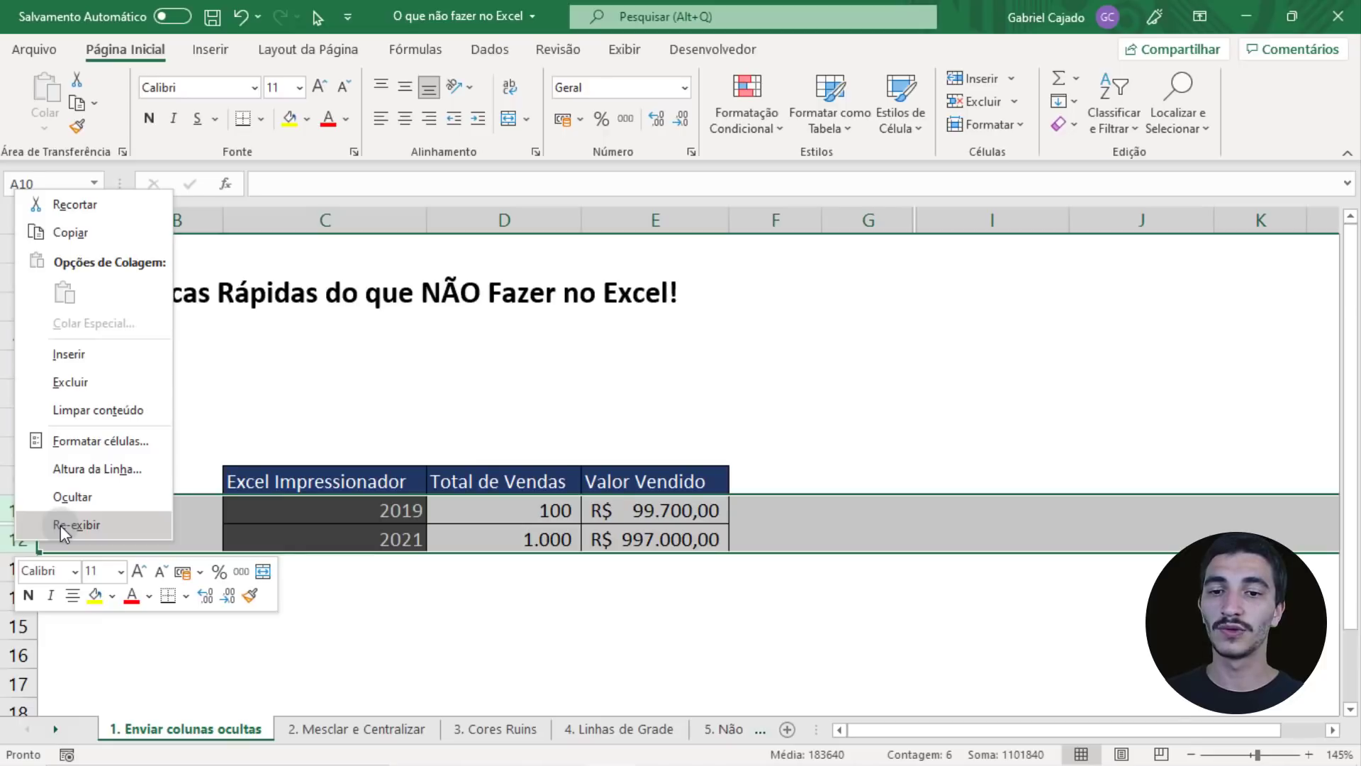
Unhide the 2020 row between rows 10 and 12 of the sales table.
click(61, 525)
click(502, 576)
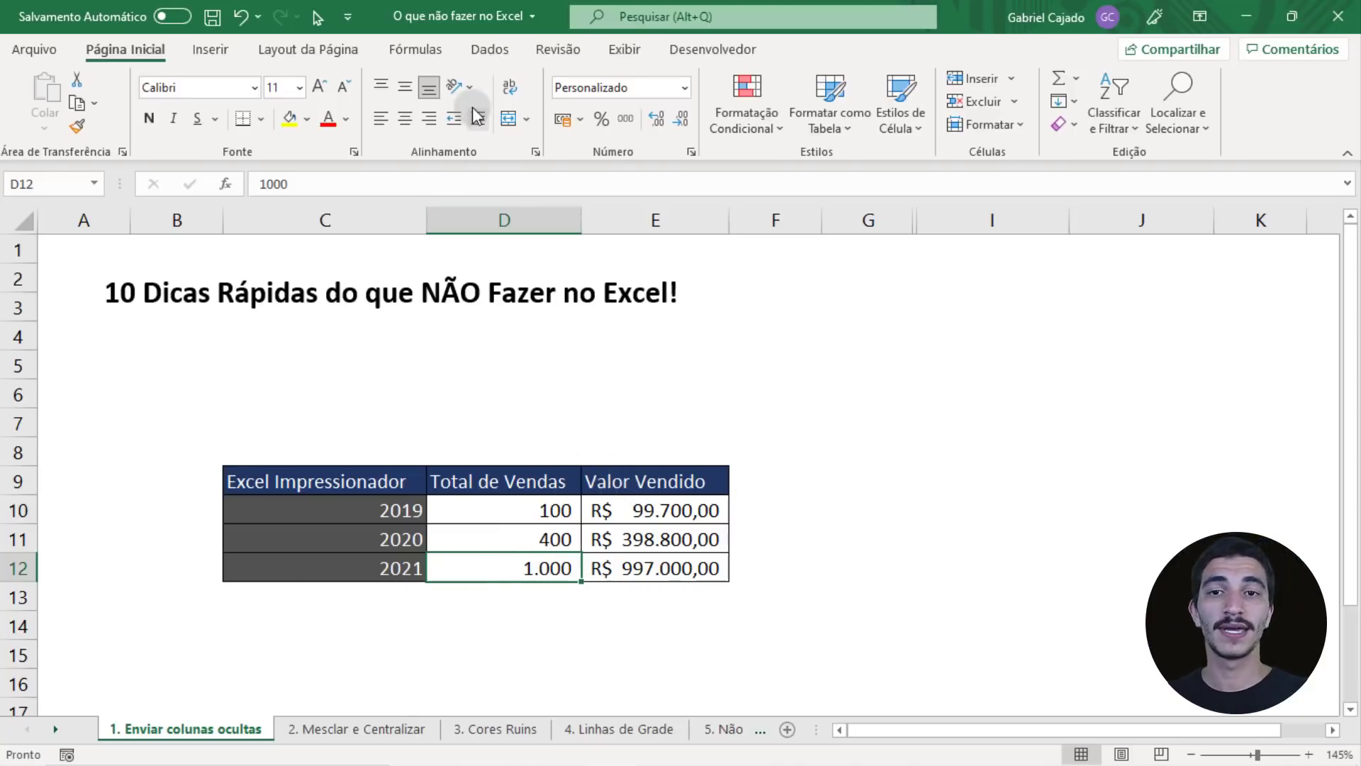
Group column D, Total de Vendas, as a collapsible outline.
click(496, 49)
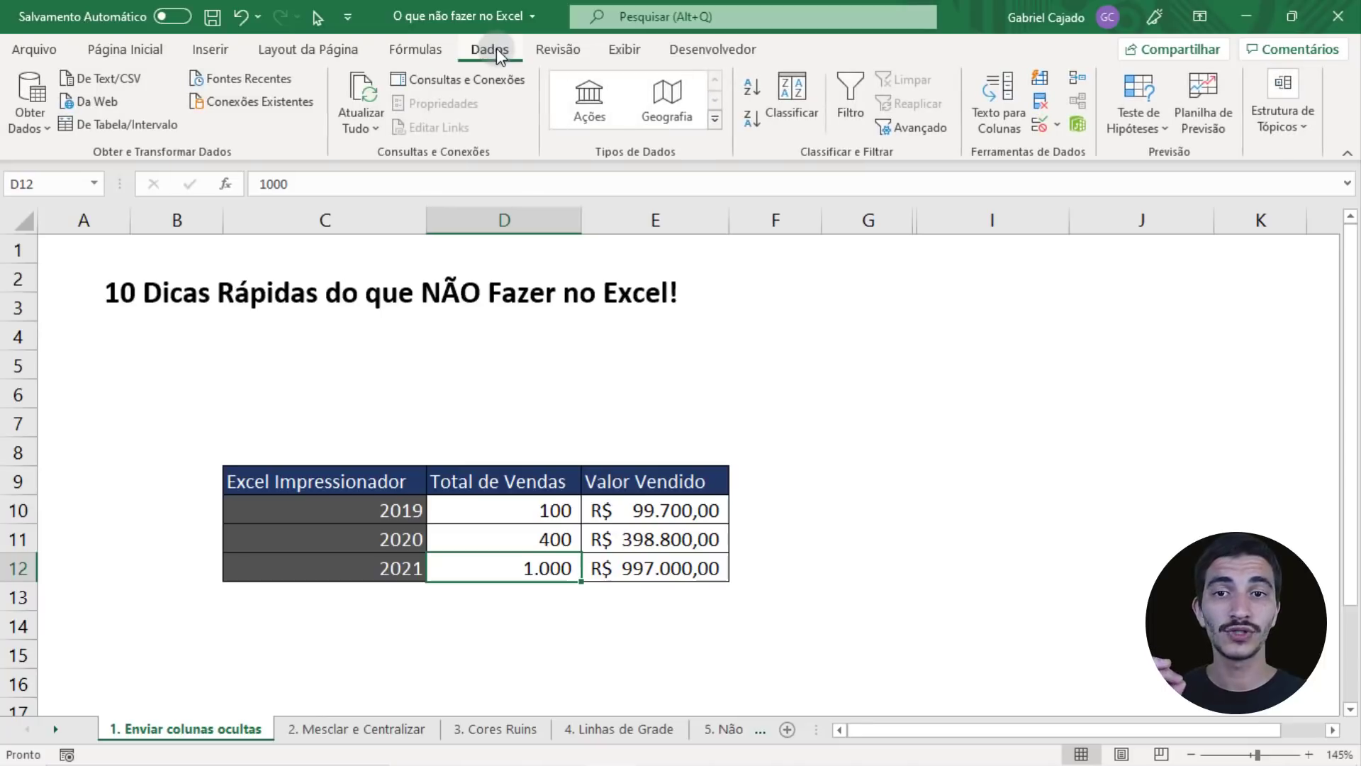
click(1295, 118)
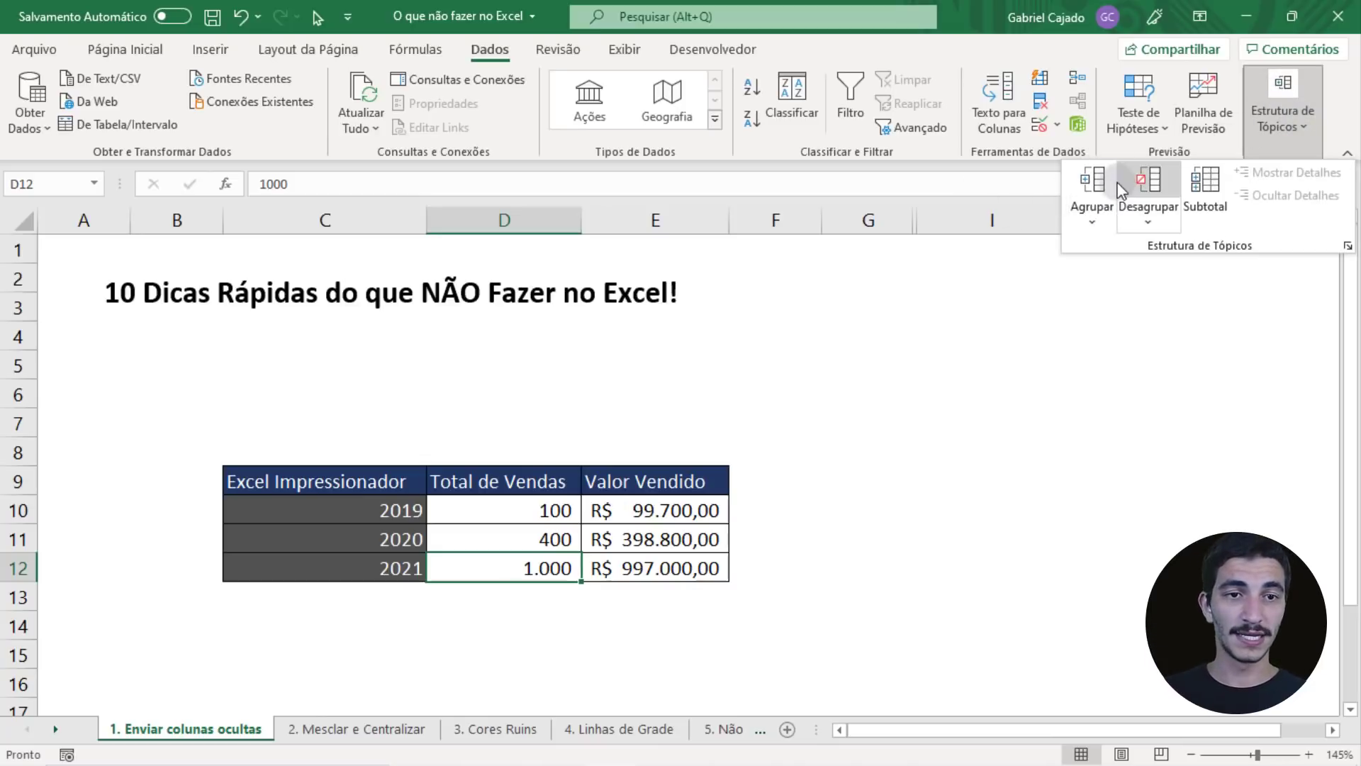
click(765, 282)
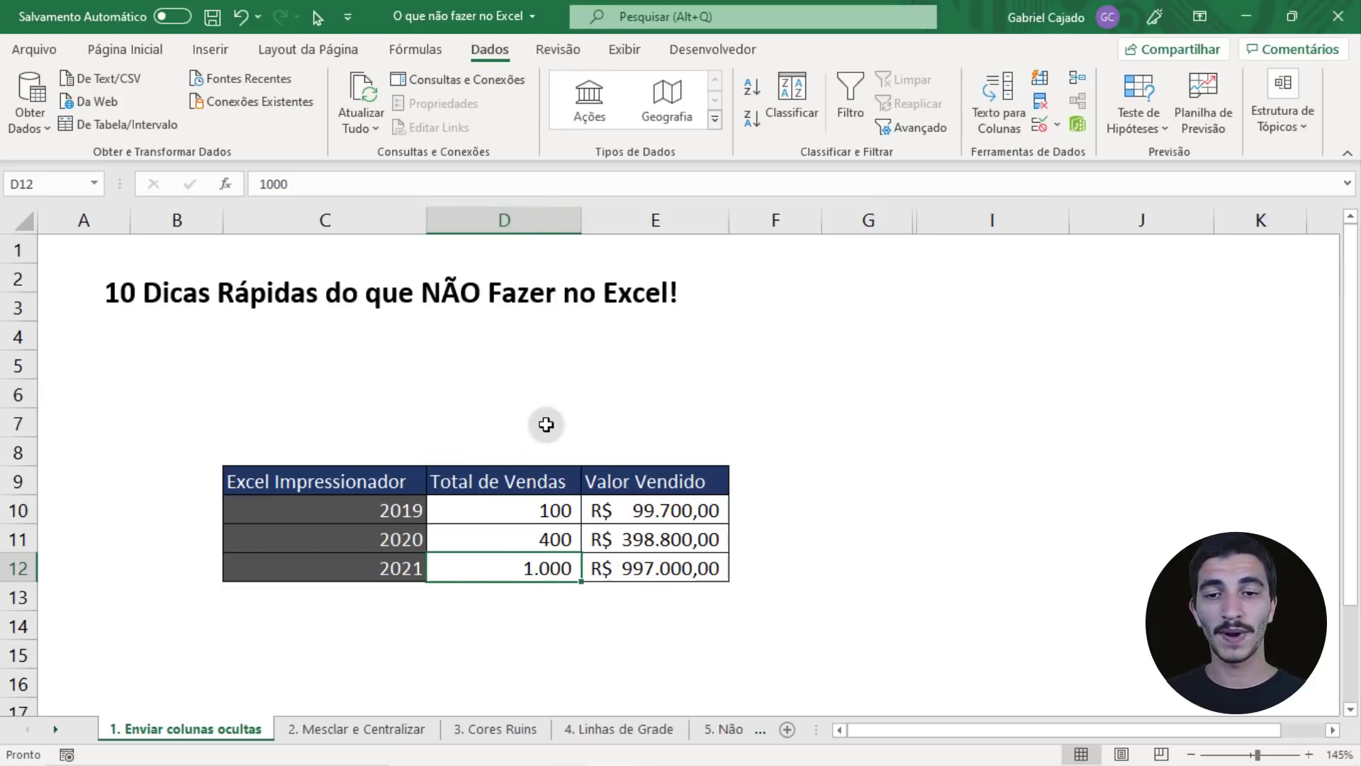
click(512, 475)
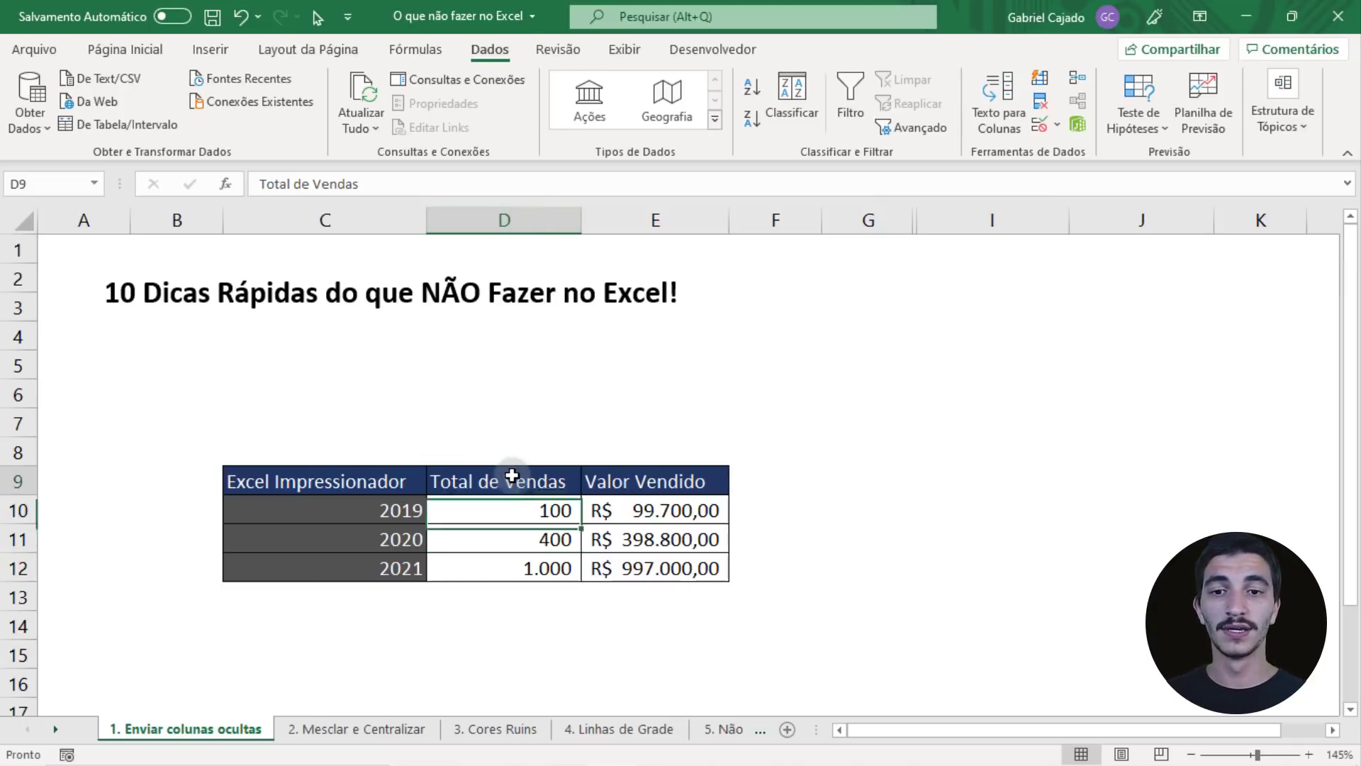
click(494, 219)
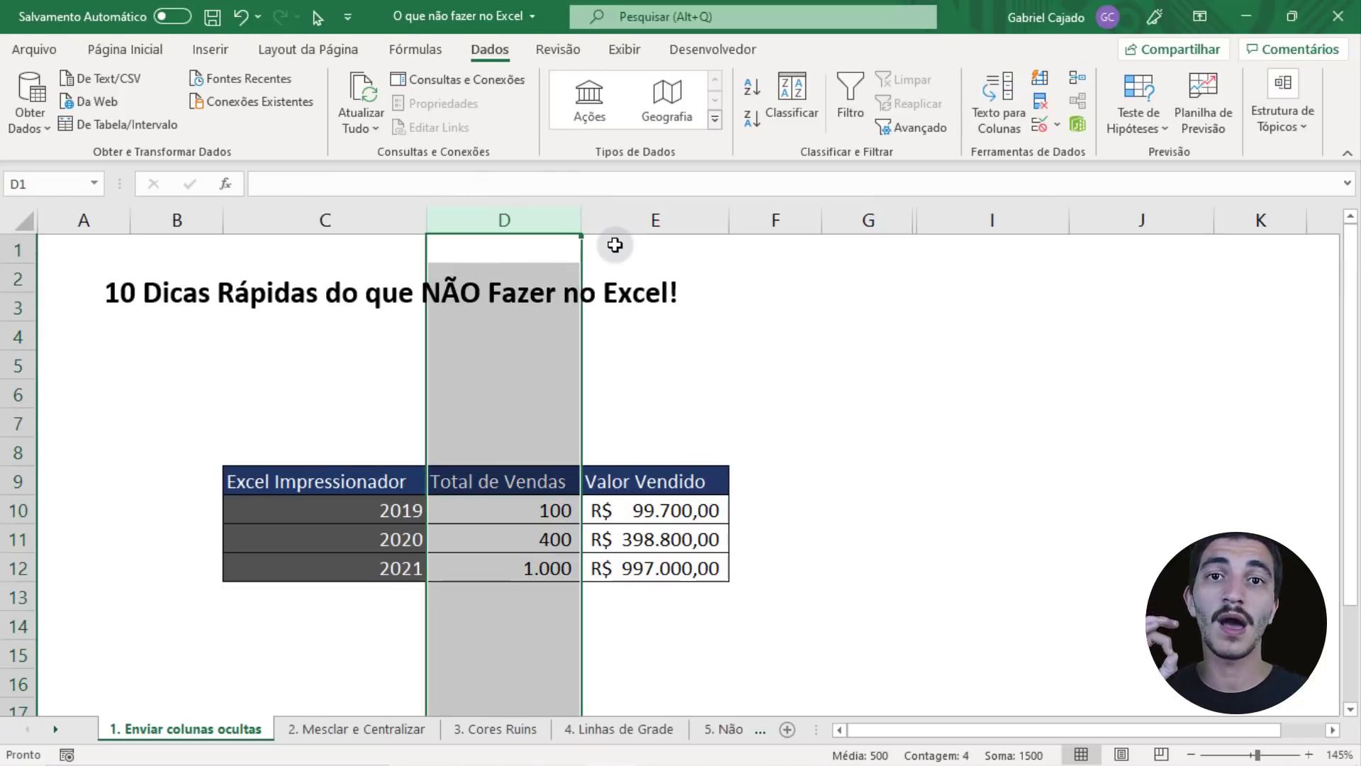
click(1280, 114)
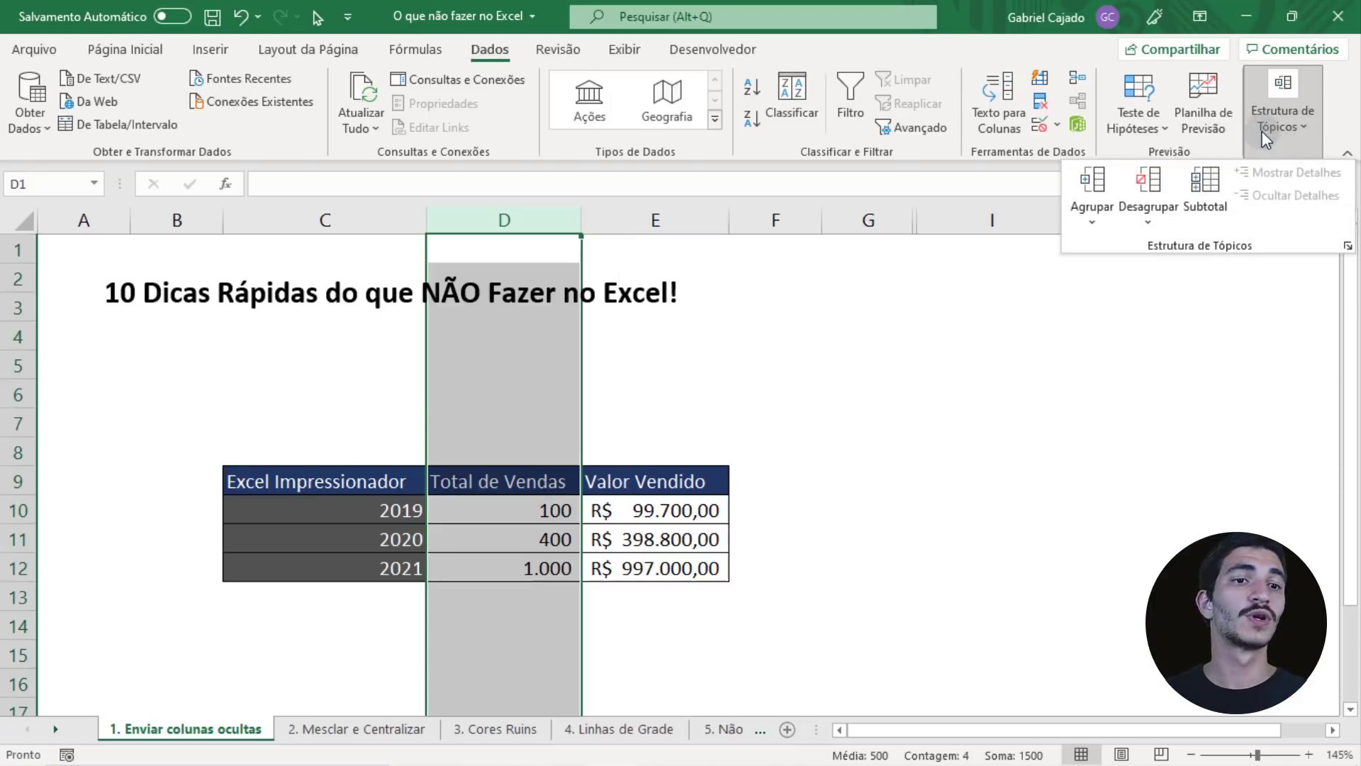
click(1098, 186)
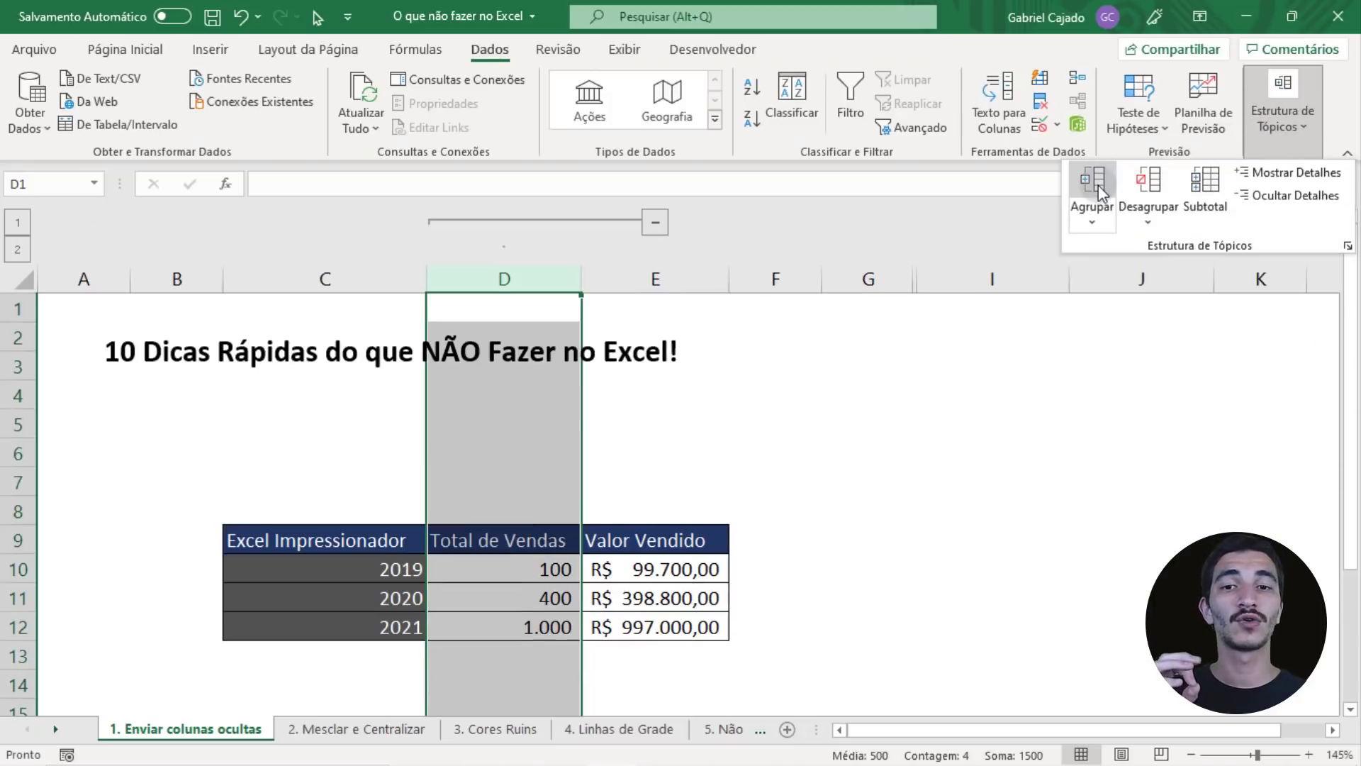
click(679, 375)
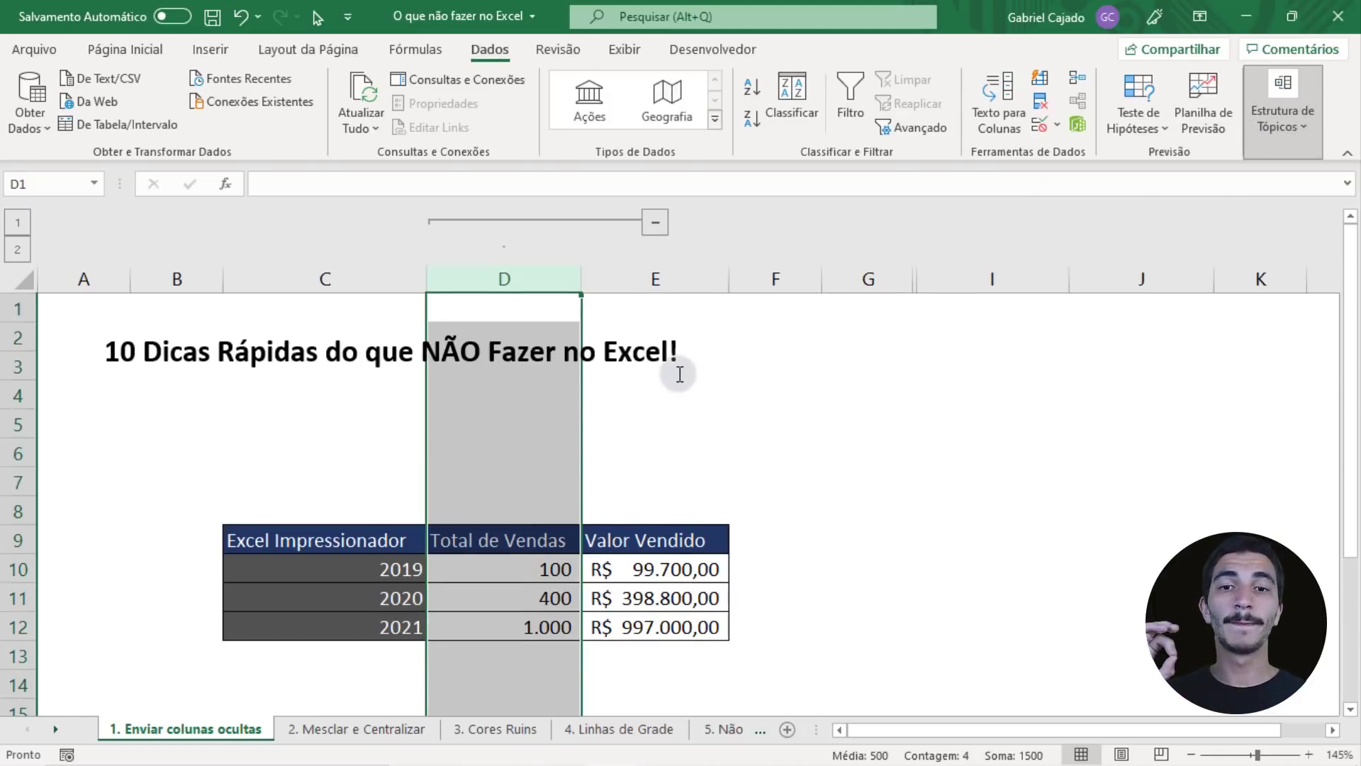
click(646, 420)
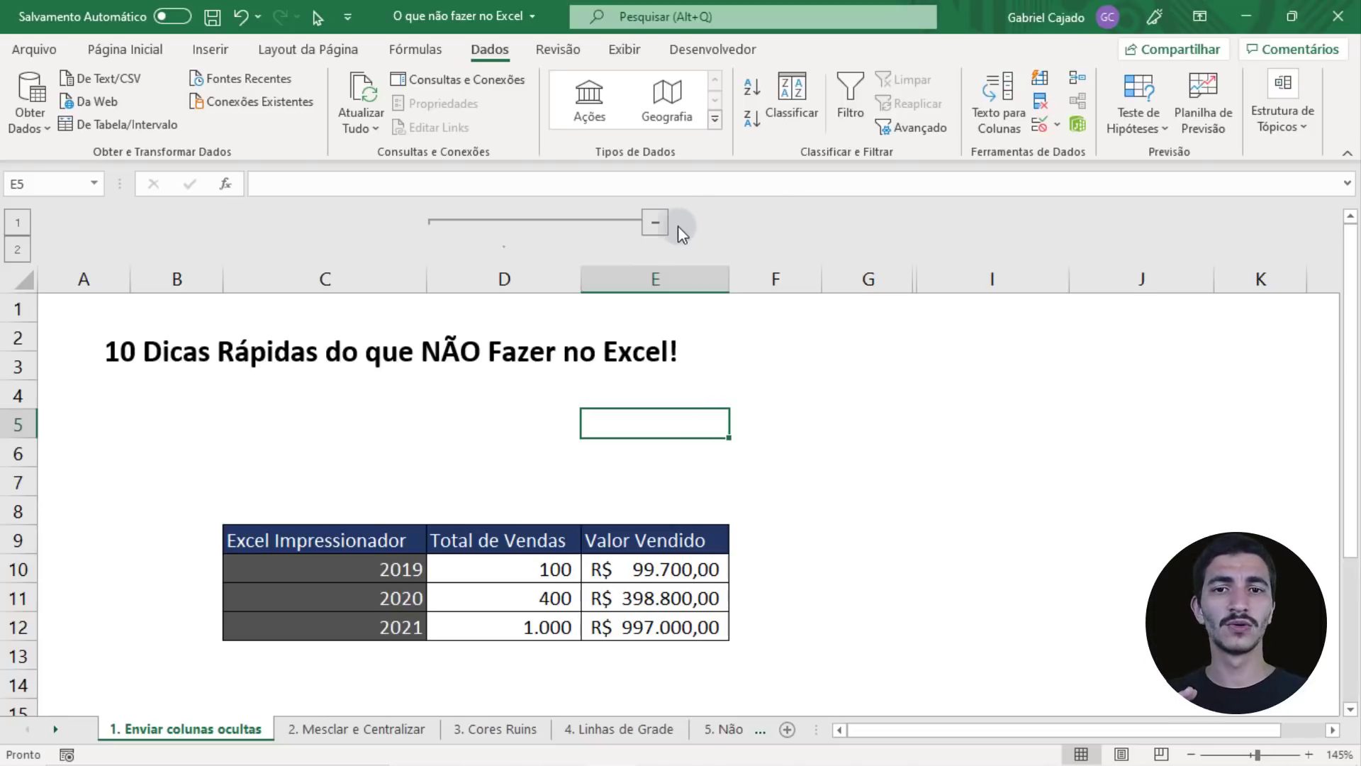
Collapse and expand the grouped Total de Vendas column several times, leaving it expanded.
click(657, 223)
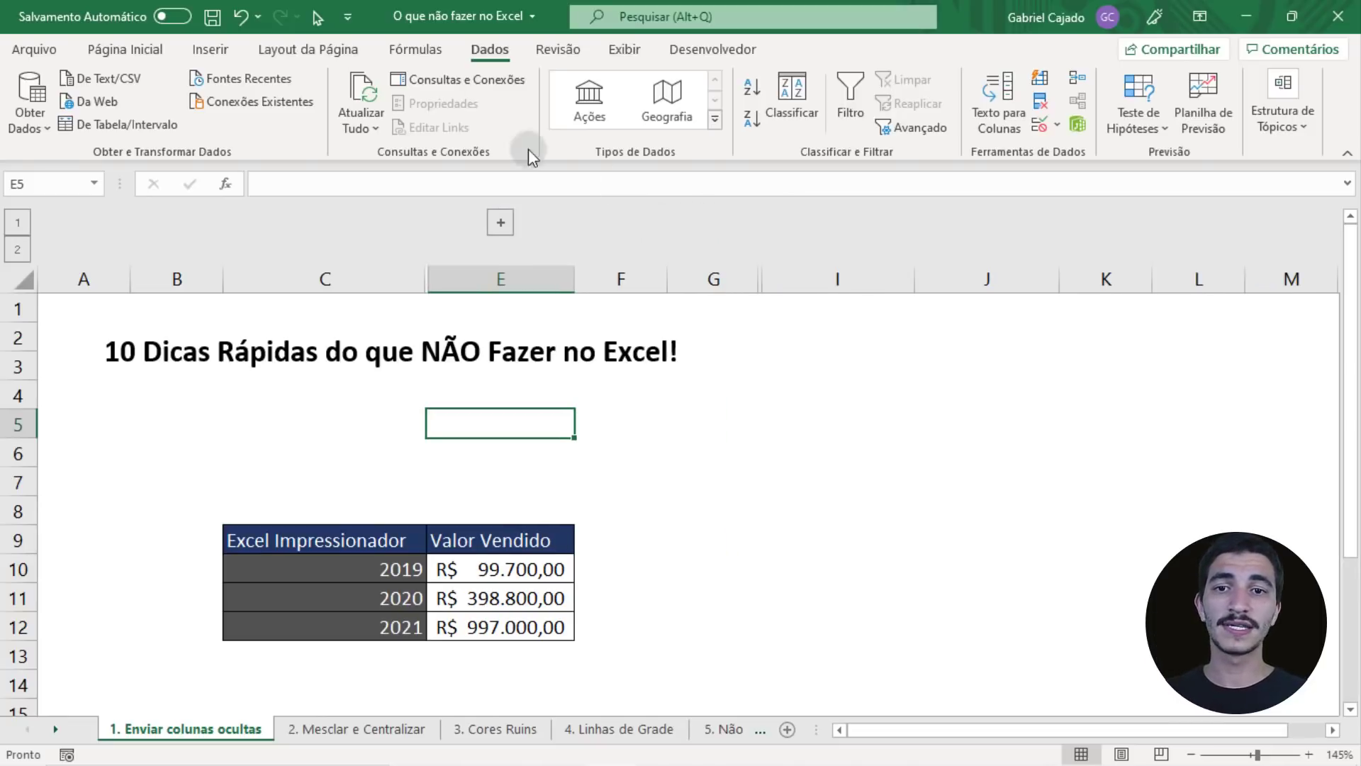
click(500, 221)
click(656, 223)
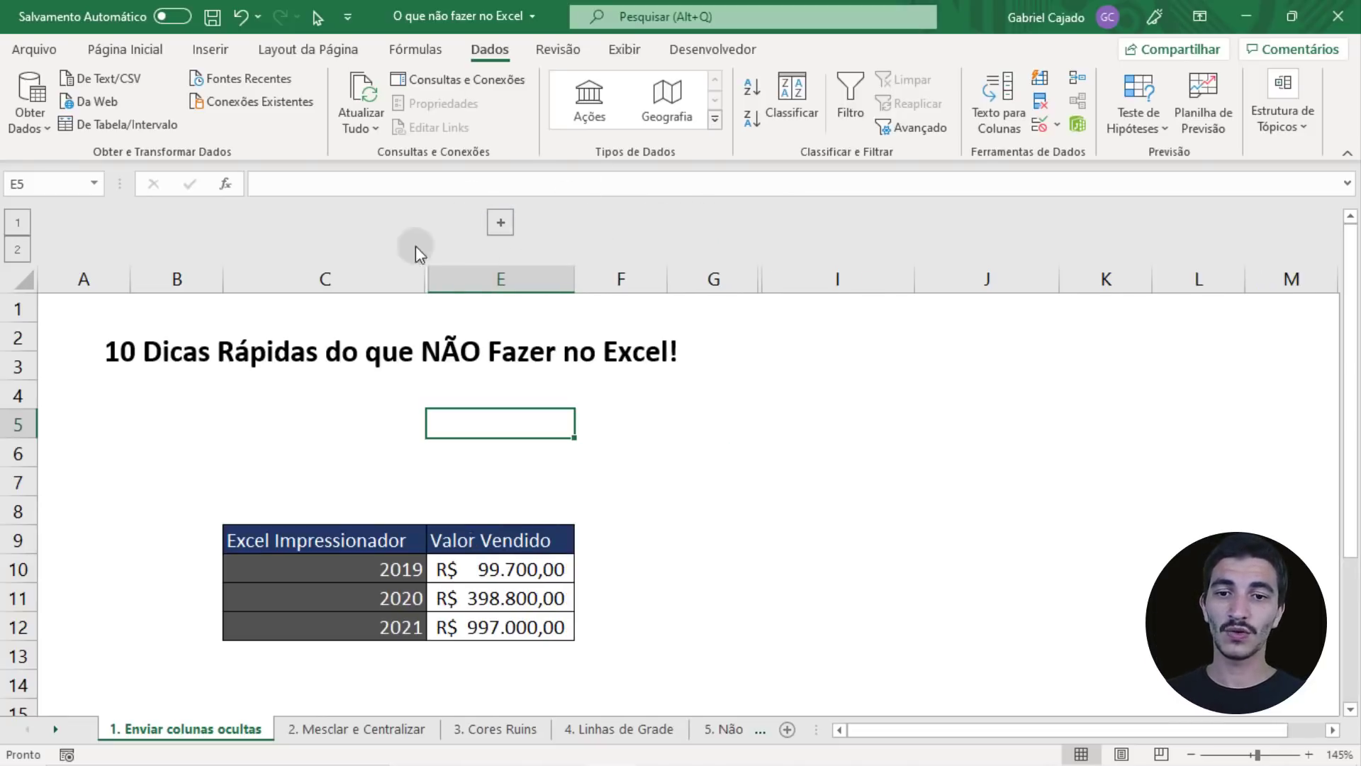
click(502, 222)
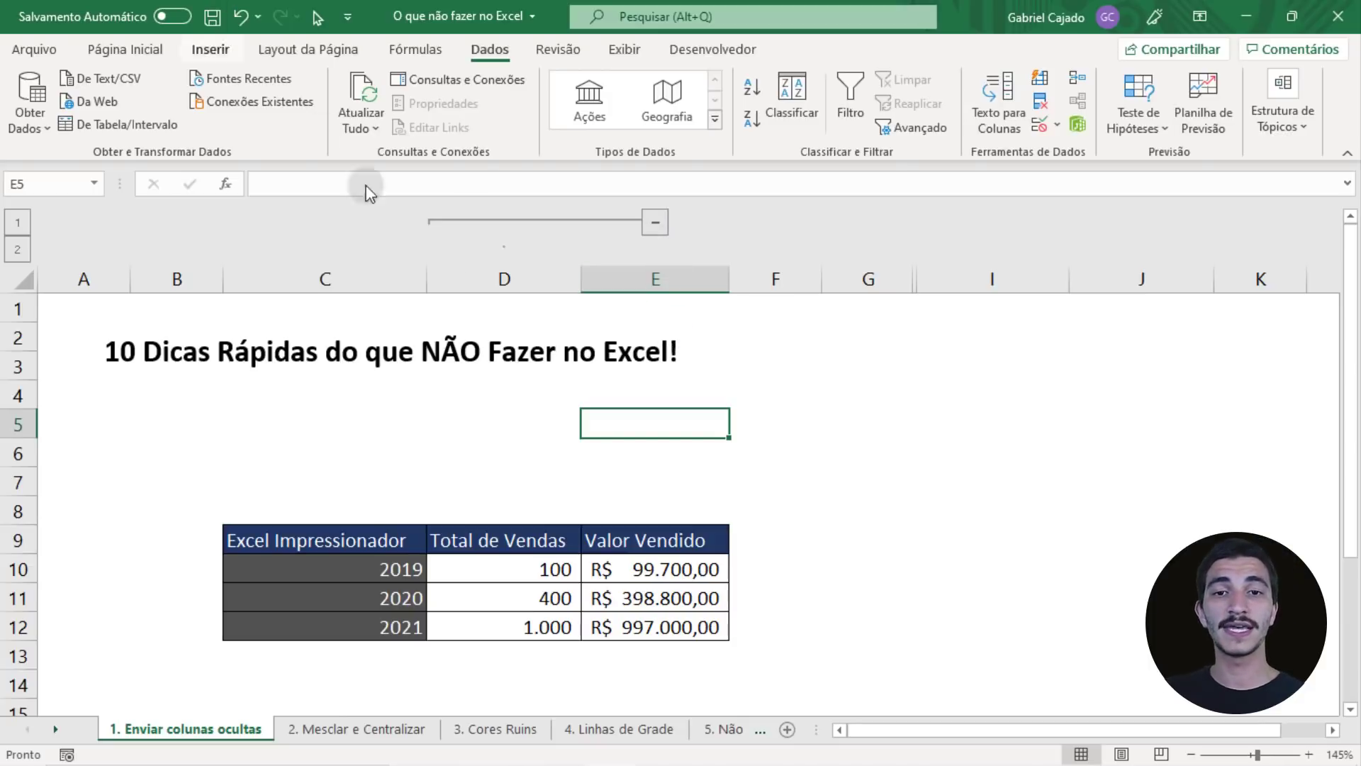
click(657, 233)
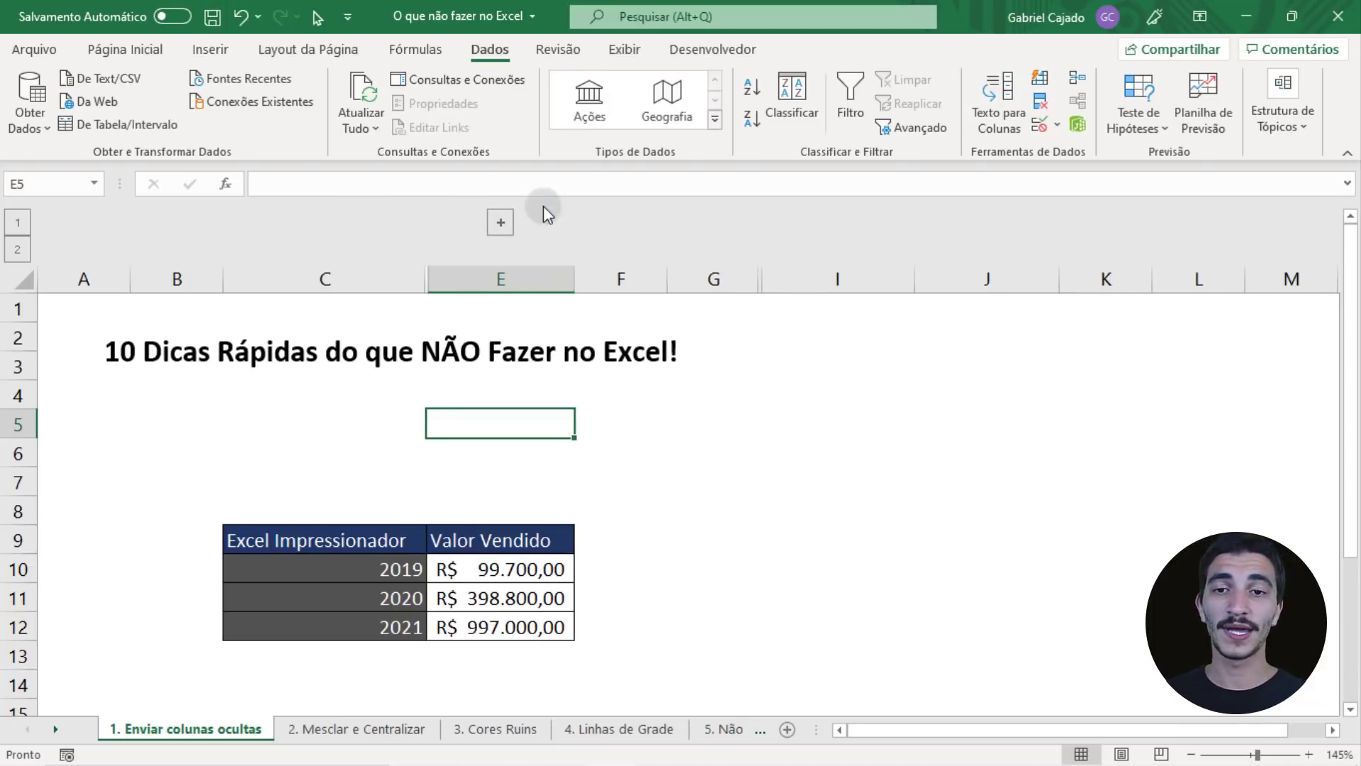
click(507, 224)
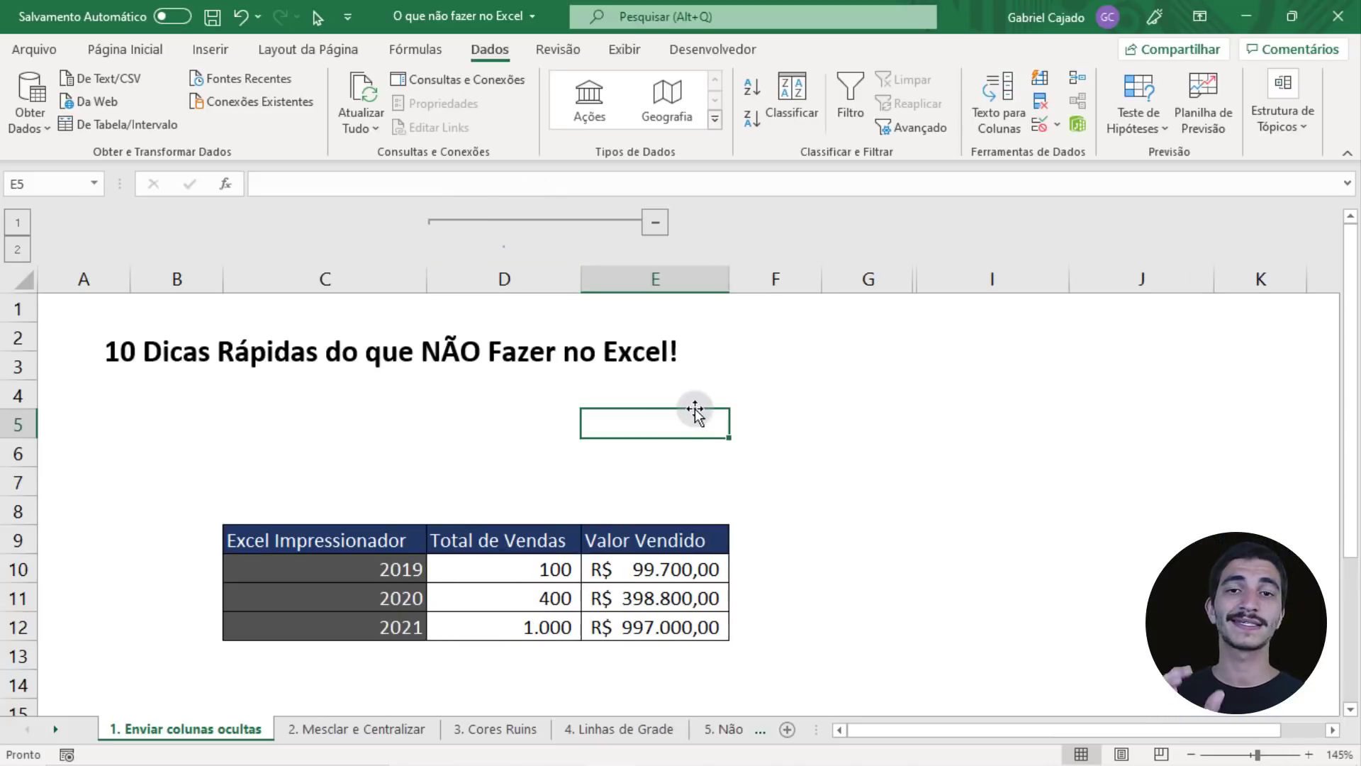
click(653, 224)
click(499, 221)
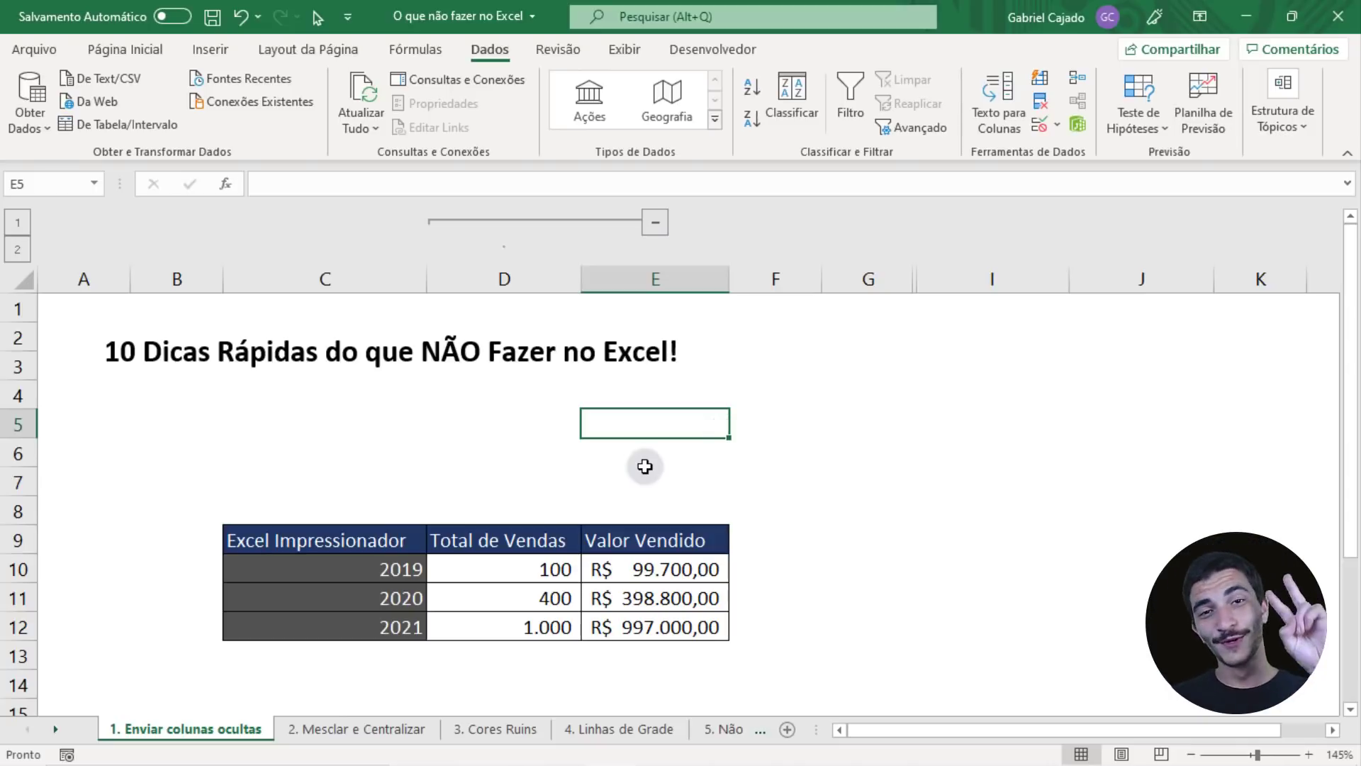
On the "2. Mesclar e Centralizar" sheet, try to select only the column C values from C4 to C18.
click(365, 734)
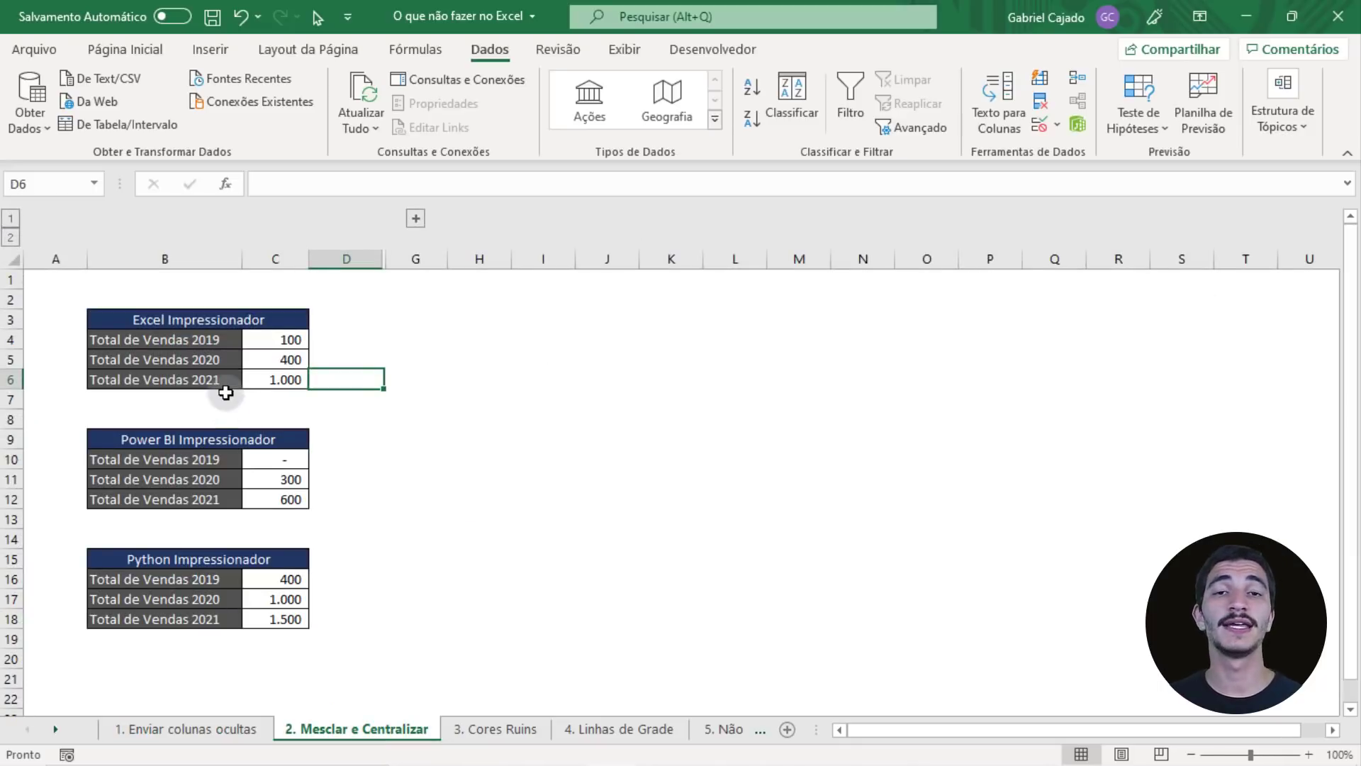
click(283, 343)
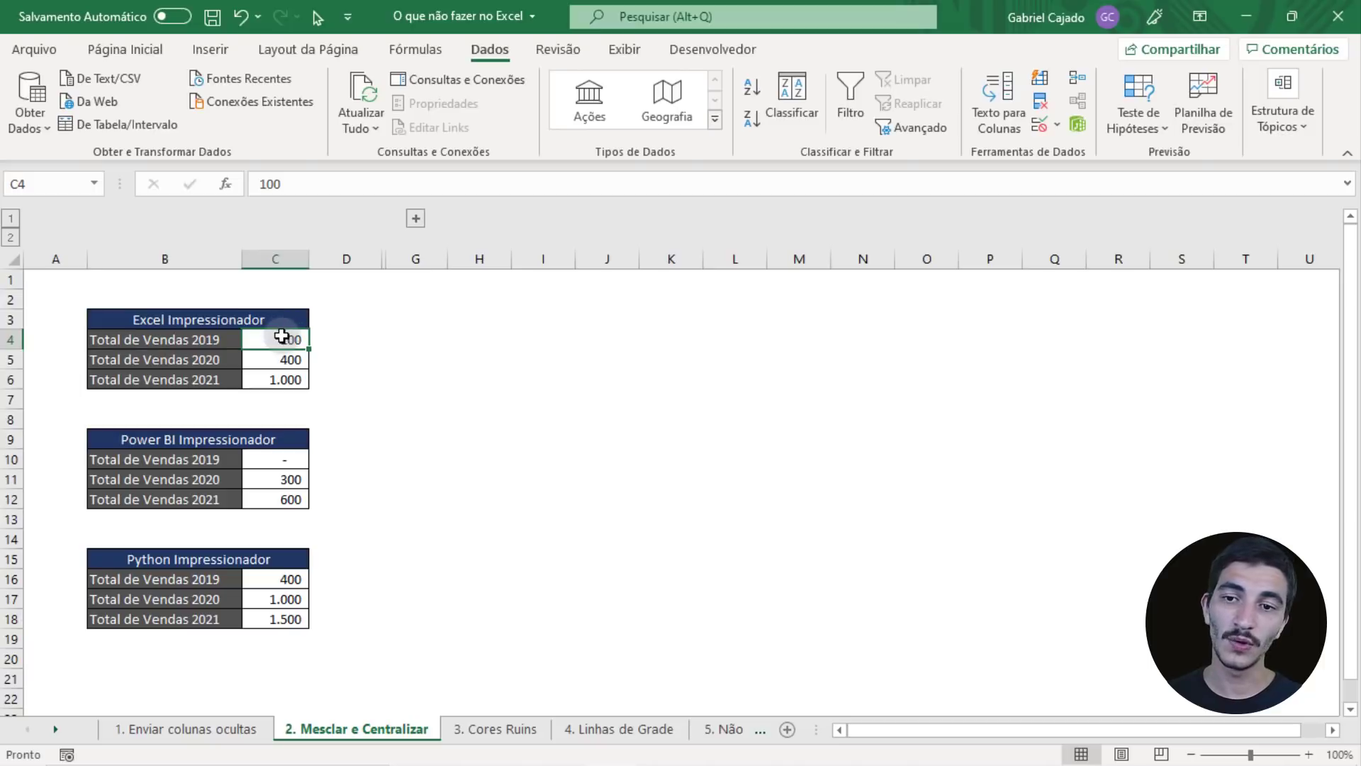
drag(282, 349, 280, 616)
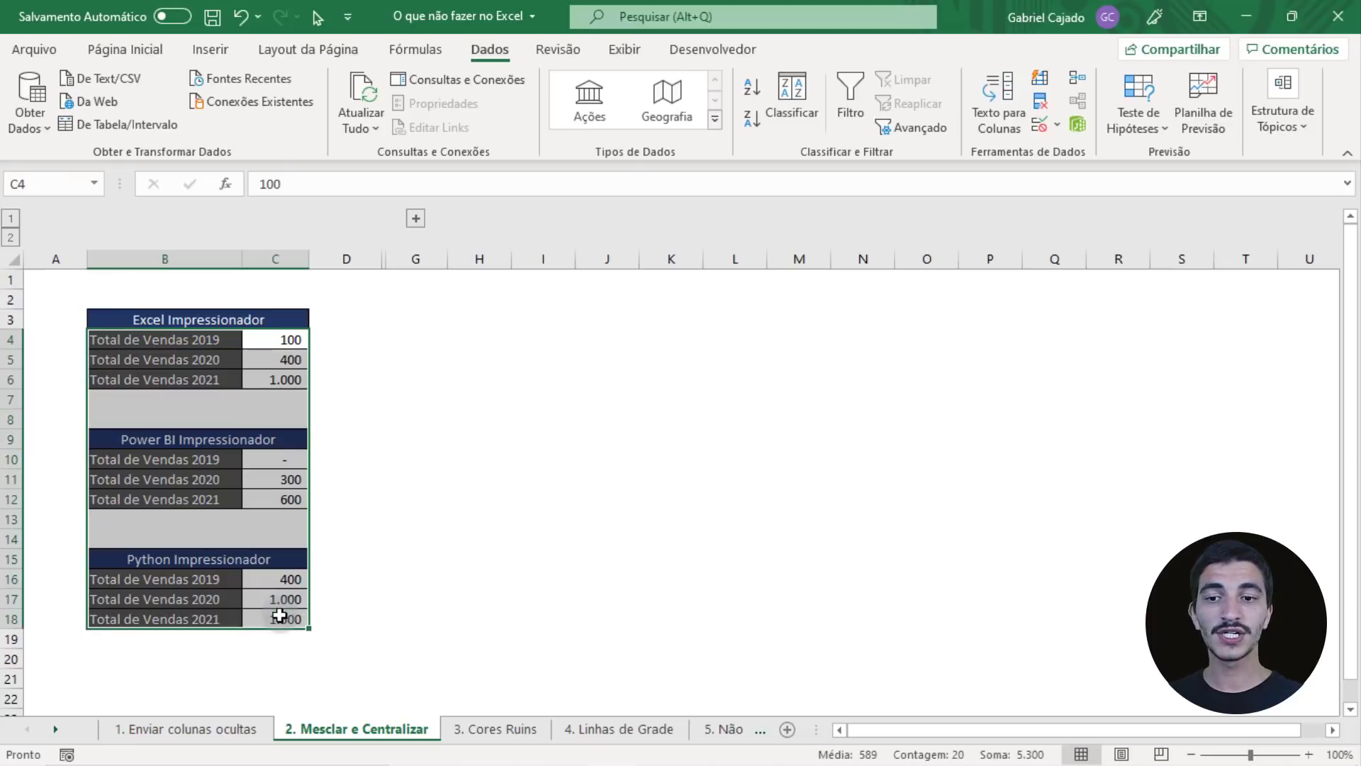
click(280, 615)
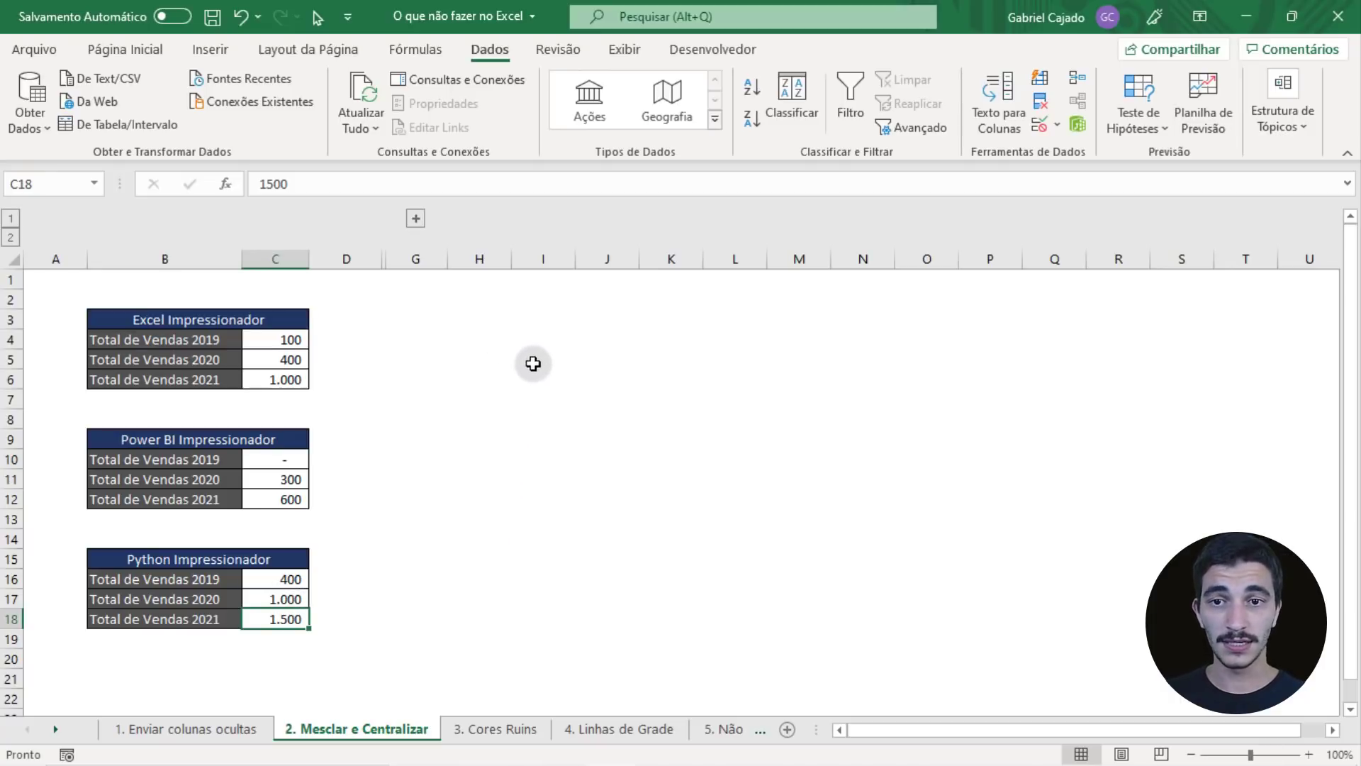
Expand the grouped columns E:F and set the horizontal alignment of header cells E3:F3 to Centralizar seleção.
click(415, 221)
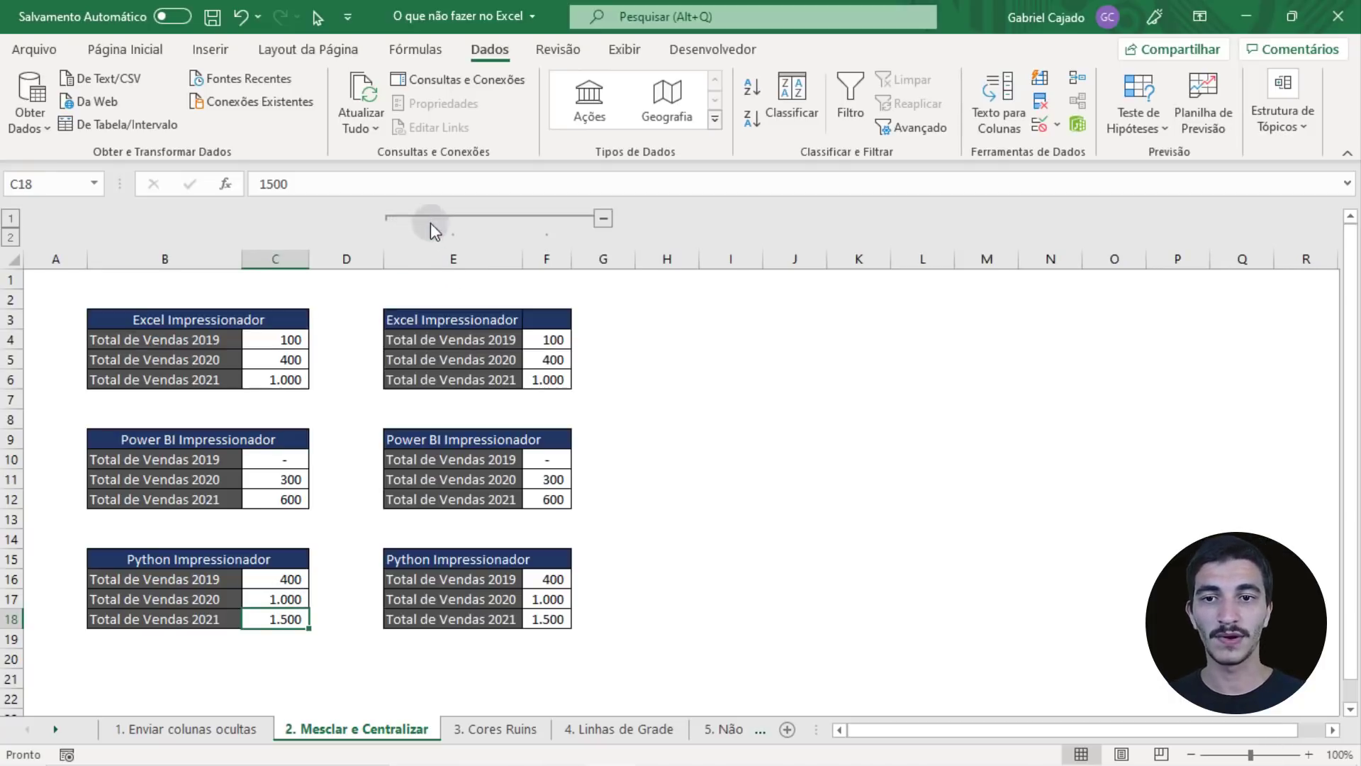
click(472, 321)
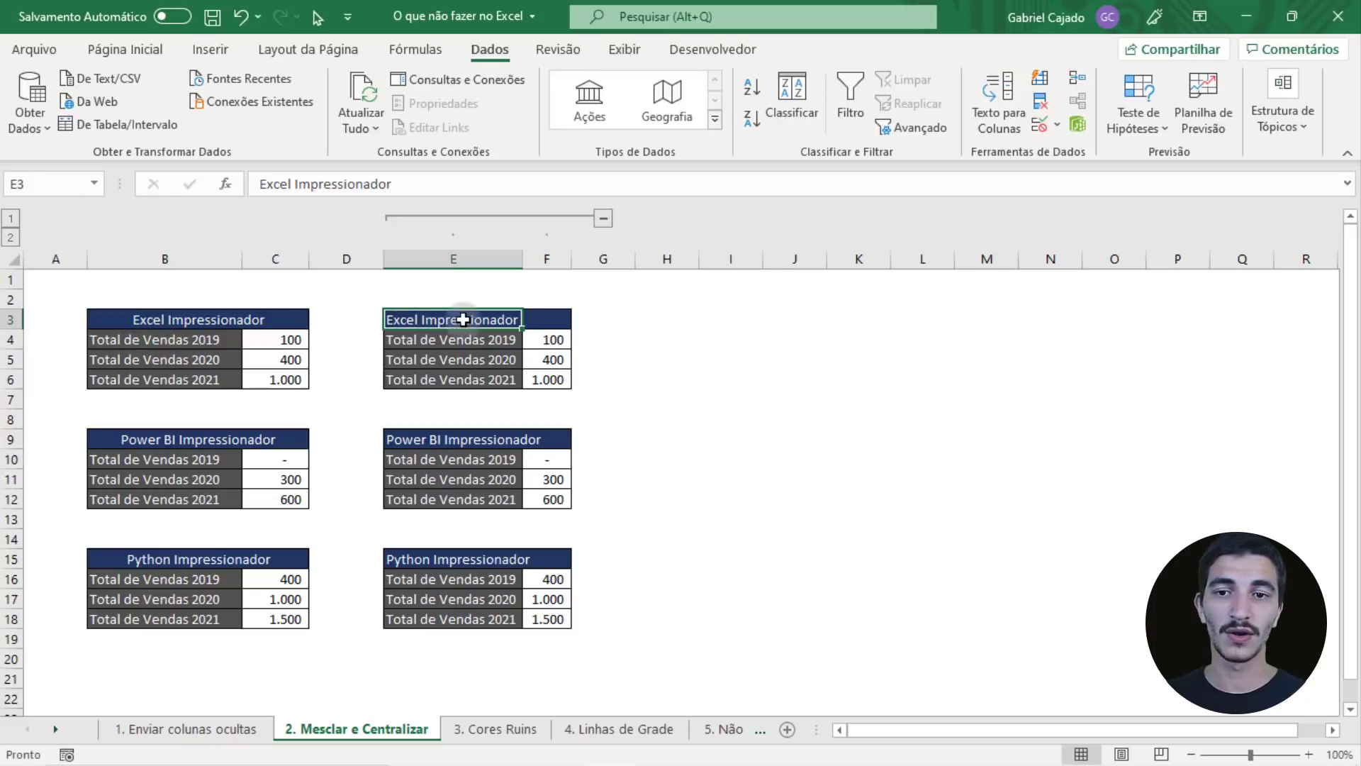
drag(463, 320, 553, 320)
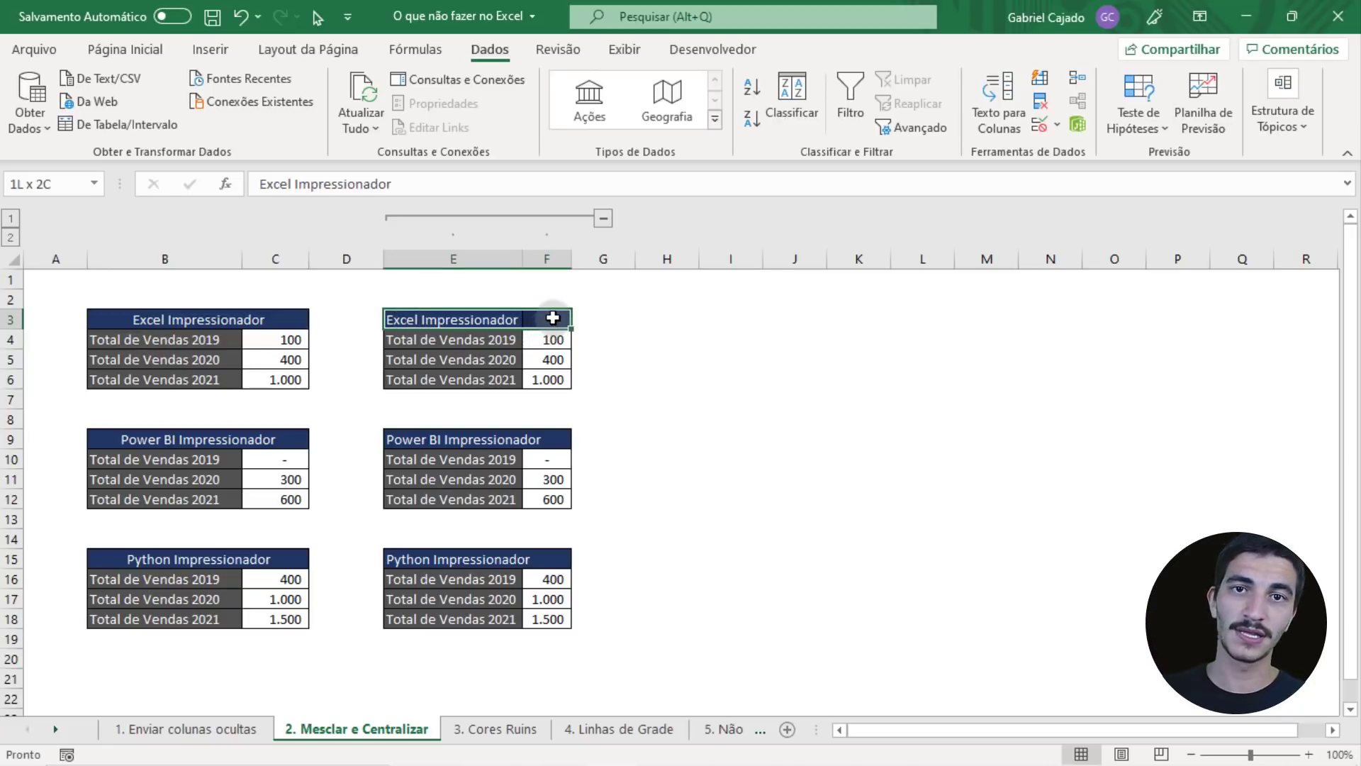
mouse_move(553, 318)
mouse_down()
mouse_move(522, 317)
mouse_move(546, 315)
mouse_up()
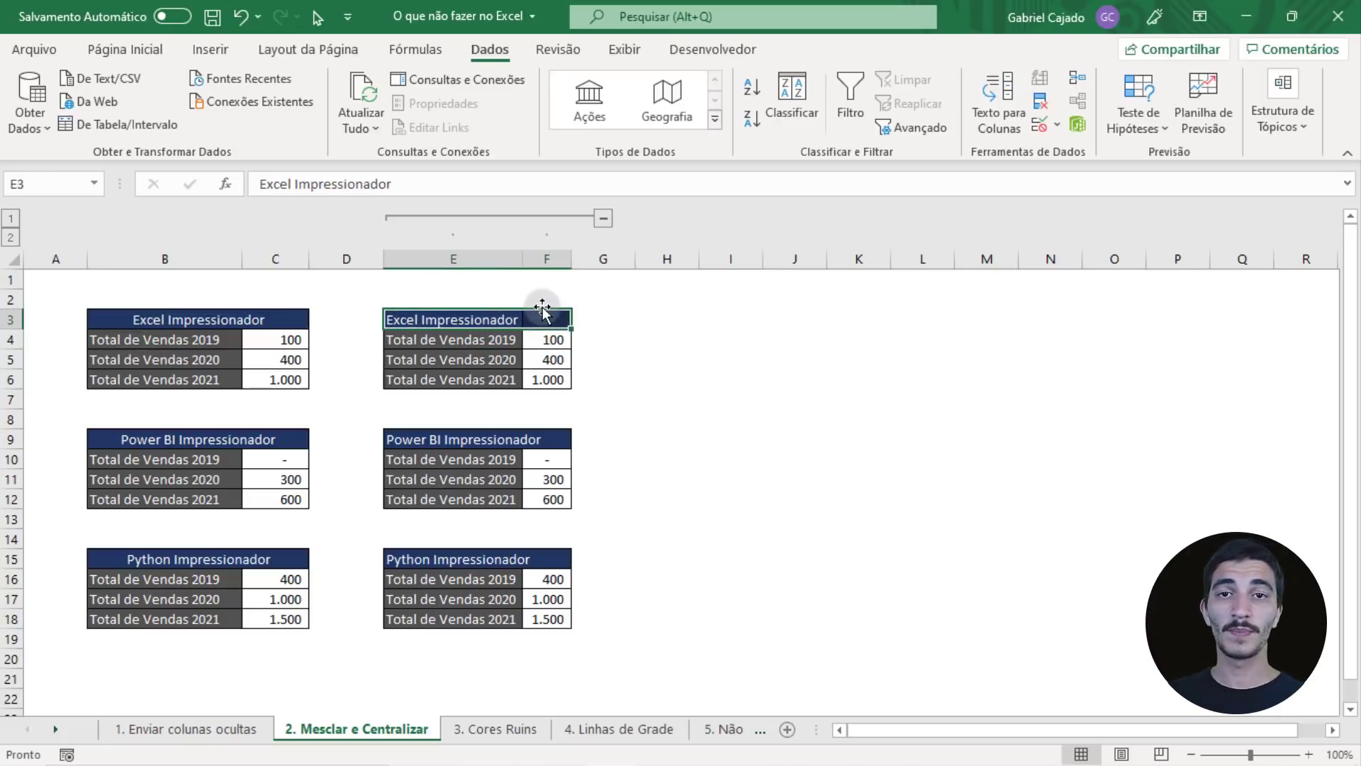
key(ctrl+1)
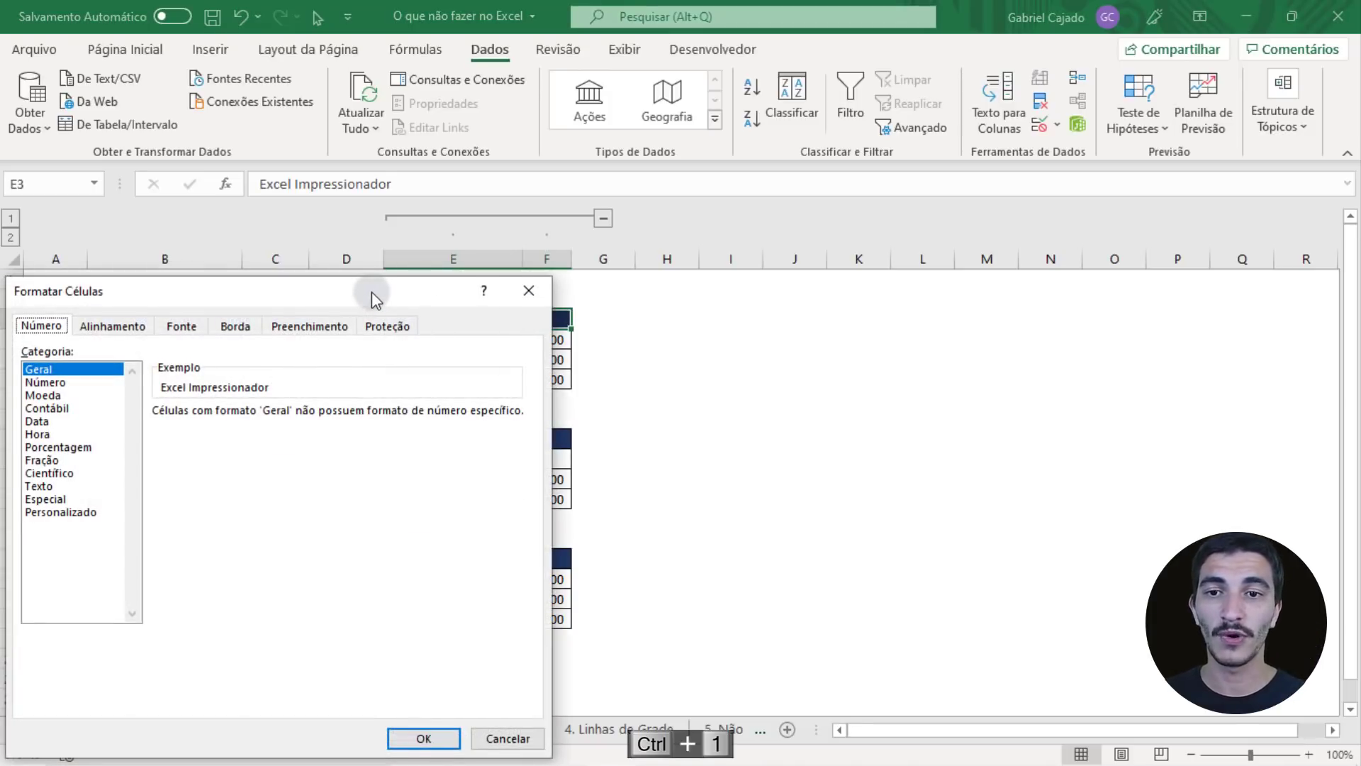
drag(371, 292, 226, 220)
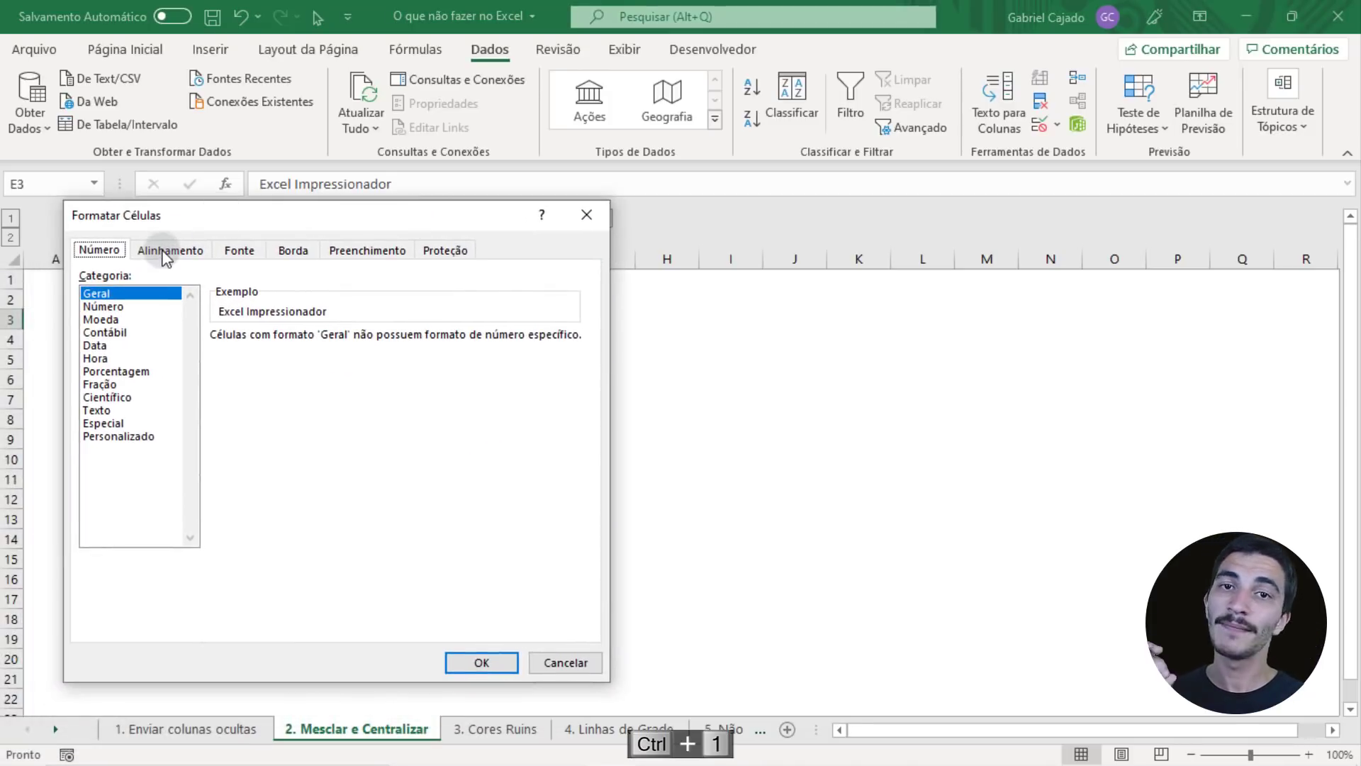
click(166, 257)
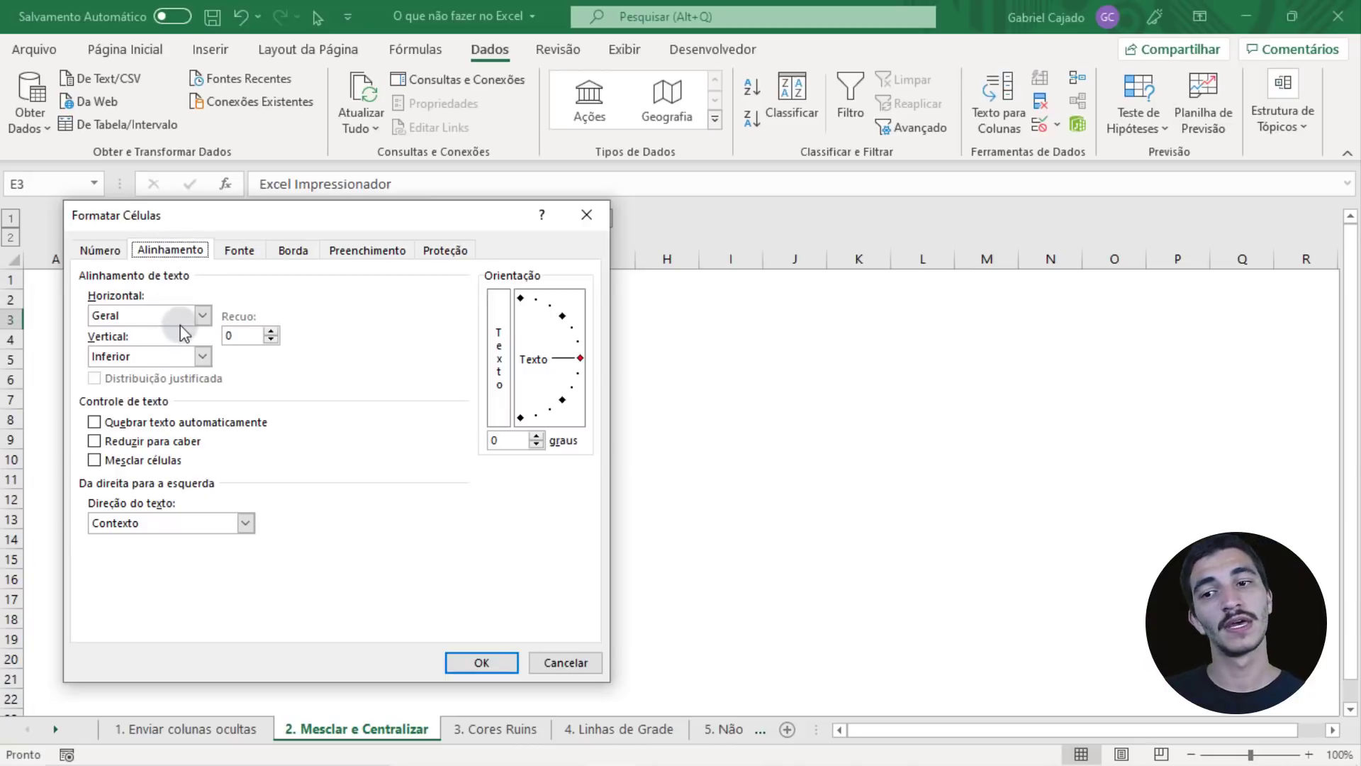
click(116, 319)
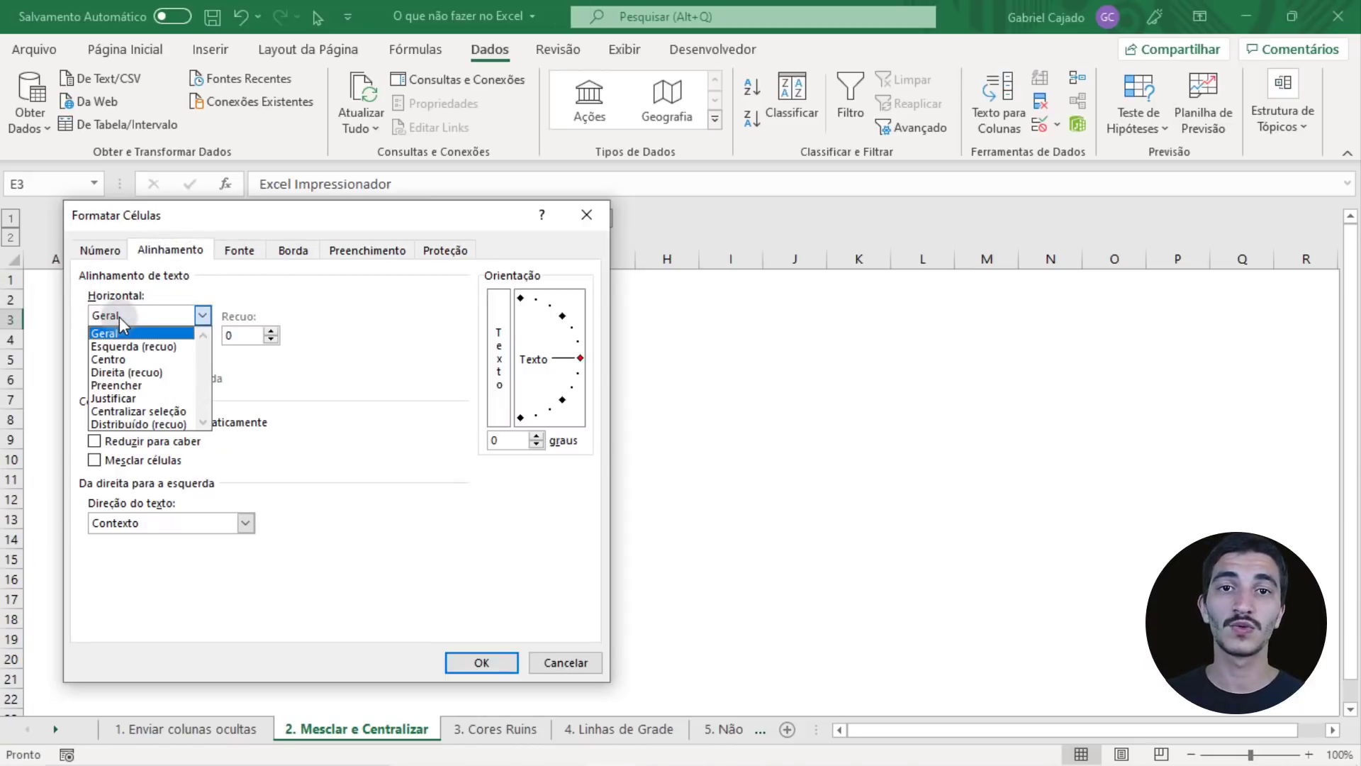
click(142, 413)
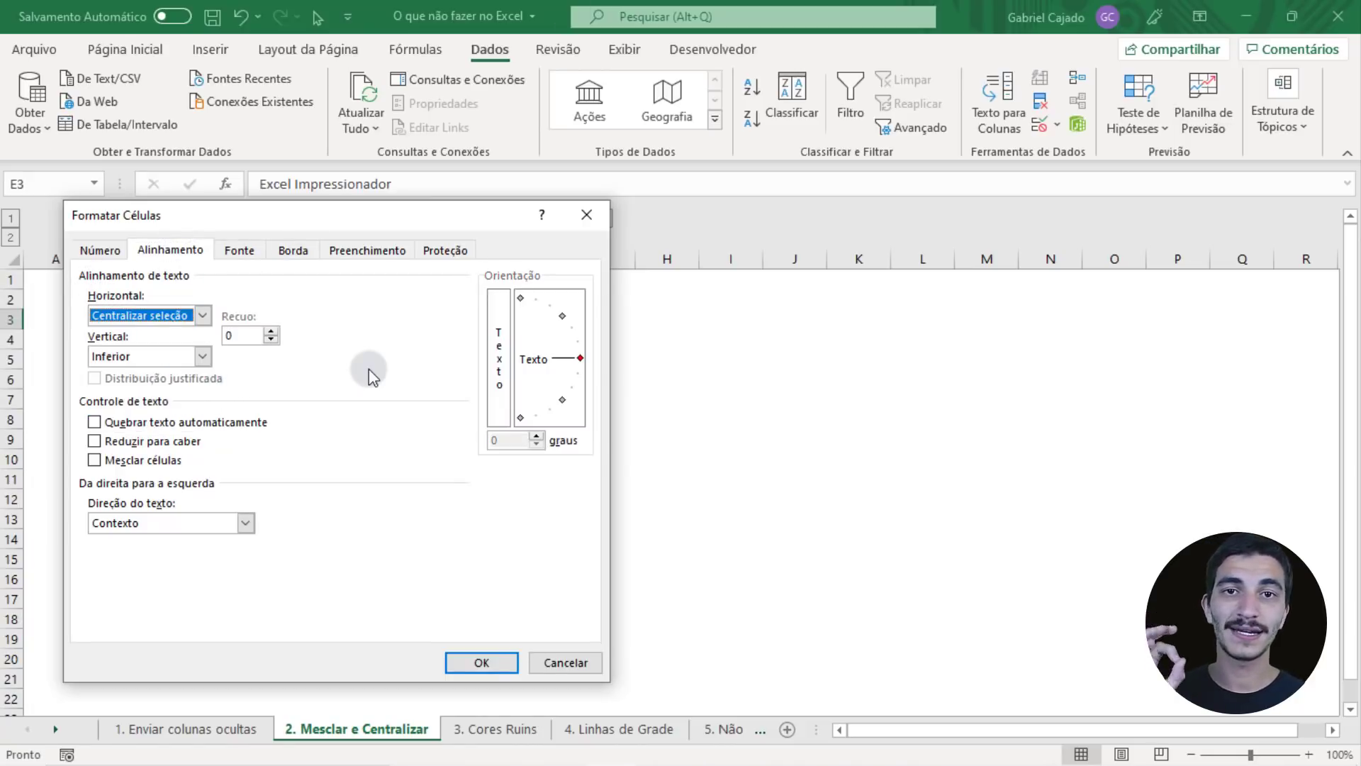
click(481, 661)
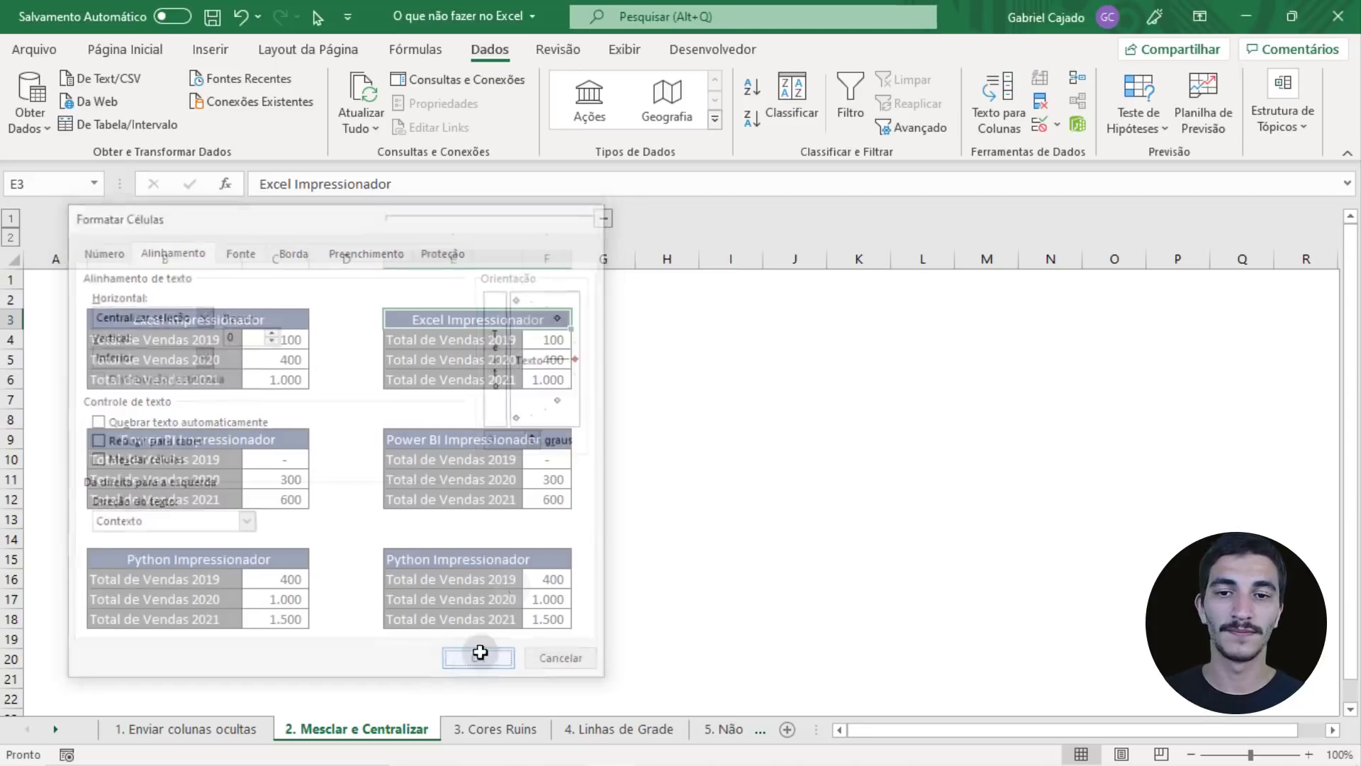
click(692, 360)
click(764, 352)
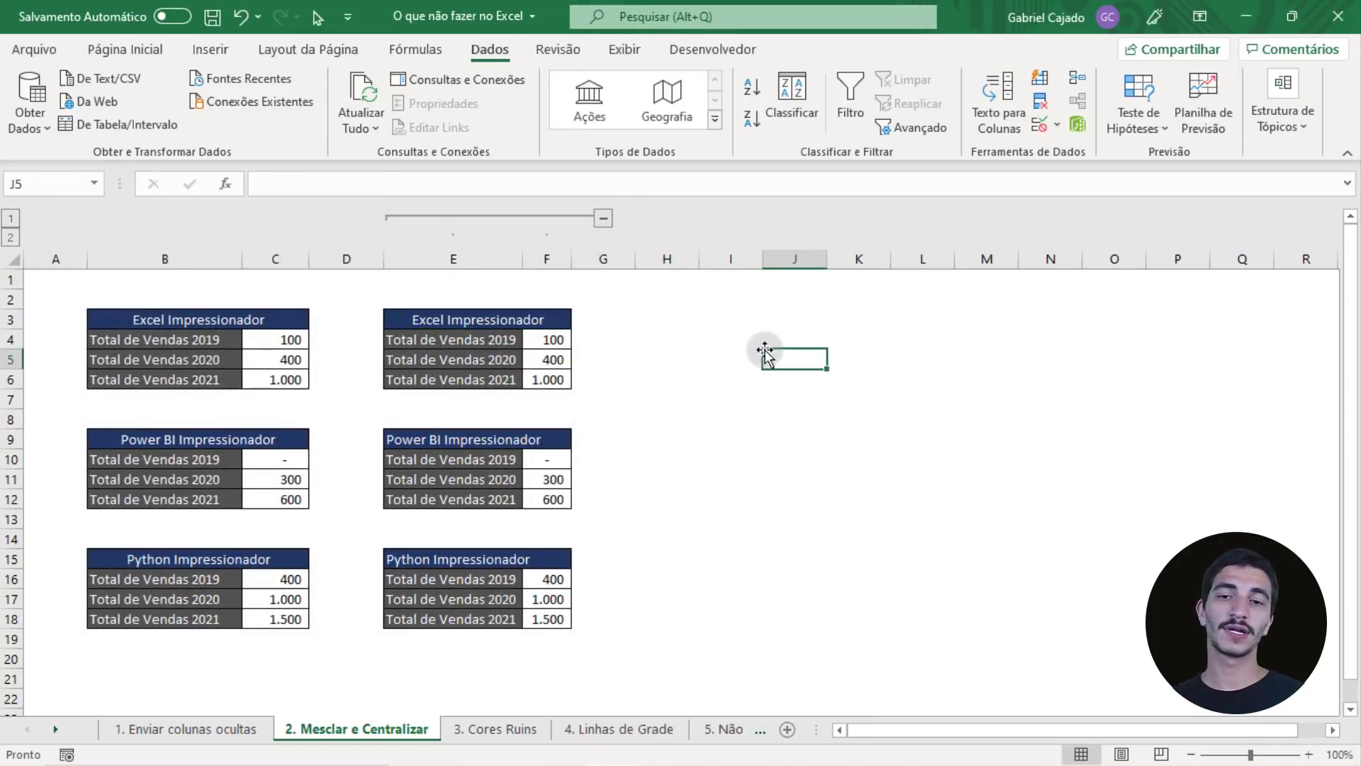
Check whether header cells E3 and F3 can be selected separately, and compare them with the merged header in B3:C3.
click(473, 320)
click(547, 316)
click(465, 333)
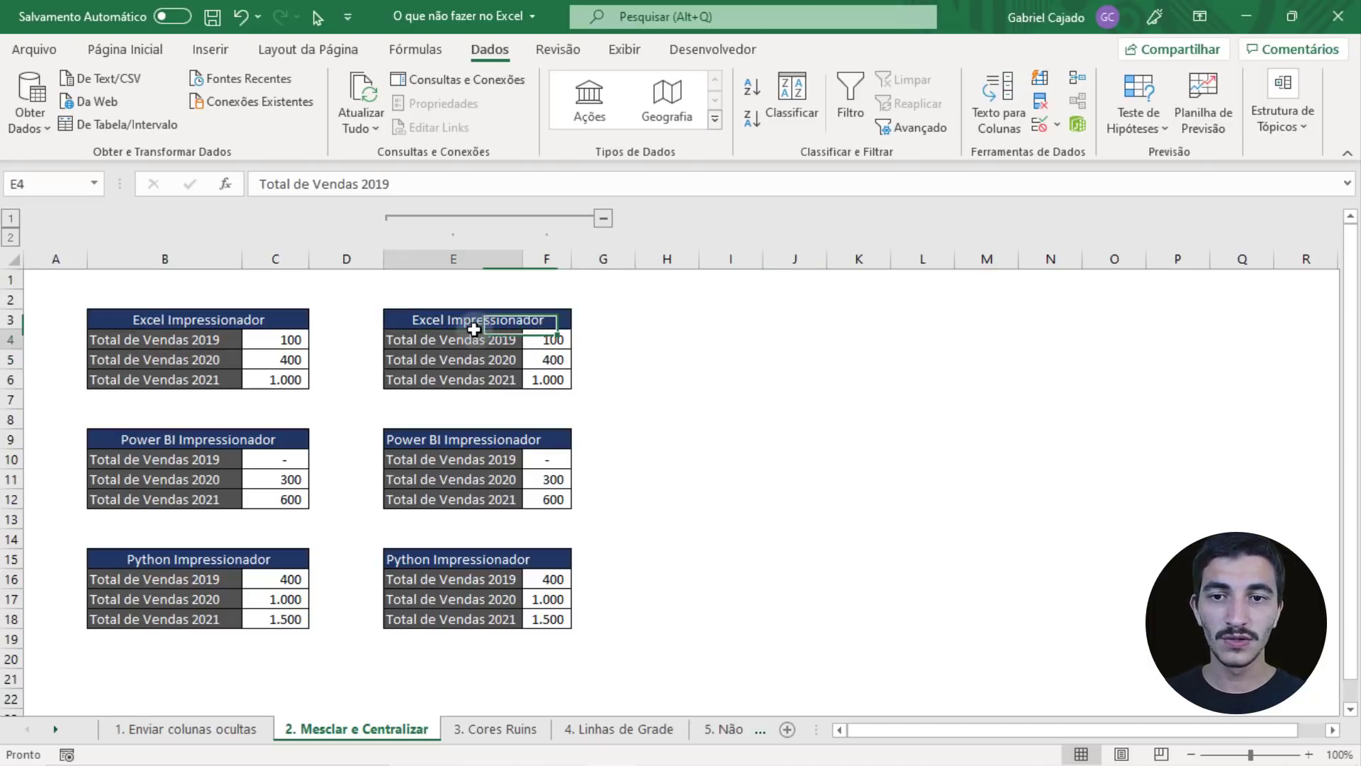
click(476, 324)
key(Right)
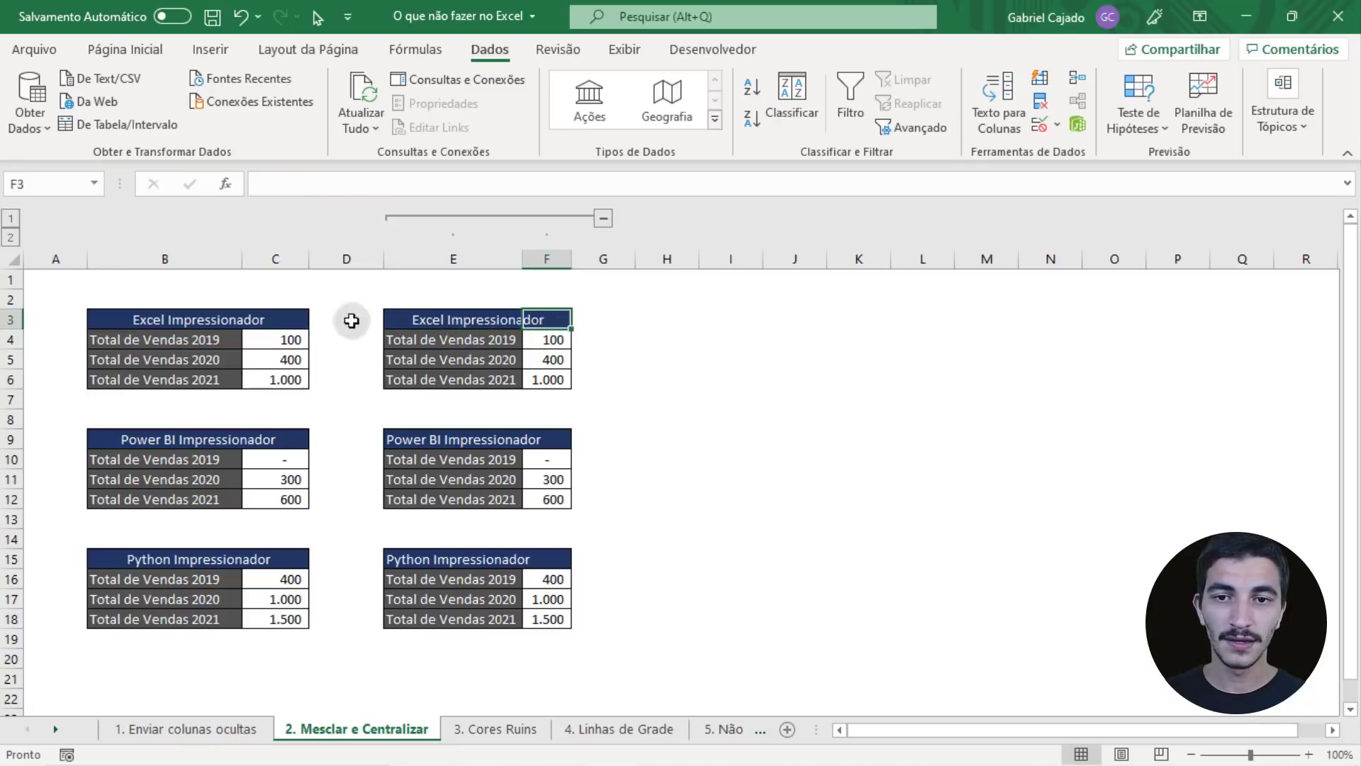
click(216, 319)
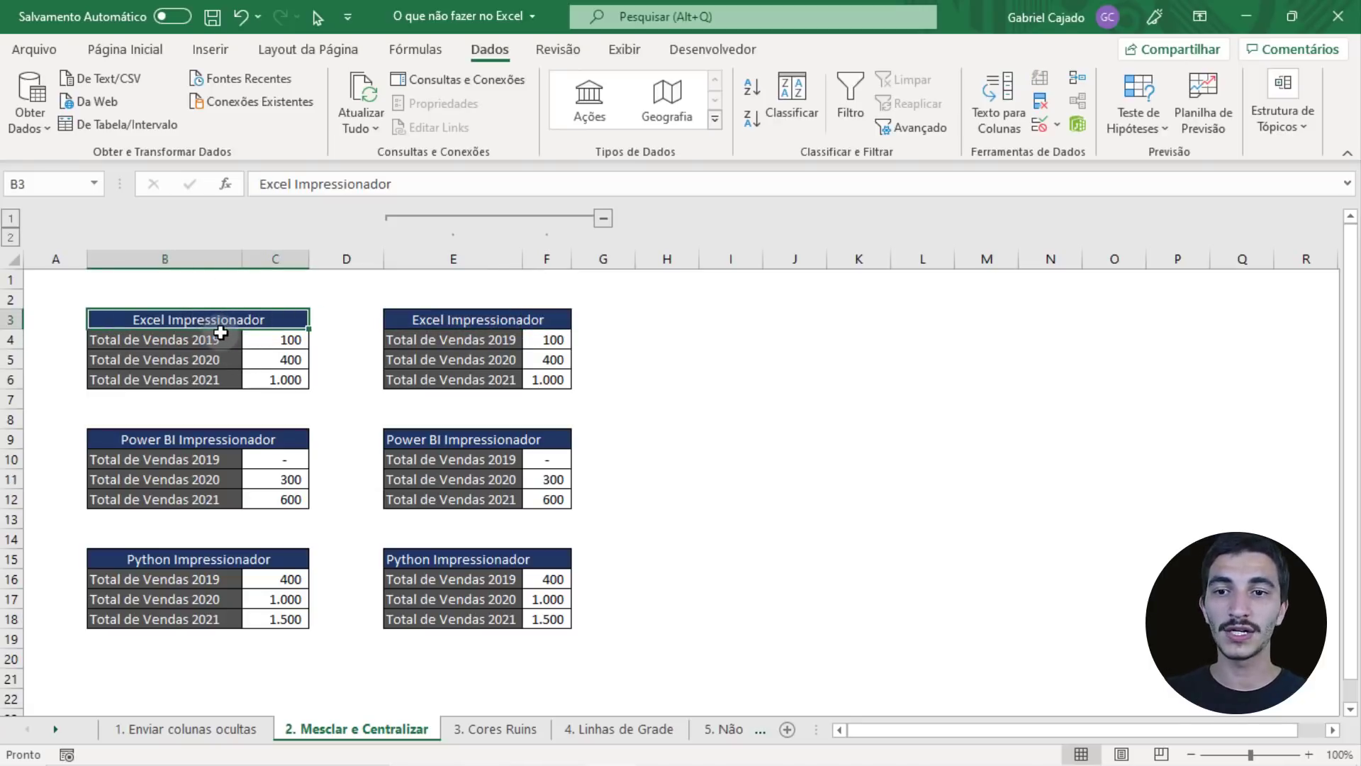
click(477, 320)
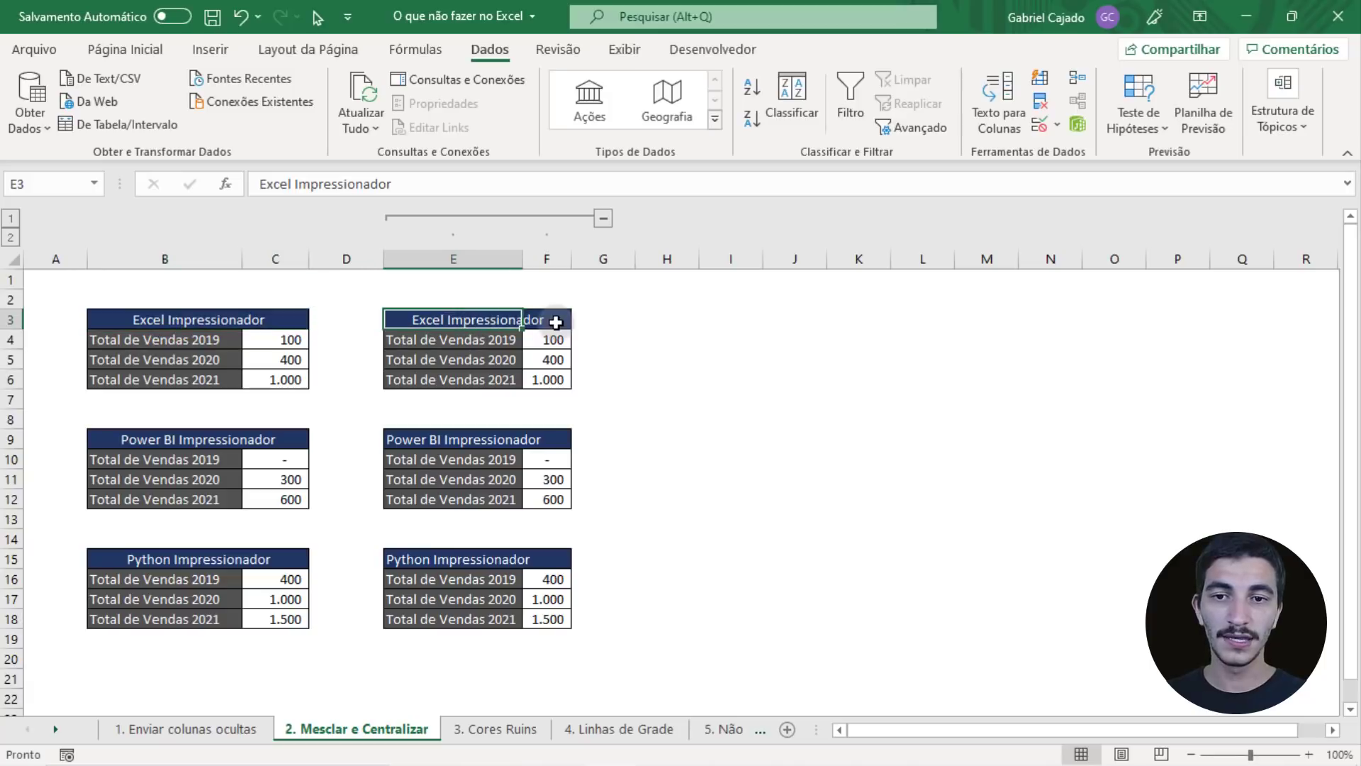
Recheck the centred Excel Impressionador header by selecting E3 and F3 individually and viewing it with an empty cell selected.
click(546, 320)
click(461, 318)
click(606, 303)
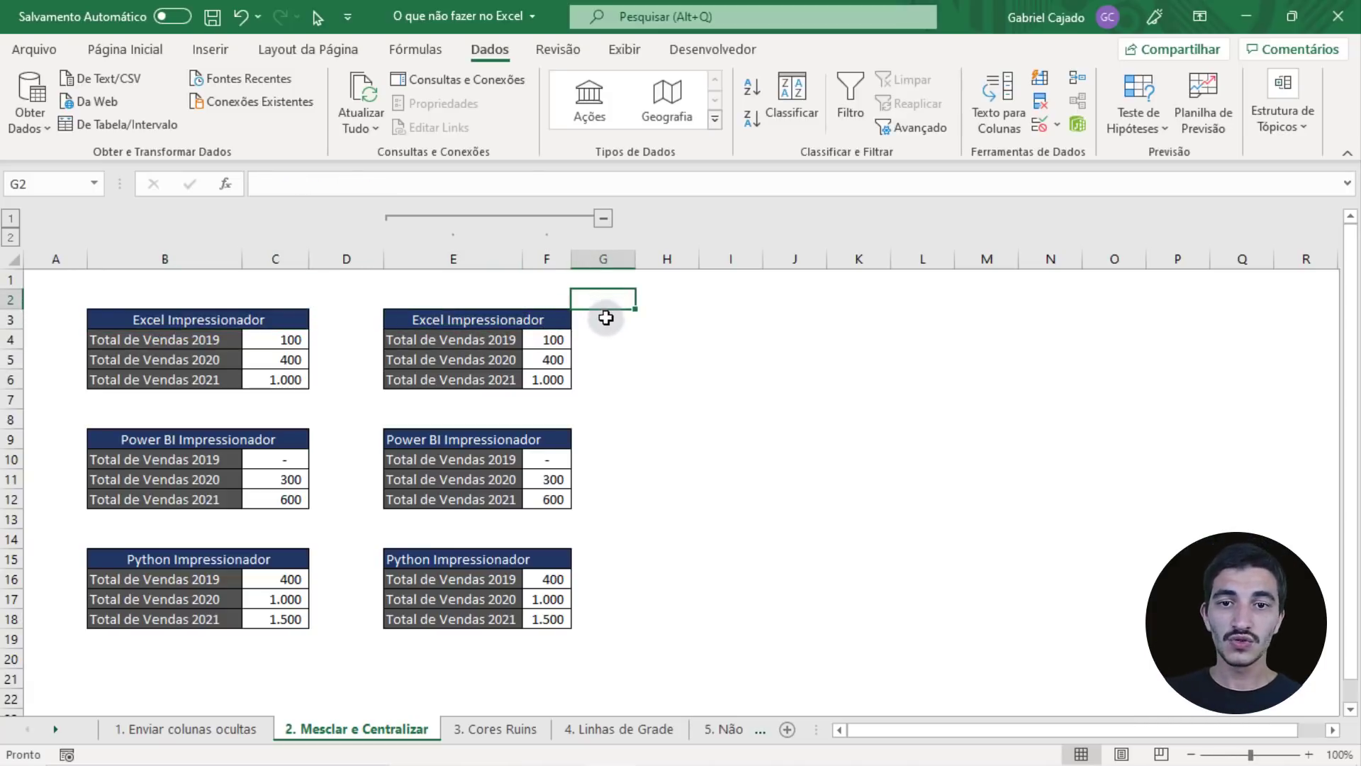
click(552, 323)
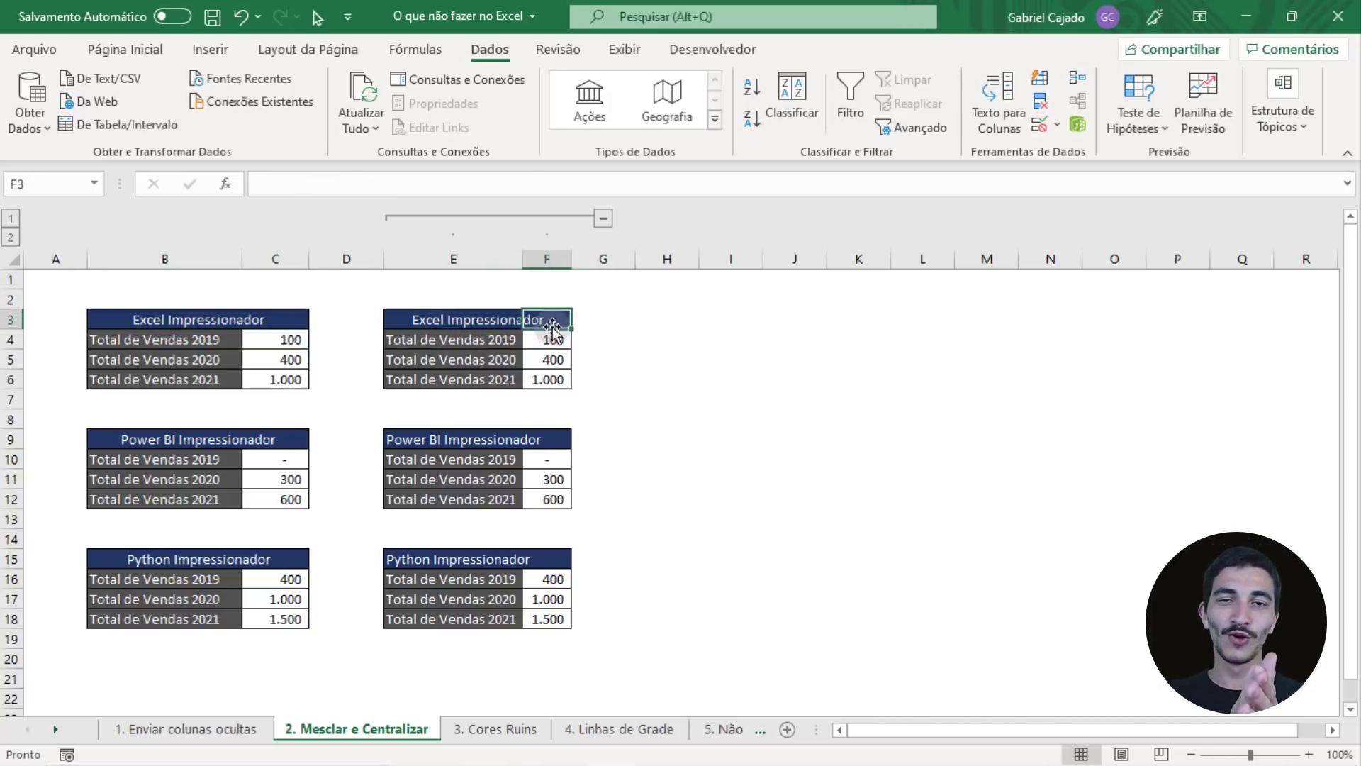
click(514, 319)
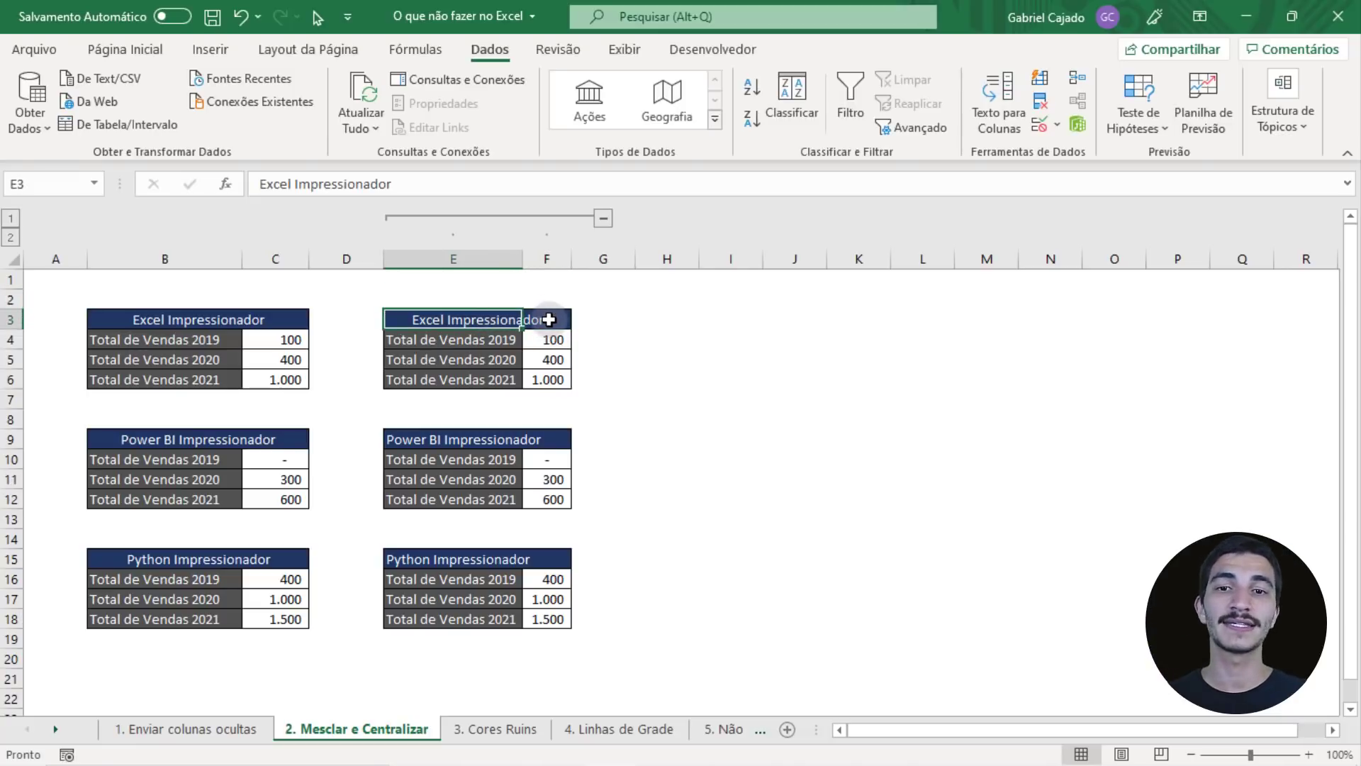
Copy the formatting of header cells E3:F3 to the Power BI Impressionador and Python Impressionador headers in E9:F9 and E15:F15.
drag(456, 318, 548, 316)
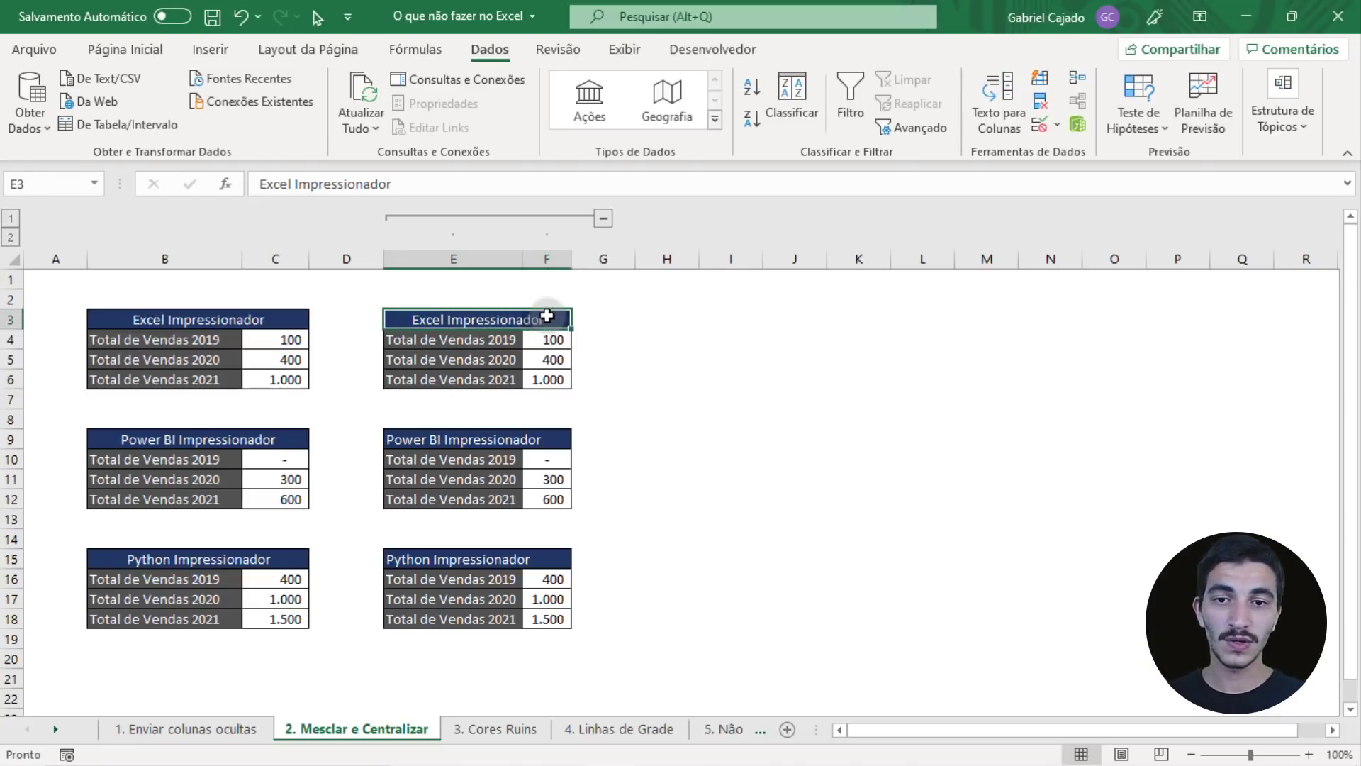
click(125, 49)
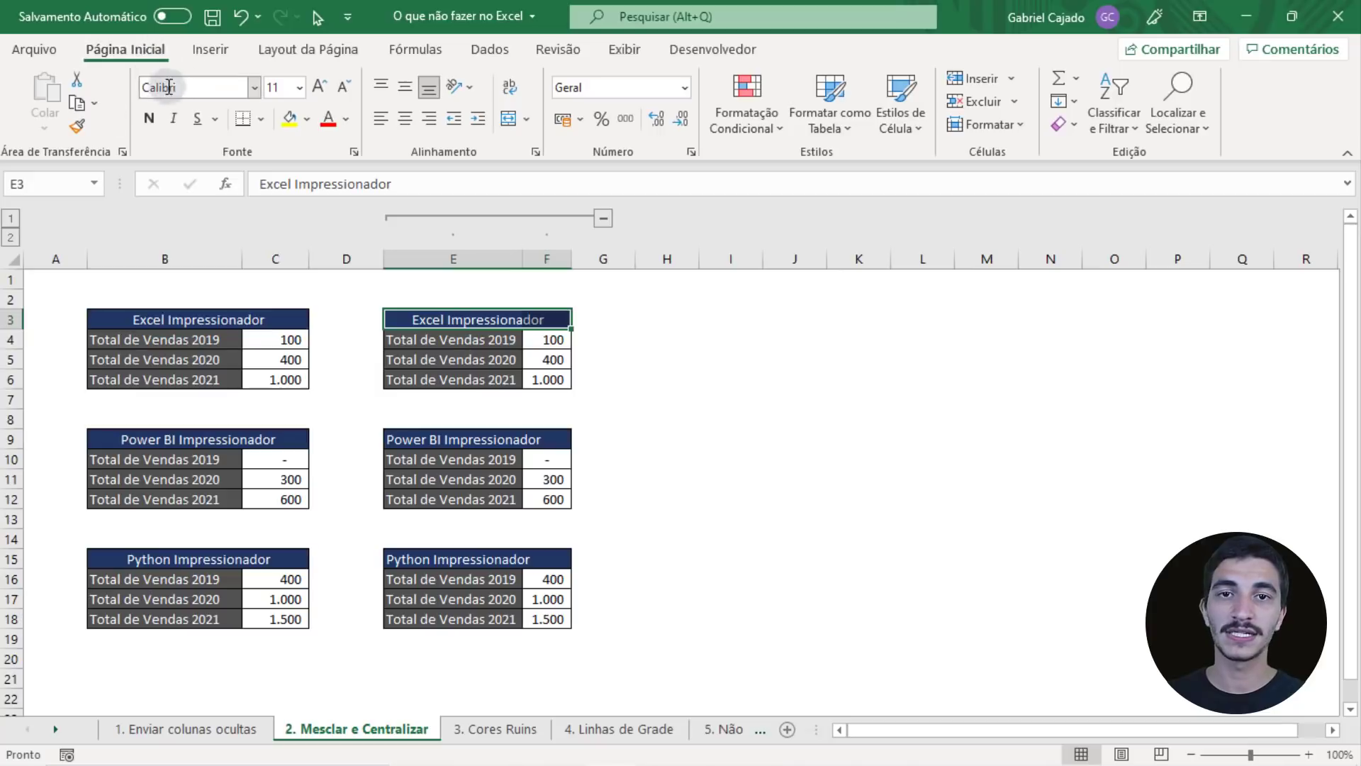
click(77, 128)
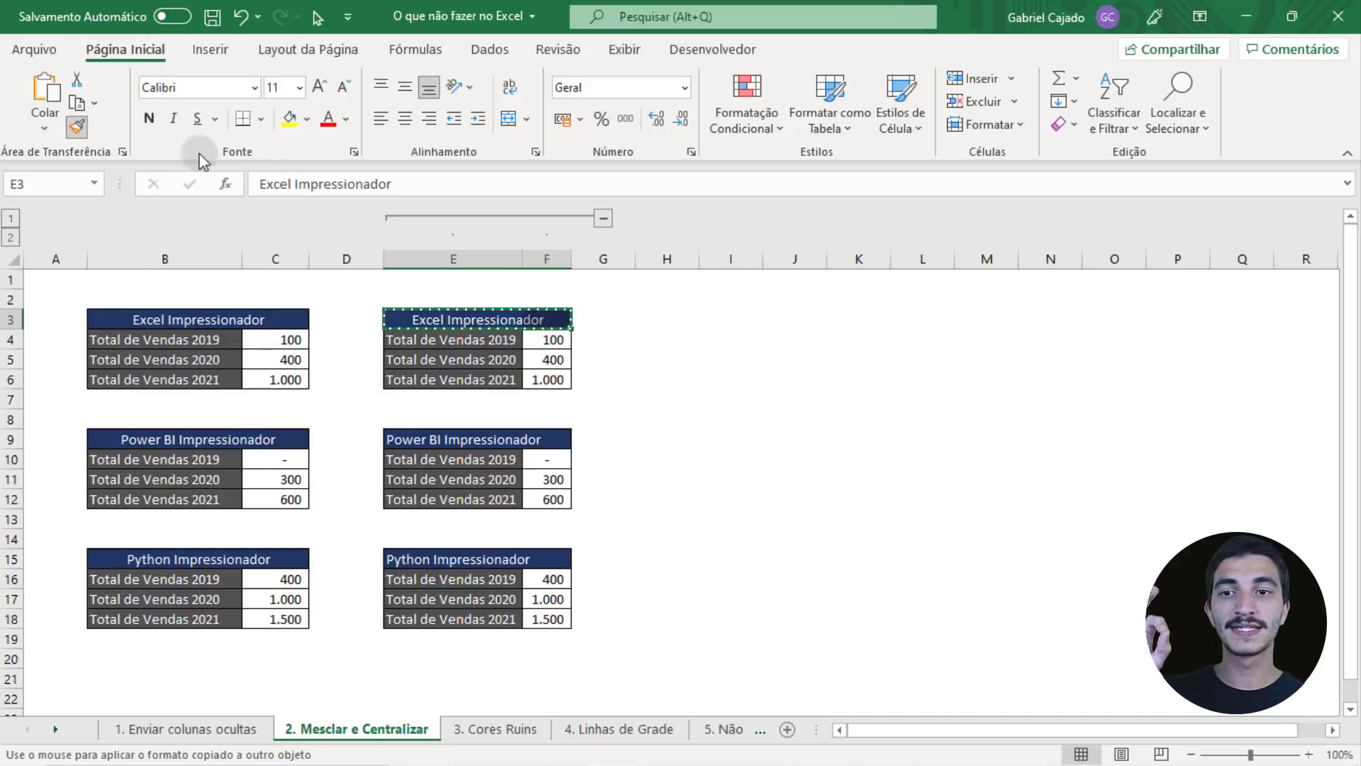
click(430, 439)
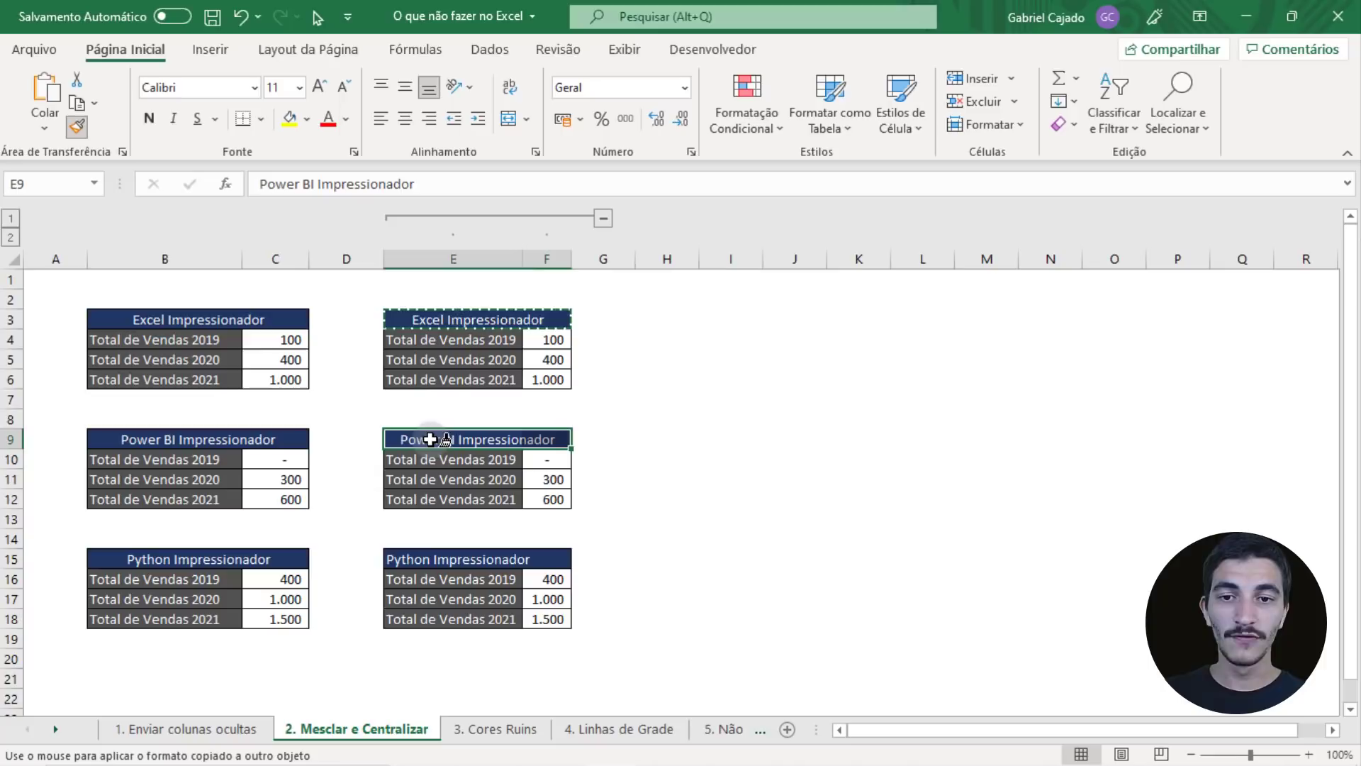
click(431, 561)
key(Escape)
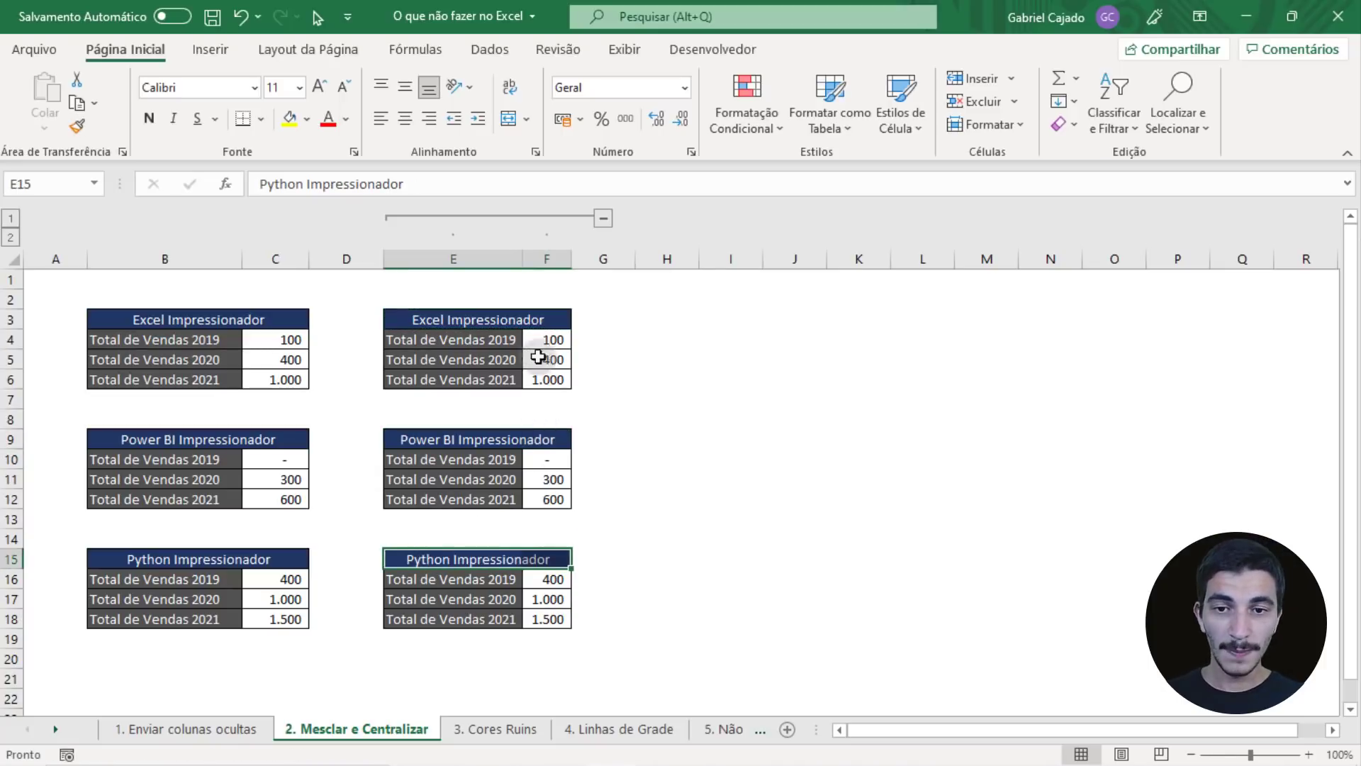
Compare selecting the values in F4:F18 with selecting those in C4:C18, where the headers are merged.
drag(554, 337, 545, 622)
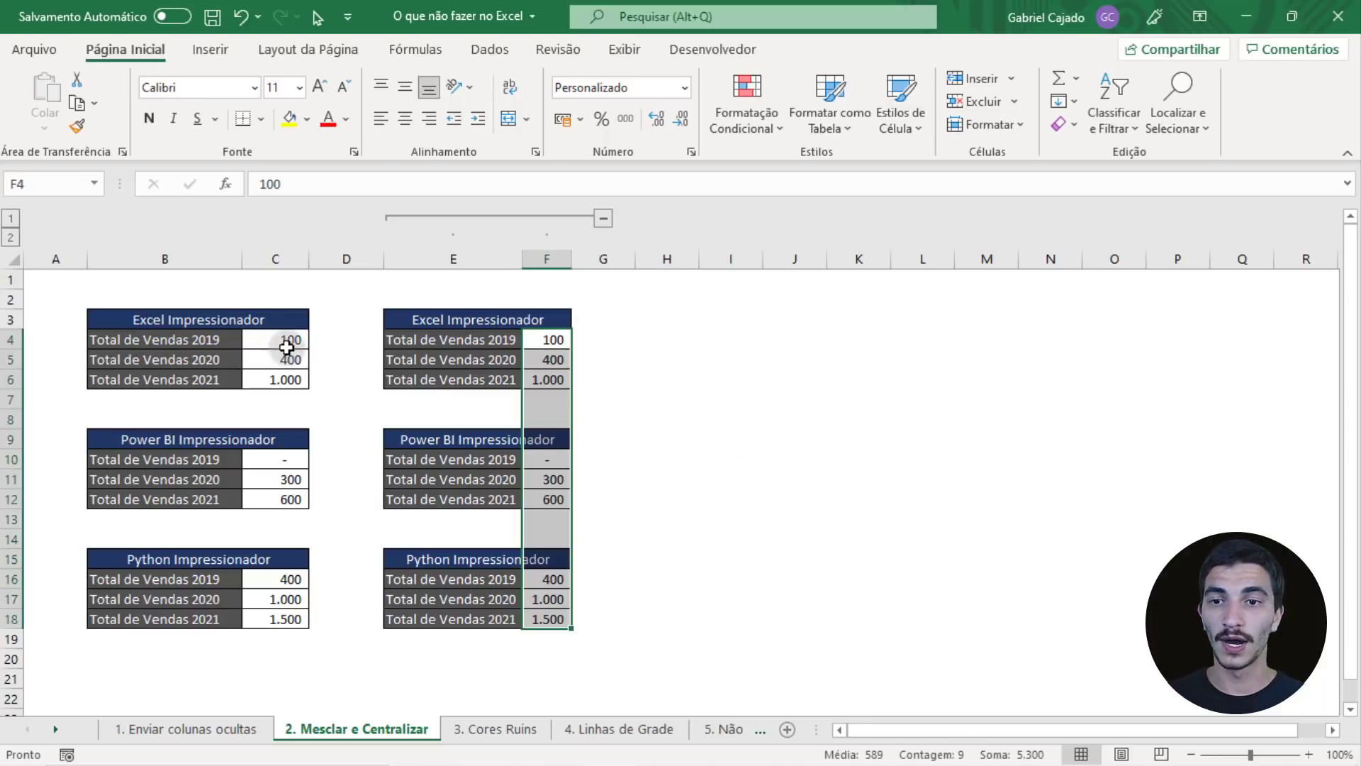
drag(291, 342, 283, 620)
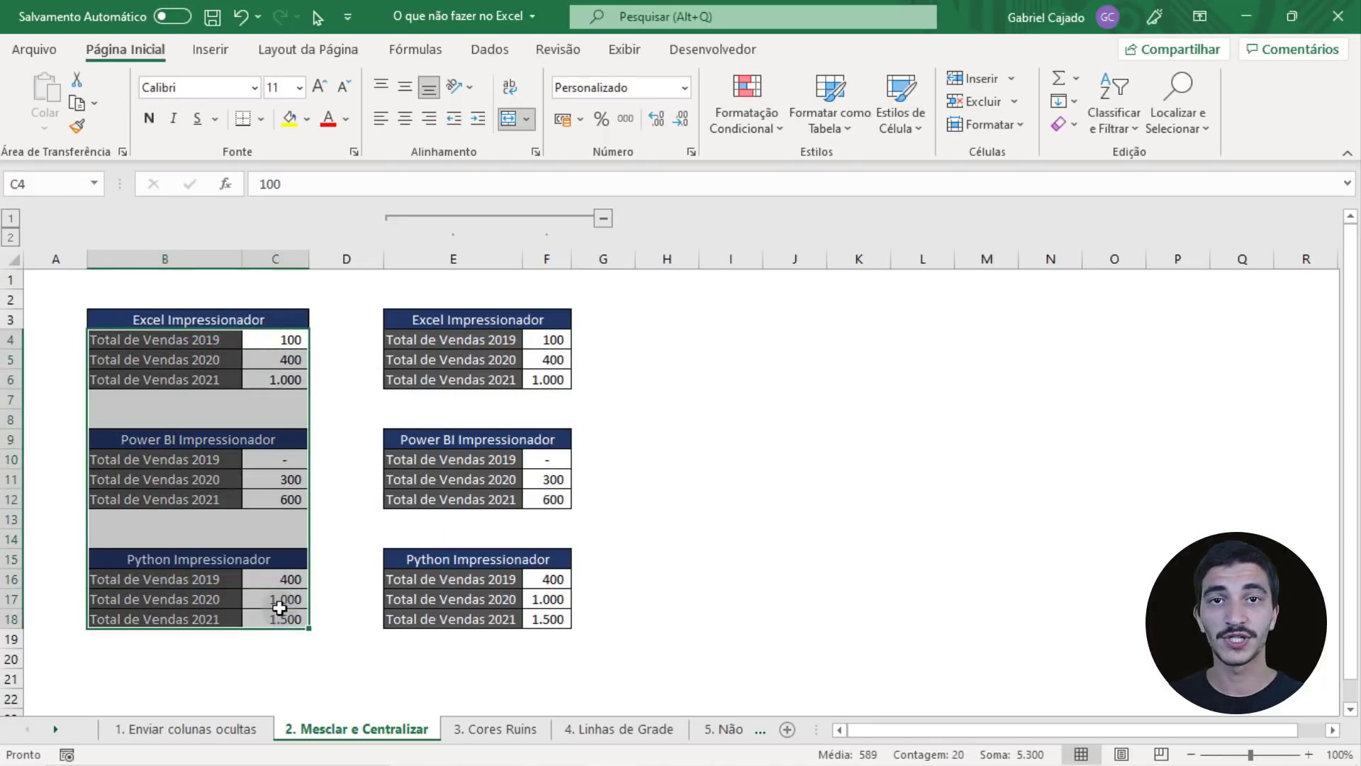
drag(552, 339, 554, 610)
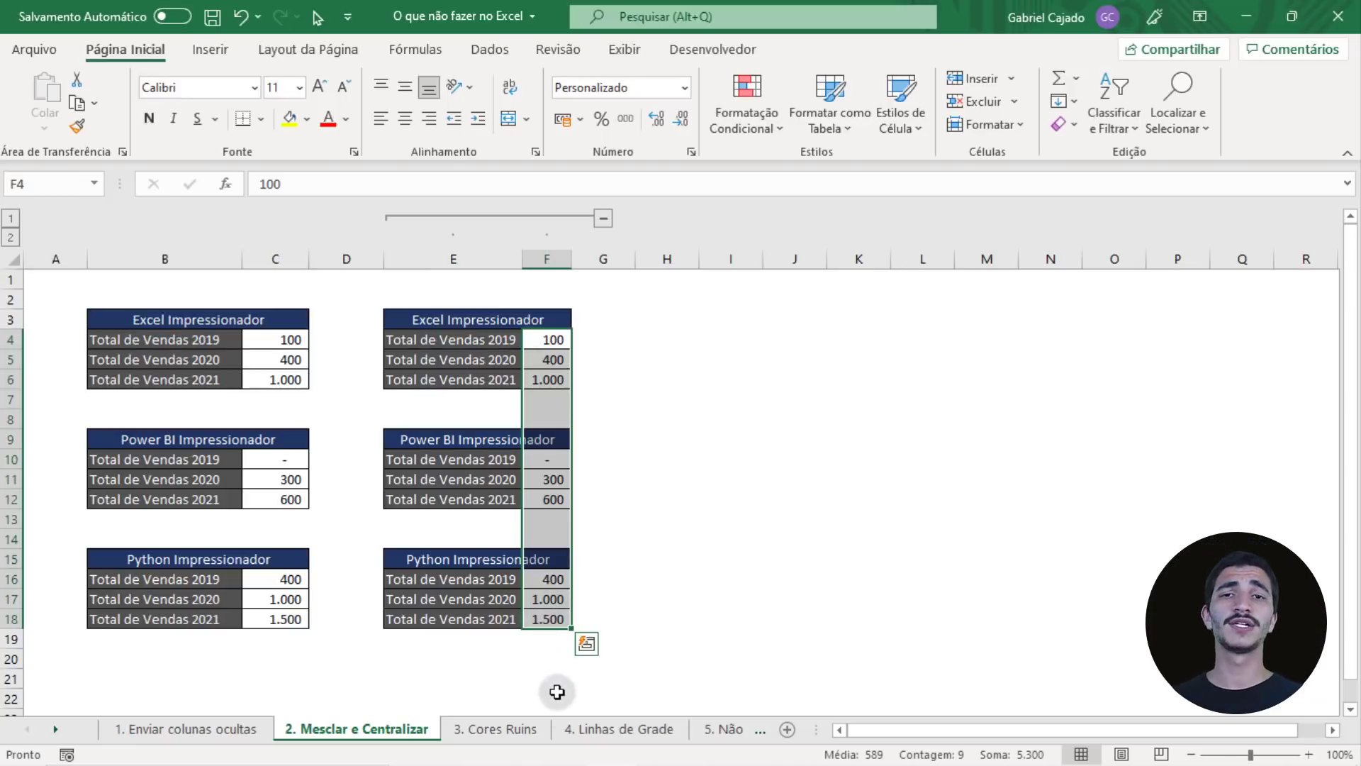
On the "3. Cores Ruins" sheet, browse the available fill colours for cell C4.
click(518, 731)
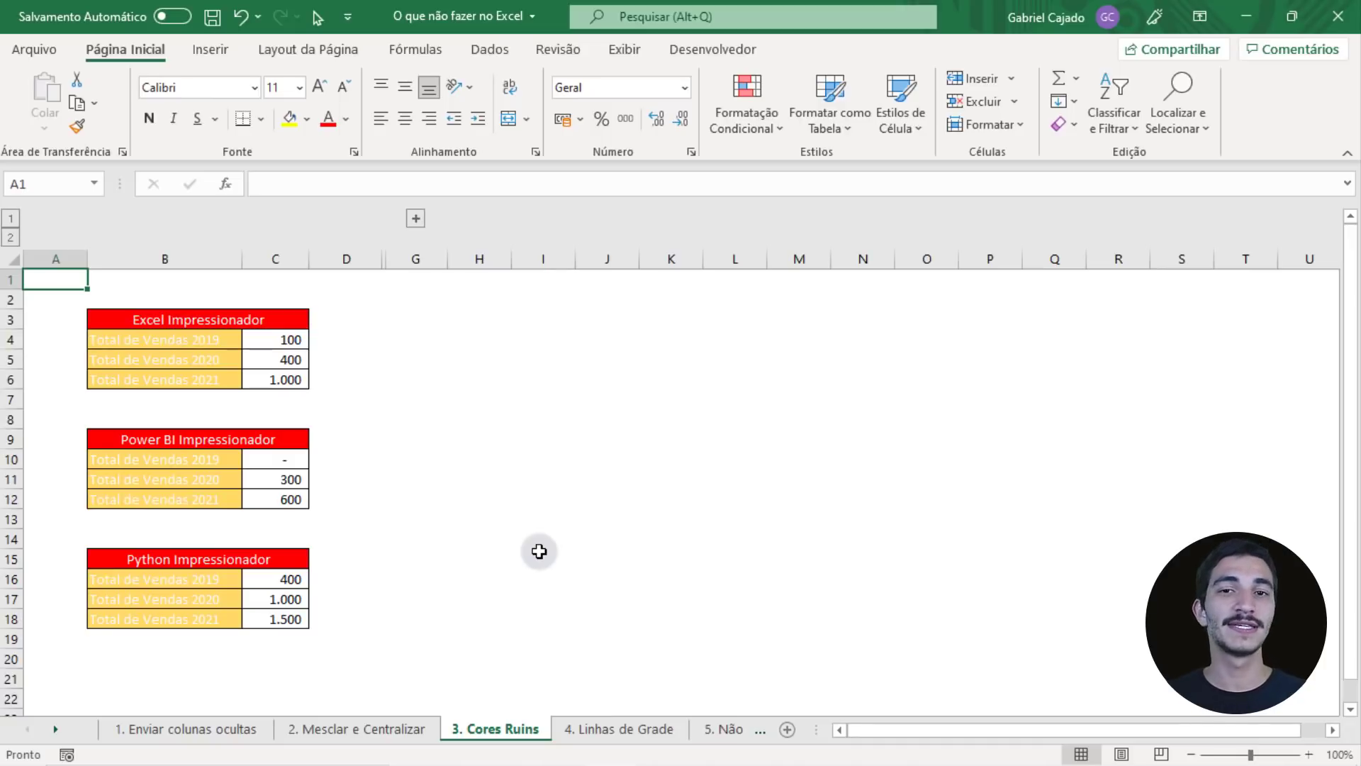
click(291, 339)
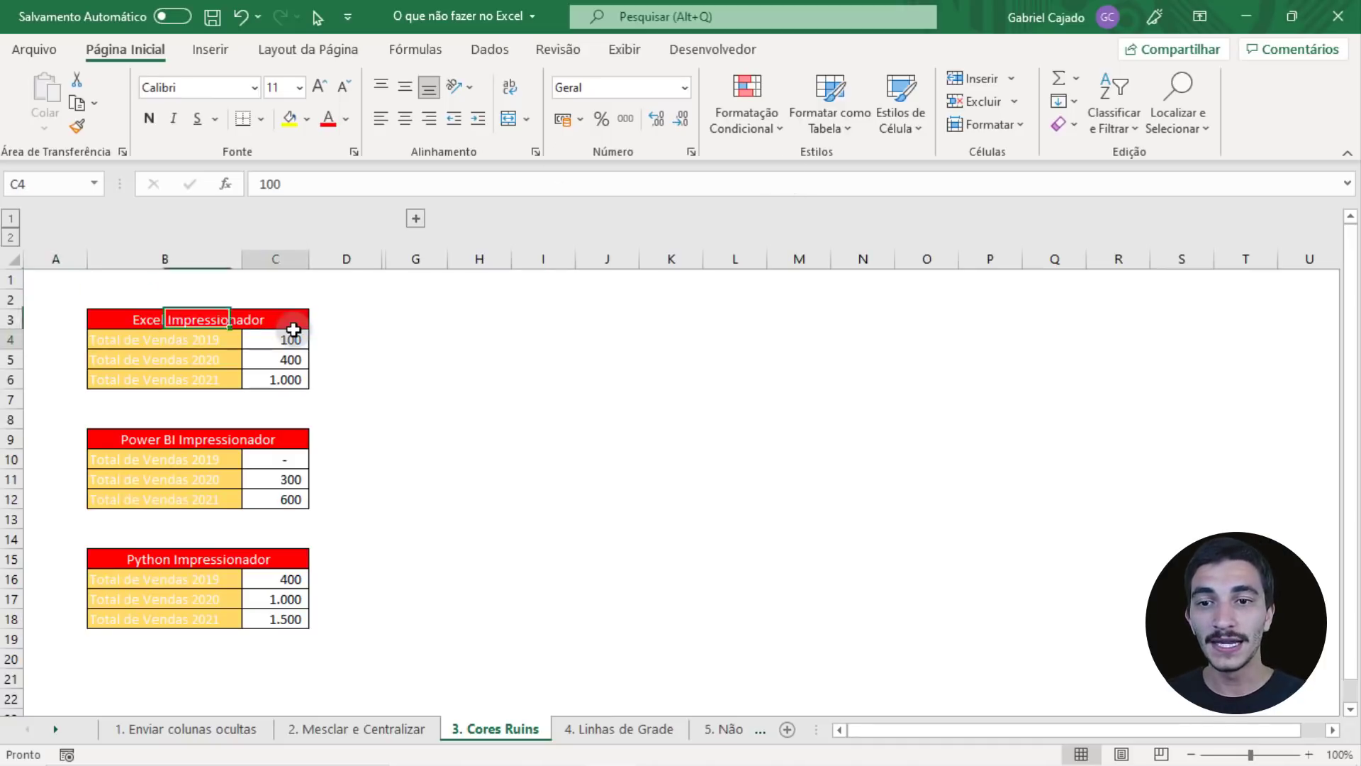
click(305, 125)
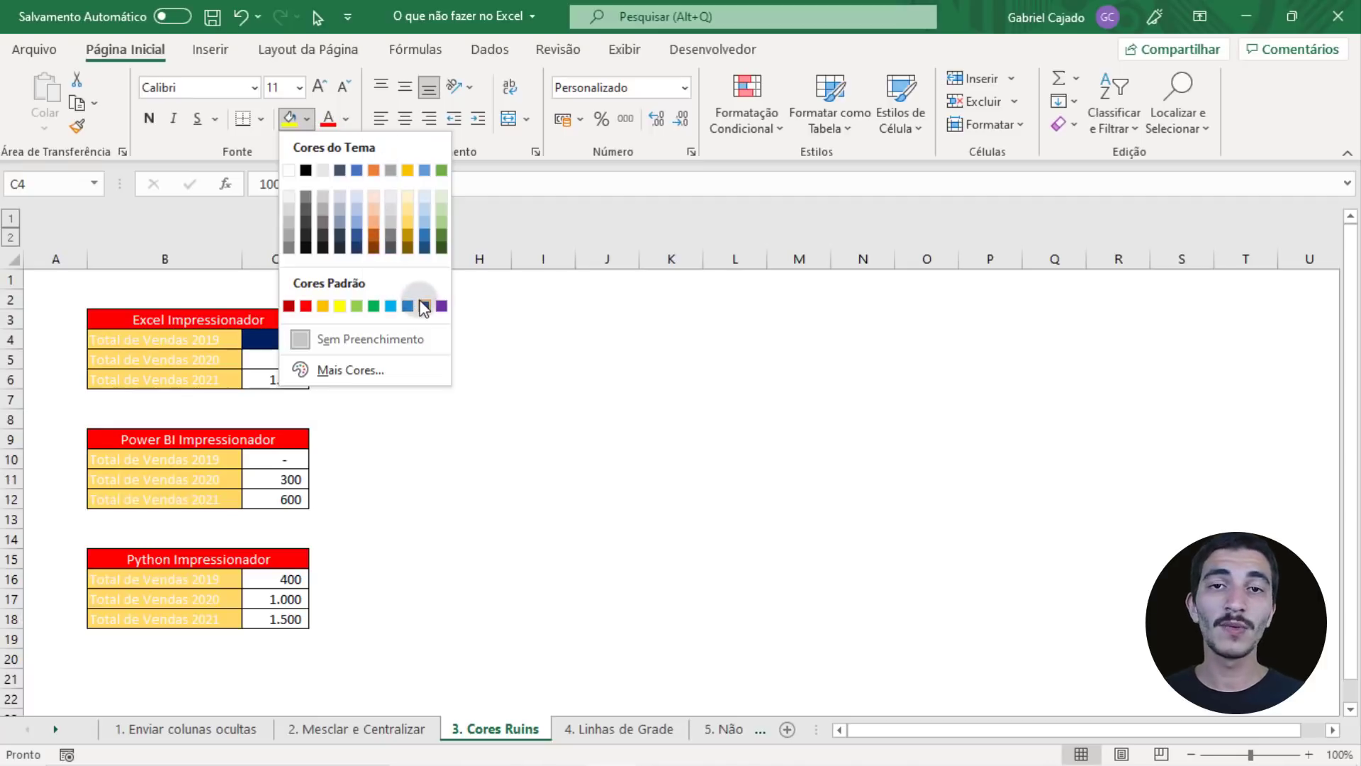
Examine the colours of the red Excel Impressionador header in B3 and the yellow Total de Vendas labels in B4:B6.
click(190, 327)
click(204, 320)
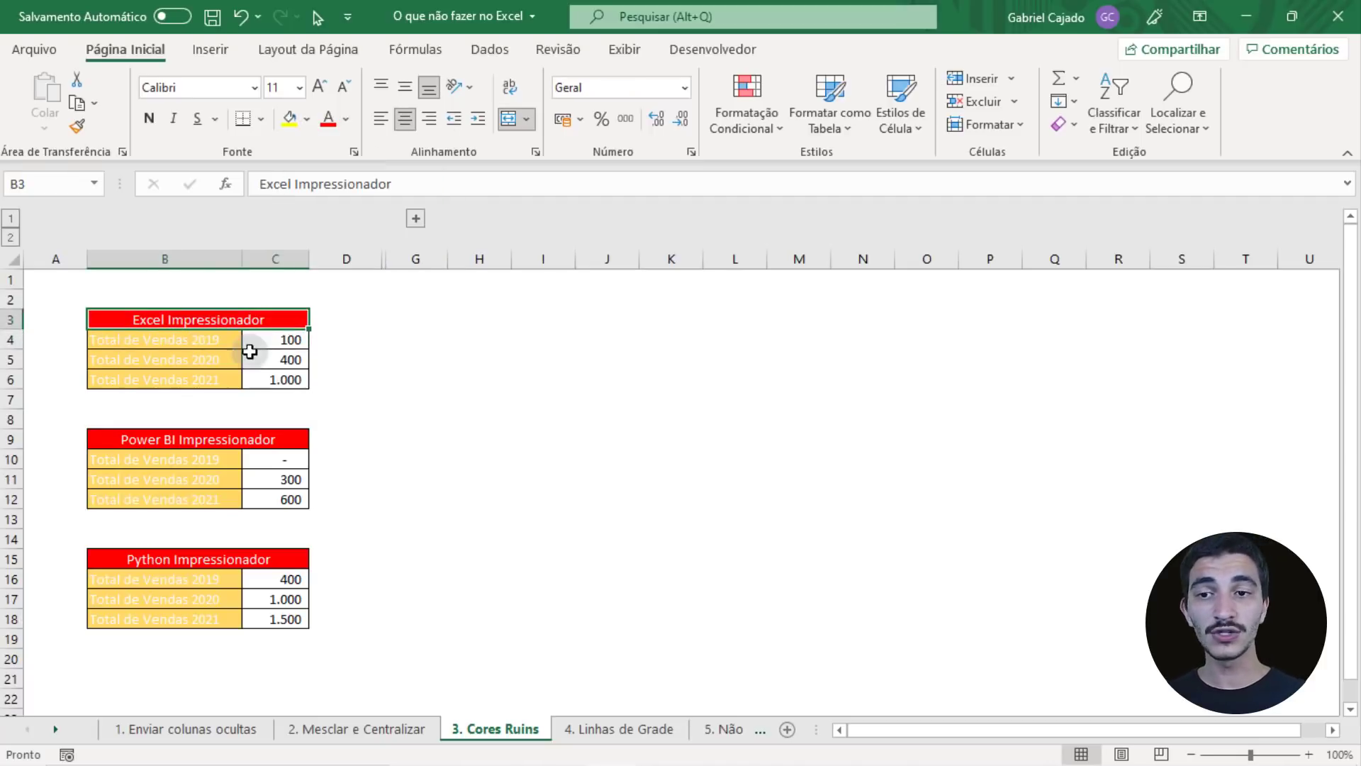
click(217, 355)
click(238, 317)
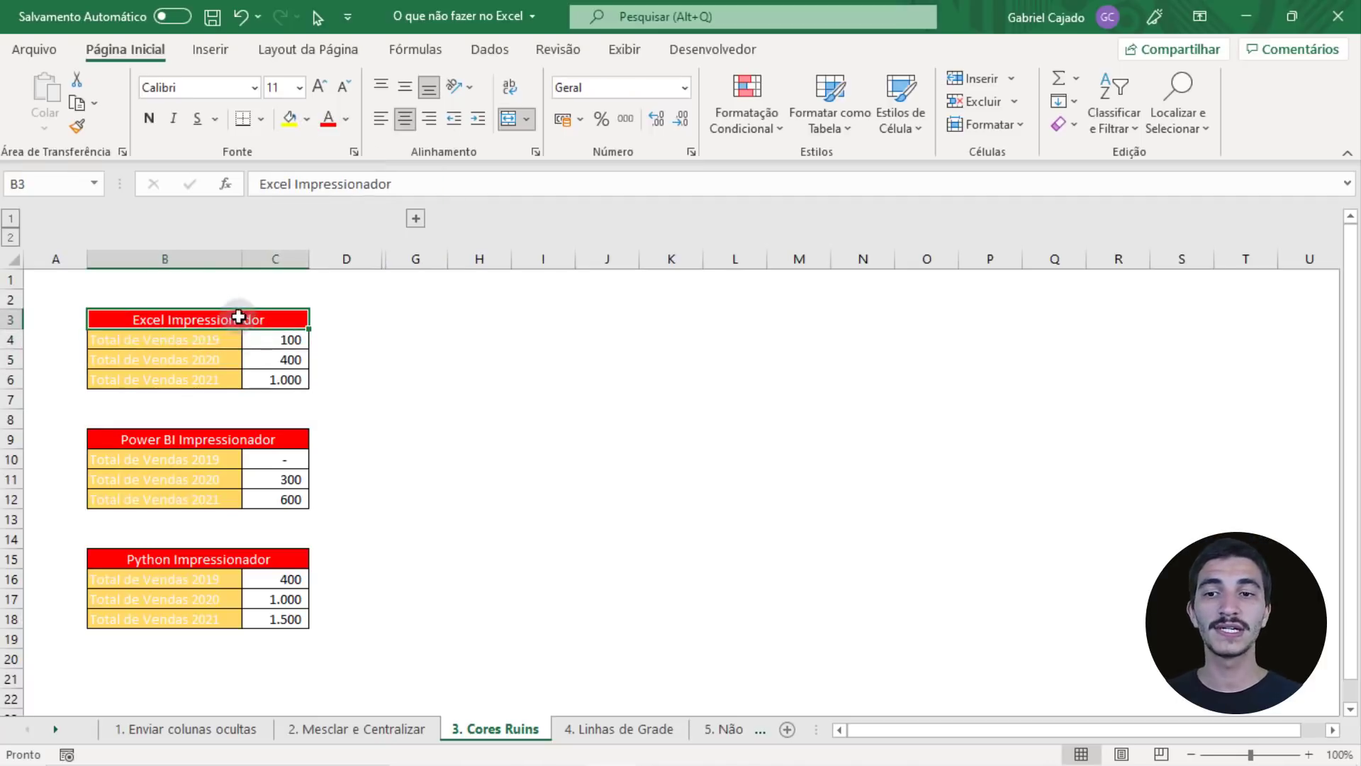
drag(177, 347, 175, 378)
click(179, 345)
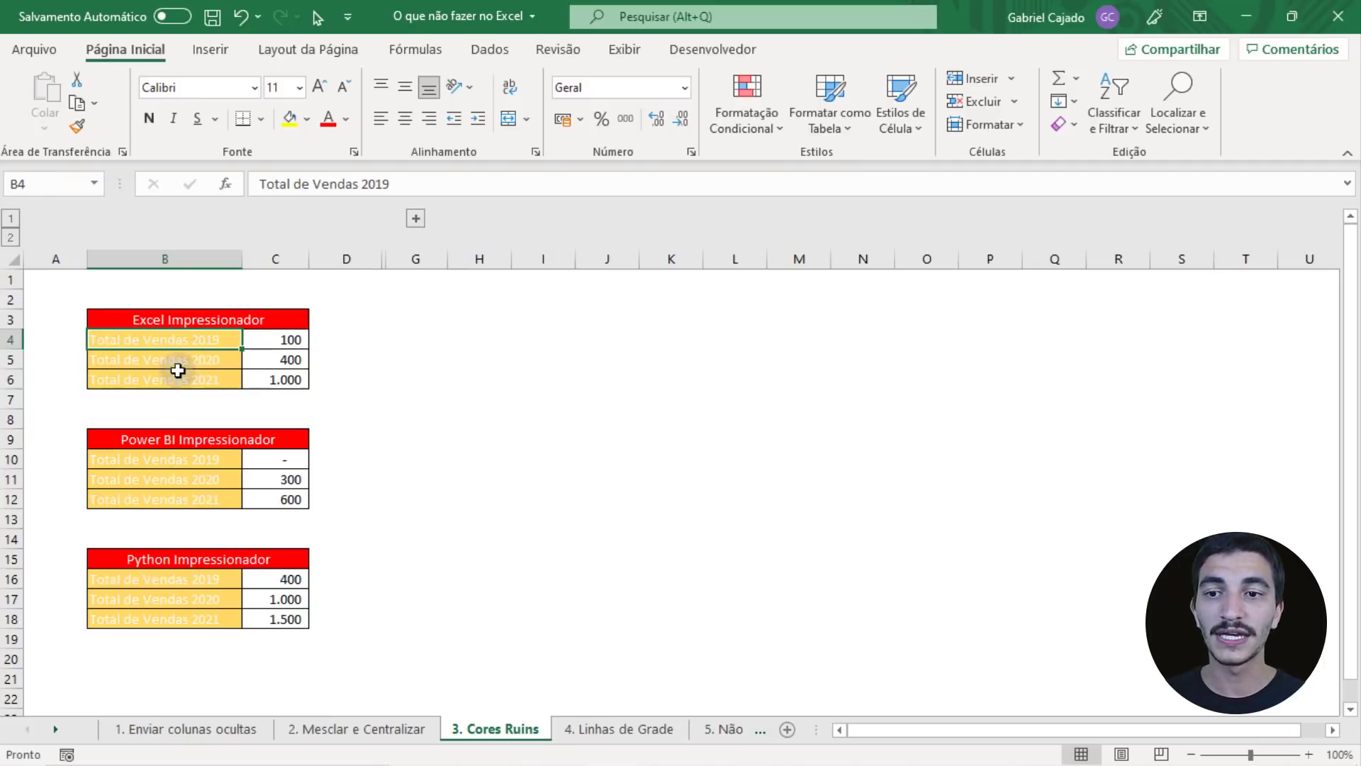
click(248, 322)
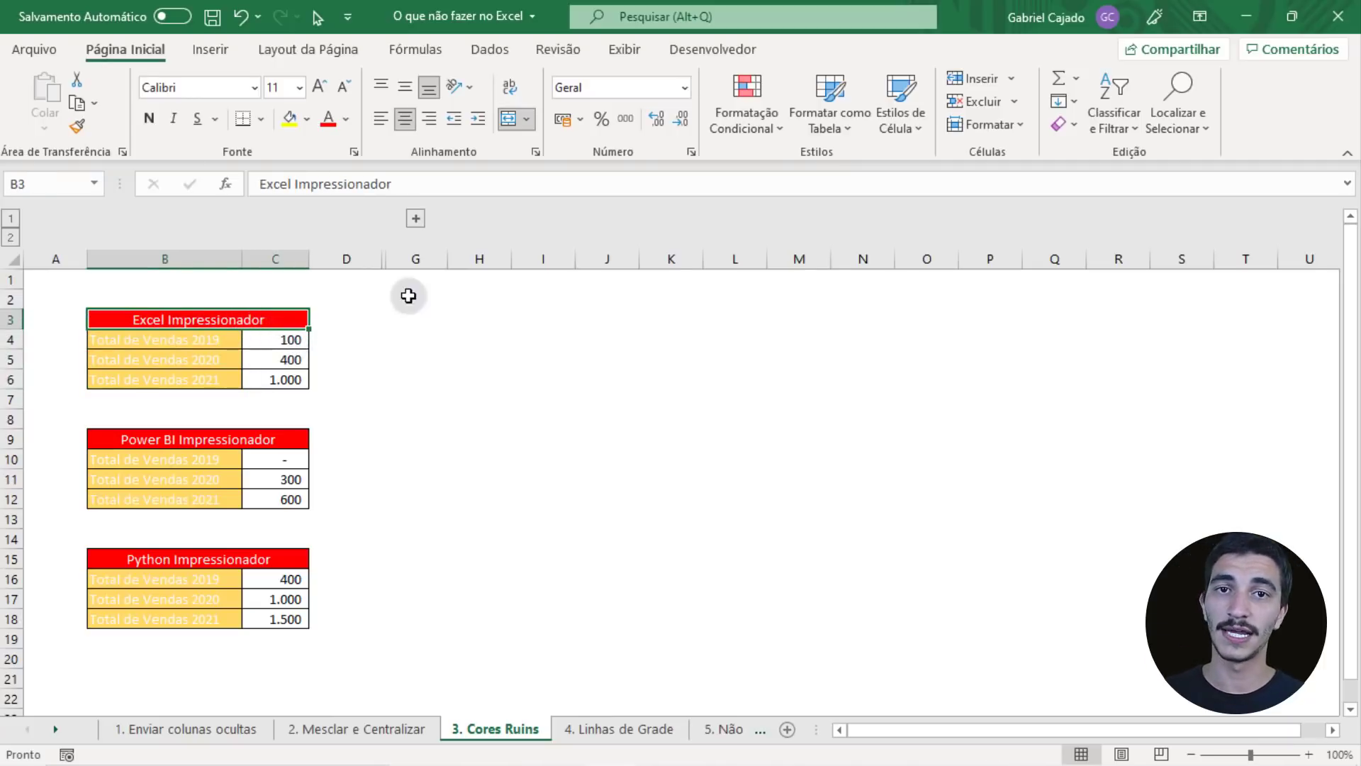
Expand the grouped columns E:F and inspect the blue header and dark grey labels of the Excel Impressionador table.
click(415, 219)
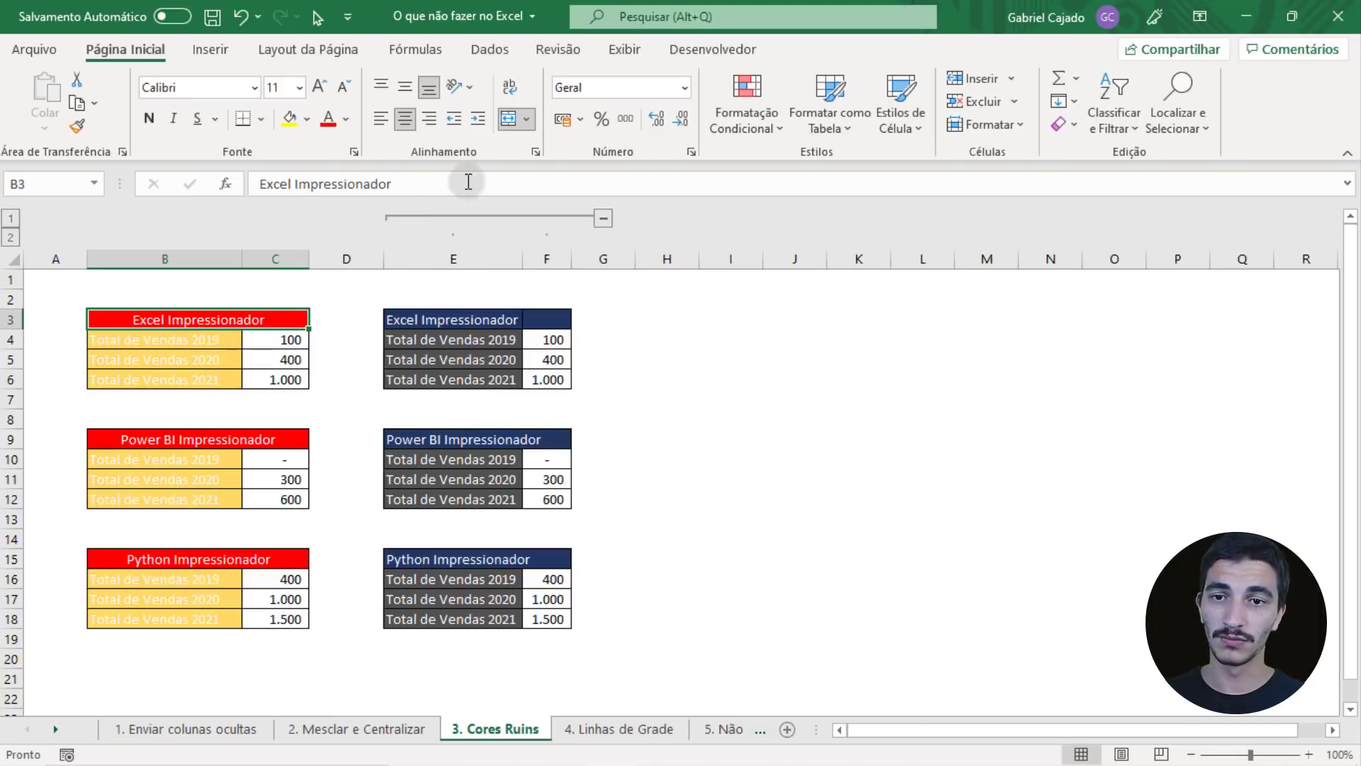
click(446, 319)
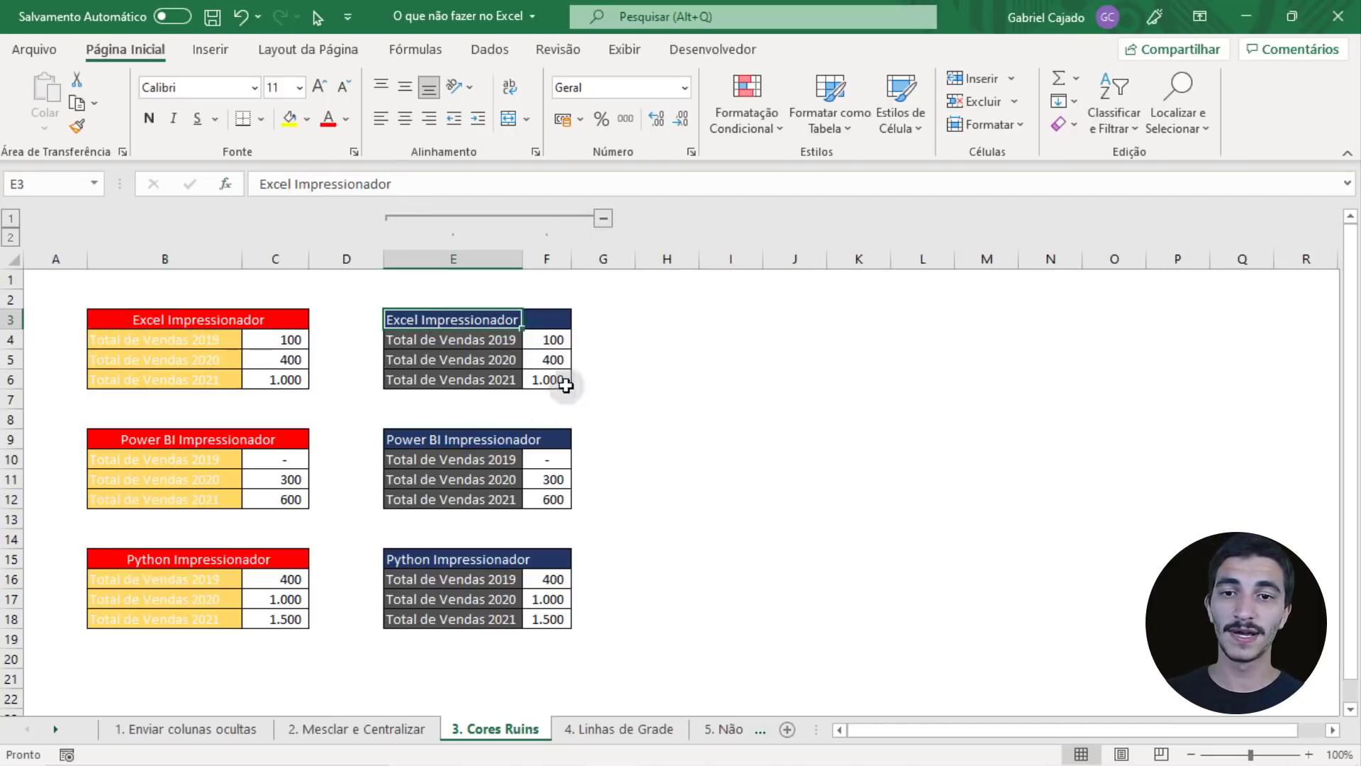
click(451, 338)
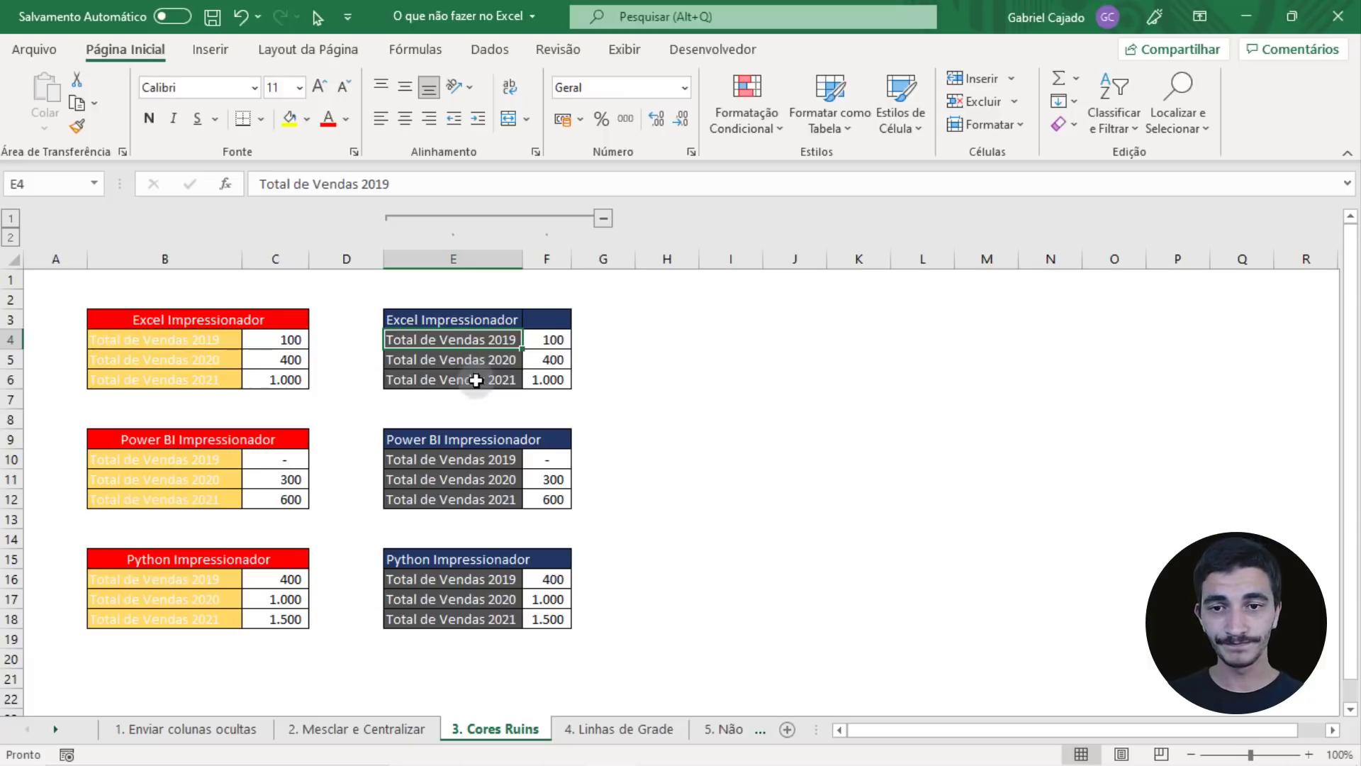
click(468, 368)
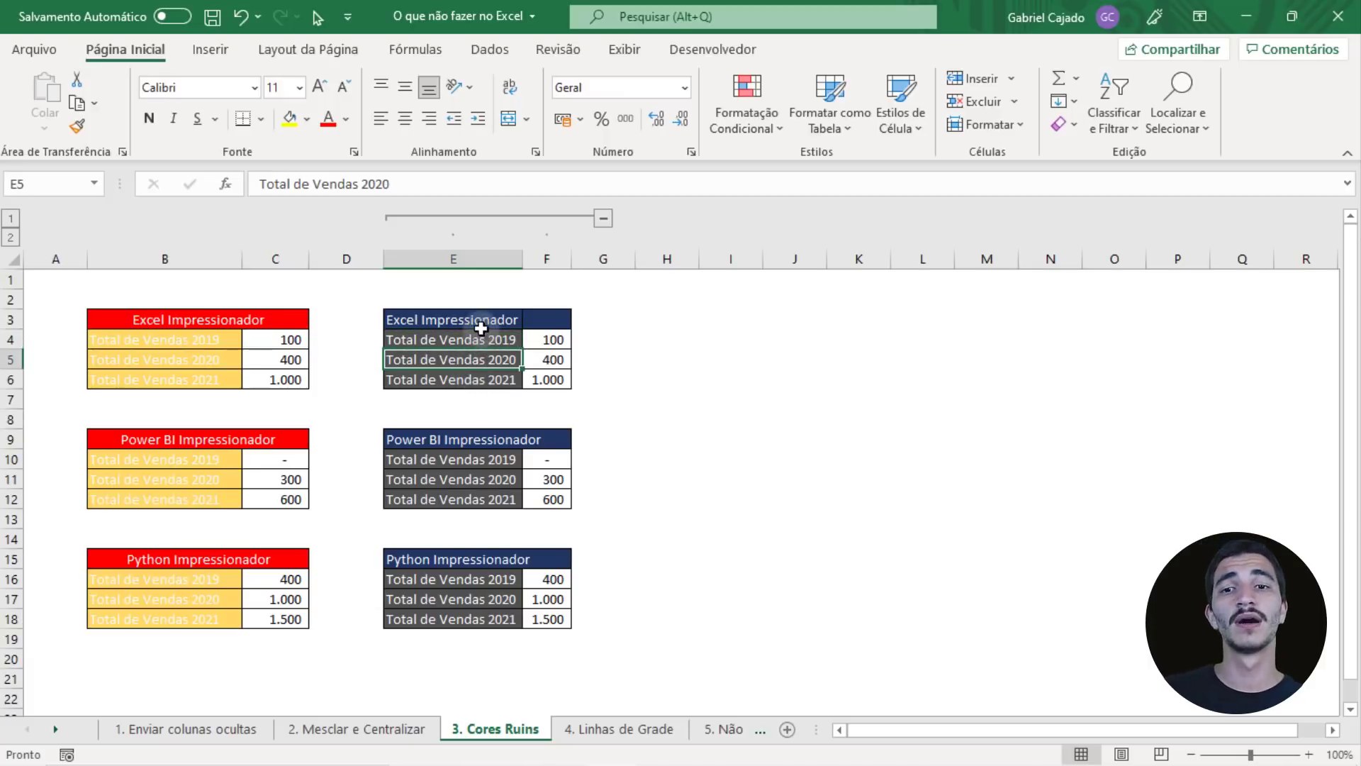
click(476, 320)
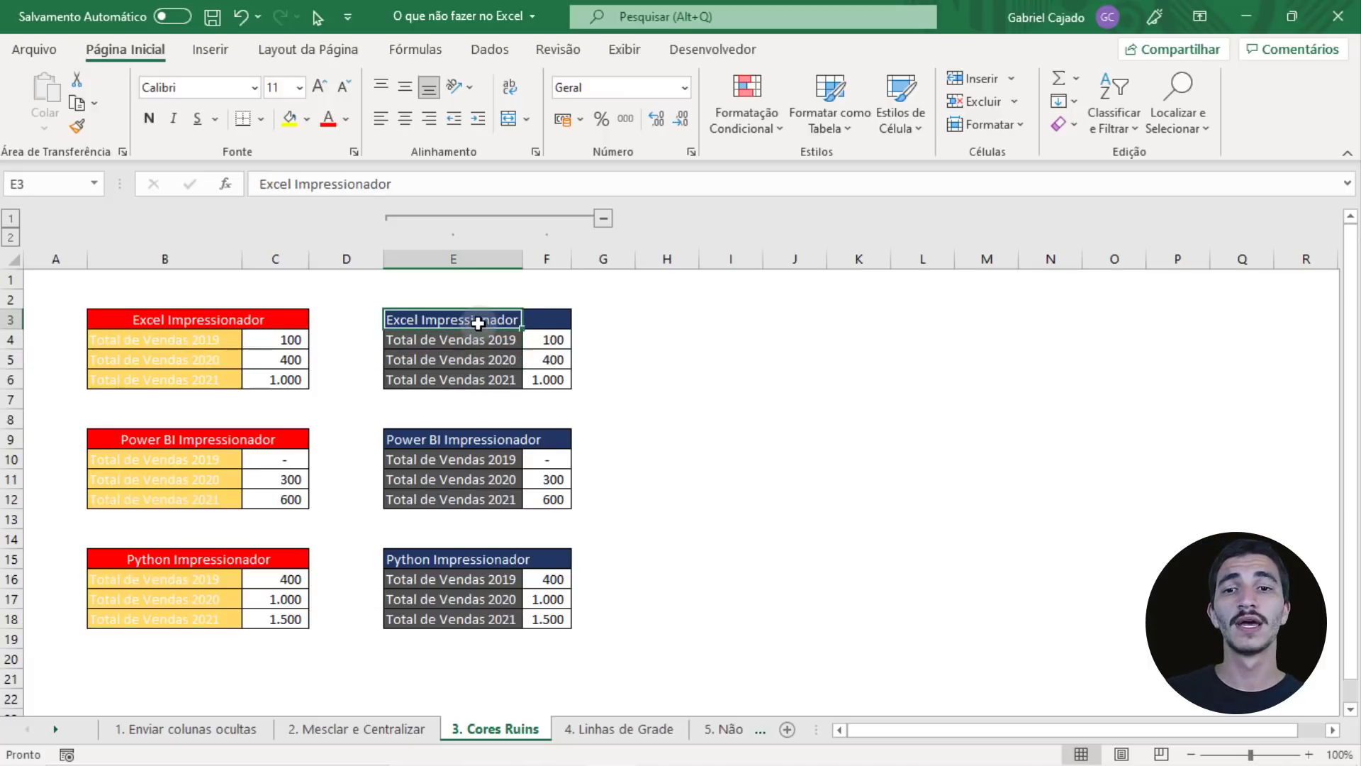
Look up the dark blue and dark grey shades in the fill colour palette for cells E3 and E4.
click(307, 118)
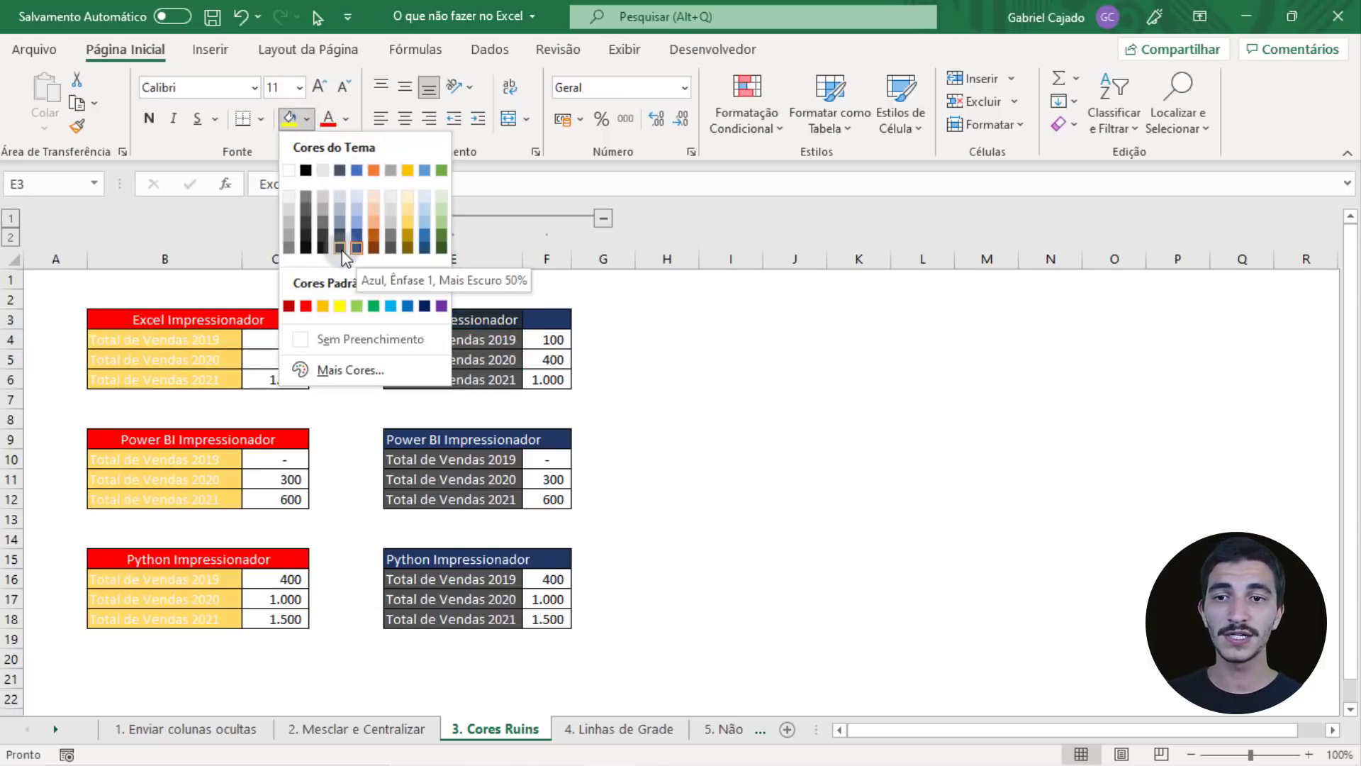
click(471, 310)
click(491, 336)
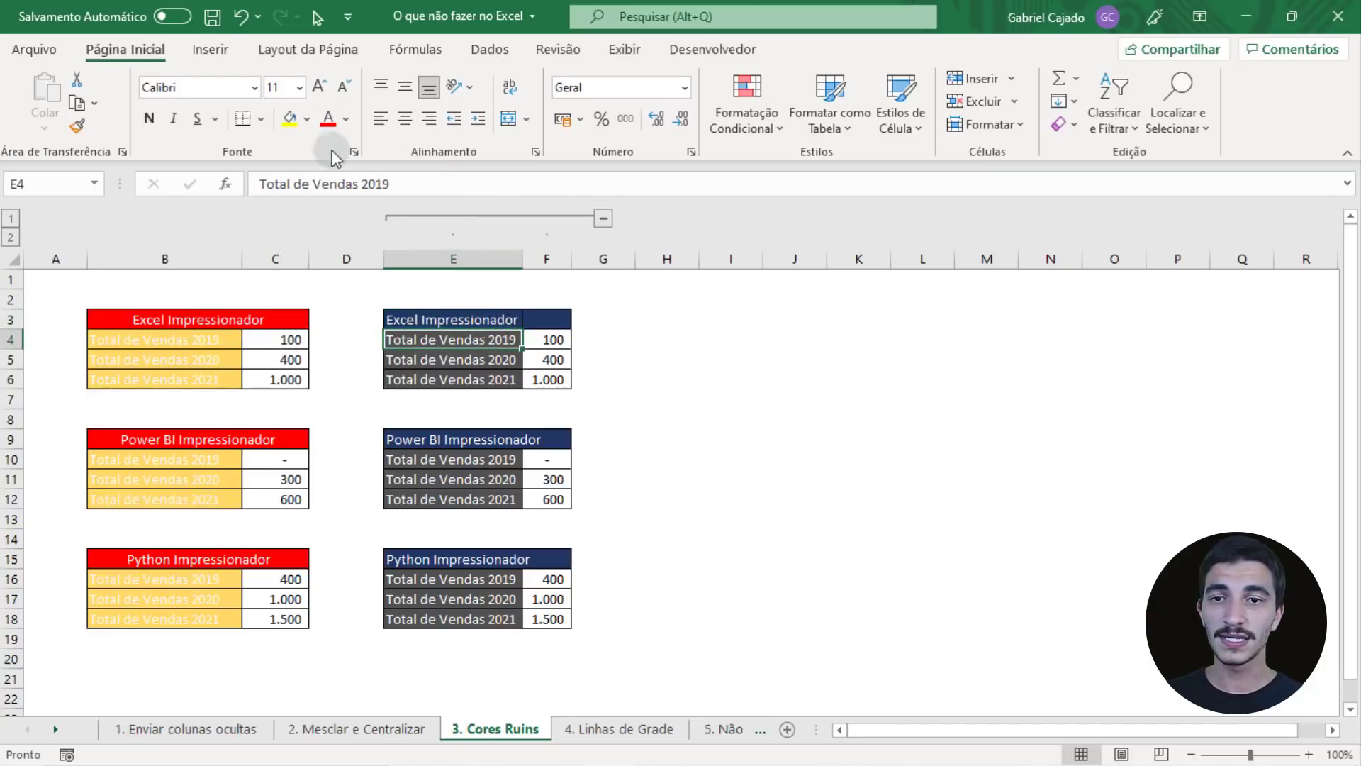
click(307, 119)
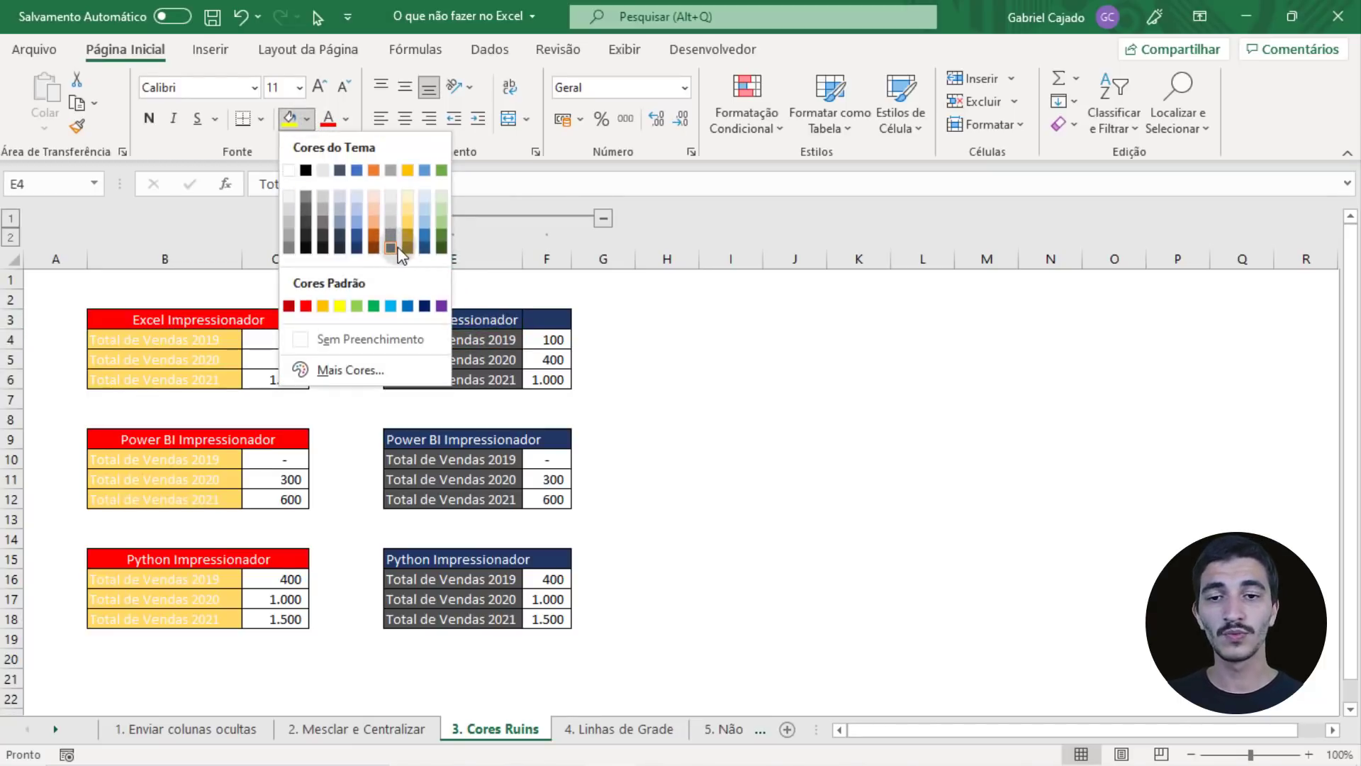
click(596, 355)
click(596, 355)
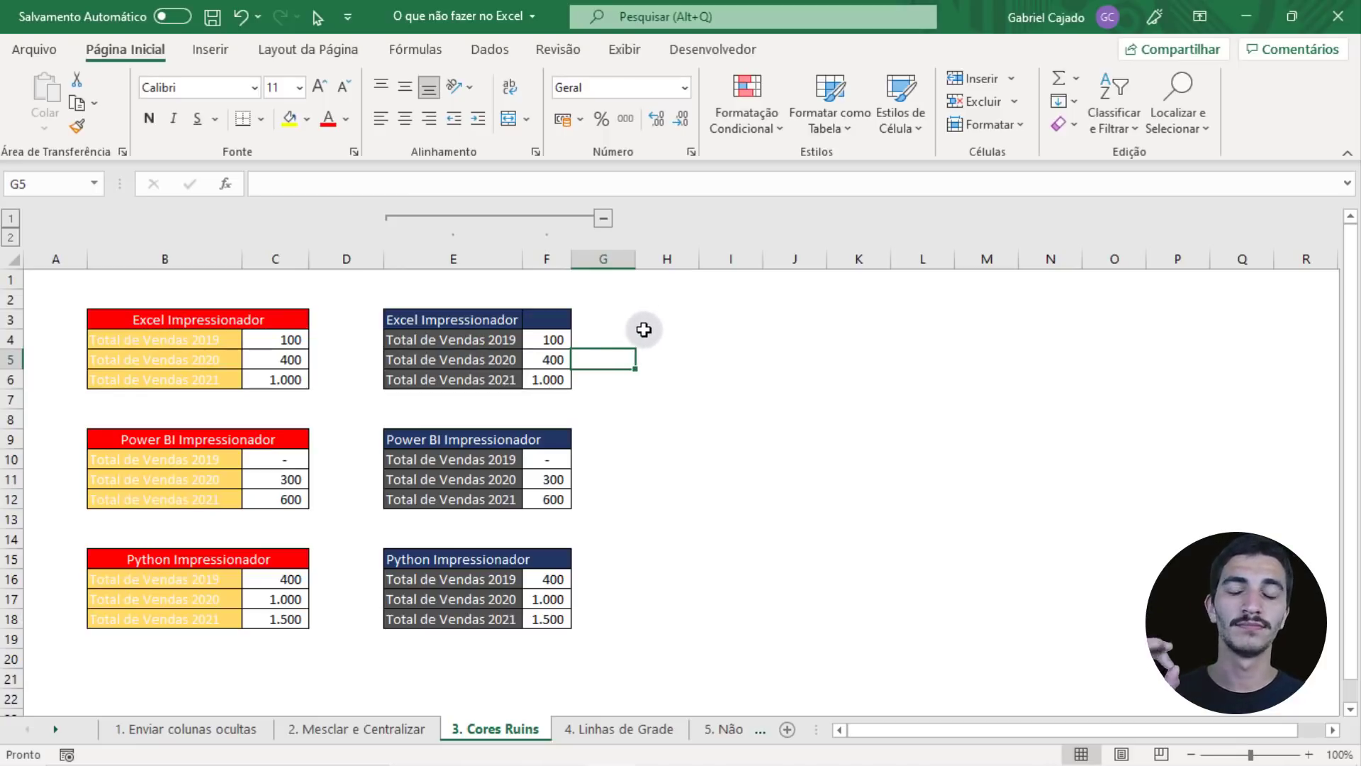
Compare the gridlines on the "4. Linhas de Grade" sheet with the "3. Cores Ruins" and "2. Mesclar e Centralizar" sheets.
click(622, 734)
click(685, 439)
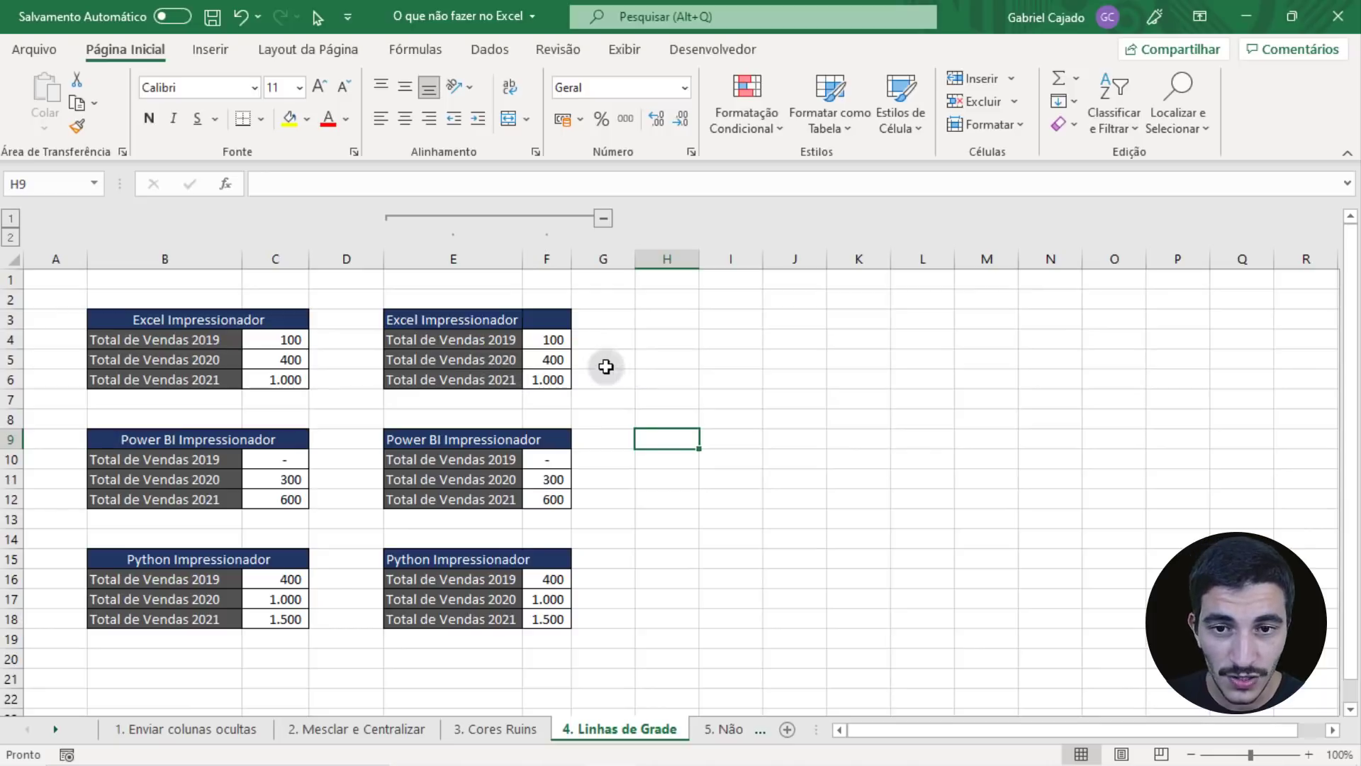
click(501, 734)
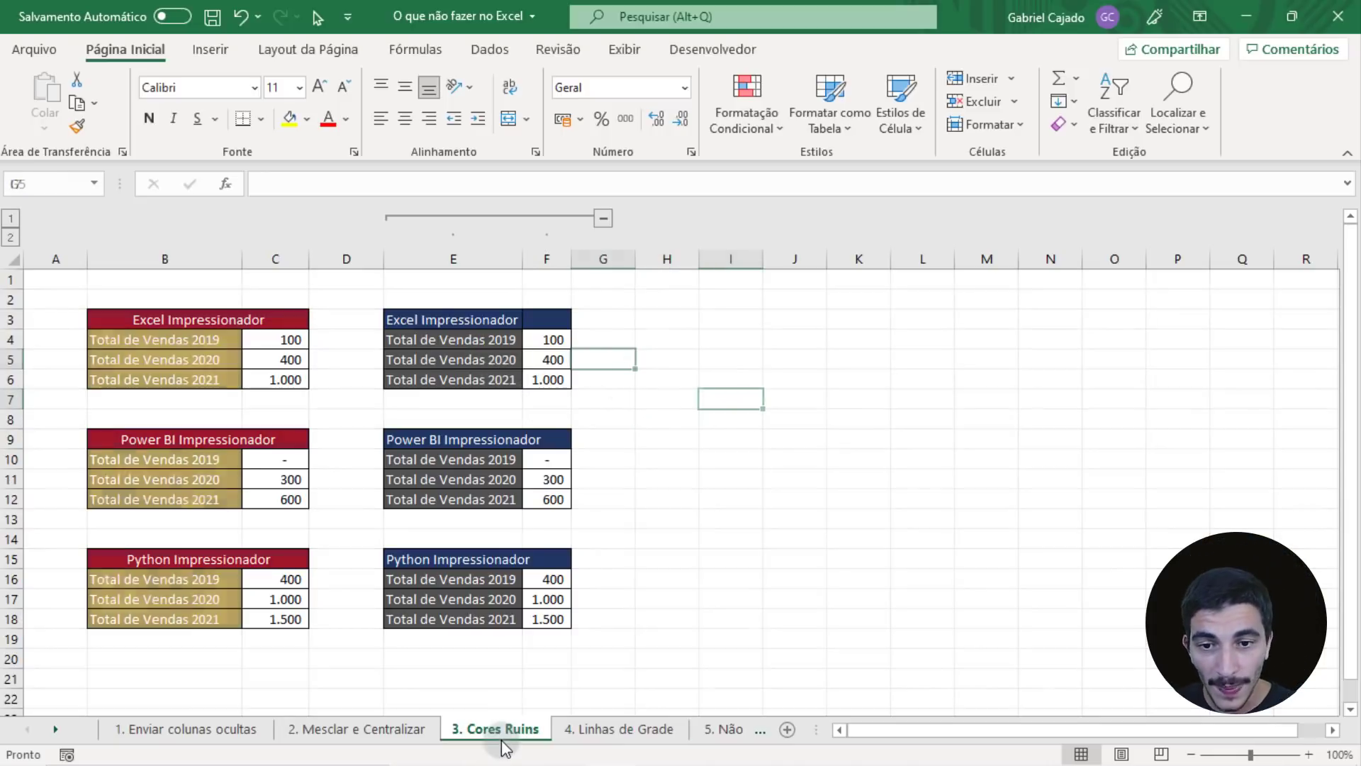
click(609, 732)
click(404, 734)
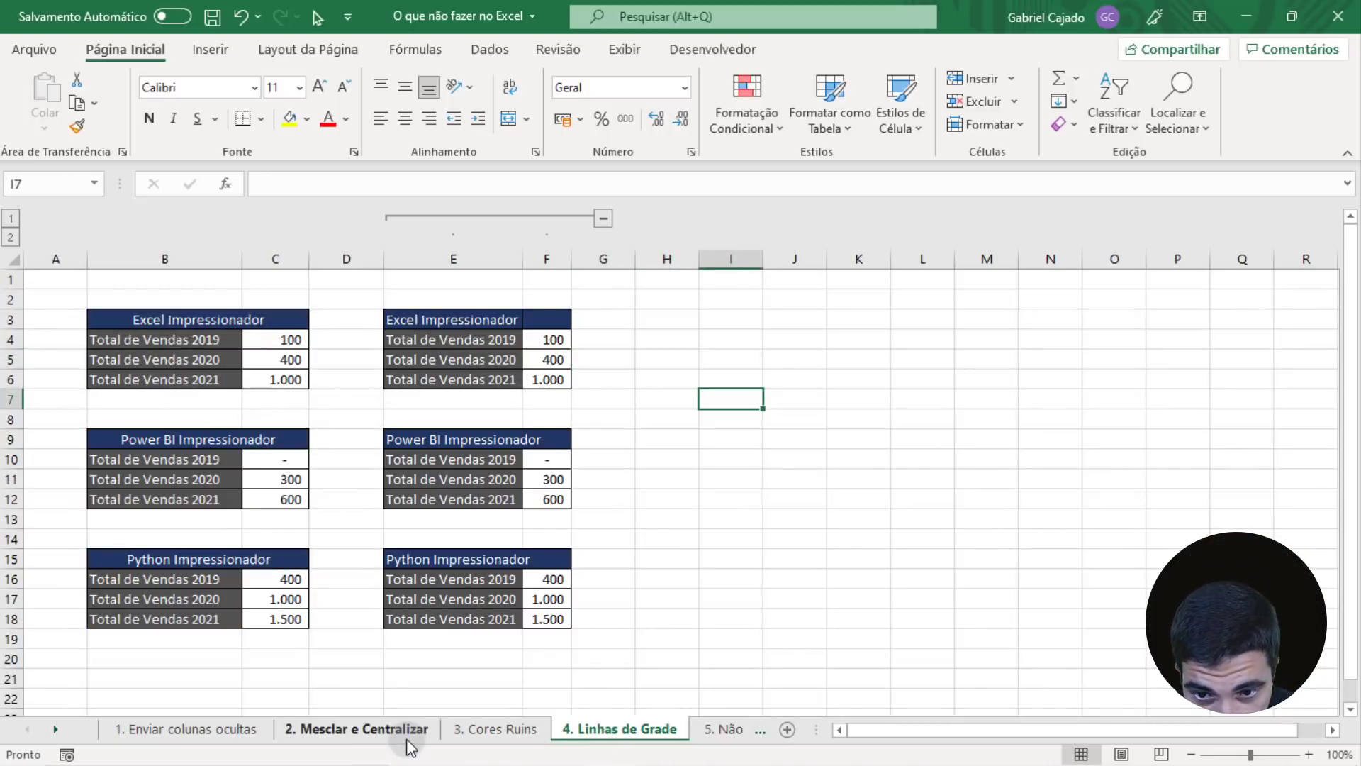
click(868, 440)
click(611, 734)
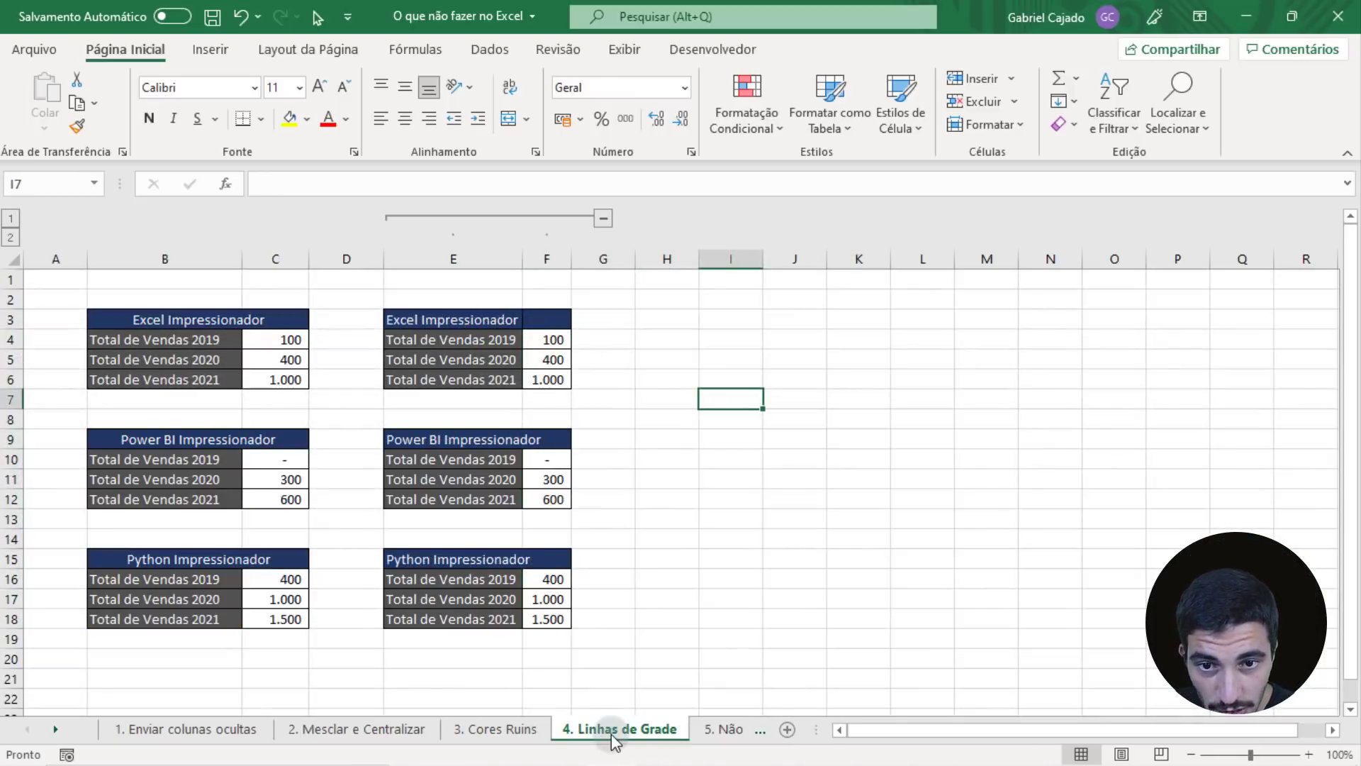
click(404, 731)
click(609, 733)
click(367, 734)
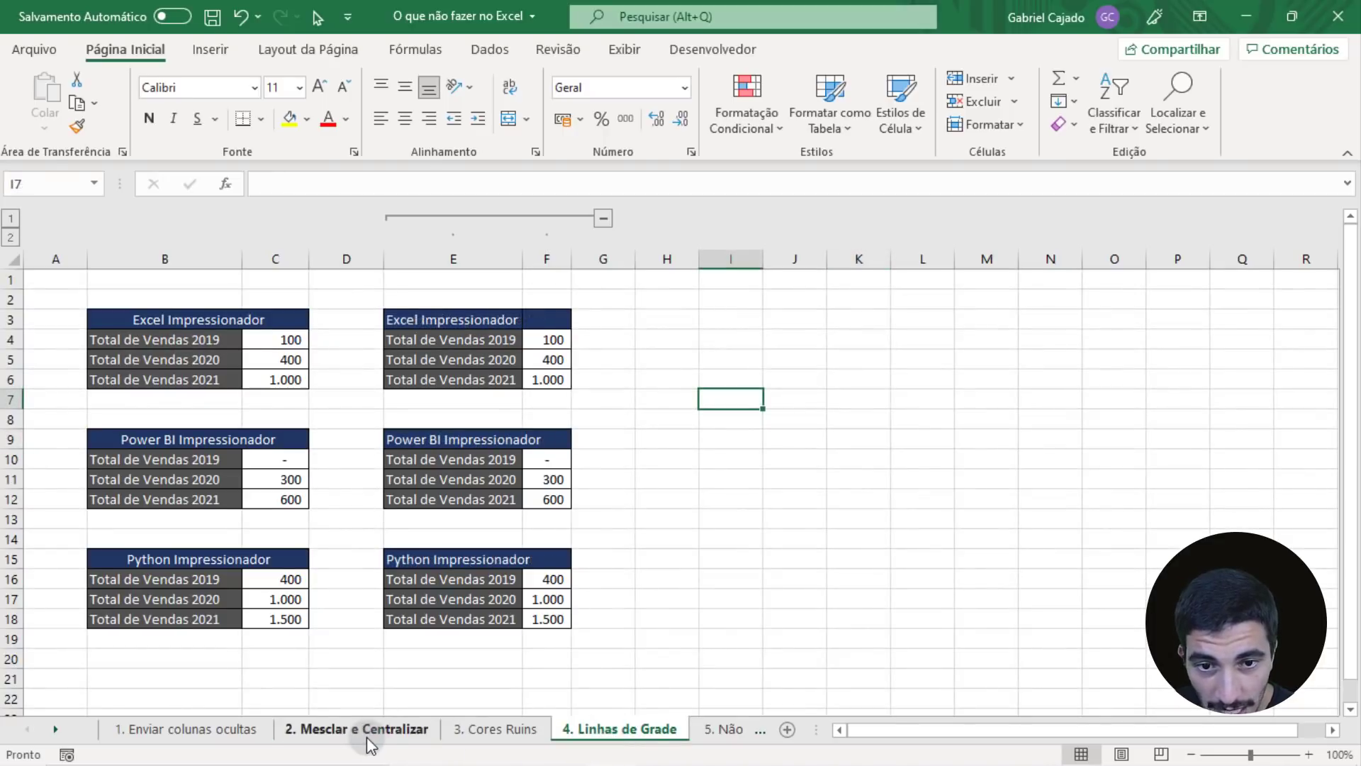
click(621, 734)
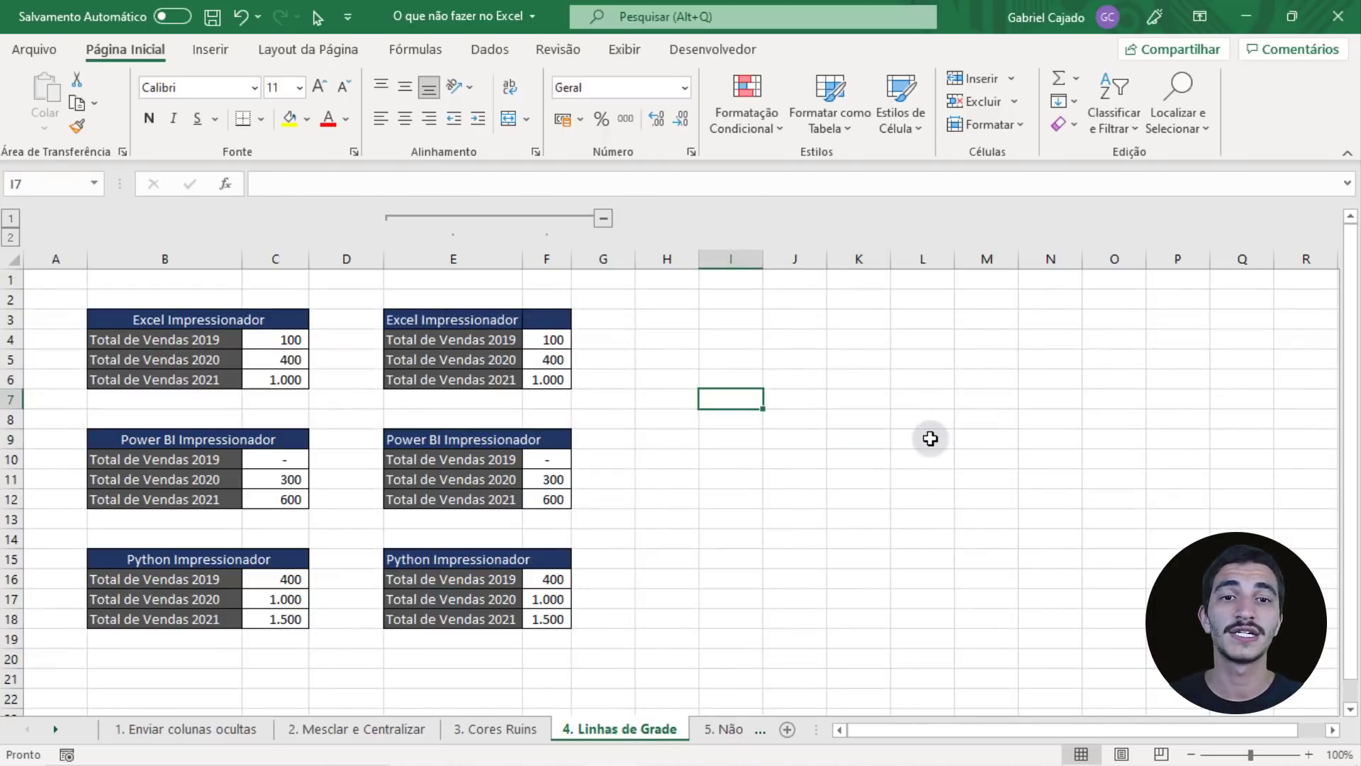
Hide the gridlines on the "4. Linhas de Grade" sheet and show them again.
click(631, 53)
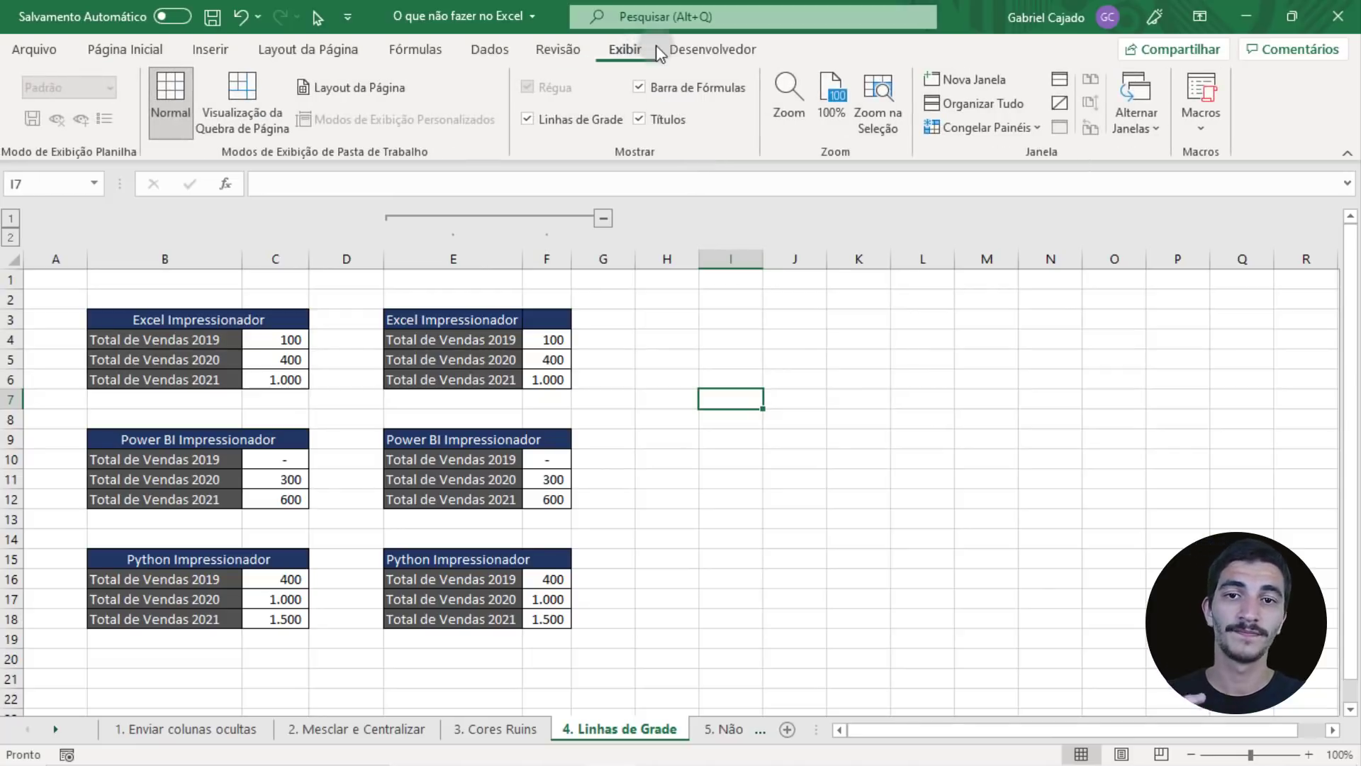
click(589, 121)
click(572, 122)
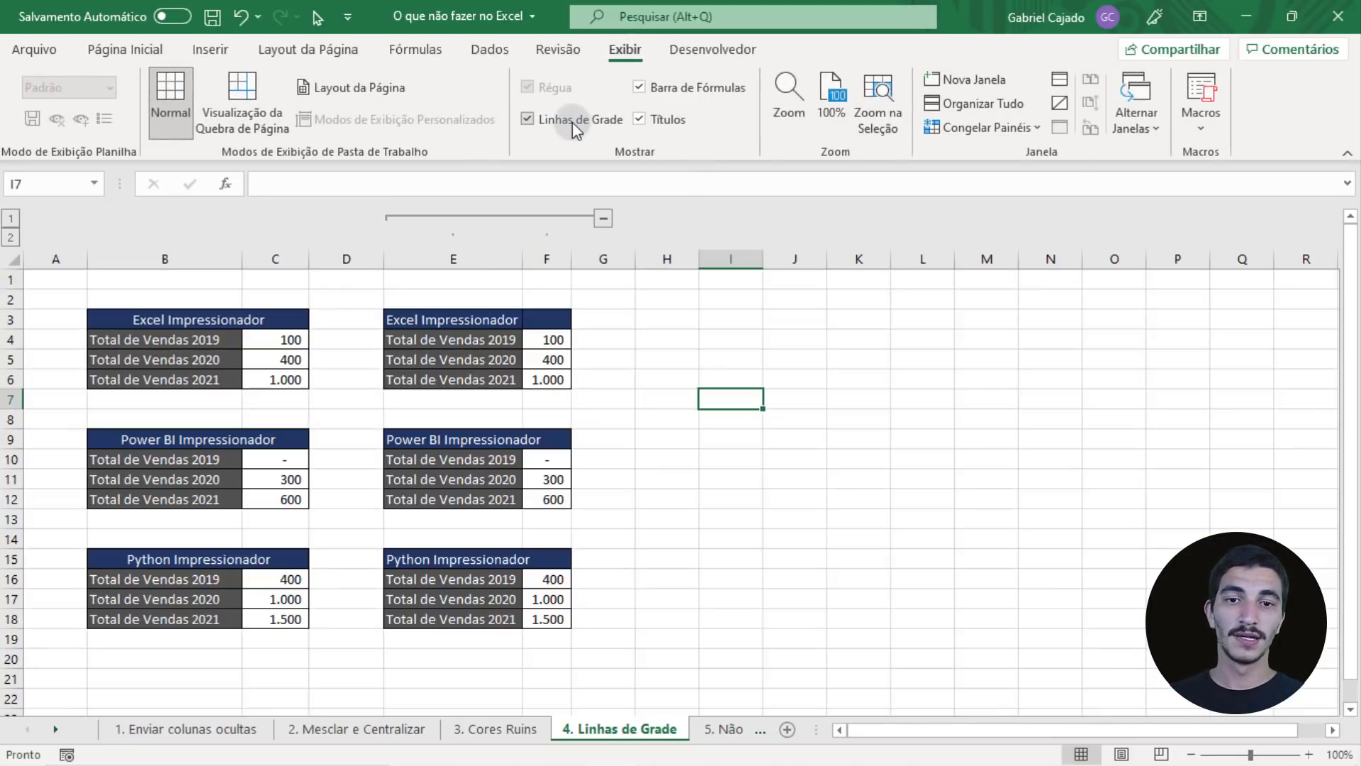
Toggle the gridlines on the "4. Linhas de Grade" sheet to compare both views, and leave them hidden.
click(572, 122)
click(572, 121)
click(573, 122)
click(572, 122)
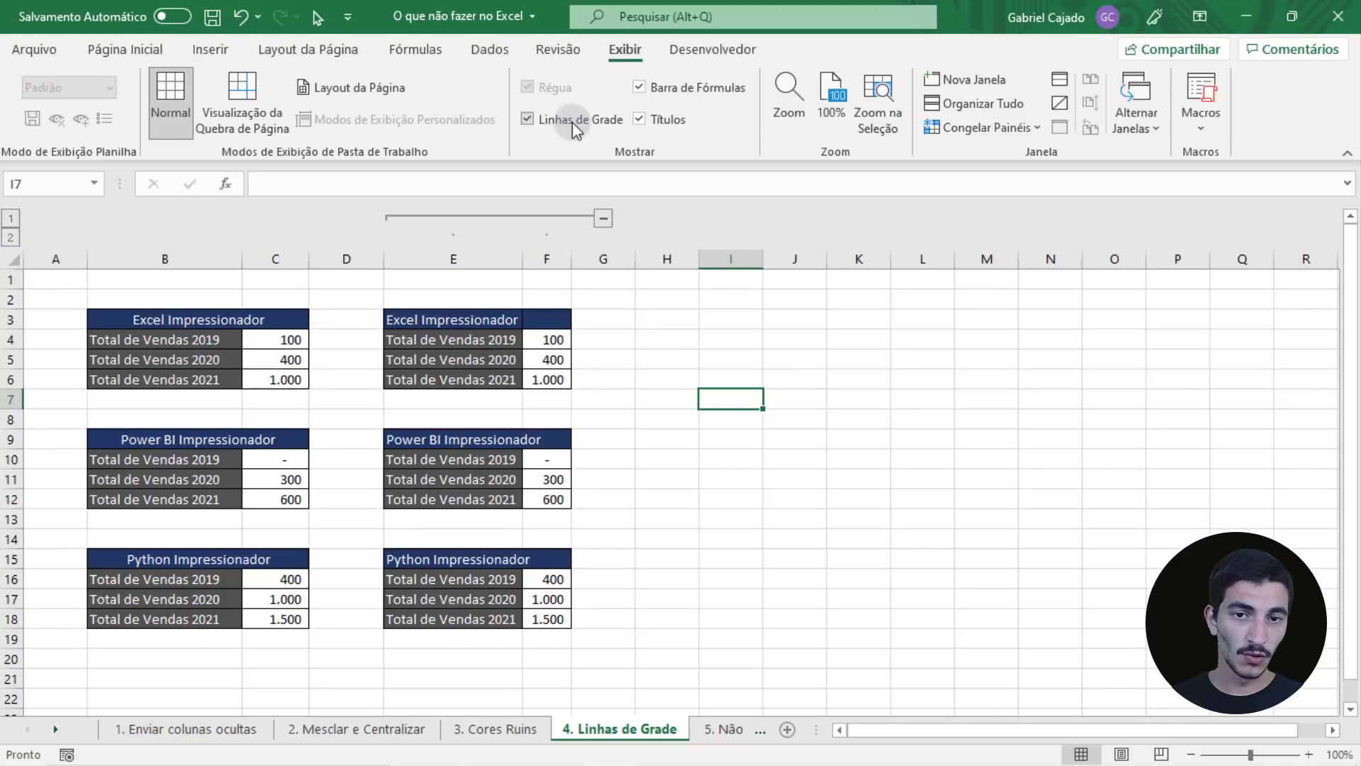
click(580, 124)
click(580, 123)
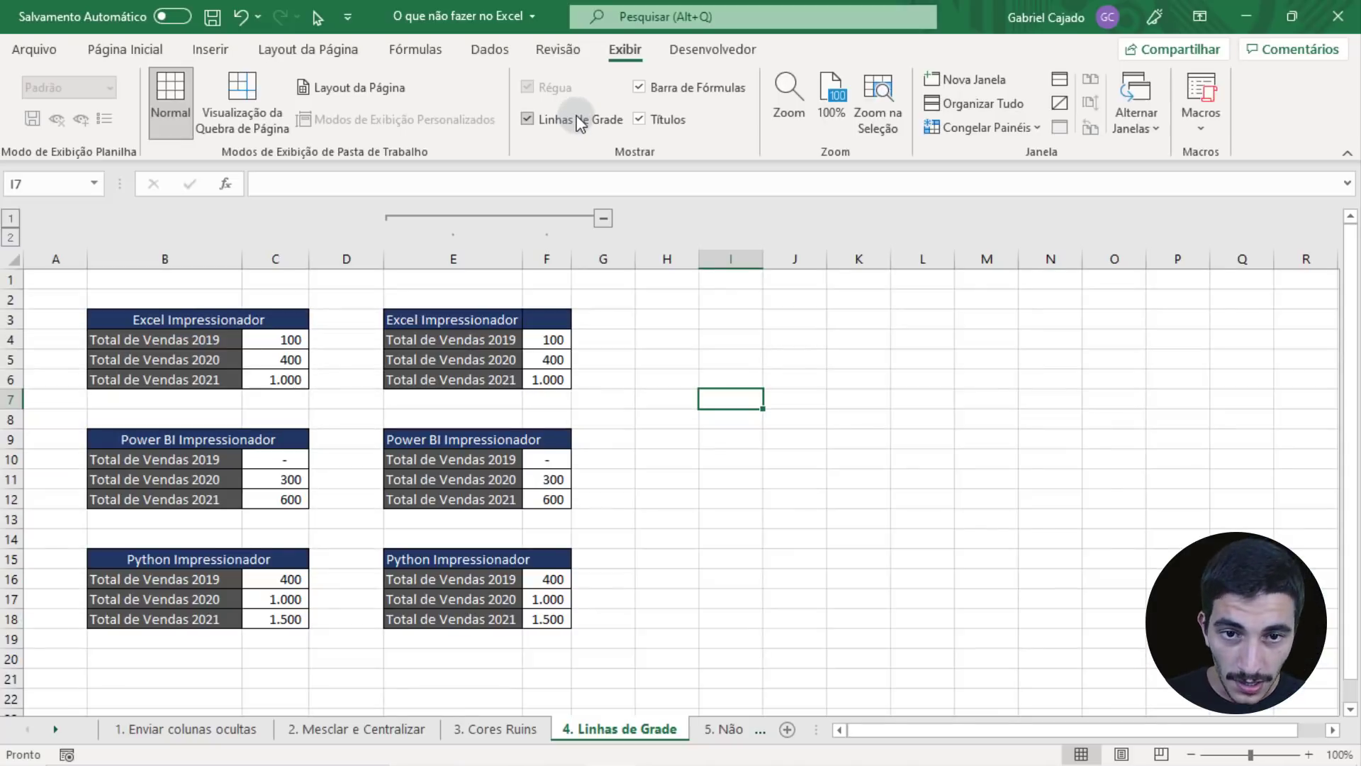
click(580, 123)
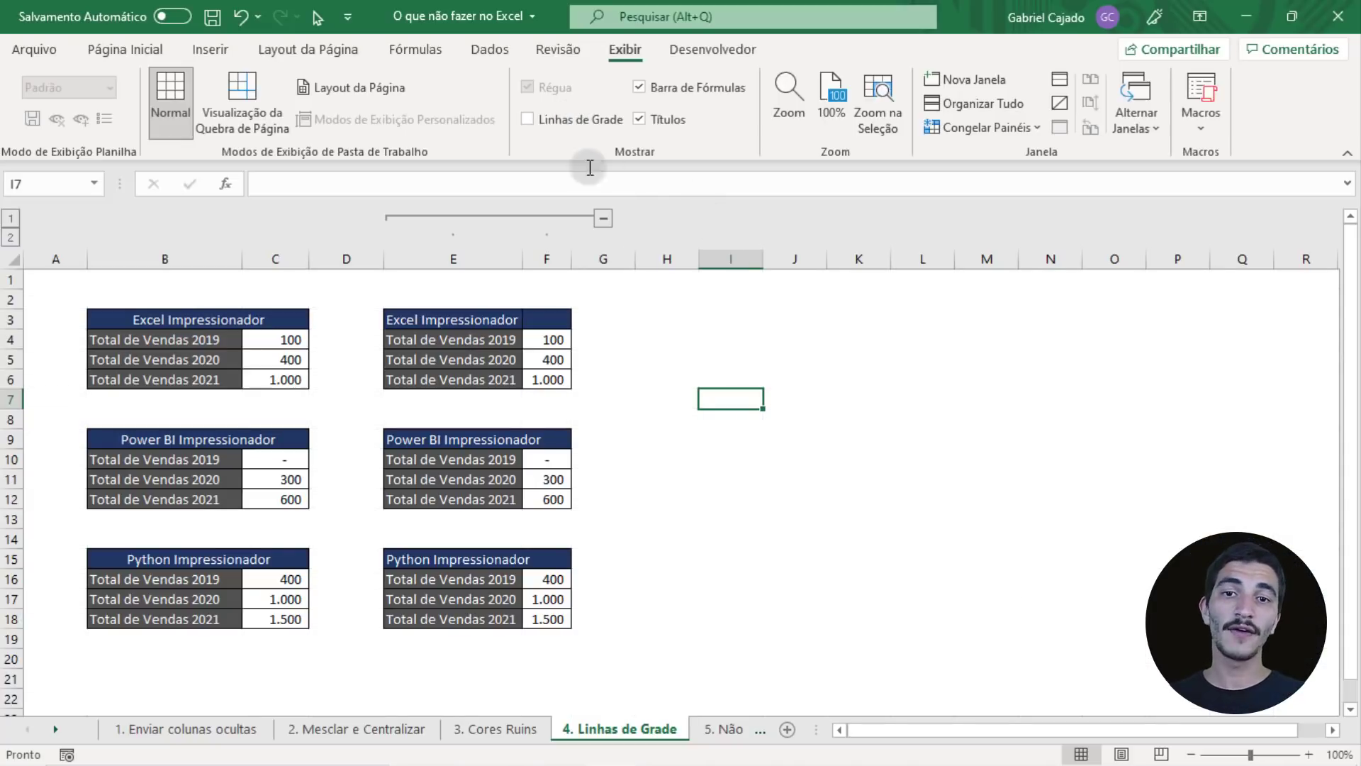
click(571, 132)
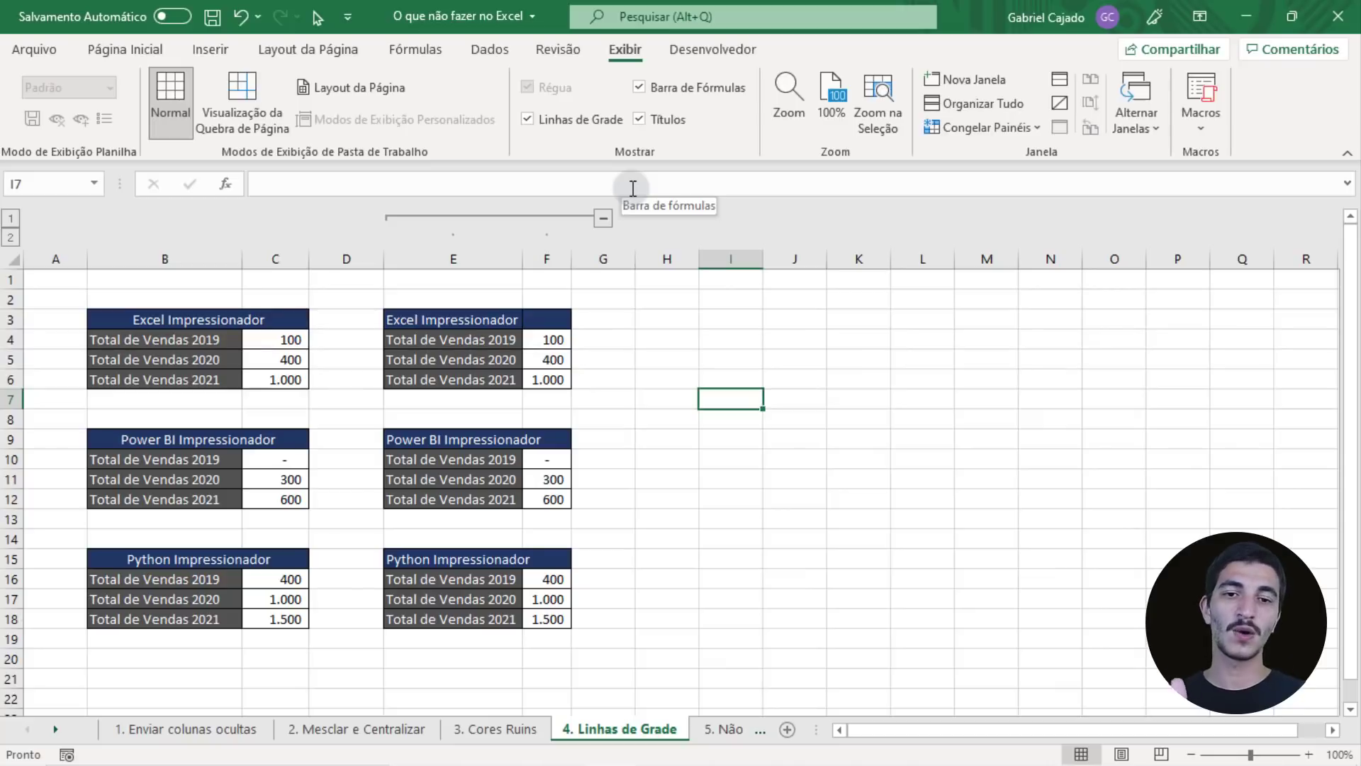
click(557, 121)
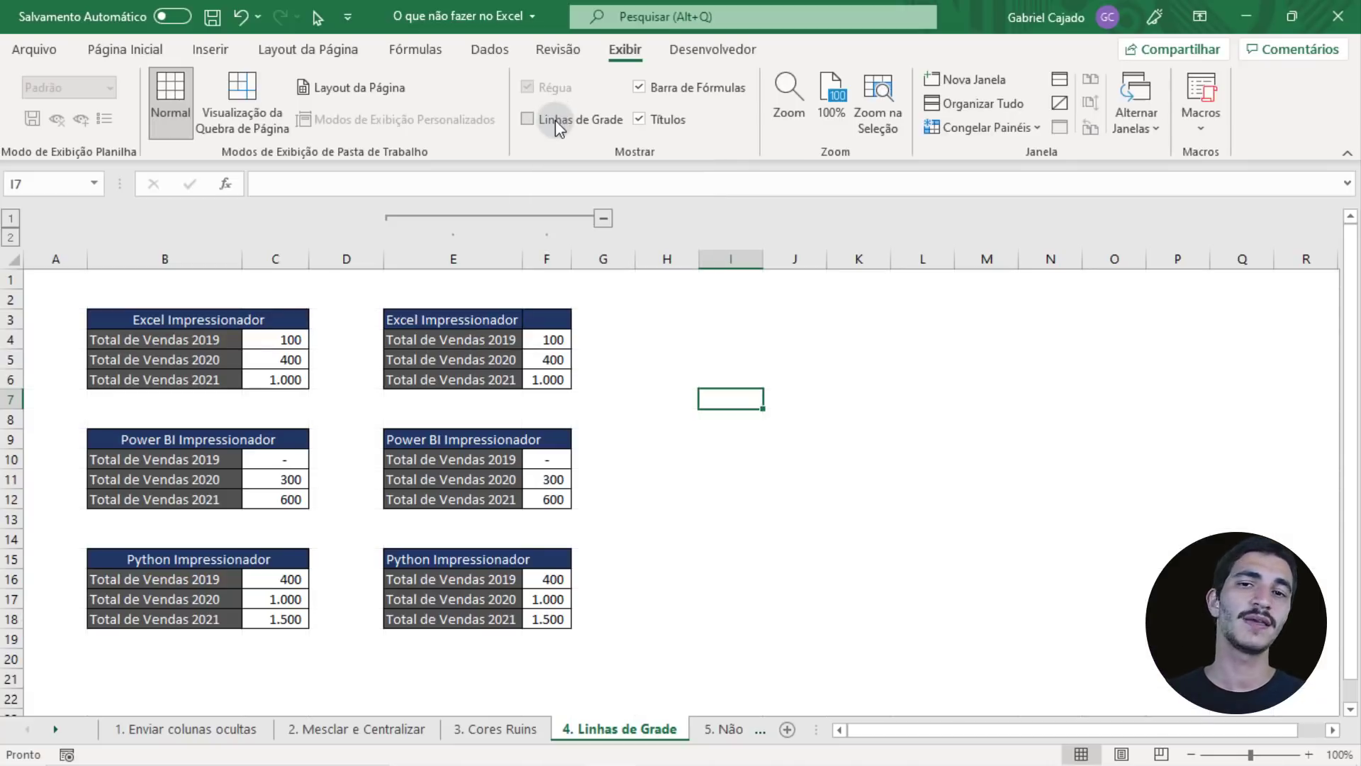
Hide the formula bar and the row and column headings, and show both of them again.
click(682, 86)
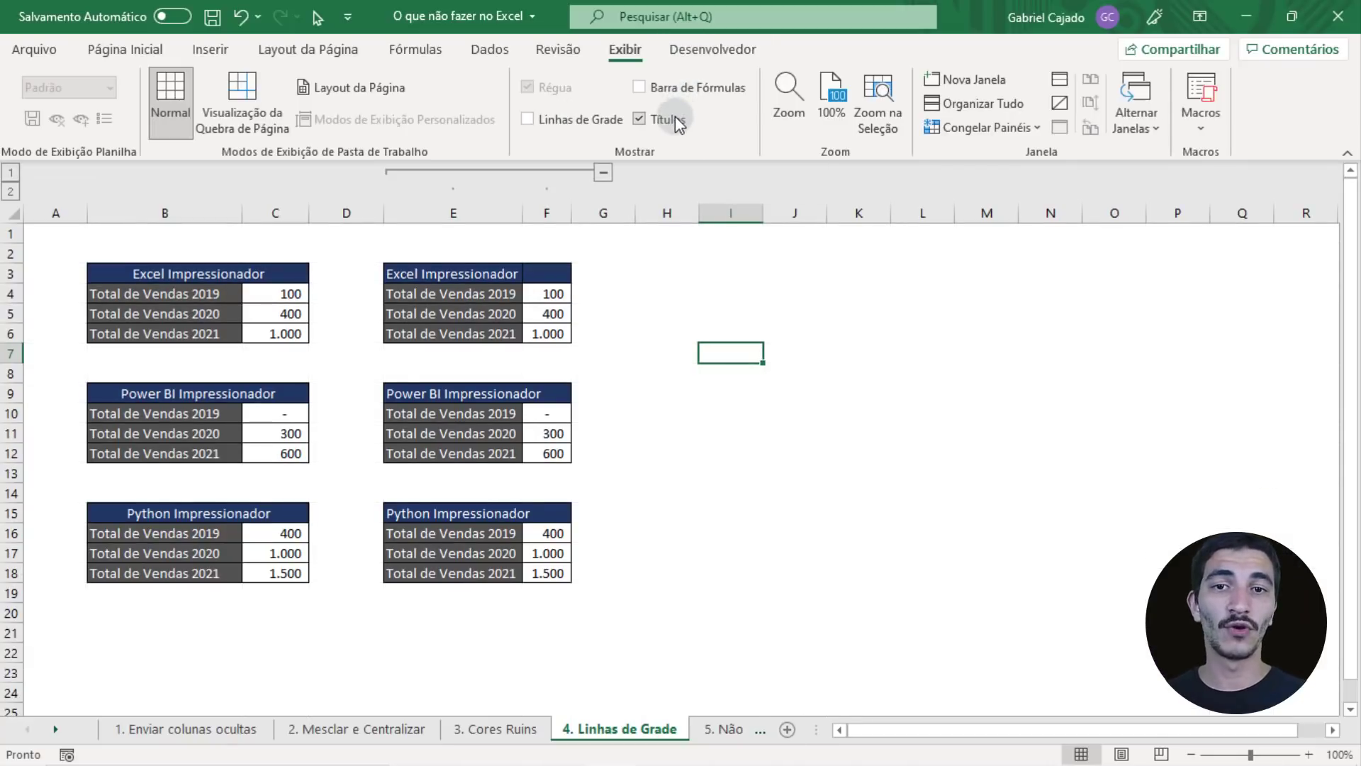
click(675, 117)
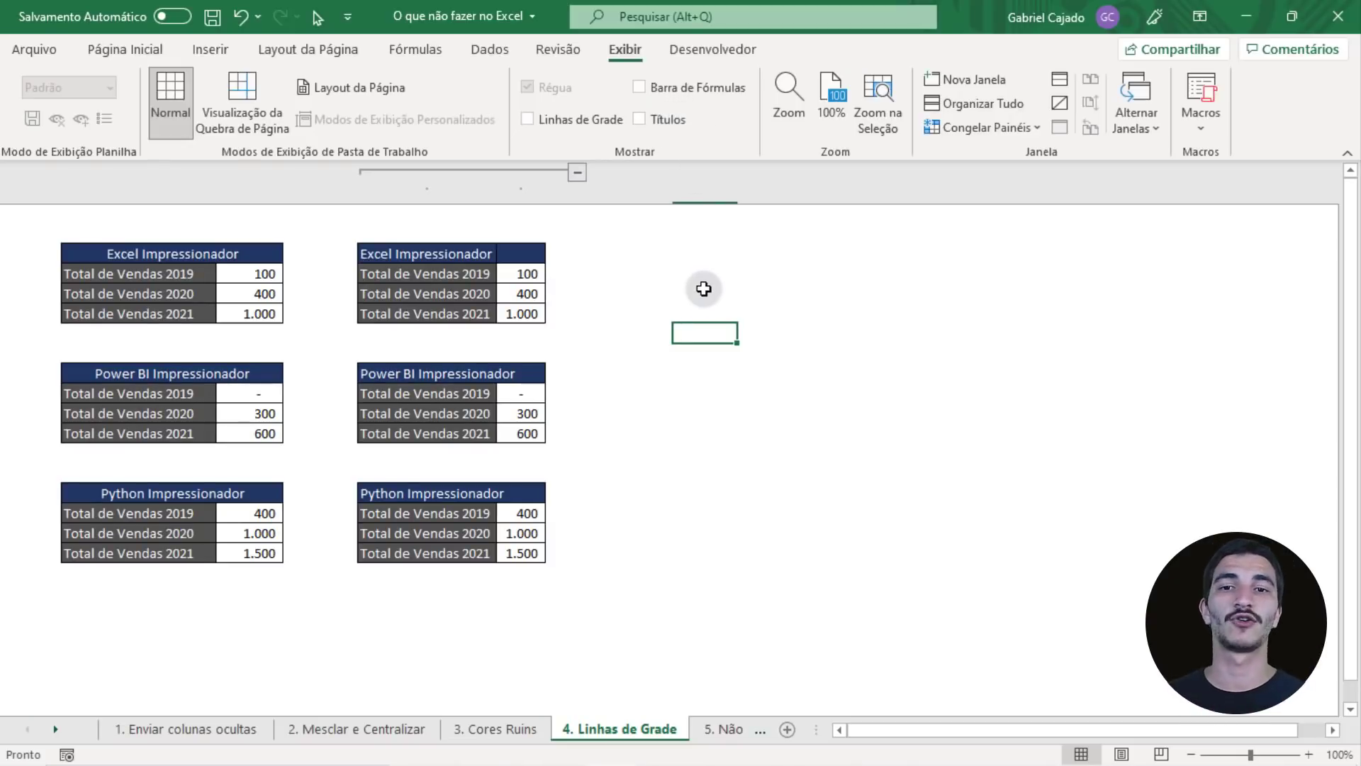
click(656, 122)
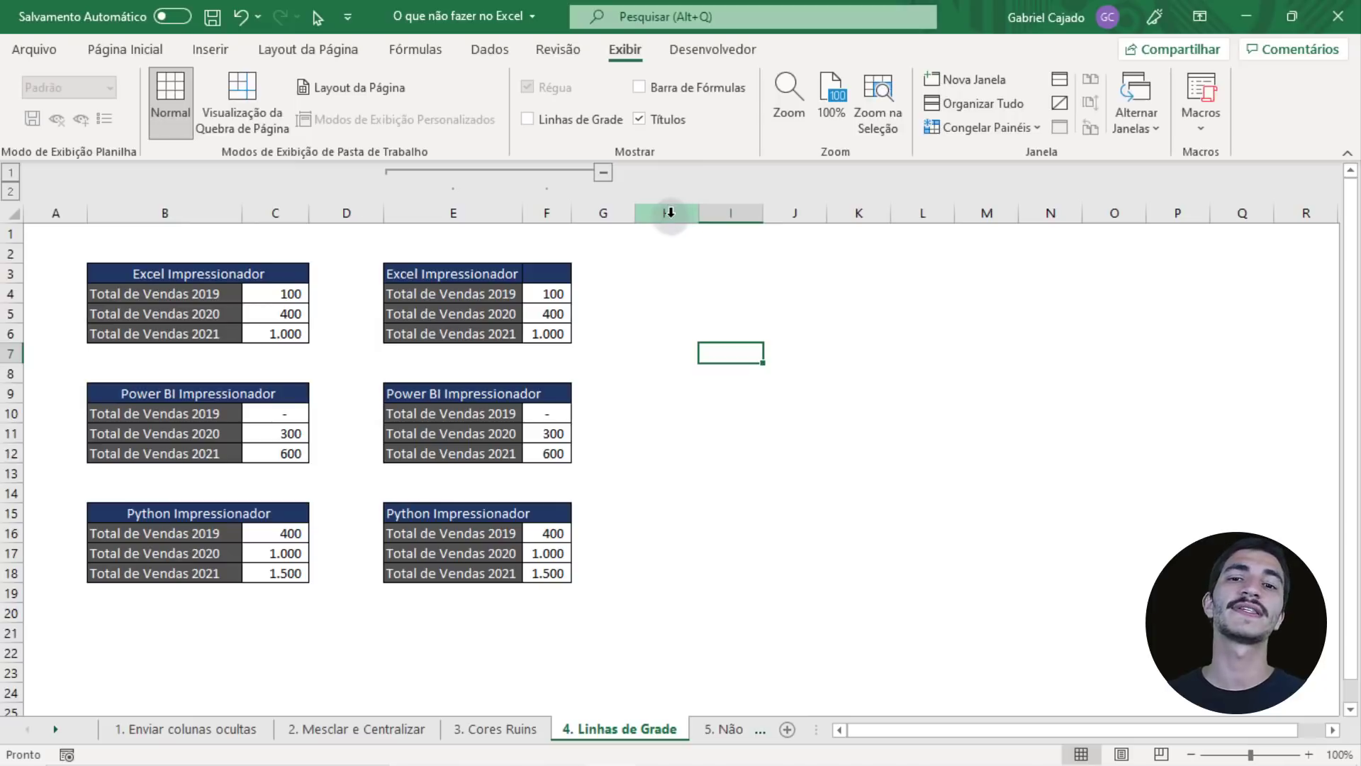
click(672, 94)
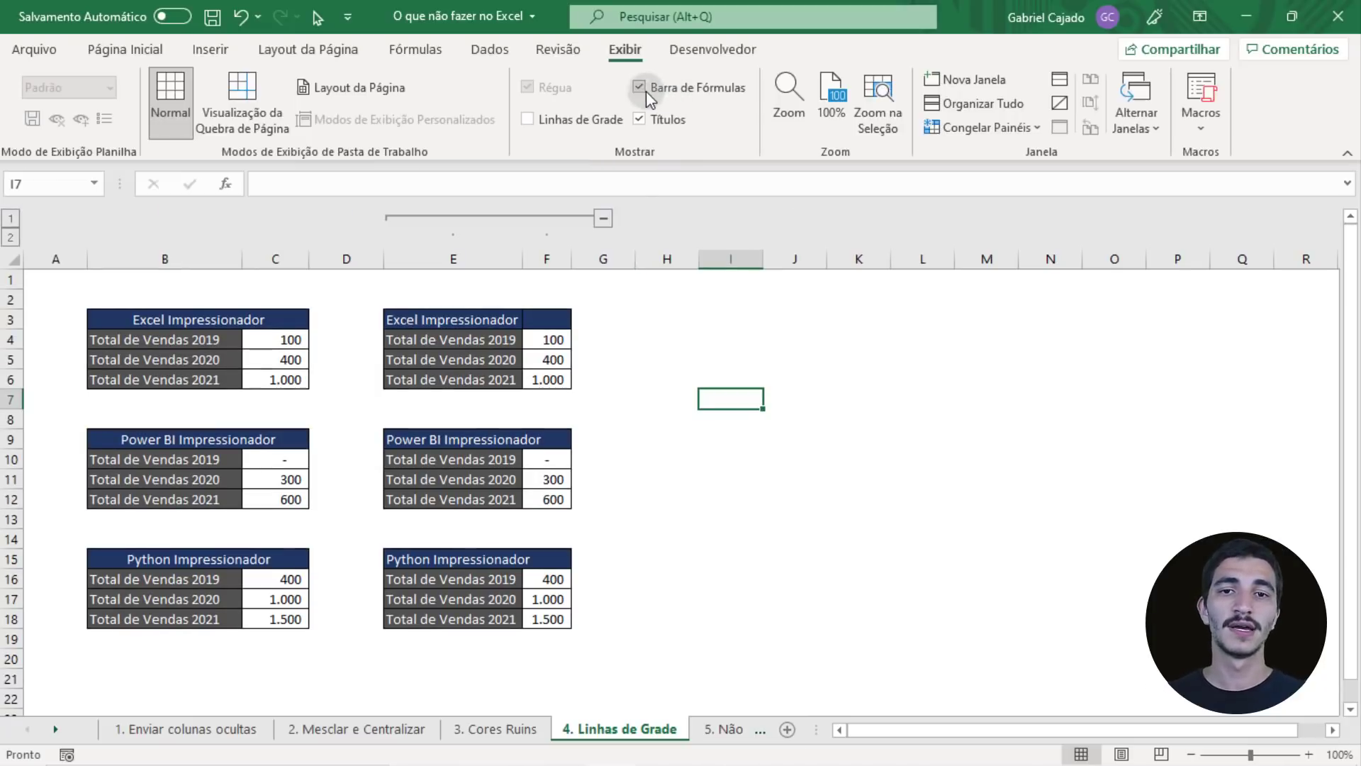
click(729, 324)
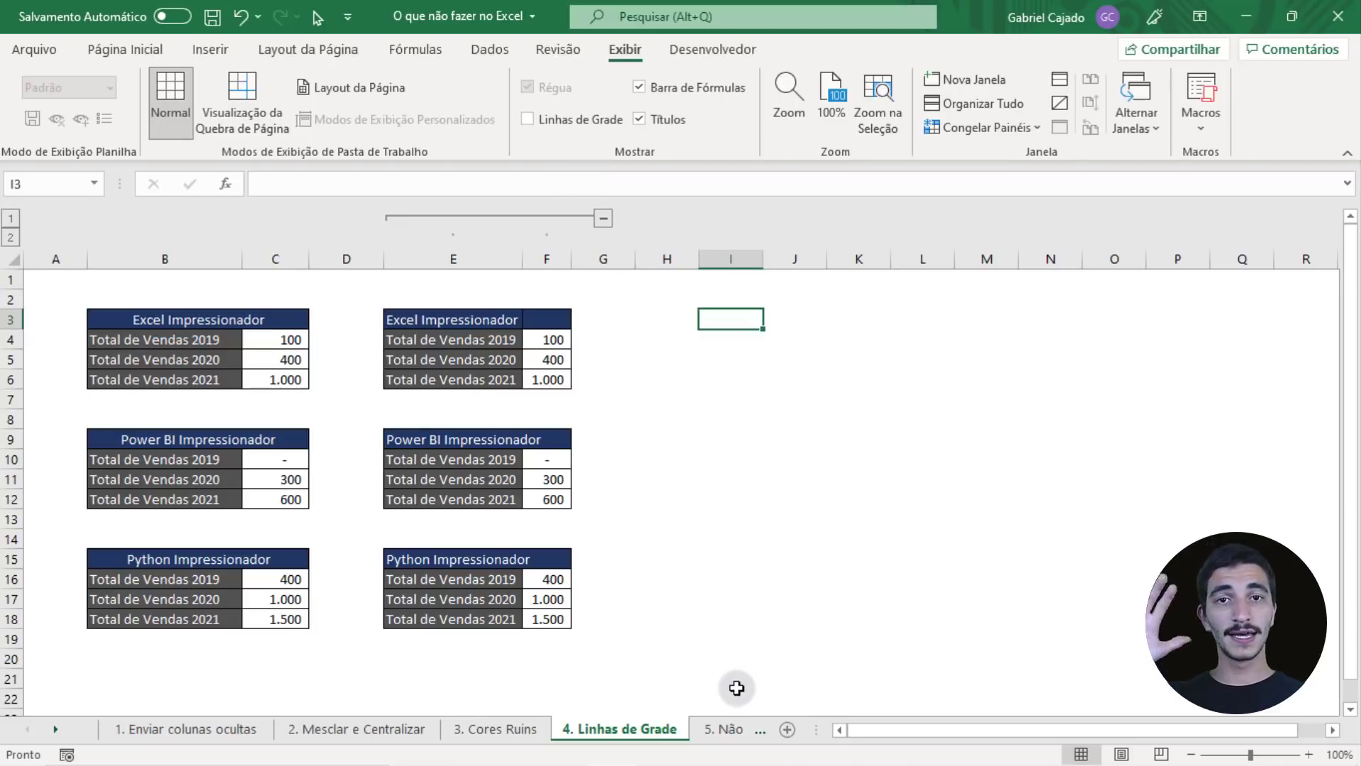
Format the whole Preço column D on the "5. Não Tabulando uma Base" sheet as Moeda.
click(730, 729)
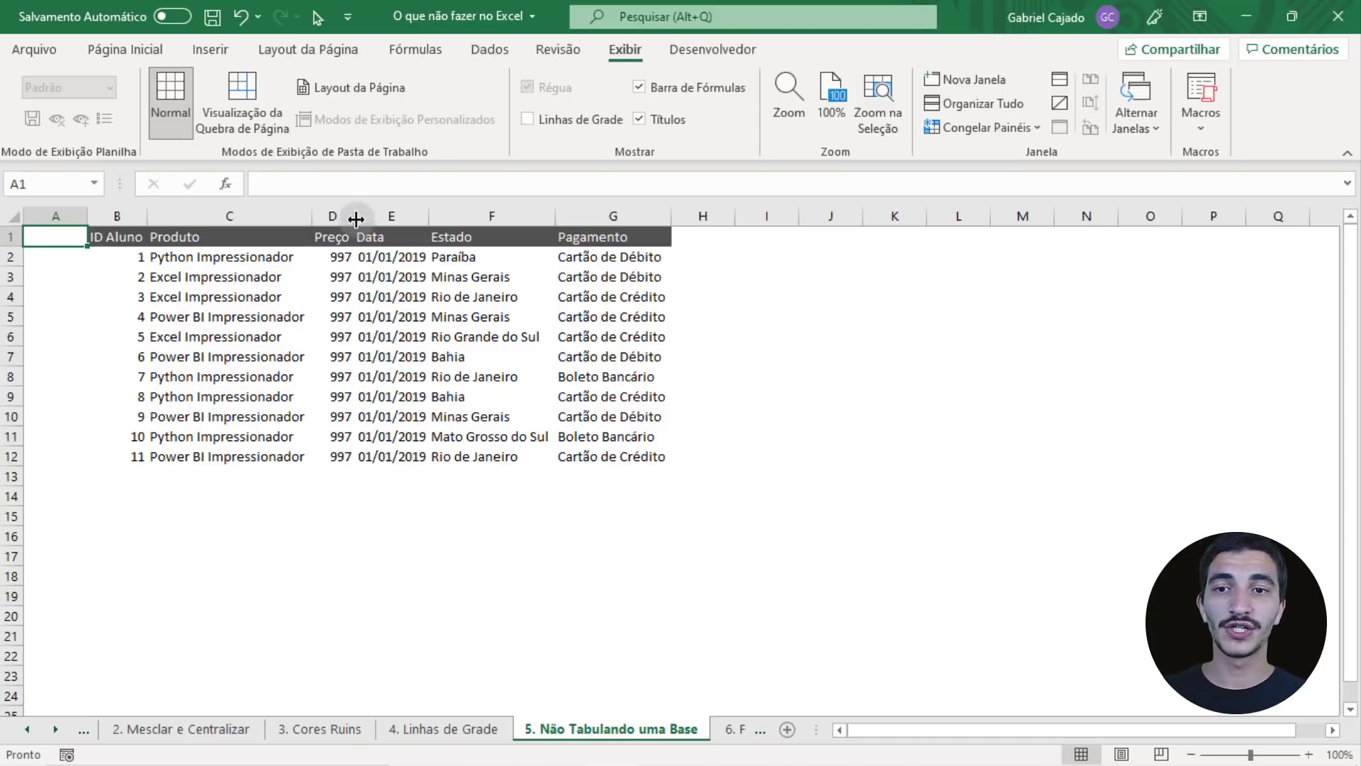
click(331, 299)
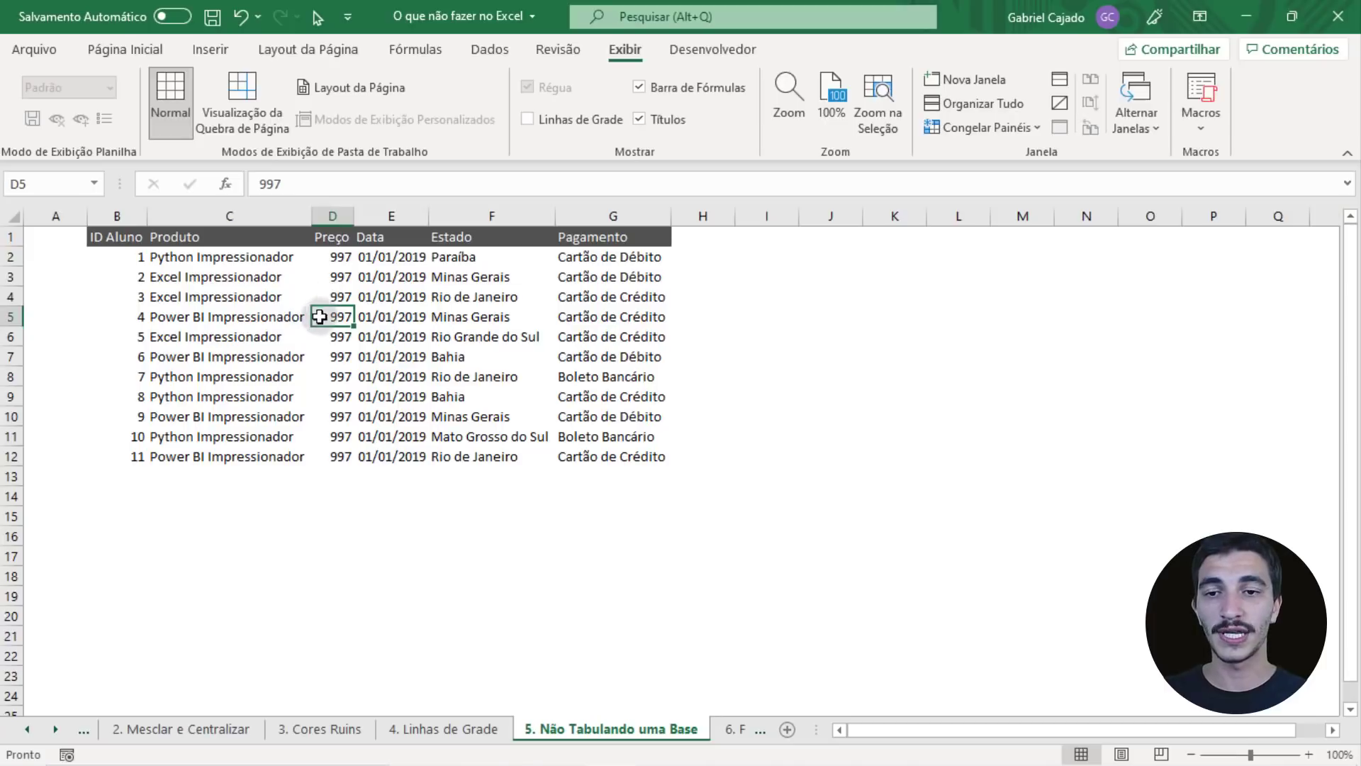
click(334, 256)
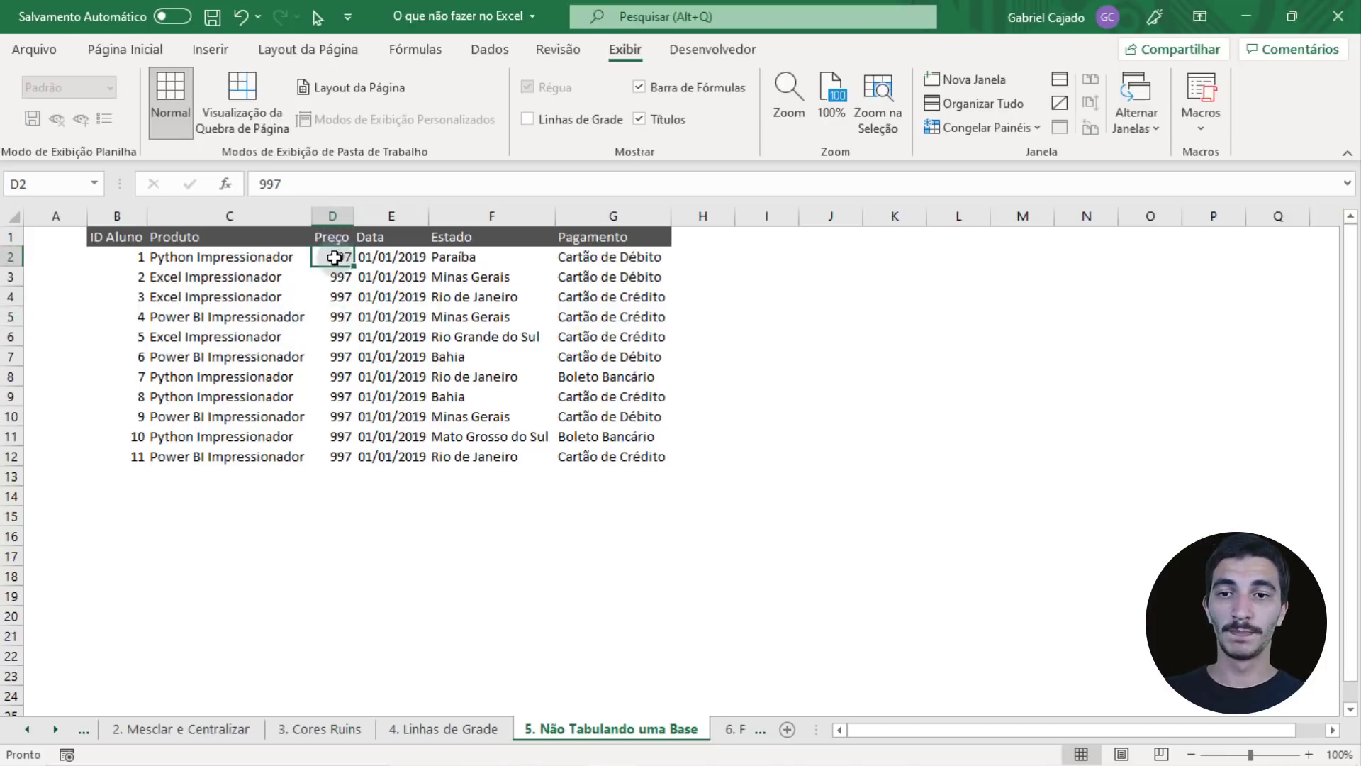
click(330, 214)
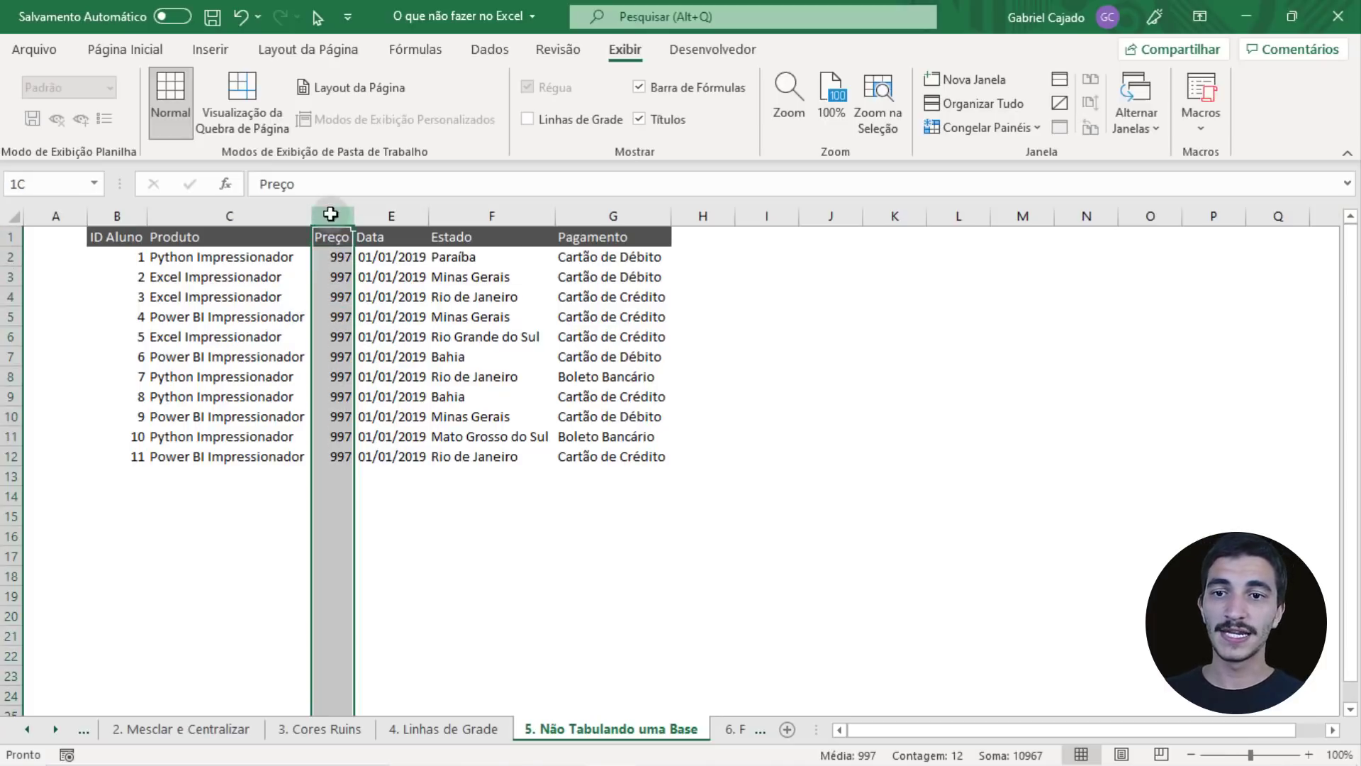
click(121, 50)
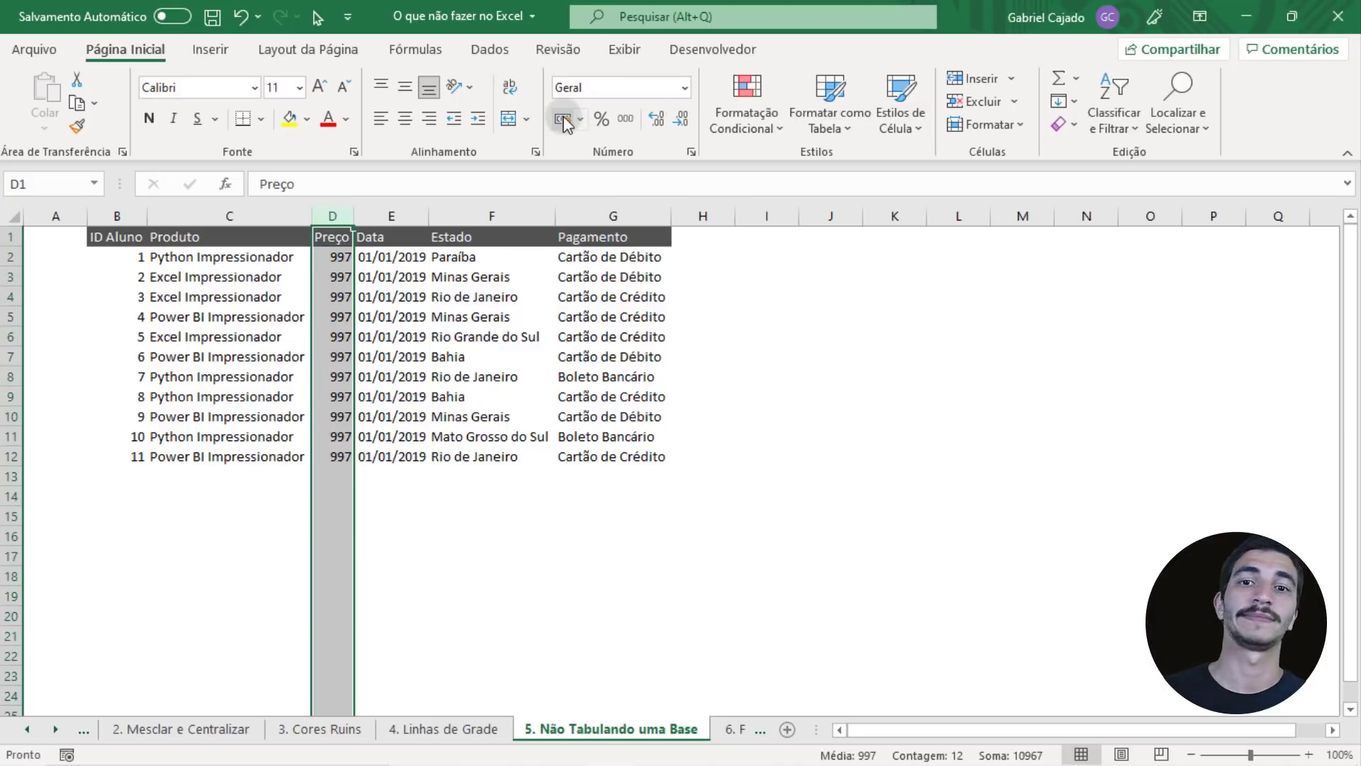
click(685, 91)
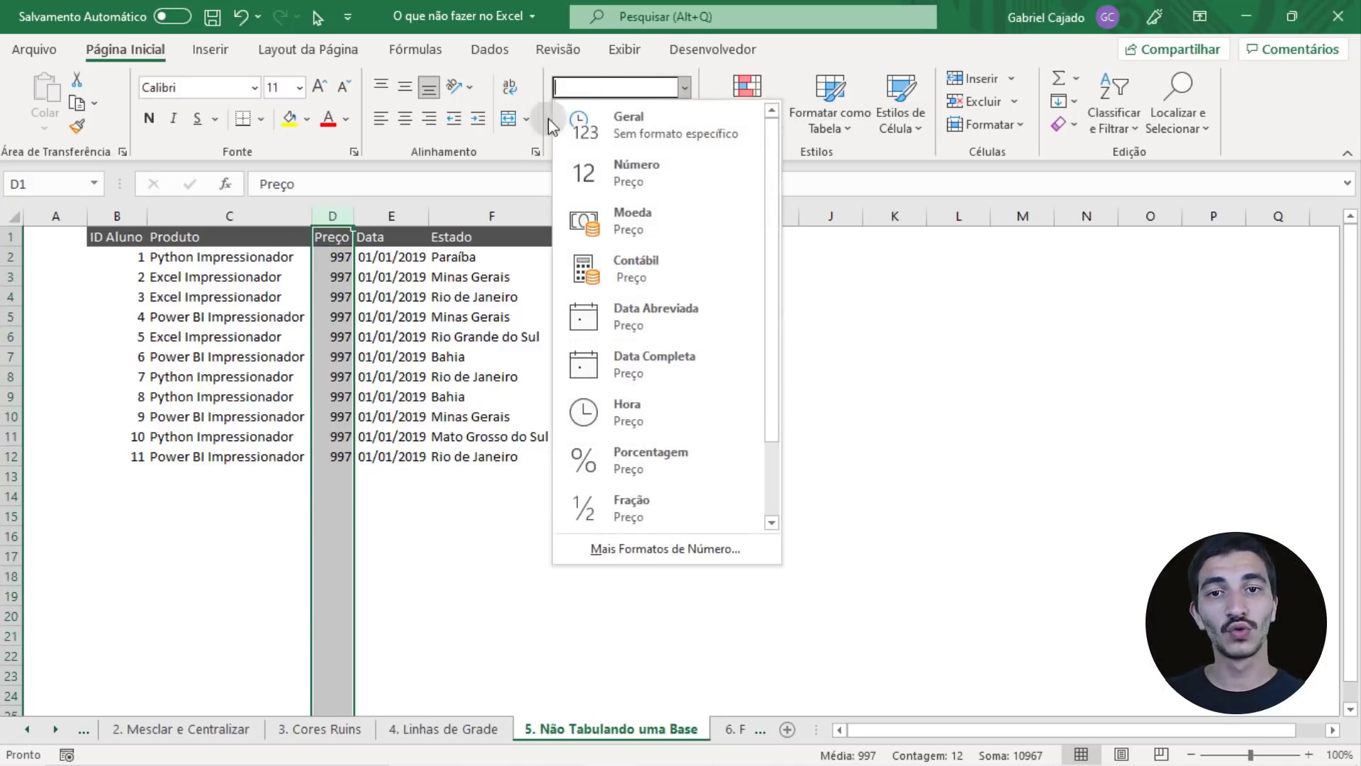
click(636, 229)
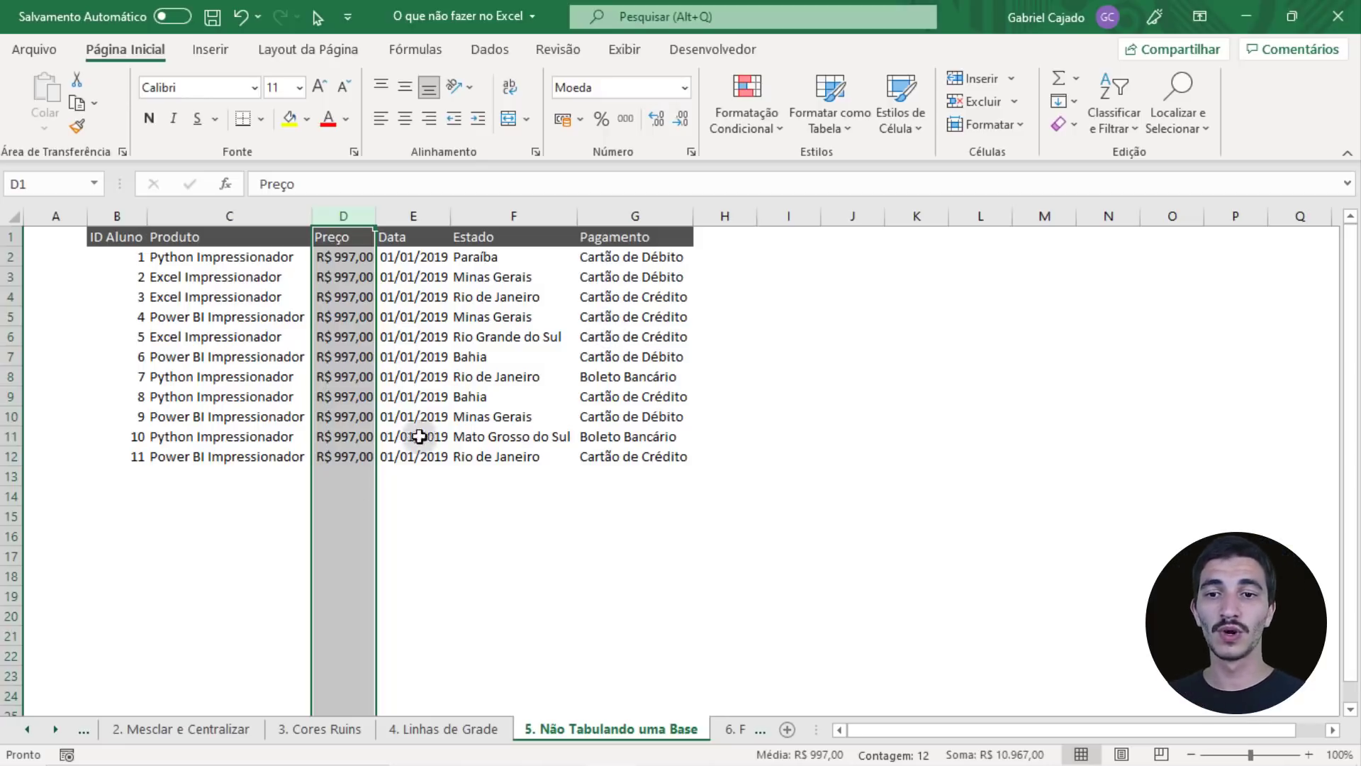
Examine how far the currency format extends below the Preço data, comparing the filled range B1:G12 with the empty row 13.
drag(353, 494, 348, 560)
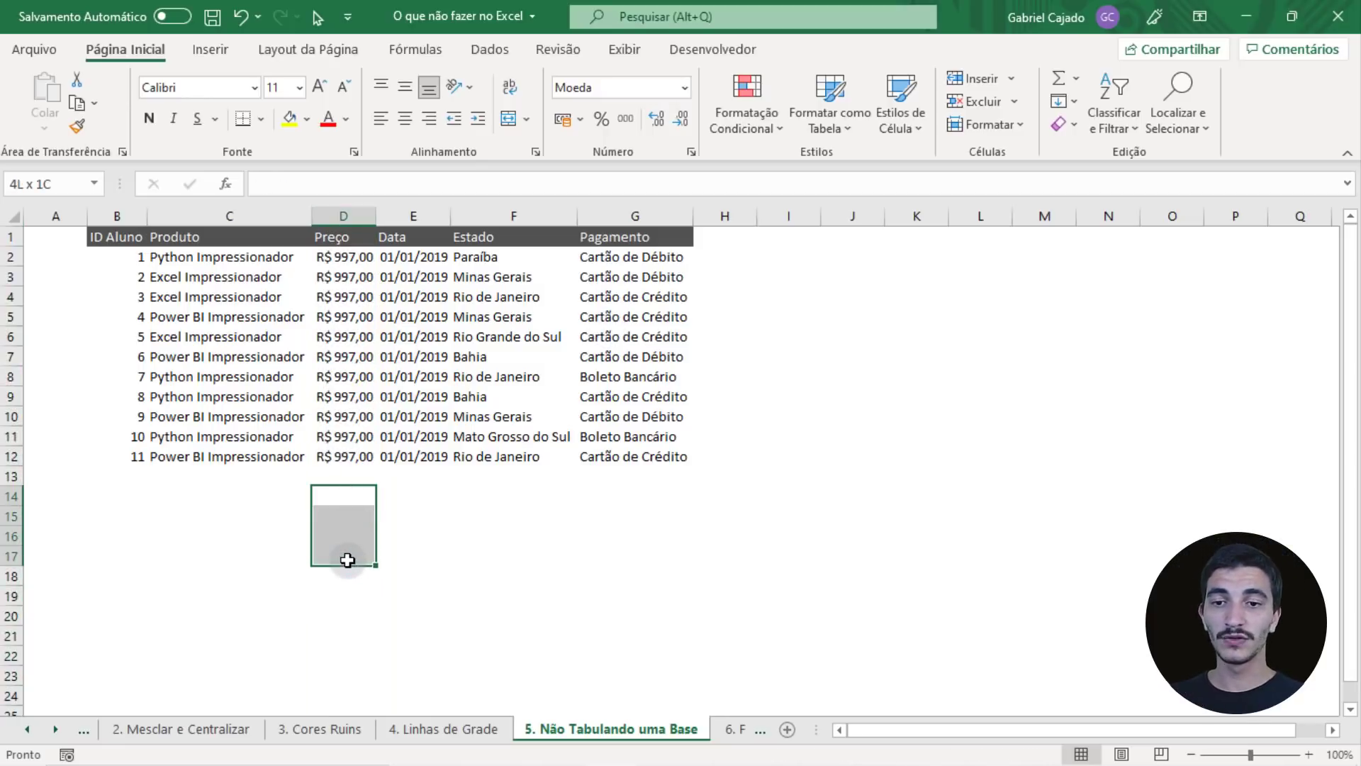
click(340, 510)
click(336, 570)
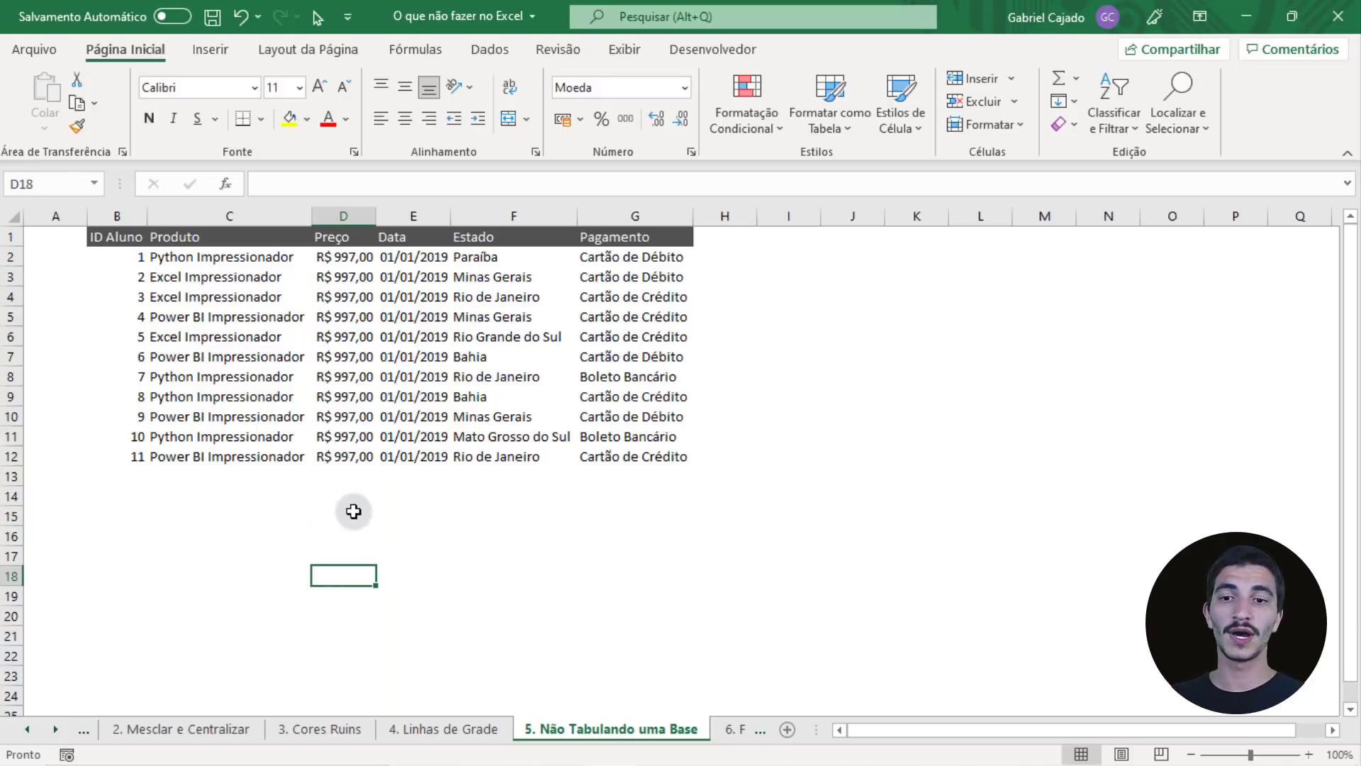
drag(354, 512, 359, 733)
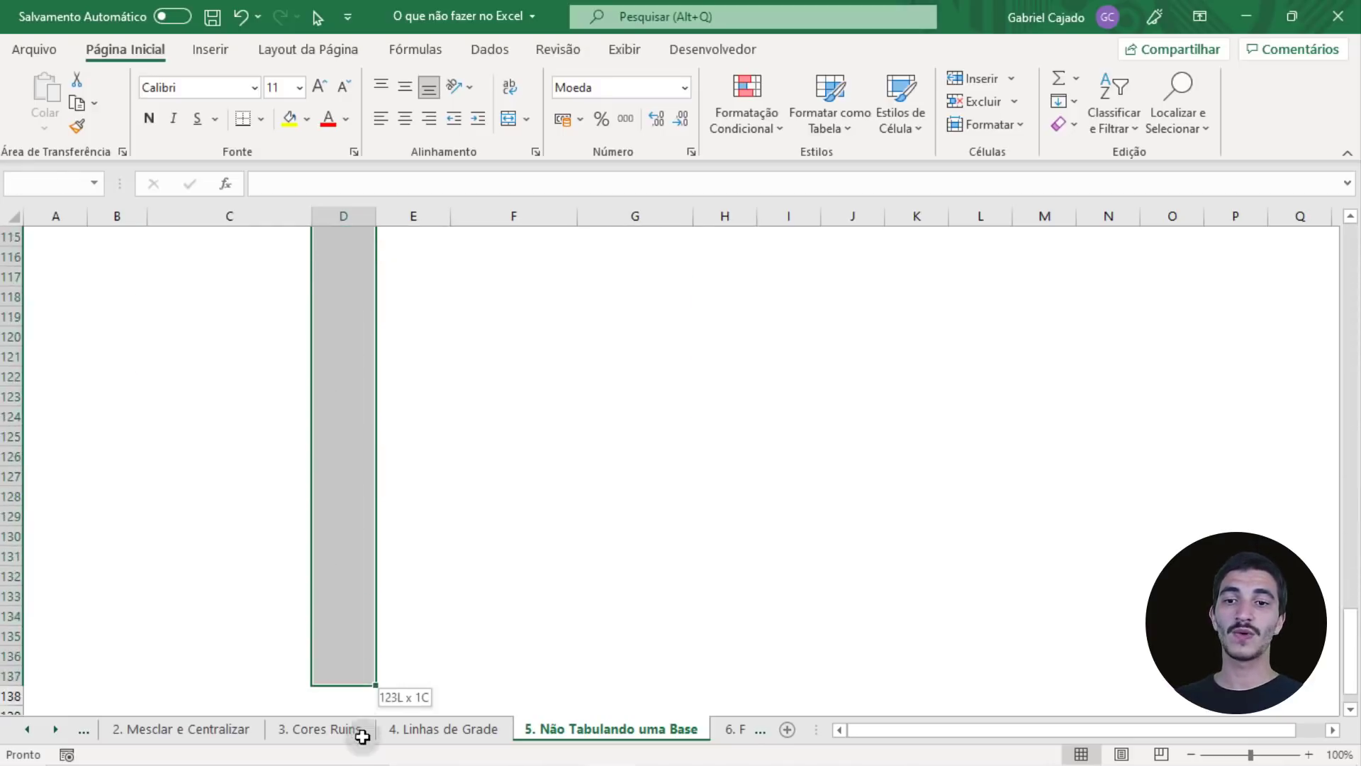
click(355, 511)
scroll(355, 525, up, 9)
scroll(352, 532, up, 10)
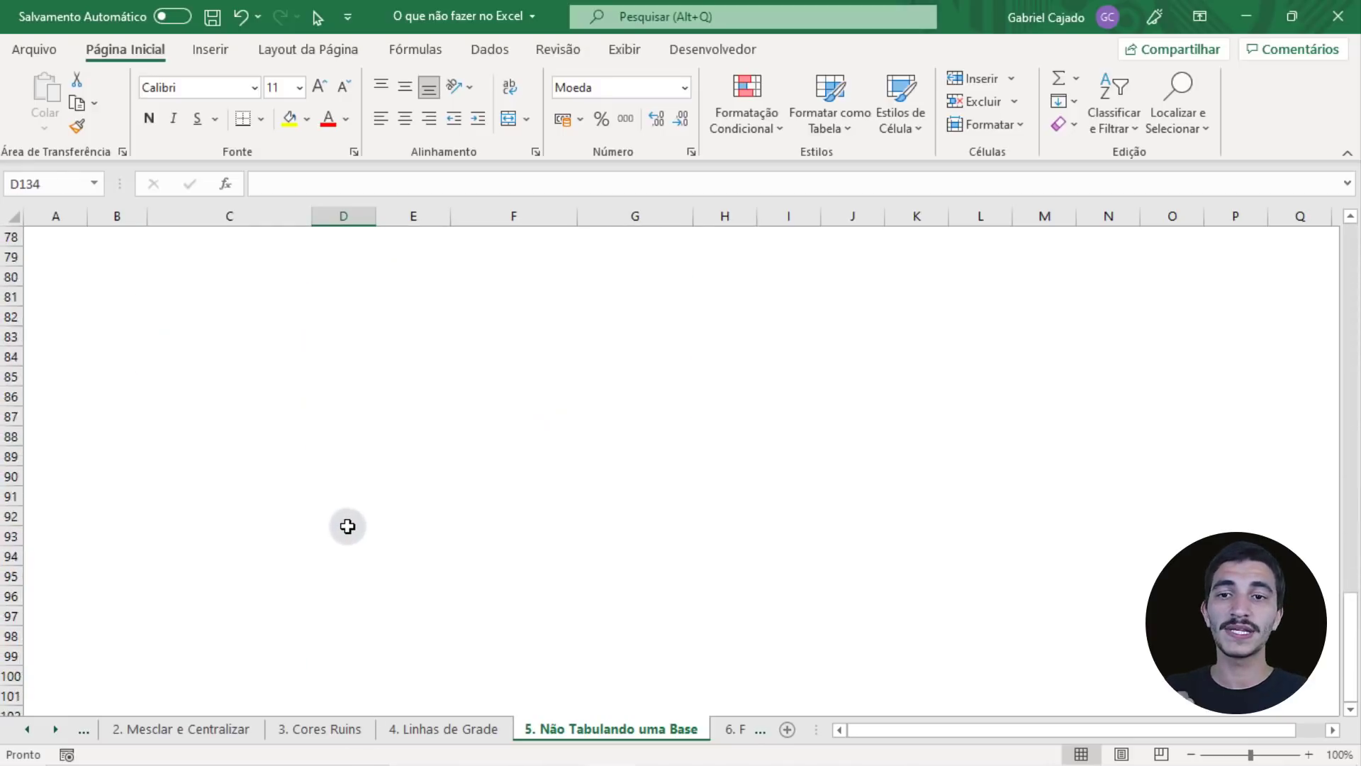
click(343, 488)
key(ctrl+Up)
key(ctrl+Up)
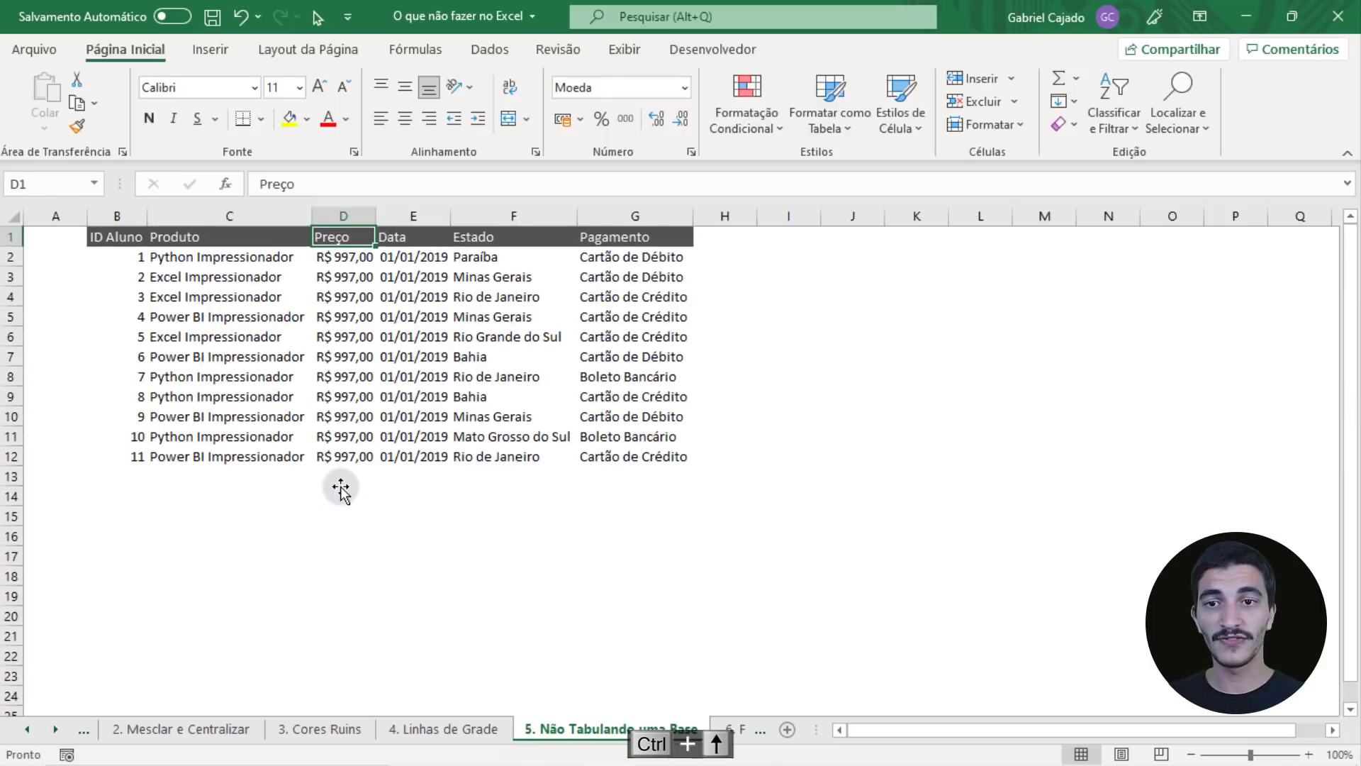
key(Down)
click(346, 454)
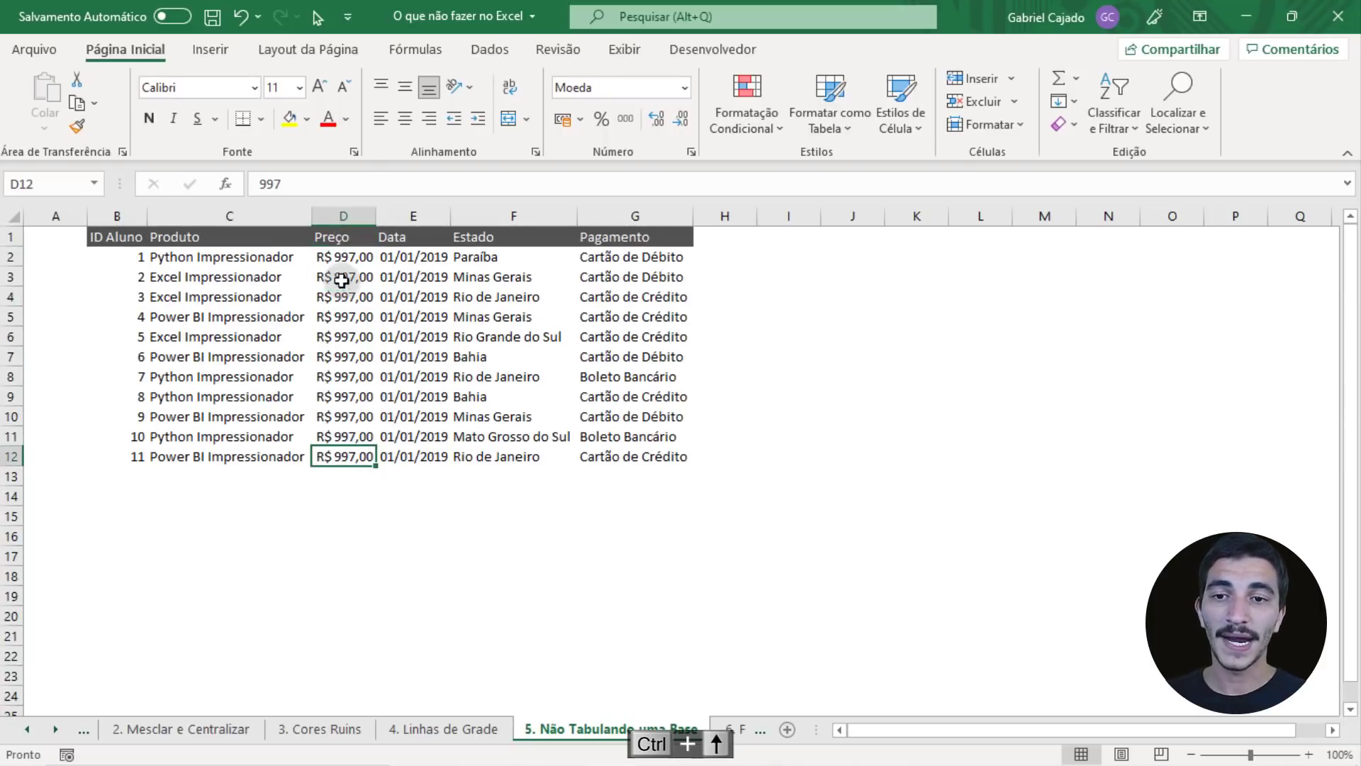
drag(107, 237, 629, 454)
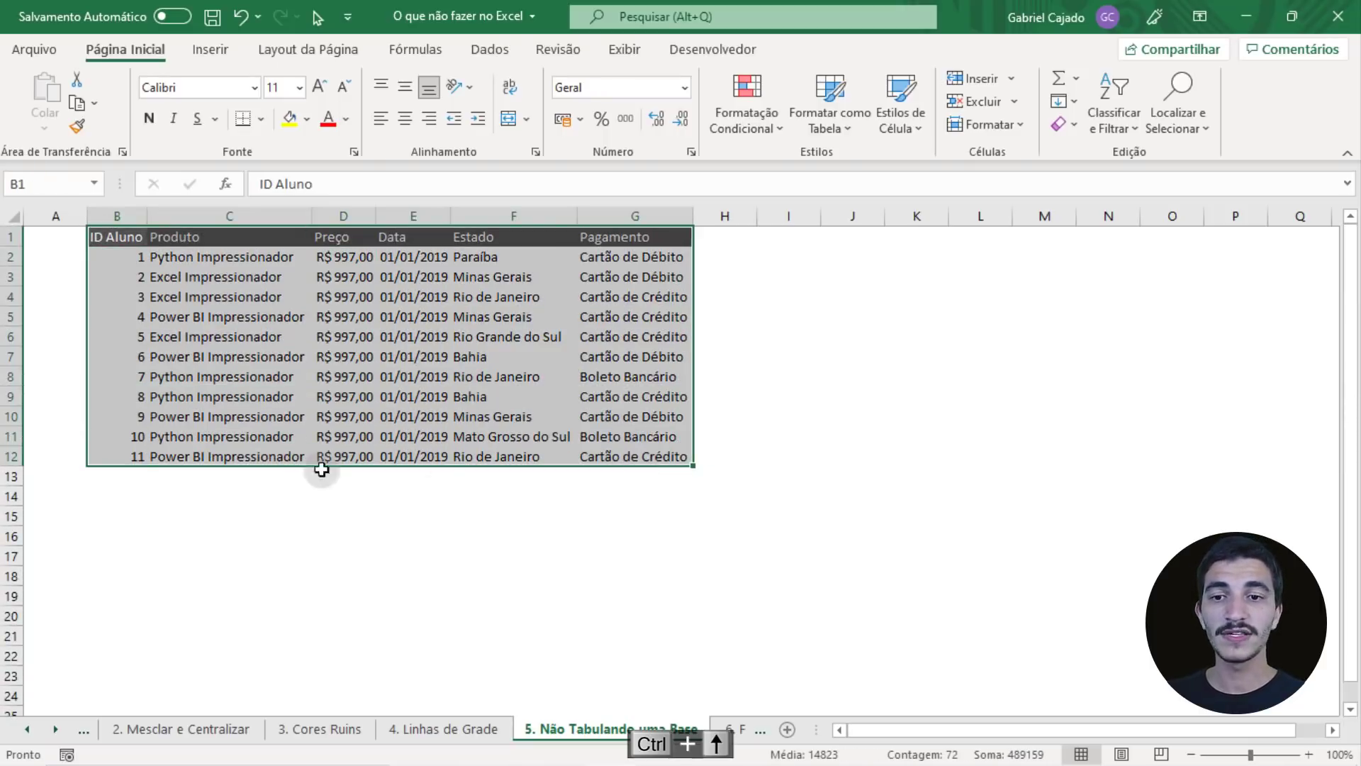
drag(121, 474, 678, 476)
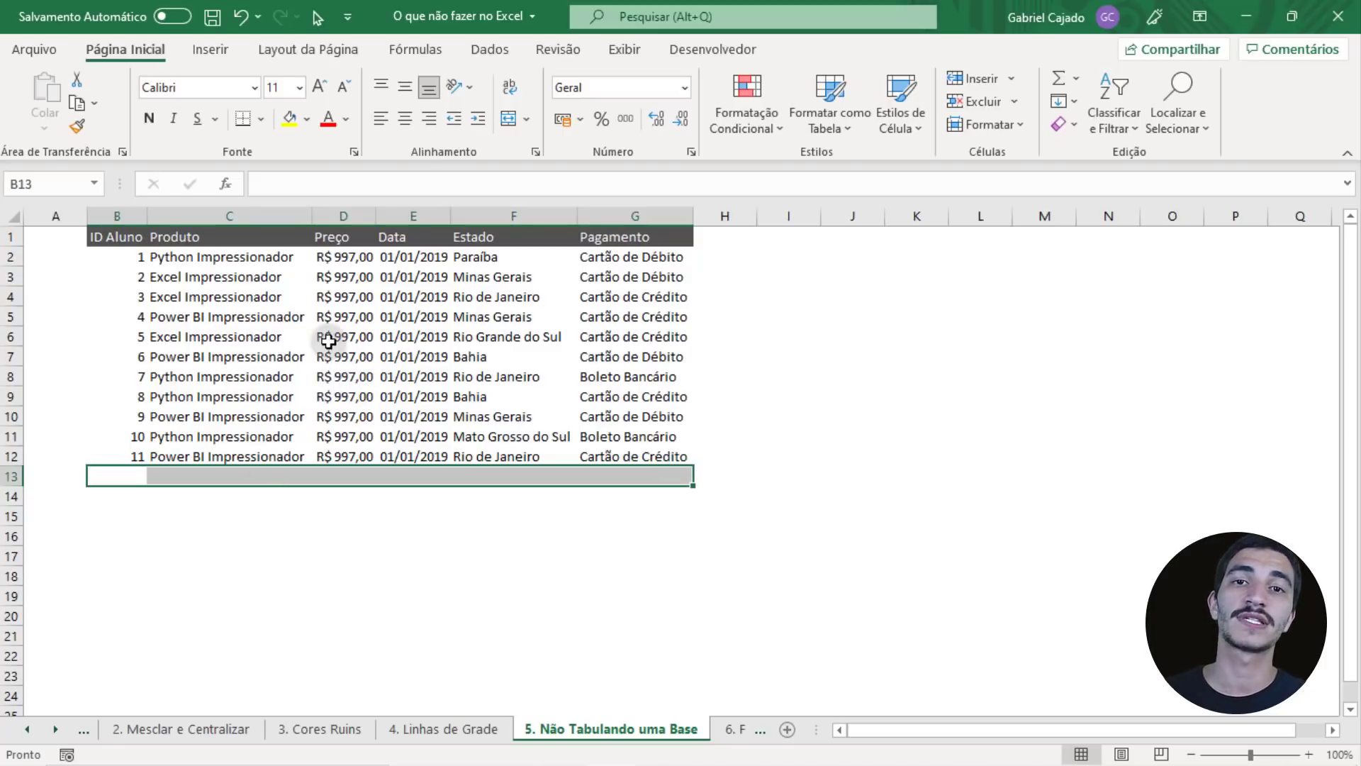
Convert the data range B1:G12 into a table with headers.
click(118, 237)
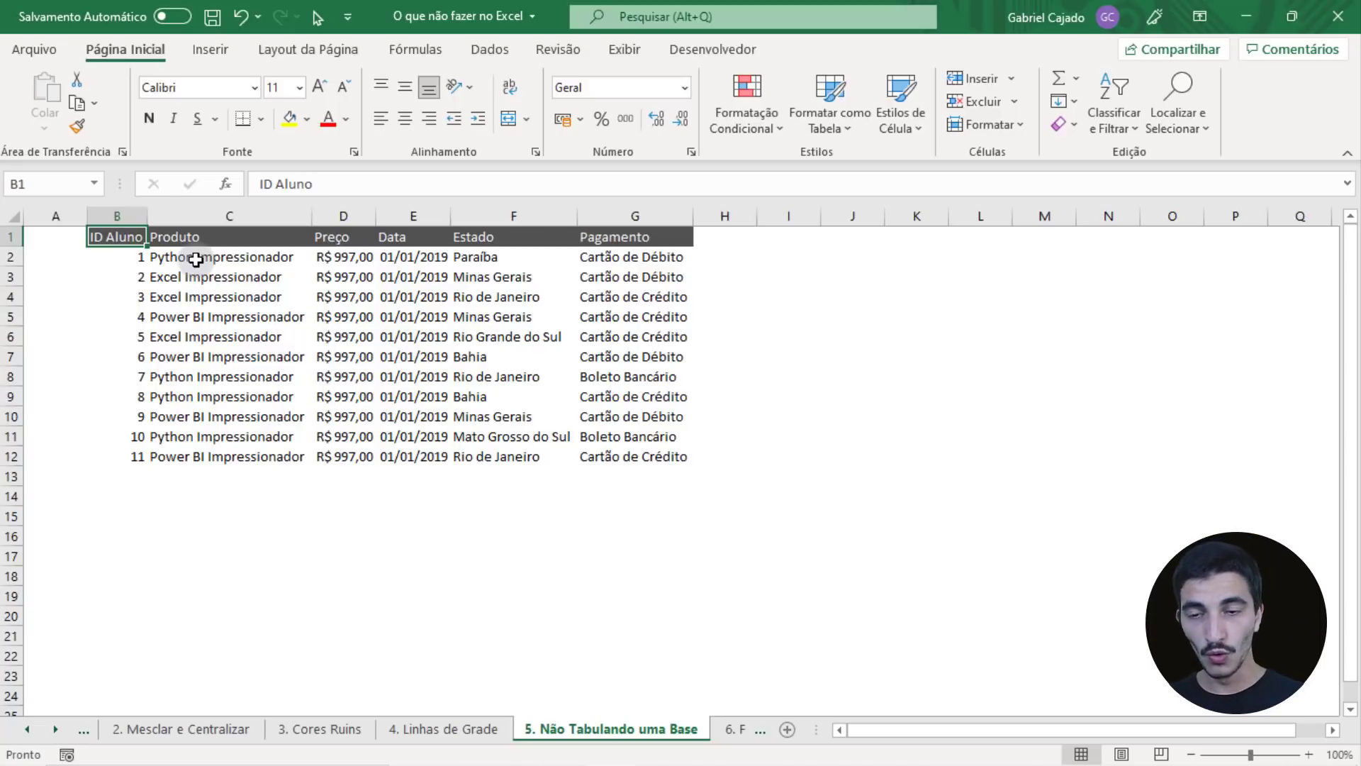
key(ctrl+t)
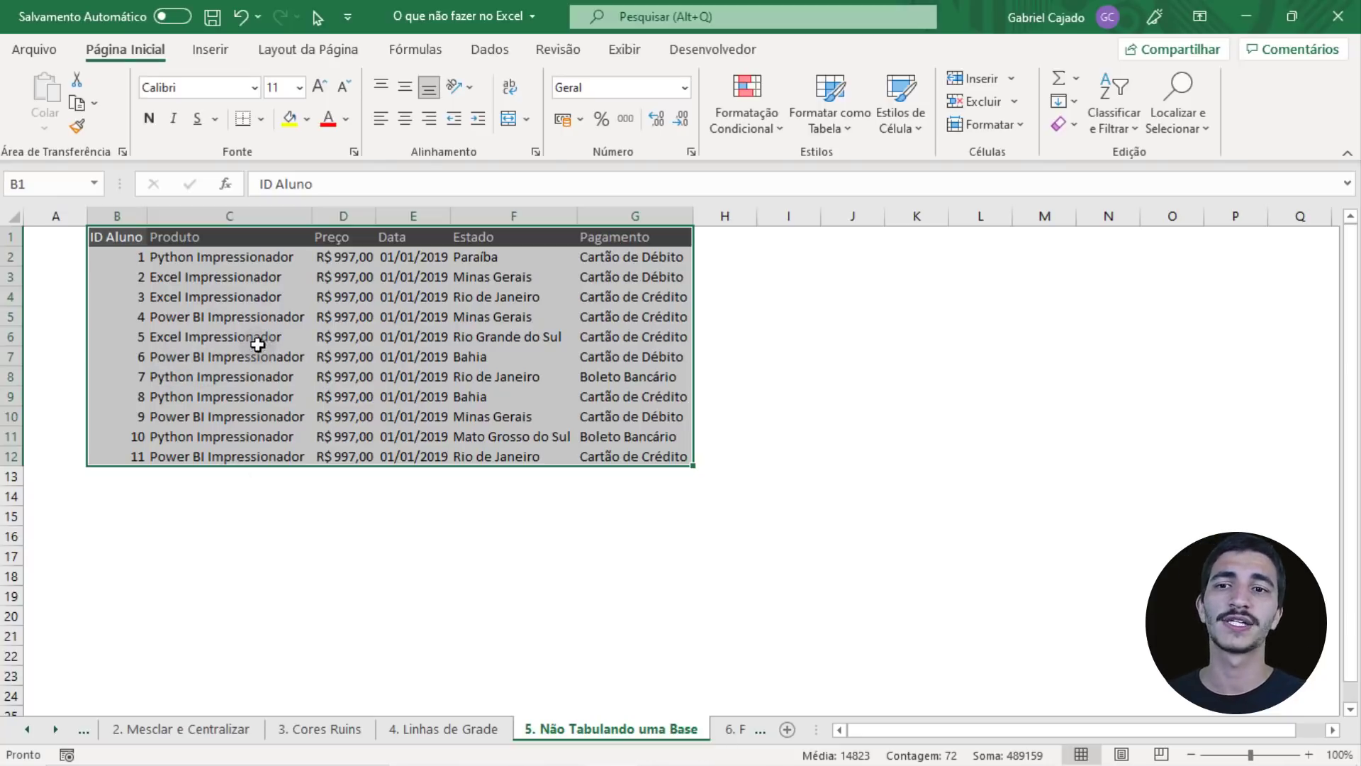
click(207, 52)
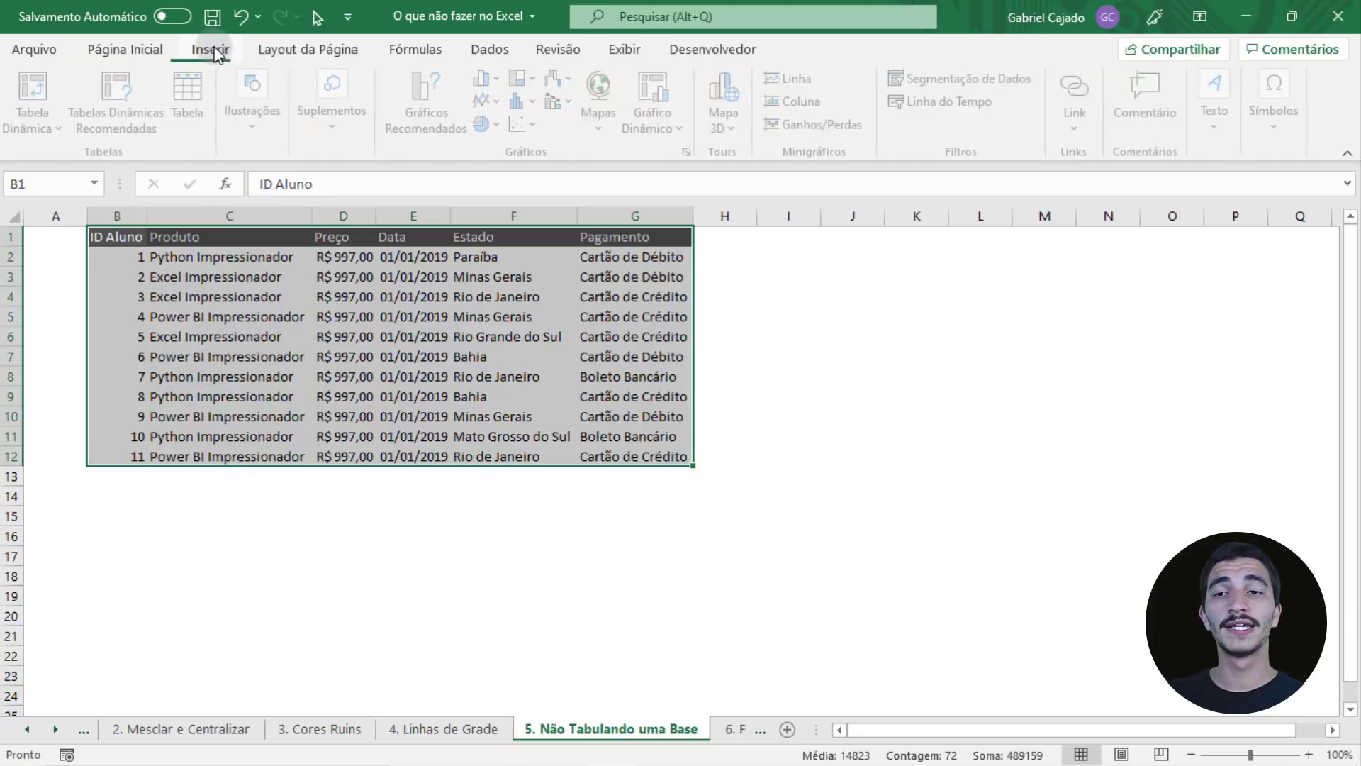
click(205, 112)
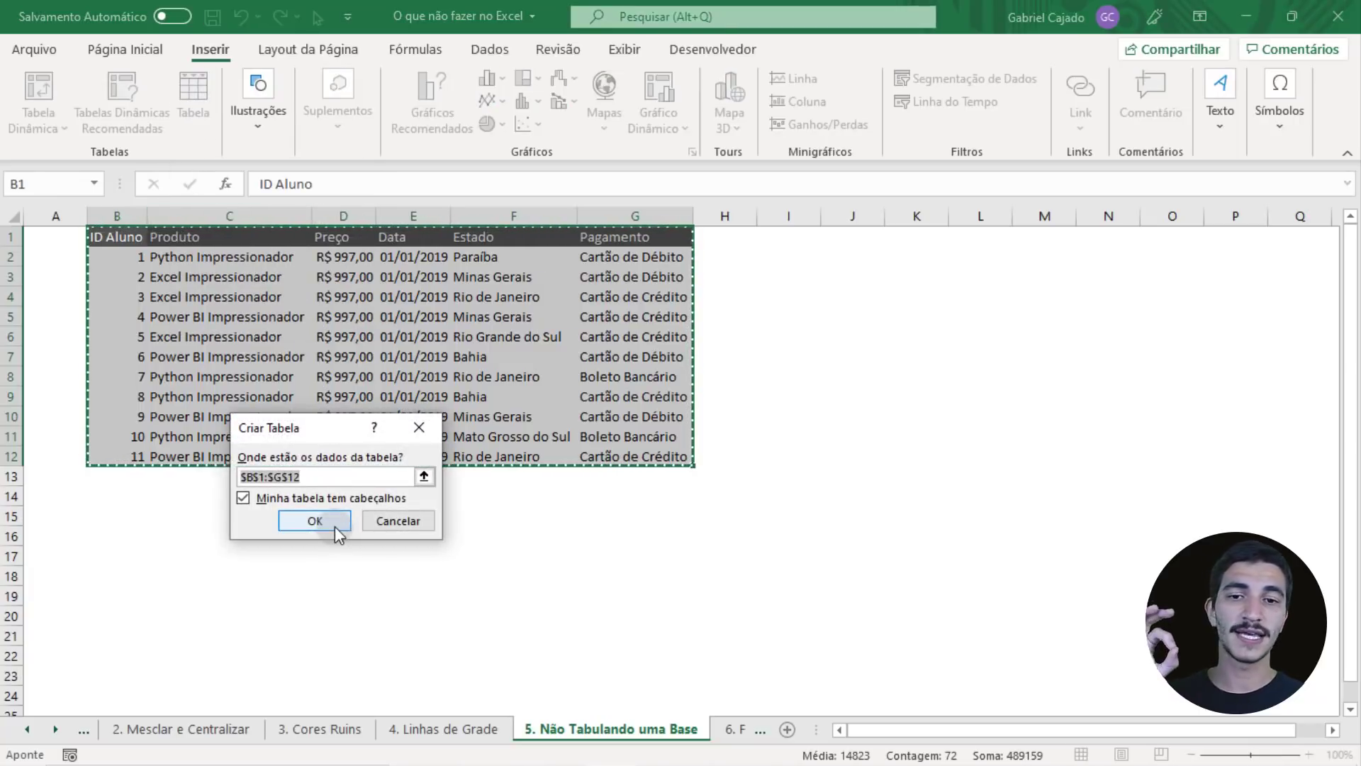
click(333, 525)
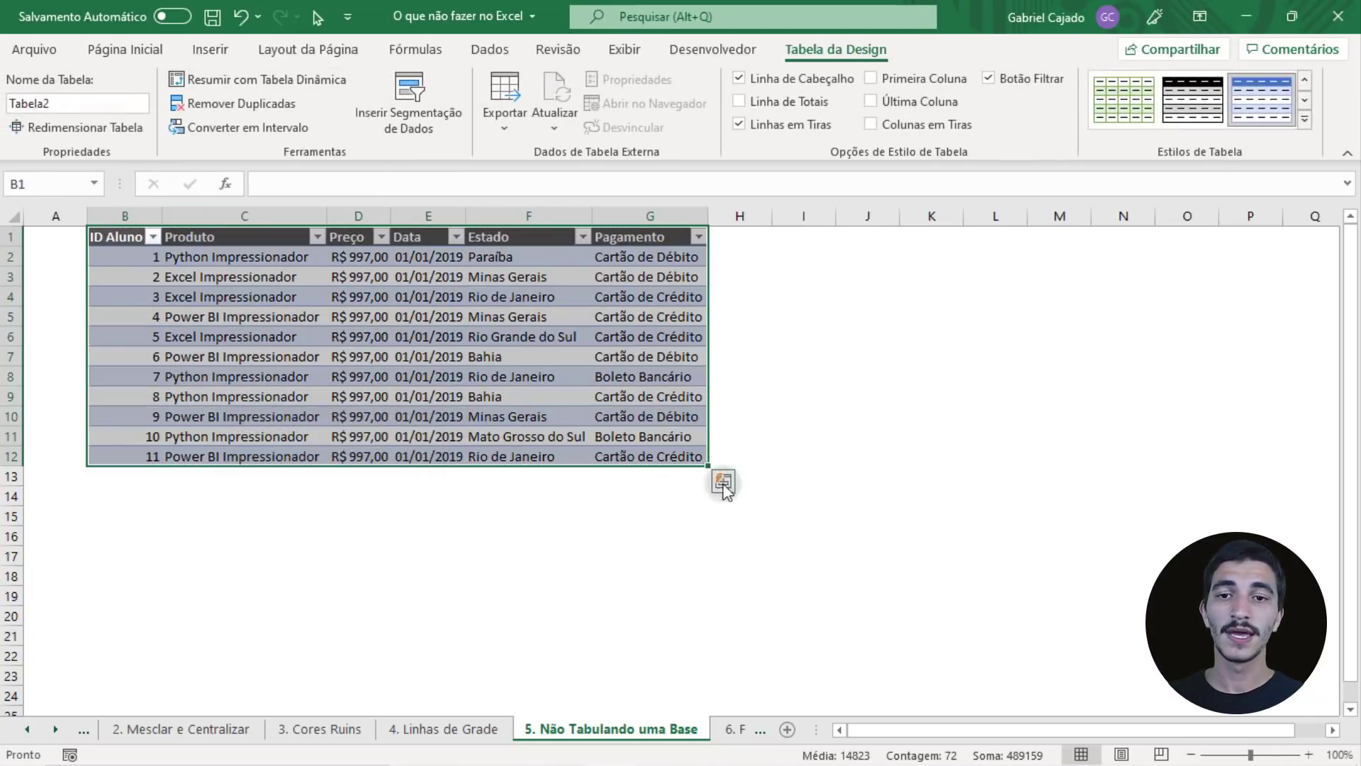
click(674, 415)
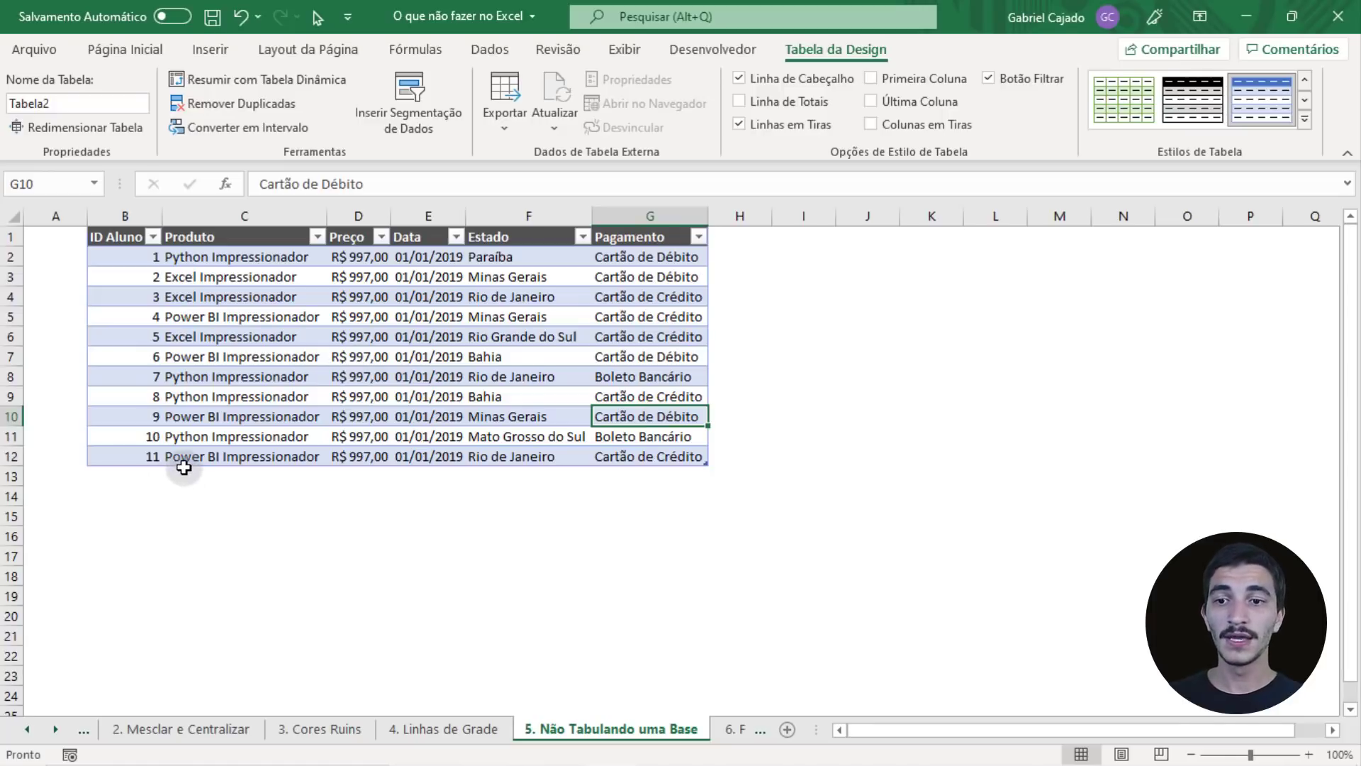
Start a new table row by entering "Python Impressionador" as the Produto in C13.
click(255, 482)
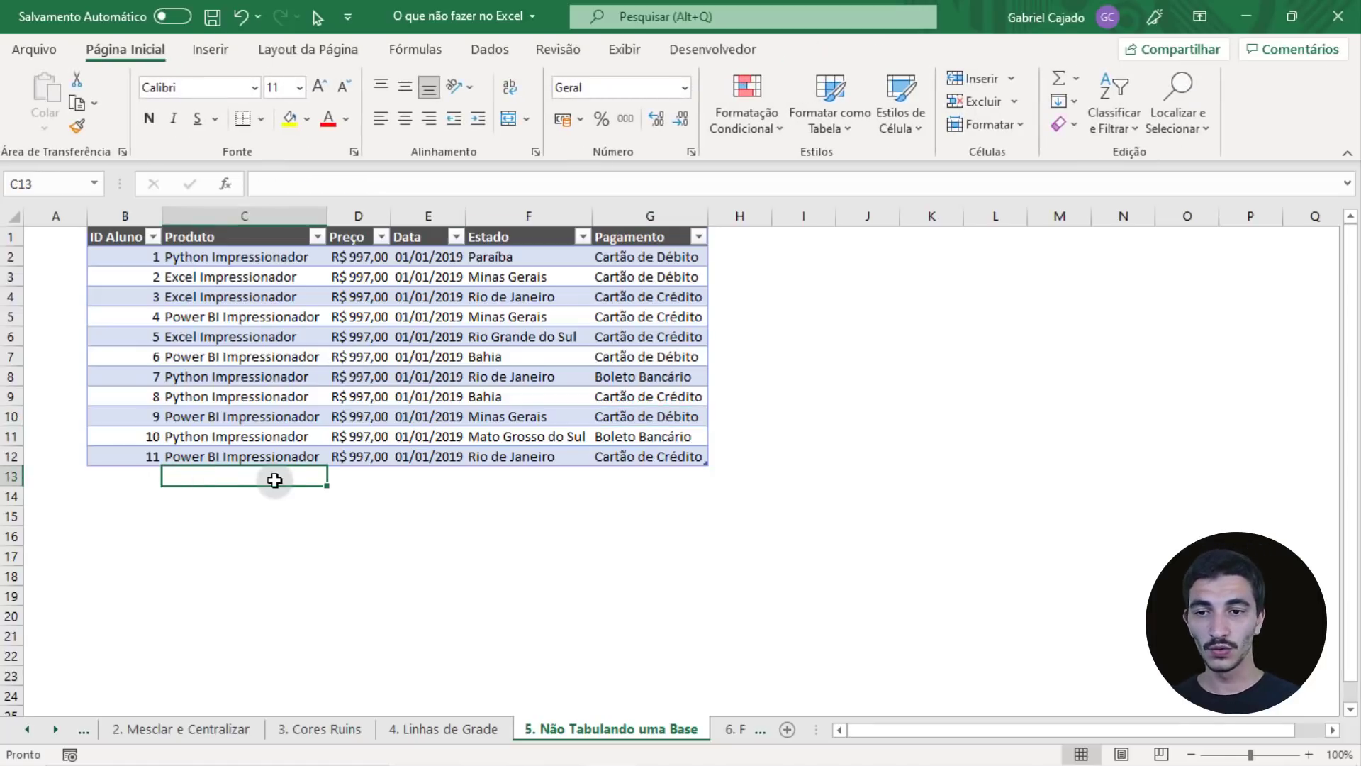
text(O)
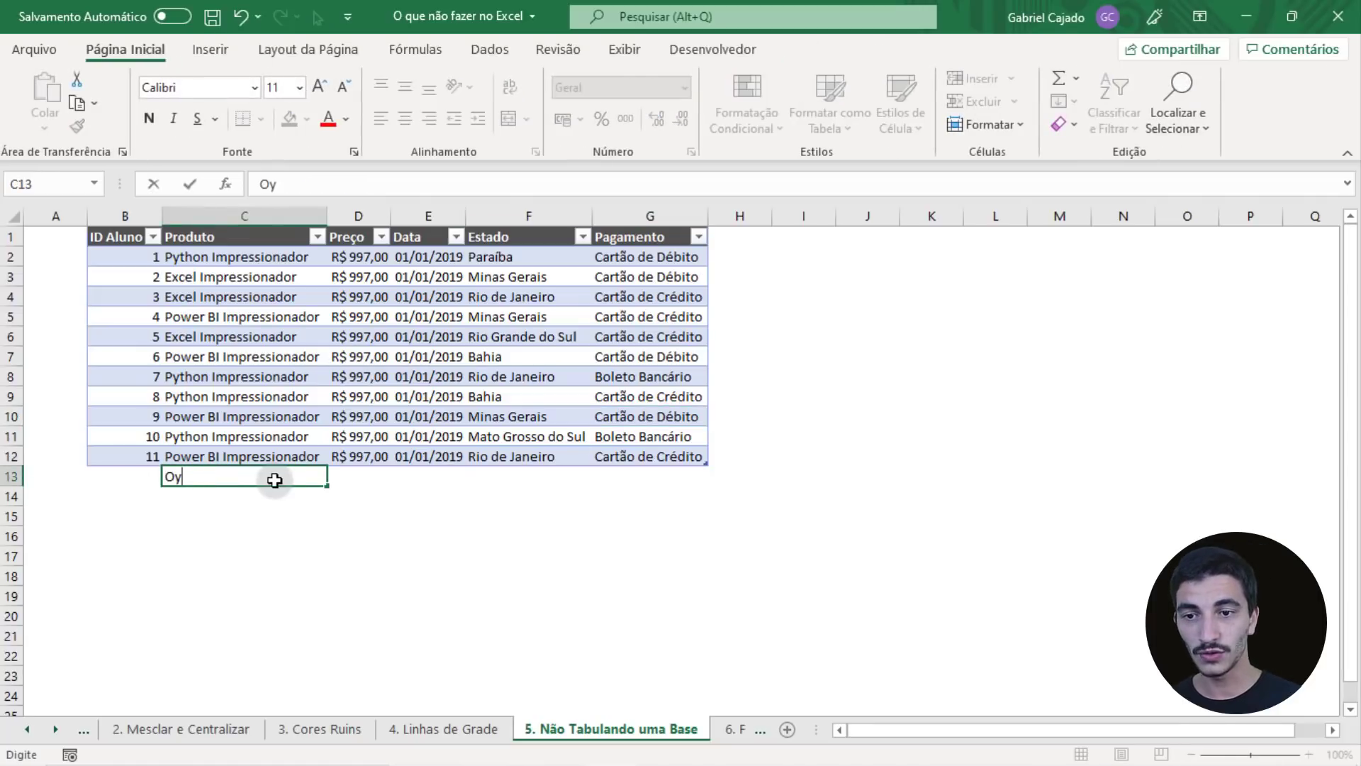
text(ython Impressionador)
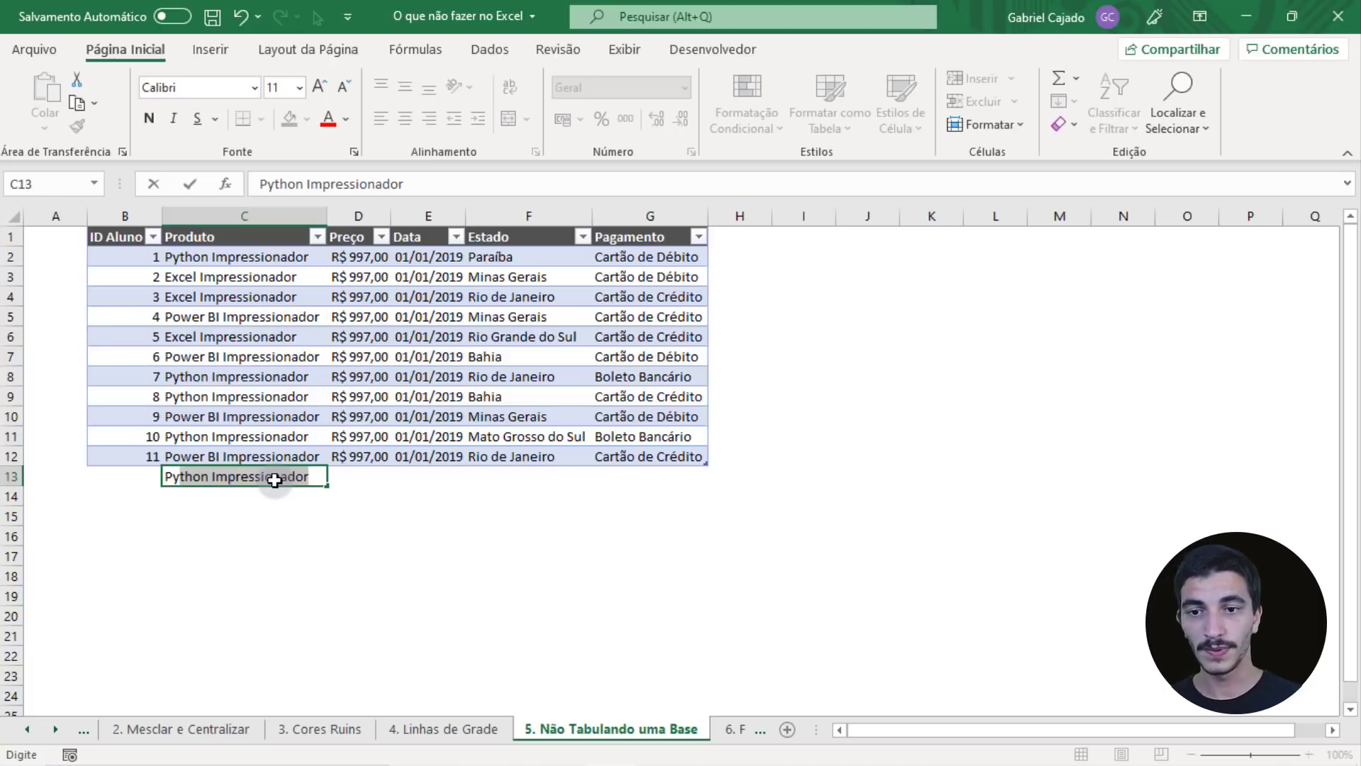
key(Tab)
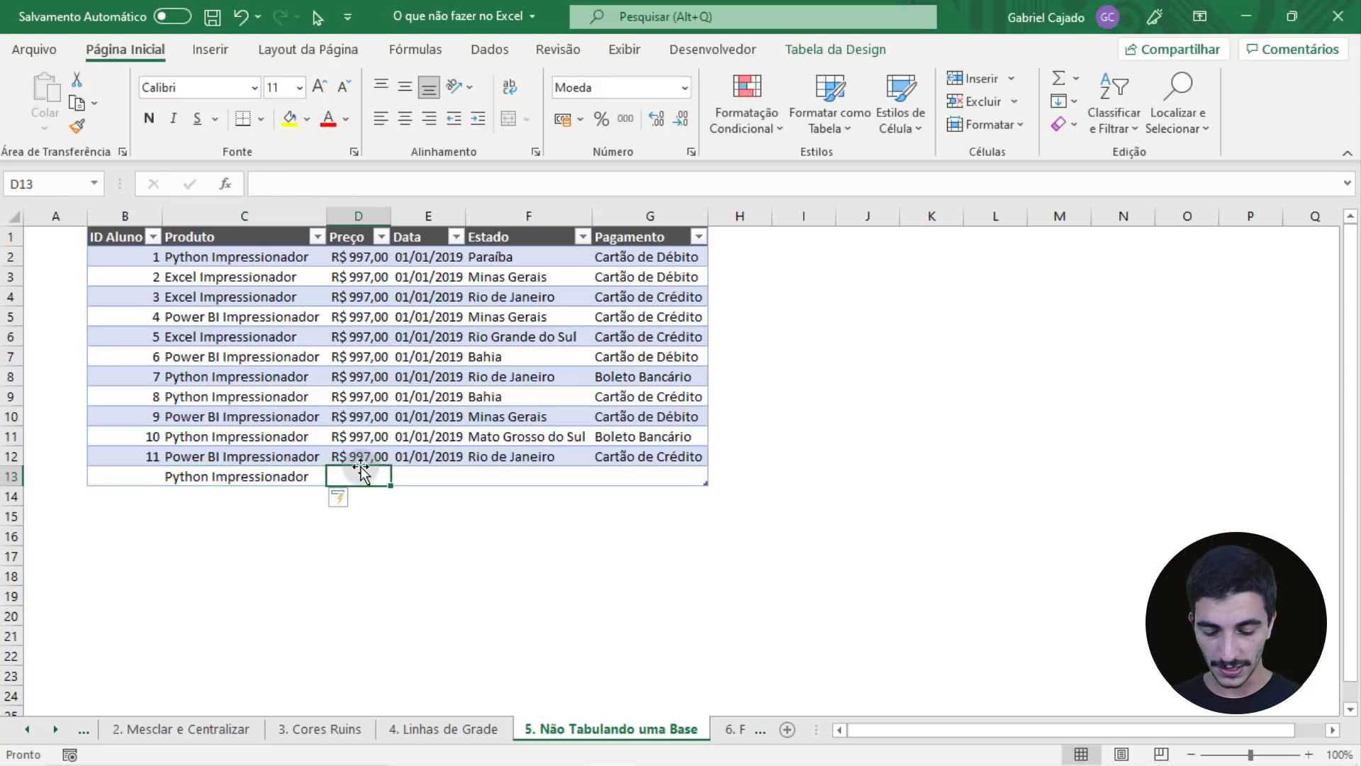
Enter 997 as the Preço of the new table row in D13.
text(997)
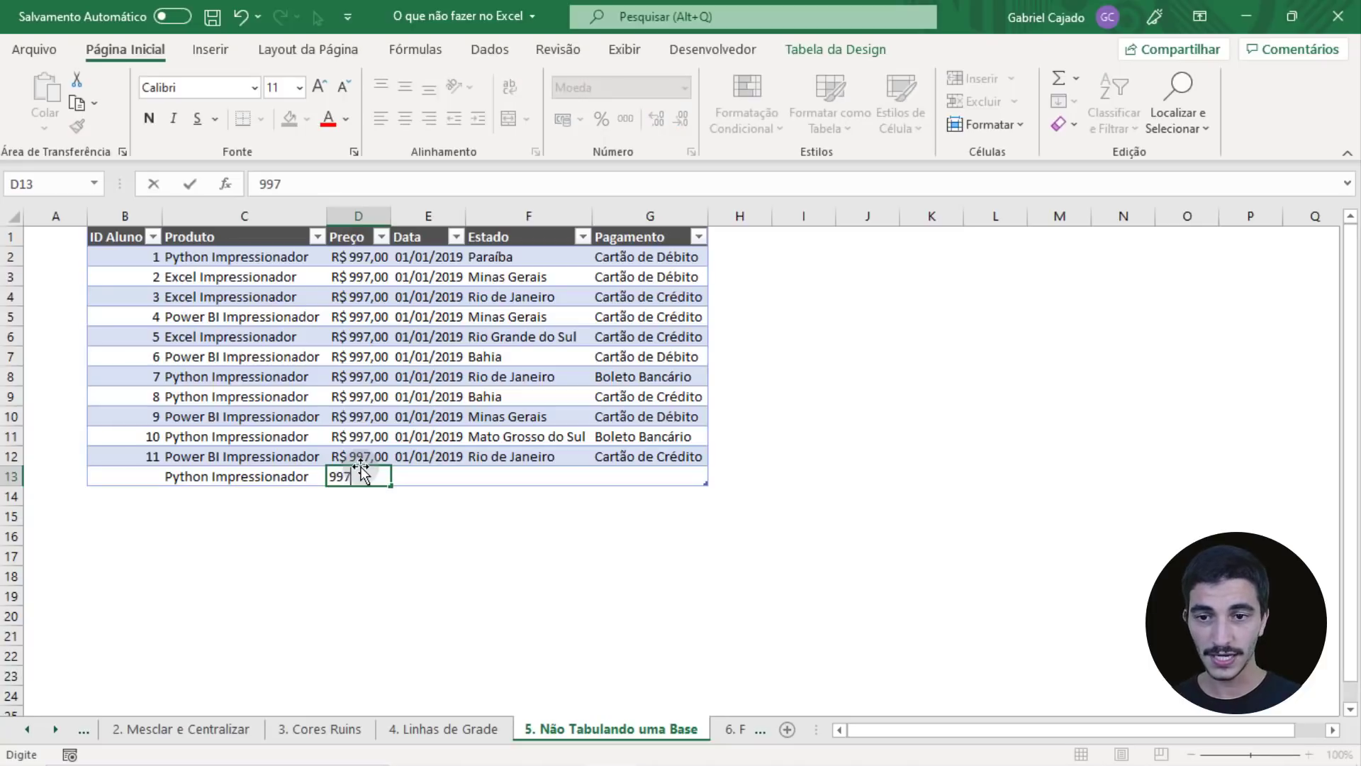
key(Return)
click(376, 499)
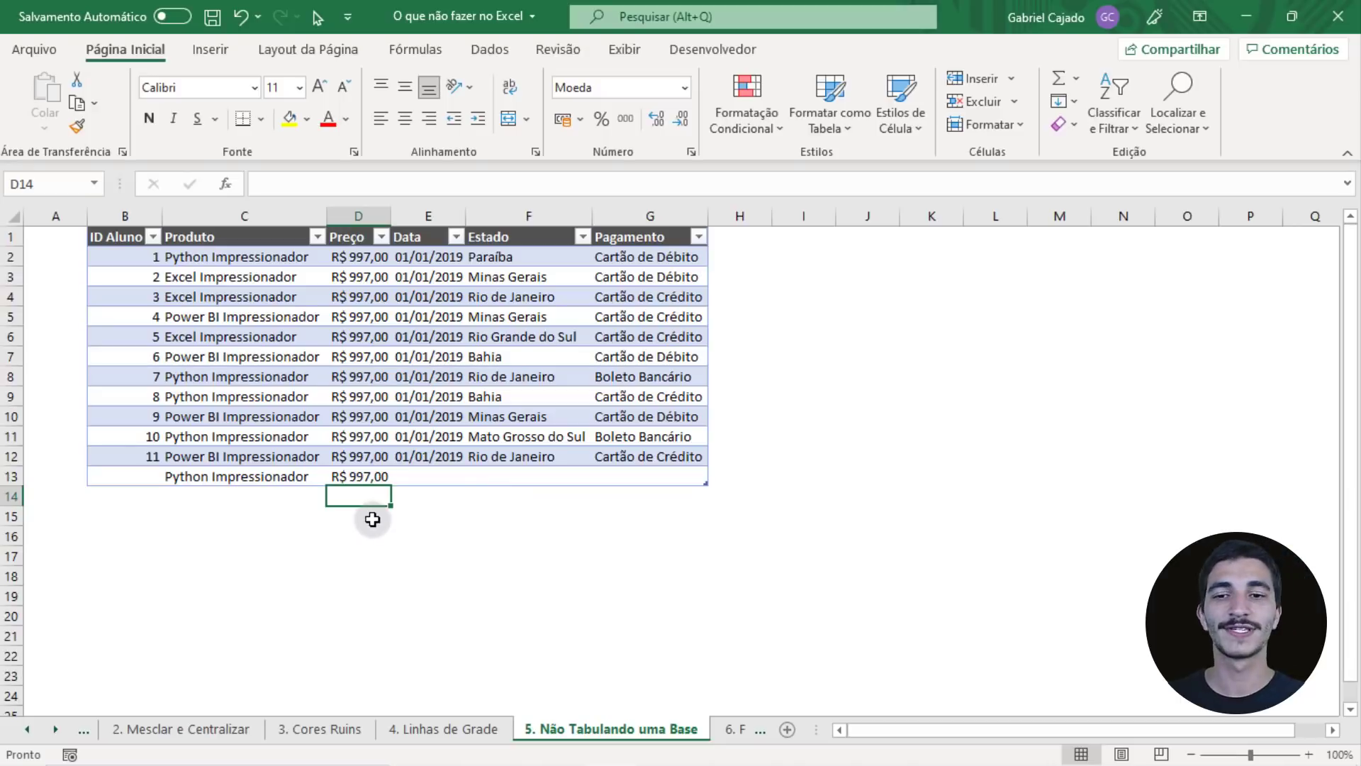
drag(372, 520, 371, 487)
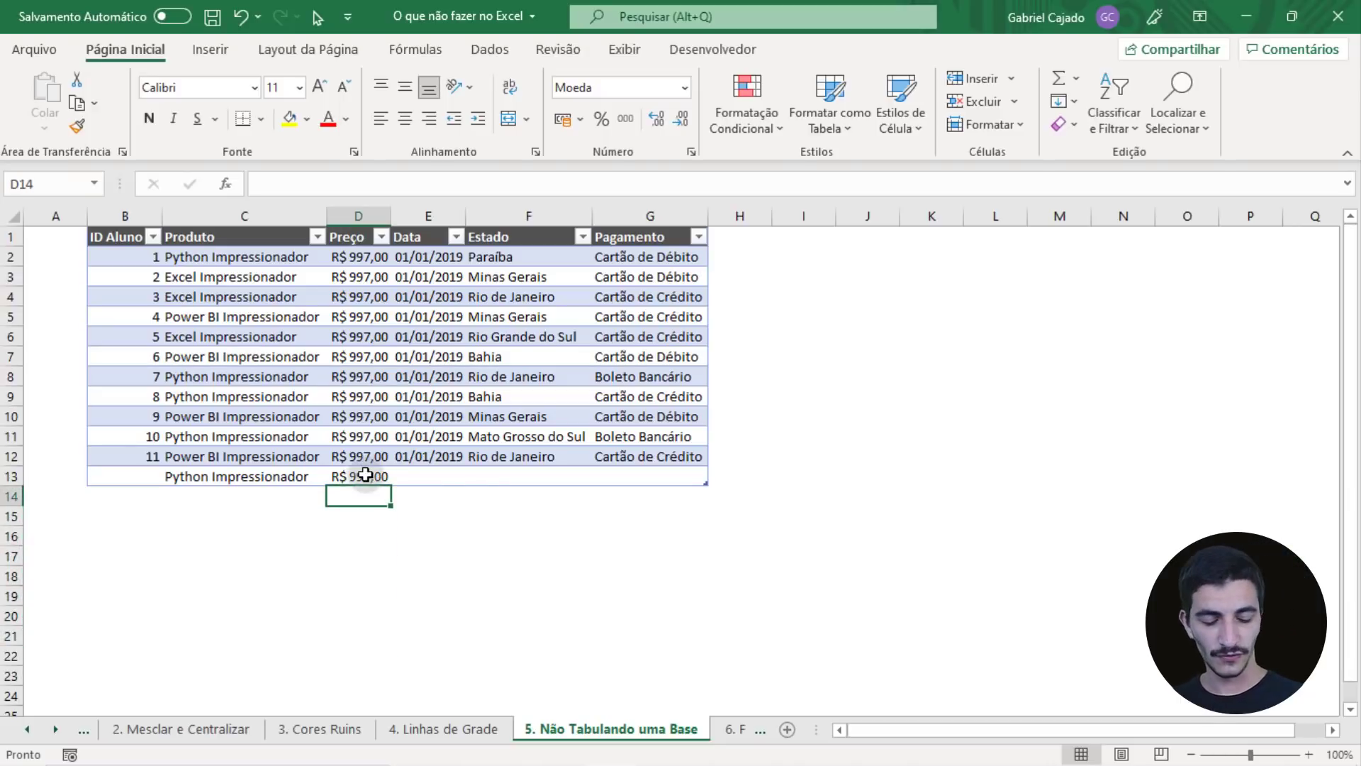
Set the number format of column D from D14 down to the sheet's last row to Geral.
key(ctrl+shift+Down)
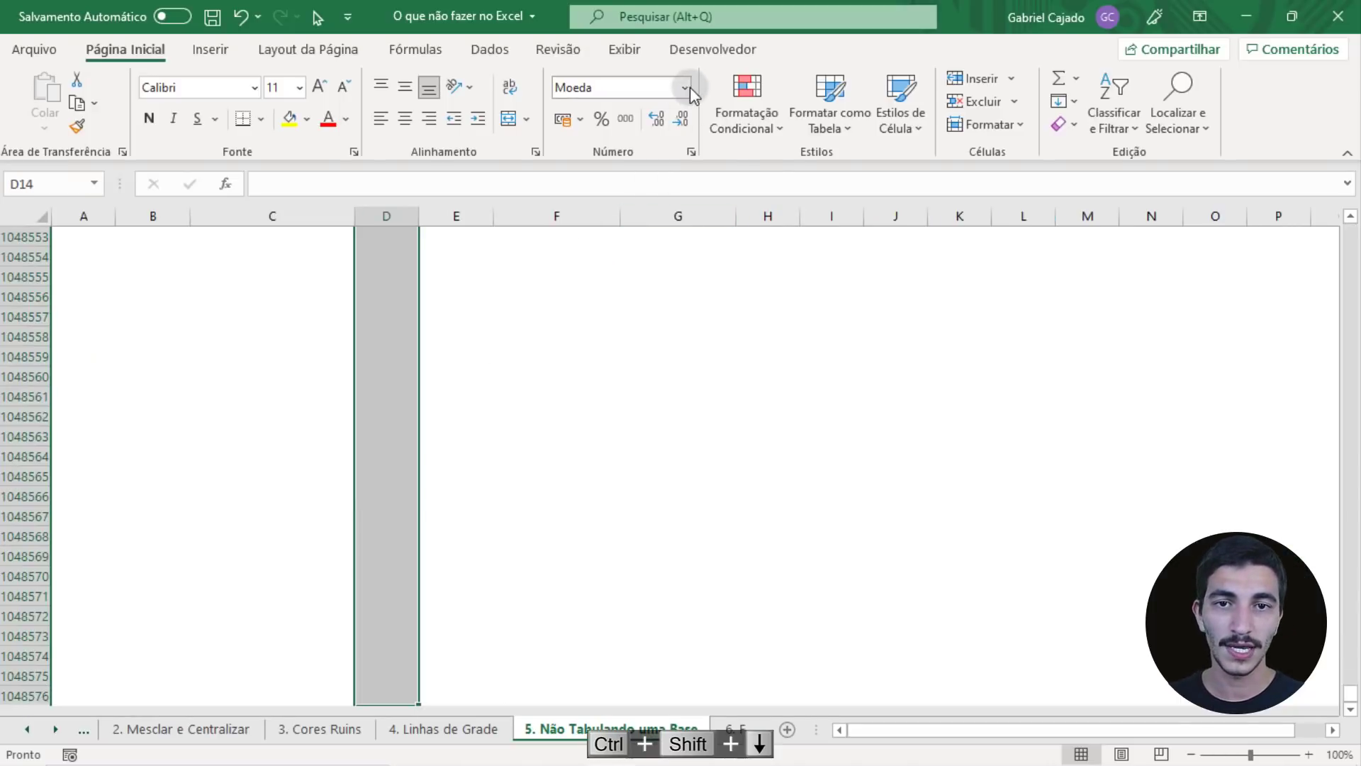
click(691, 87)
click(667, 109)
key(ctrl+BackSpace)
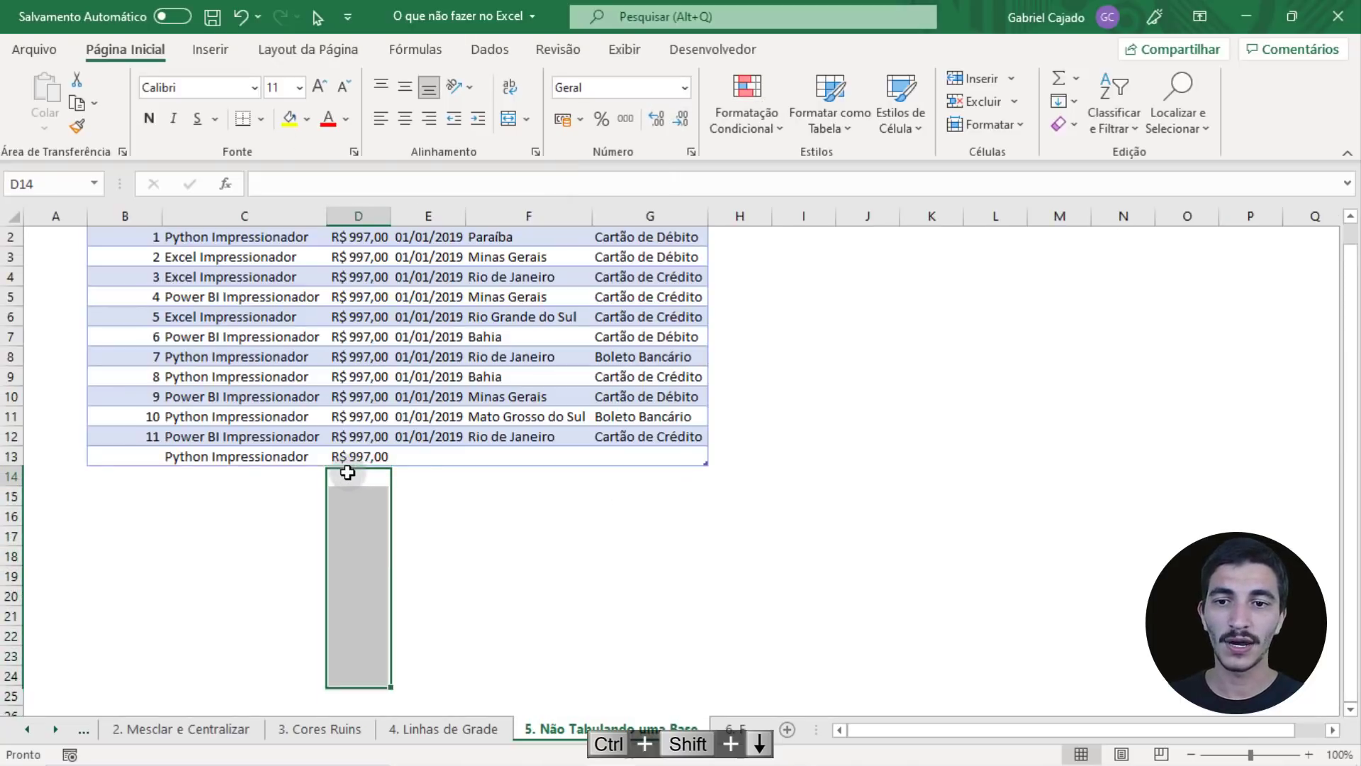
Add another row directly below the table by entering 997 as the Preço in D14.
click(347, 472)
text(997)
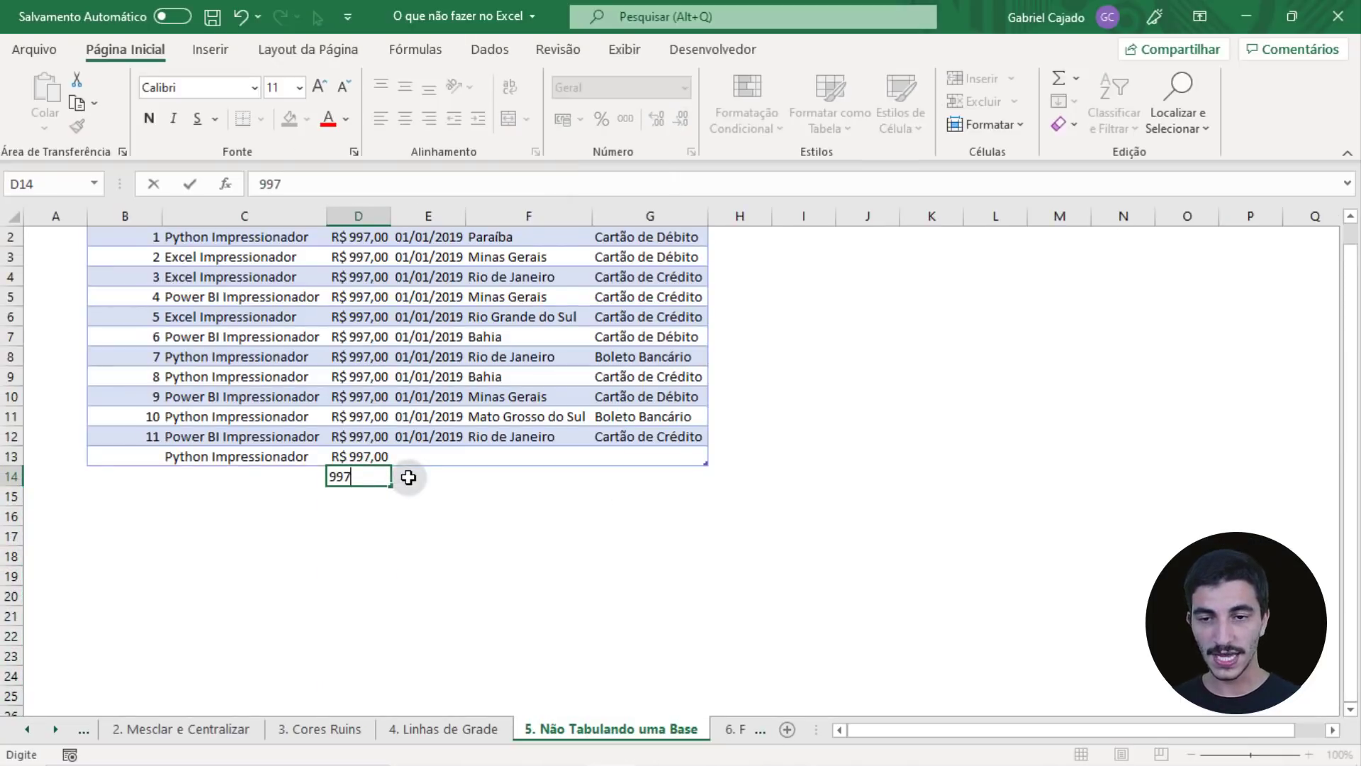
key(Return)
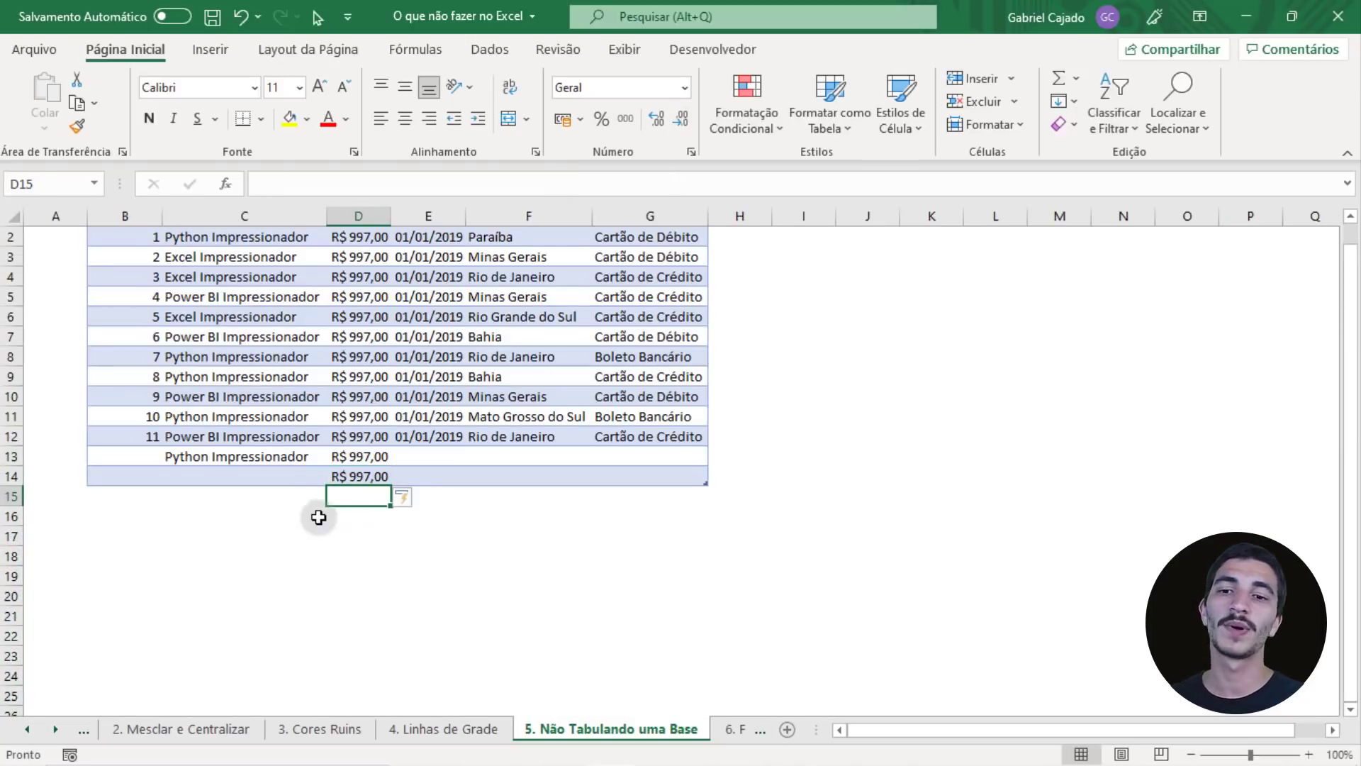
click(356, 476)
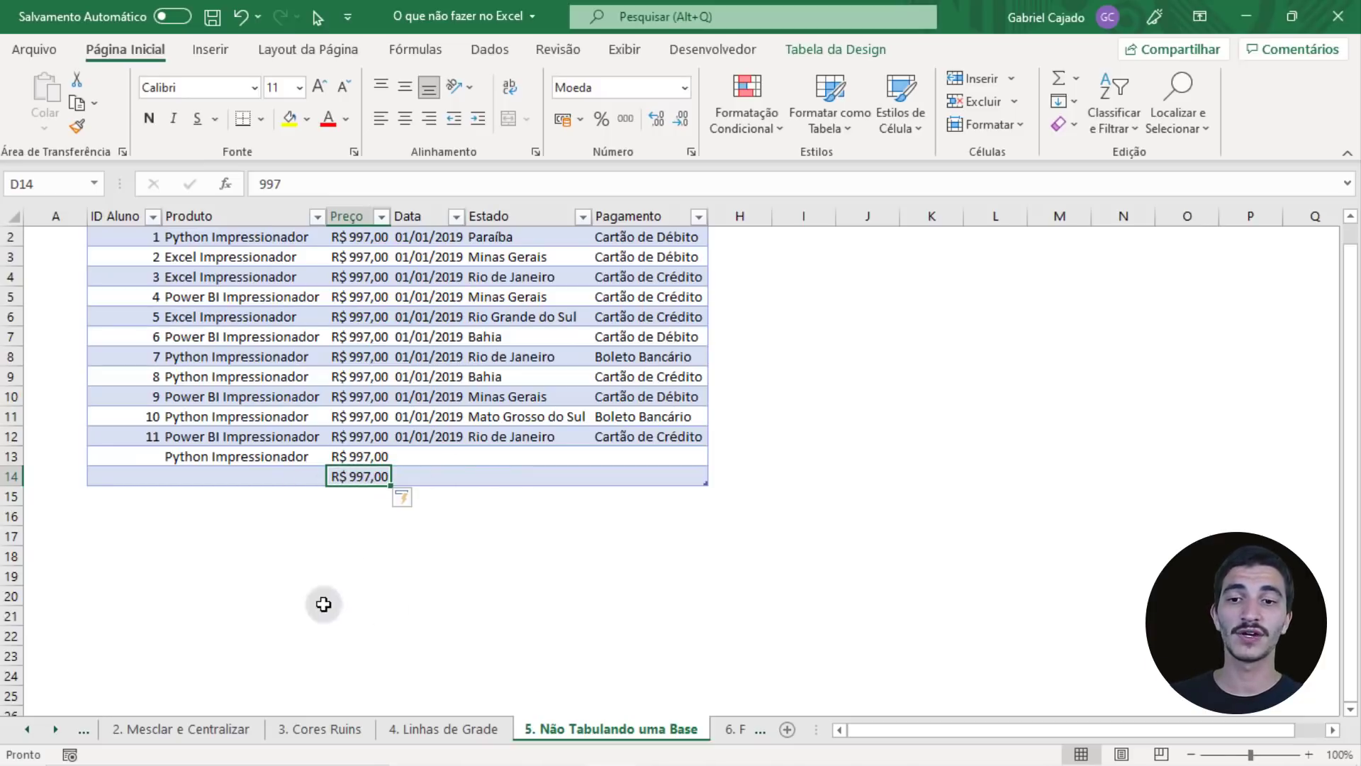
scroll(446, 491, up, 1)
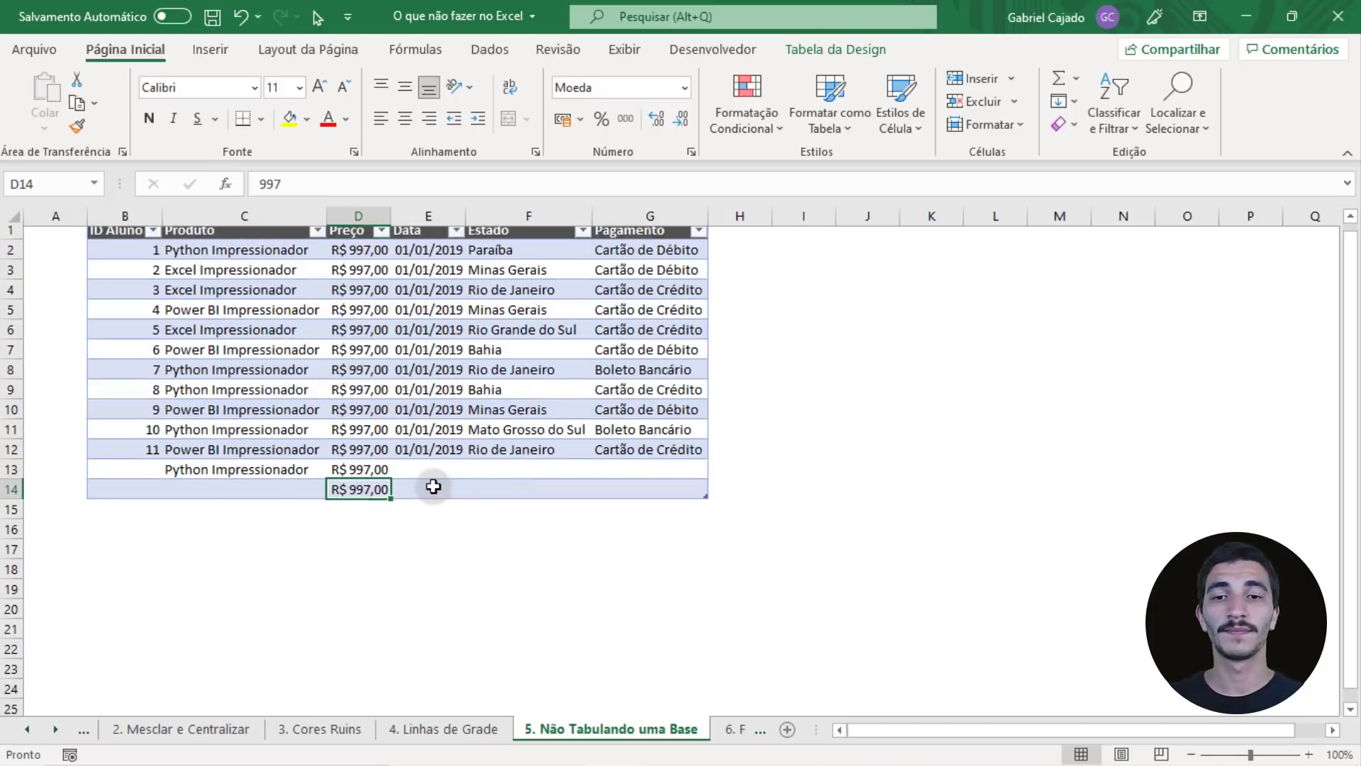
drag(673, 241, 146, 500)
click(377, 462)
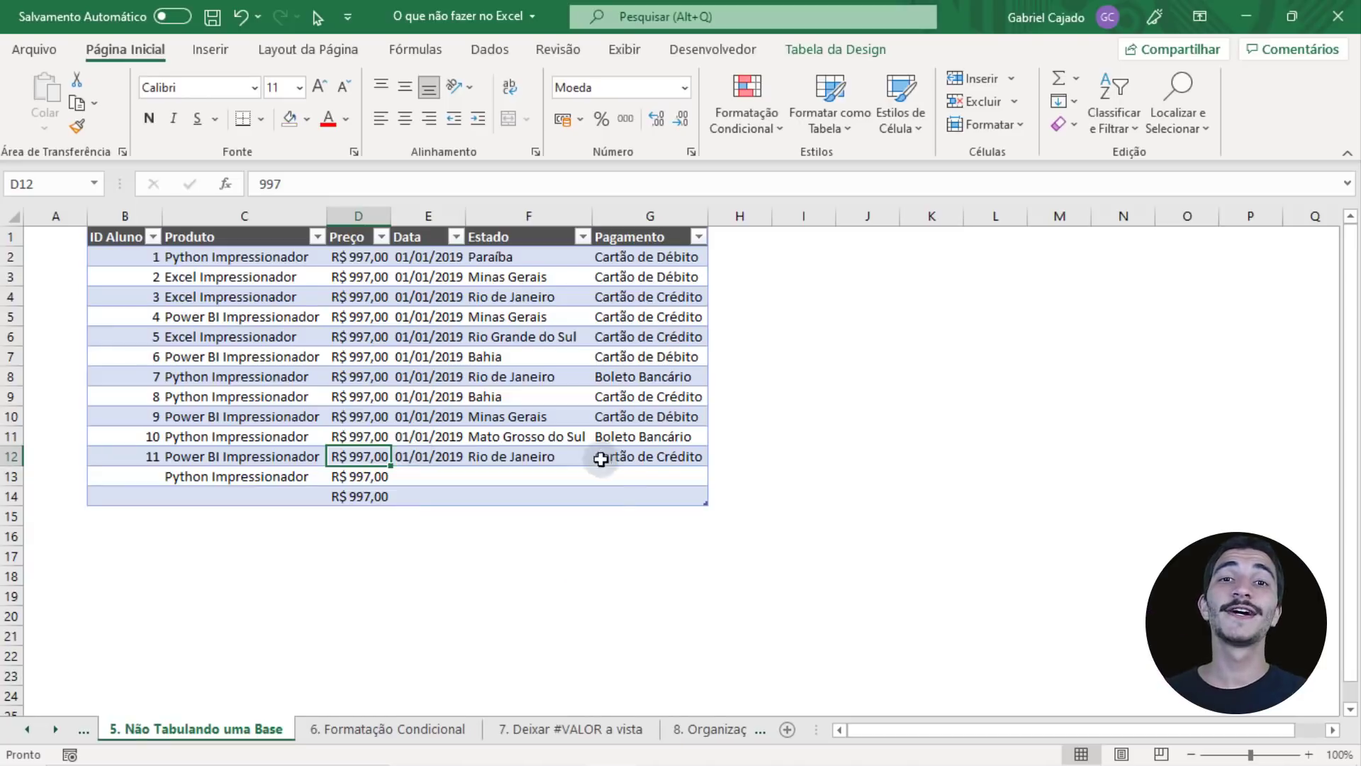
Open the "6. Formatação Condicional" sheet and examine which days are filled green for each Atividade in the schedule C4:G8.
click(402, 730)
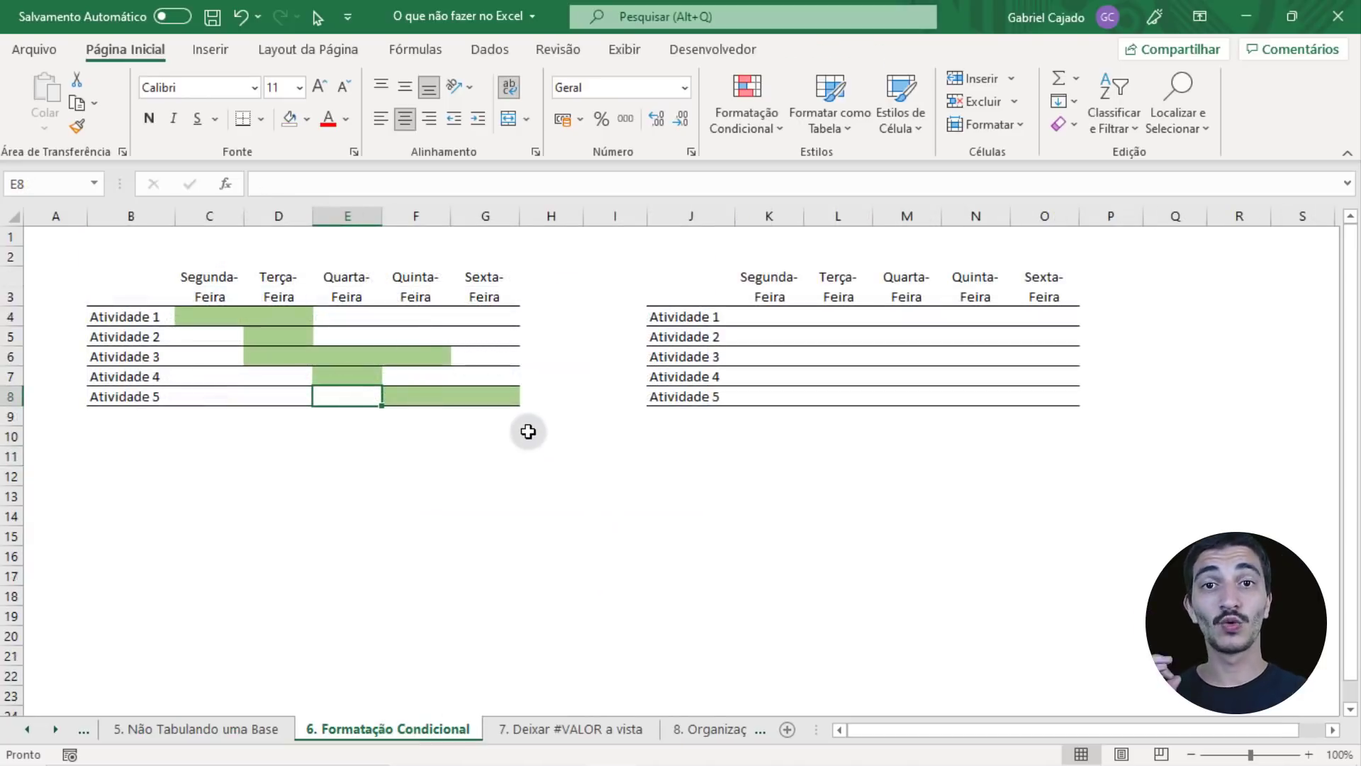
click(425, 393)
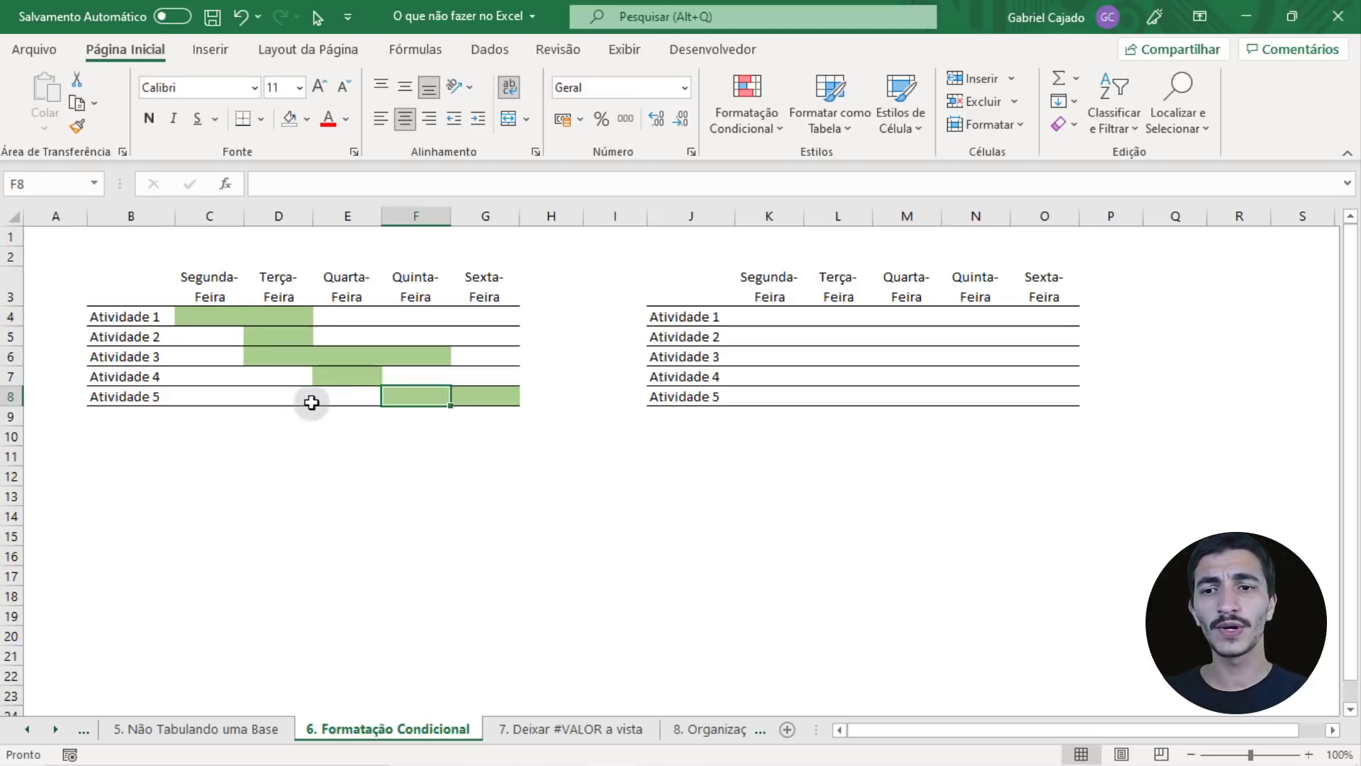
click(215, 319)
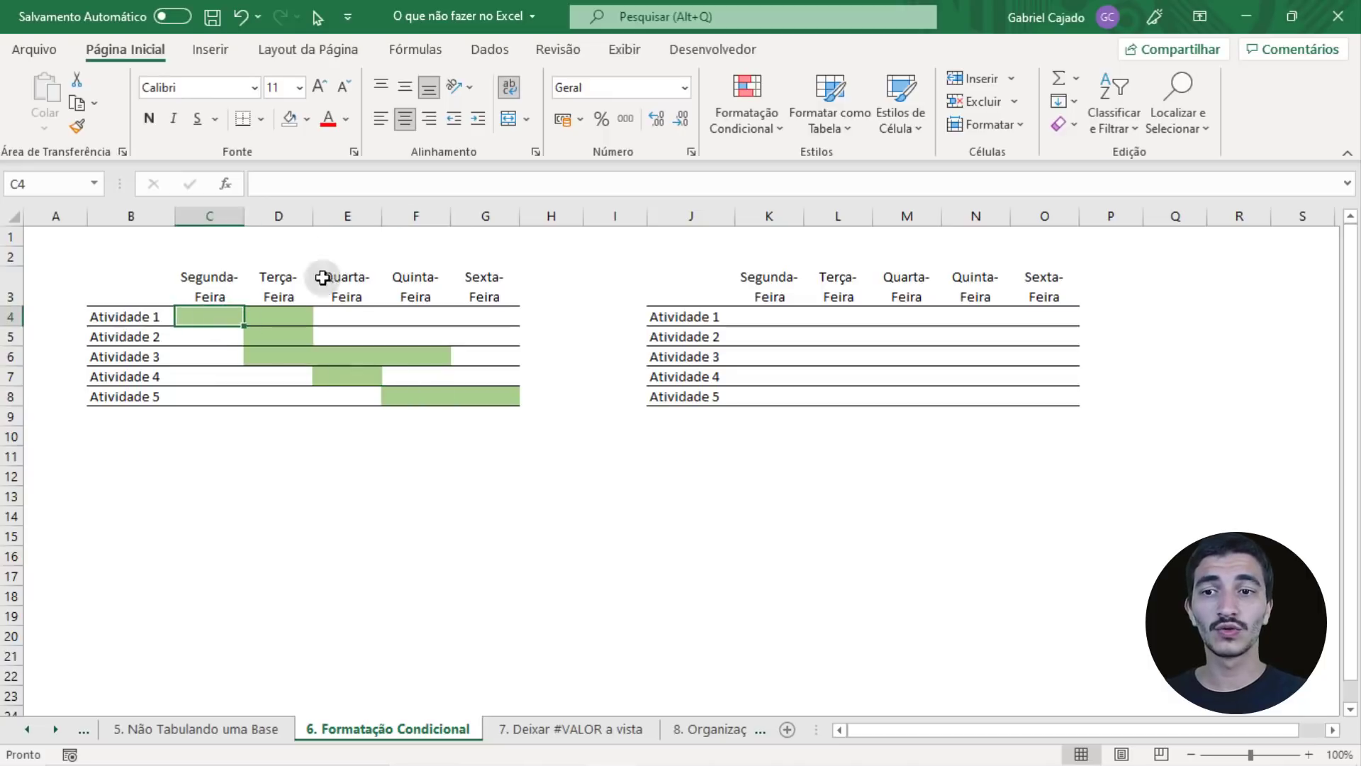
click(296, 318)
click(291, 336)
click(278, 355)
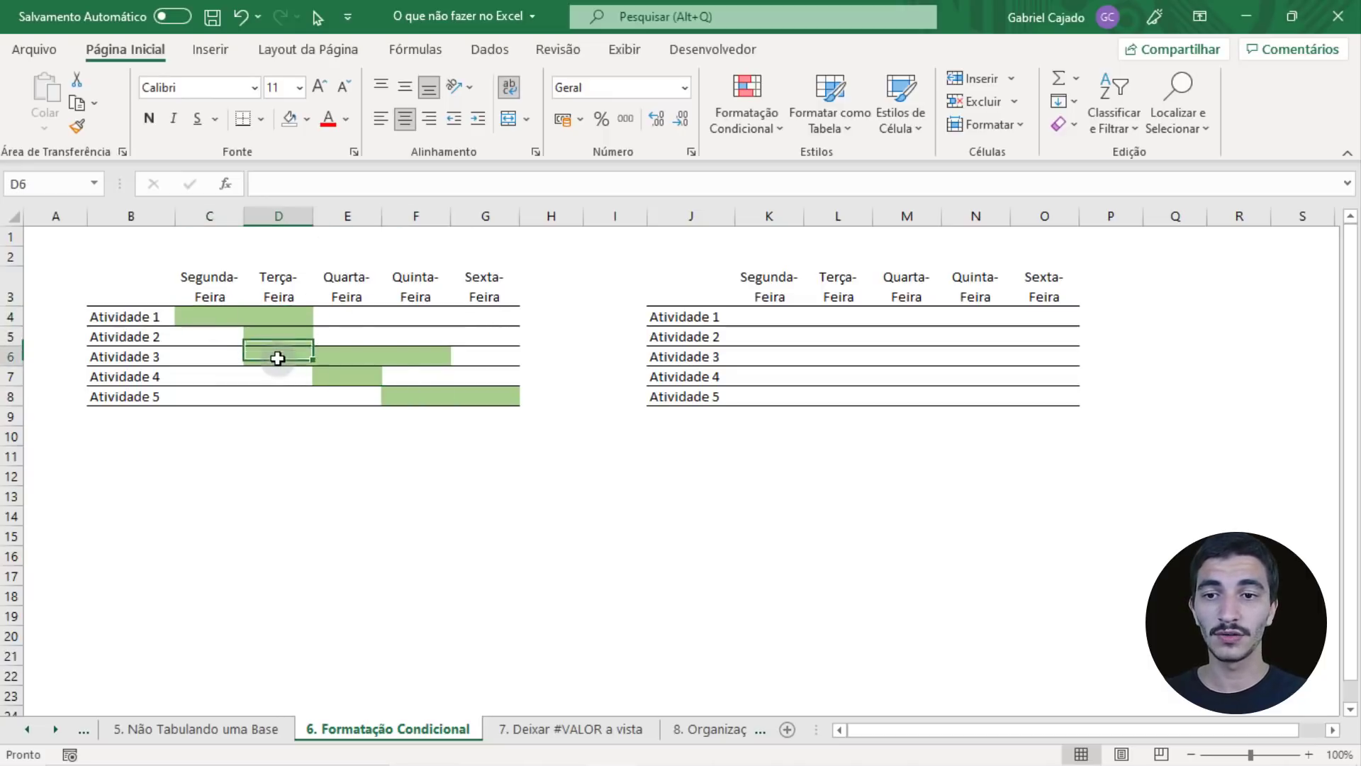
click(395, 356)
click(352, 363)
click(360, 375)
click(416, 393)
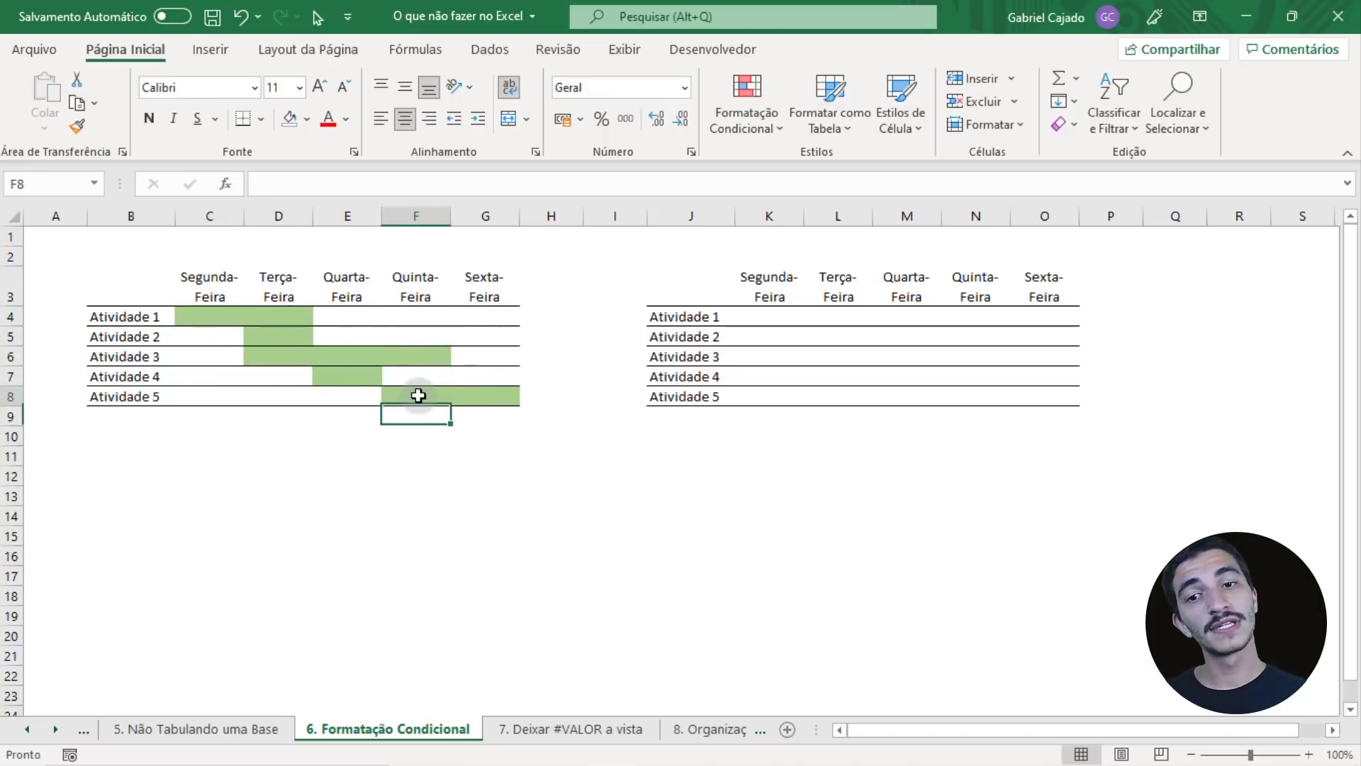
click(492, 395)
click(411, 358)
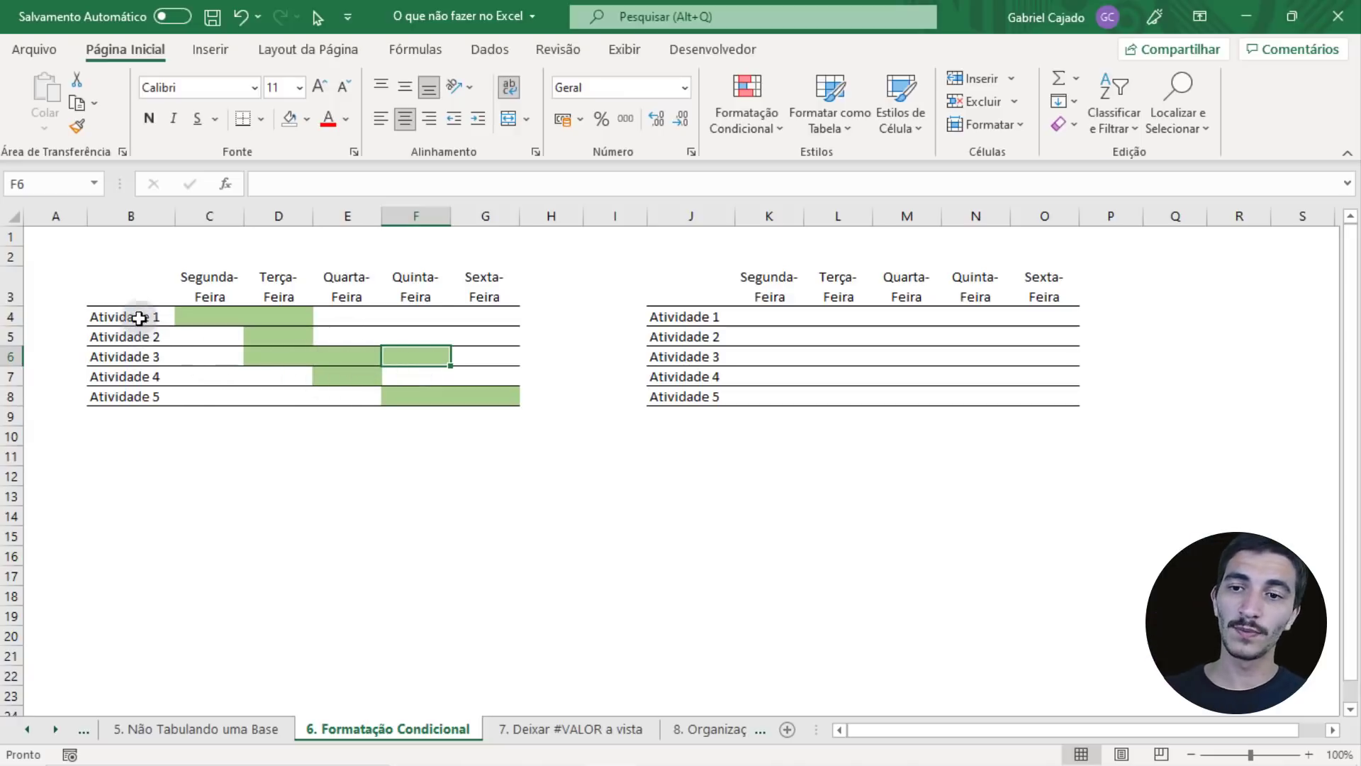
click(349, 358)
click(211, 317)
drag(211, 317, 487, 392)
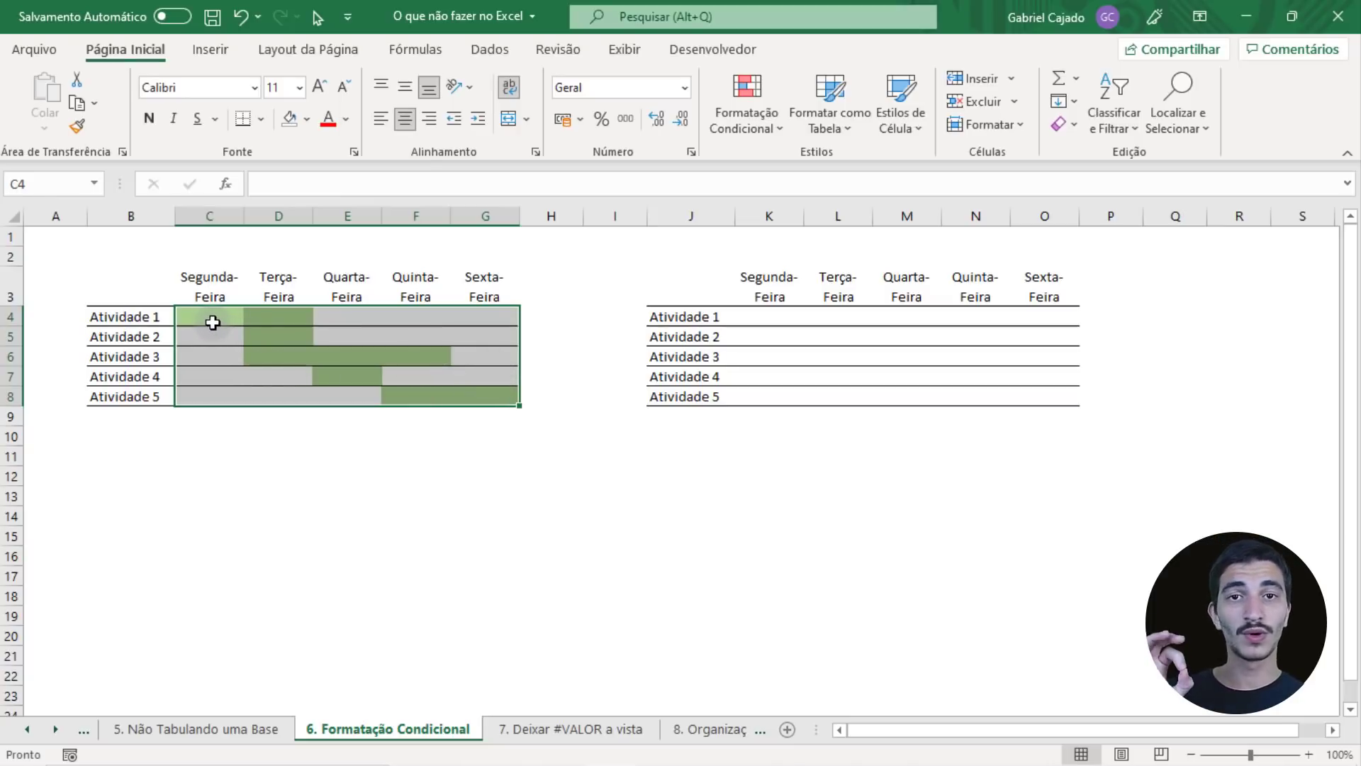
mouse_move(1048, 748)
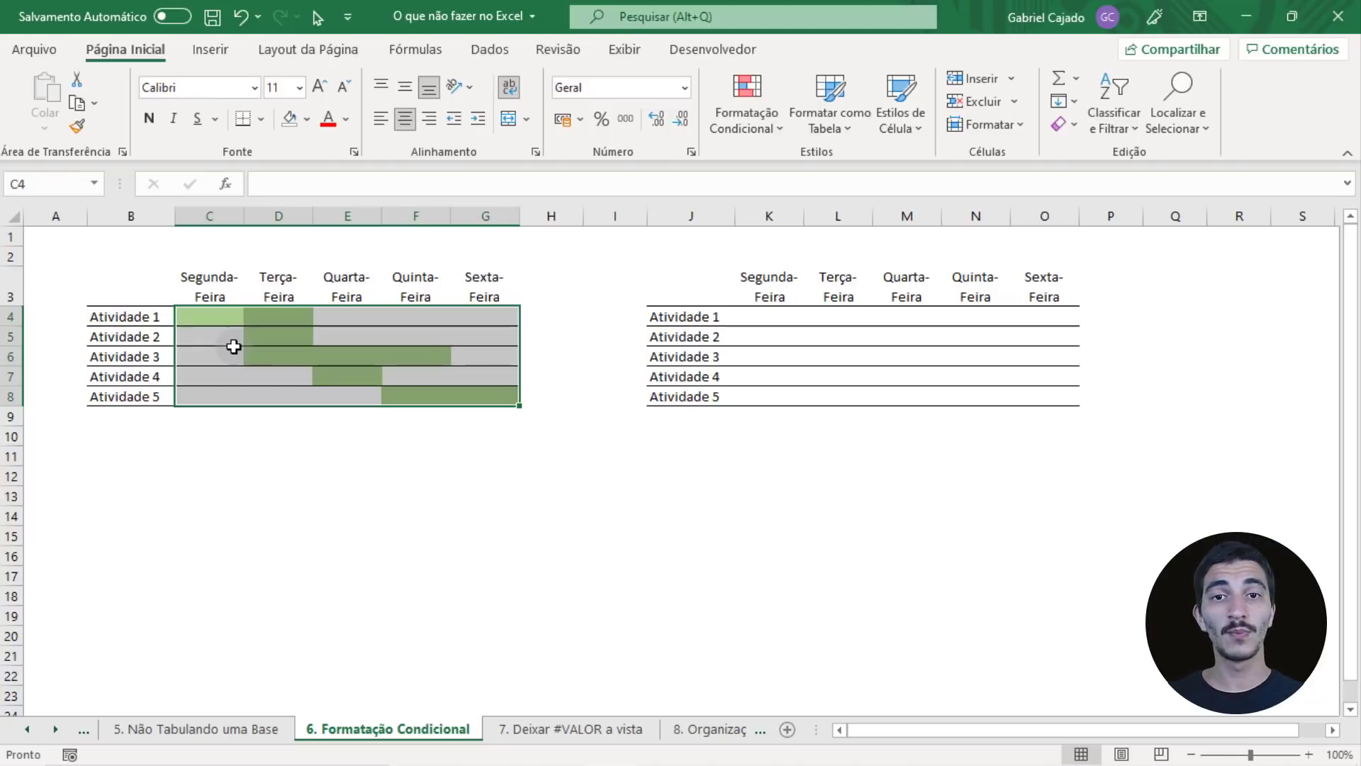
Enter 1 in K4 to mark Atividade 1 on Segunda-Feira in the empty schedule.
click(786, 317)
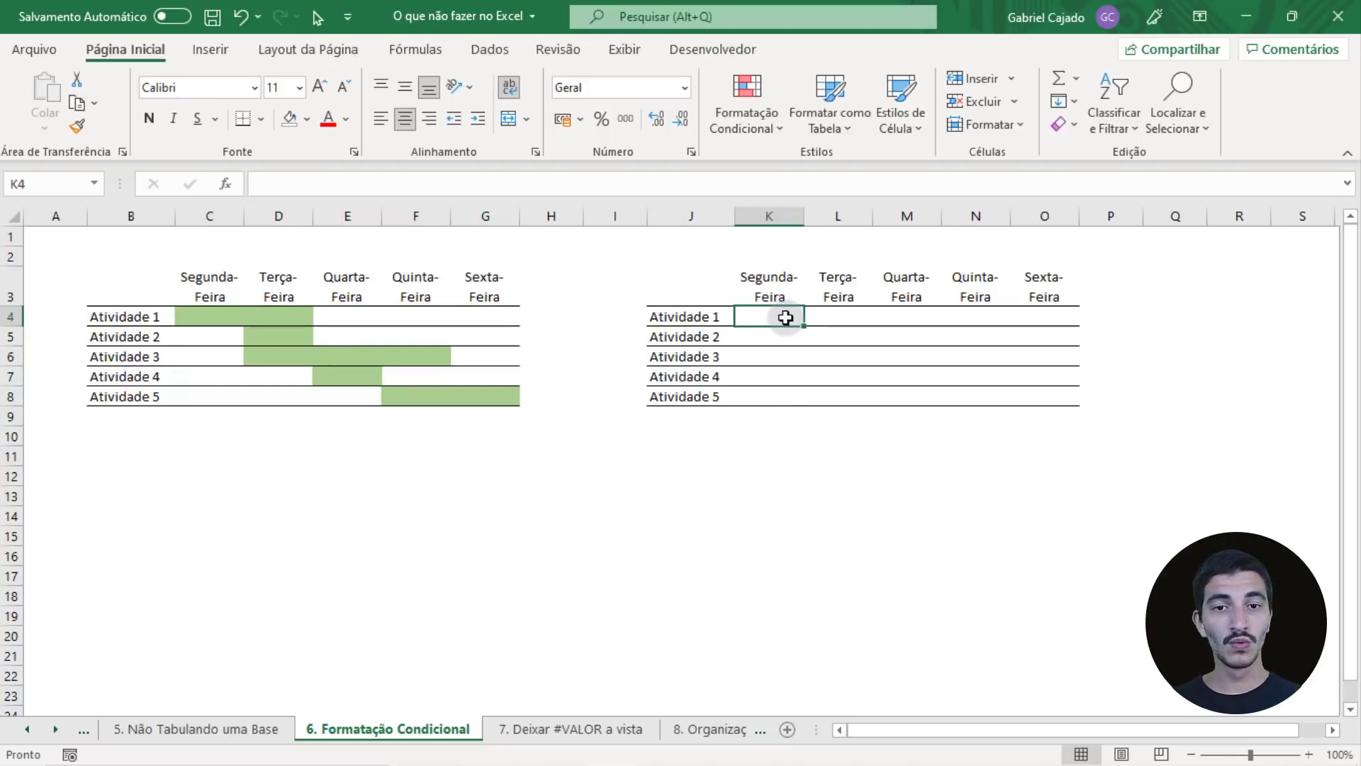
text(1)
key(Return)
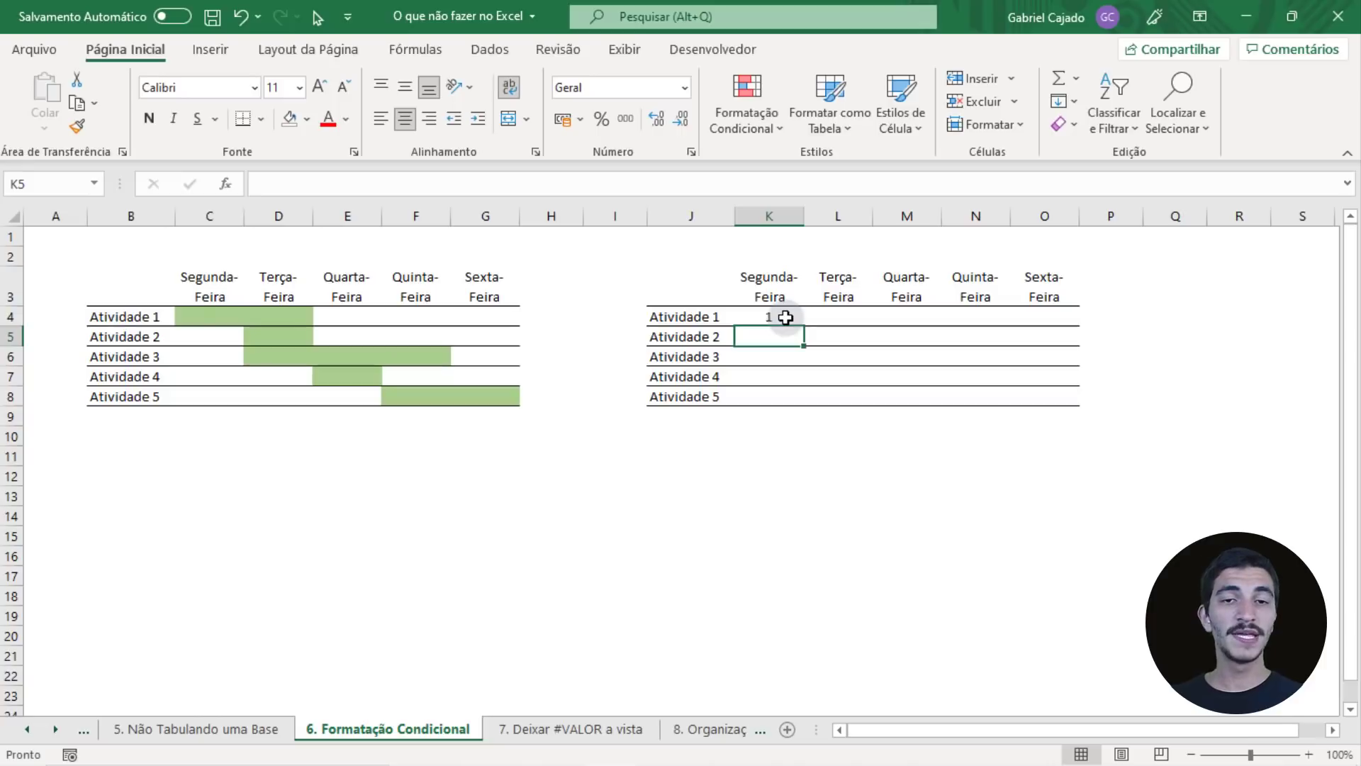
click(784, 319)
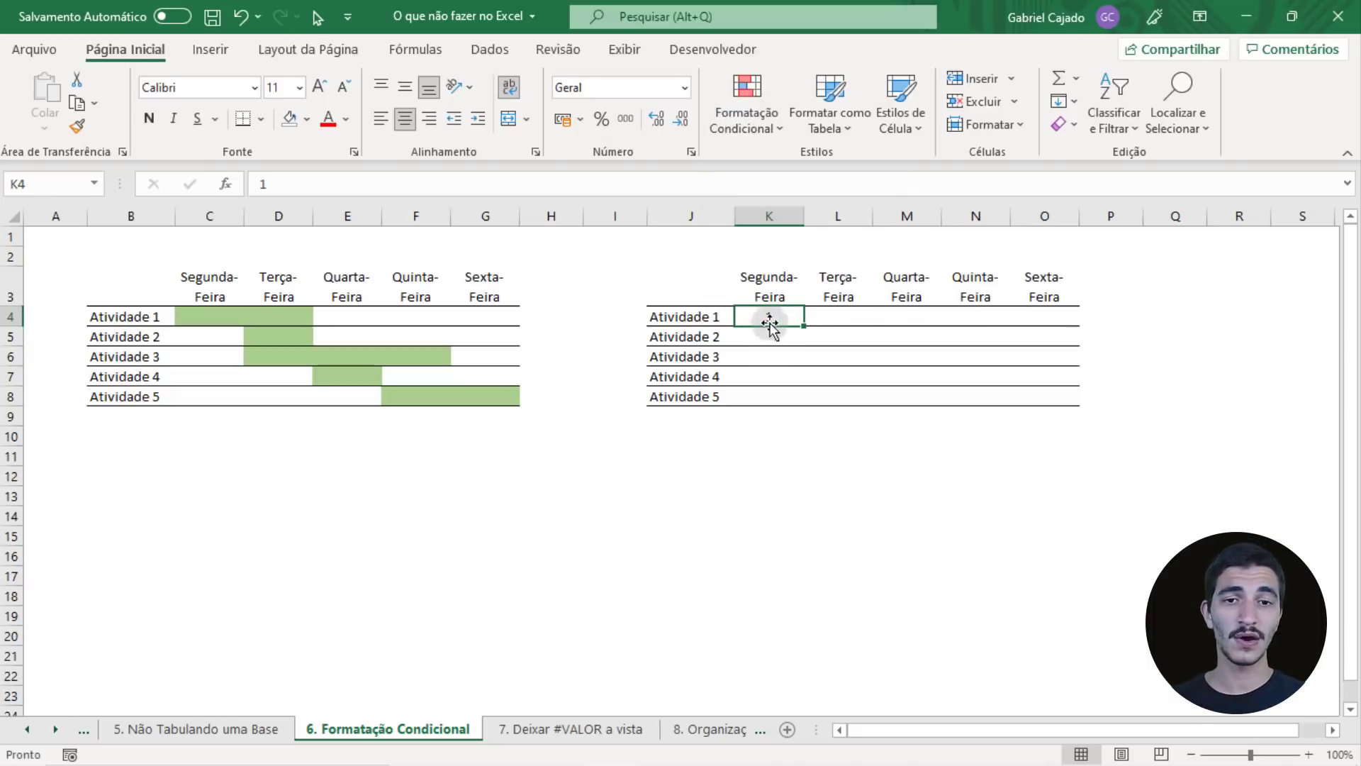
Create an É Igual a conditional formatting rule for K4:O8 with the value 1 and choose Formato Personalizado.
drag(778, 316, 1067, 398)
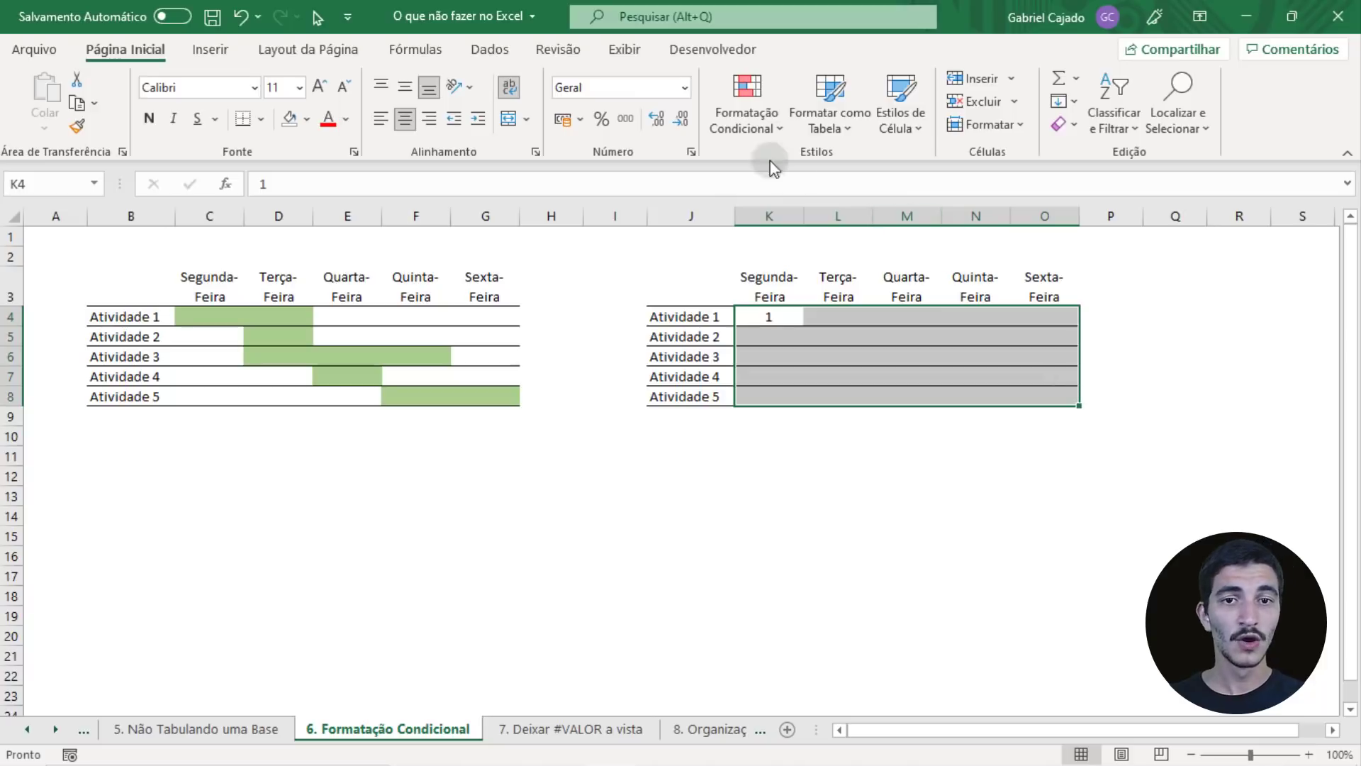
click(764, 127)
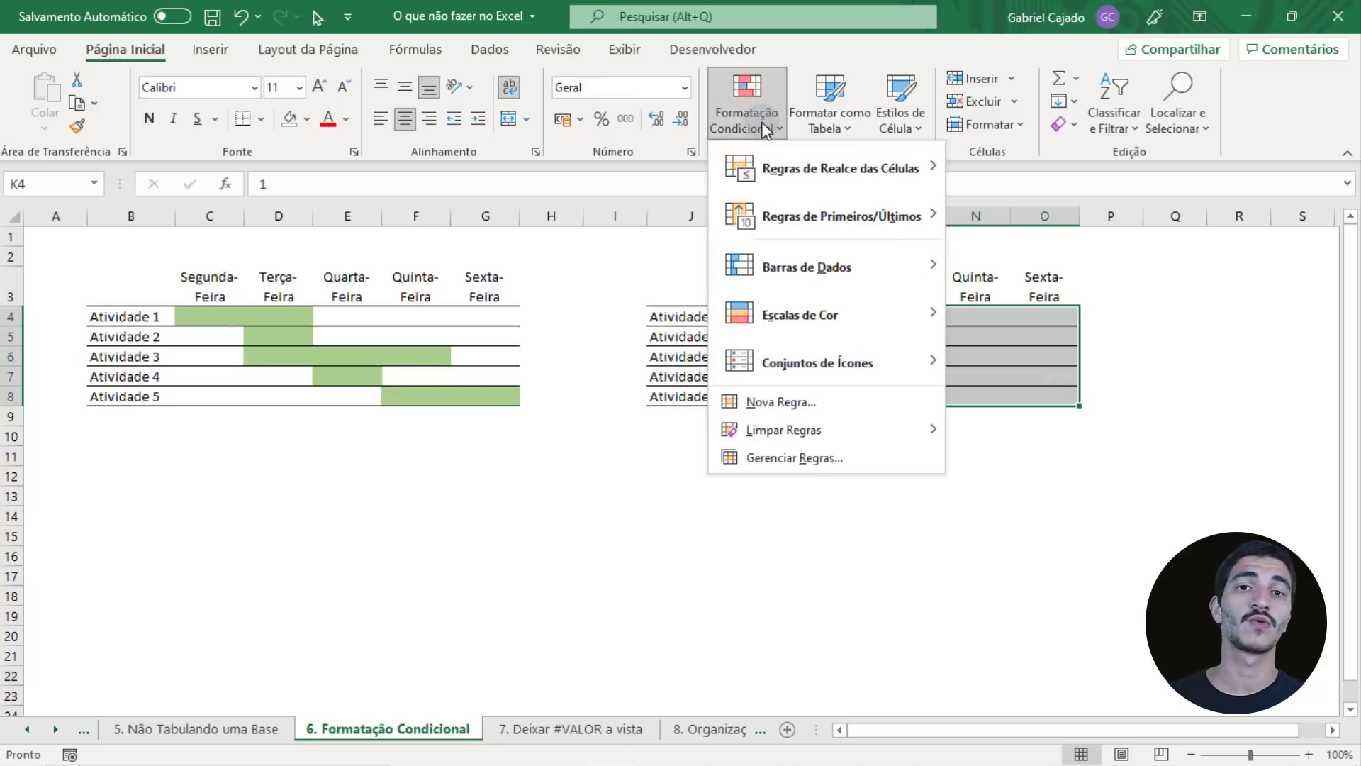
mouse_move(845, 171)
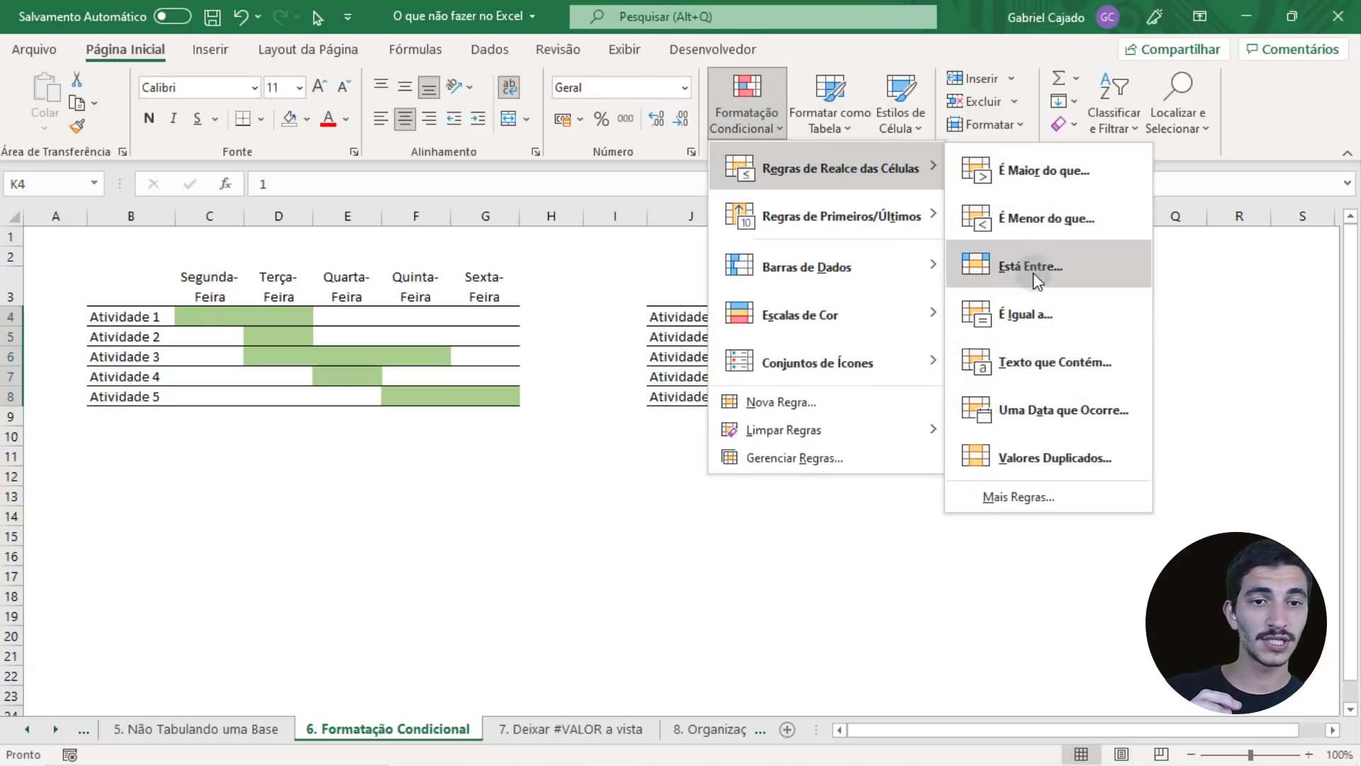
click(1031, 316)
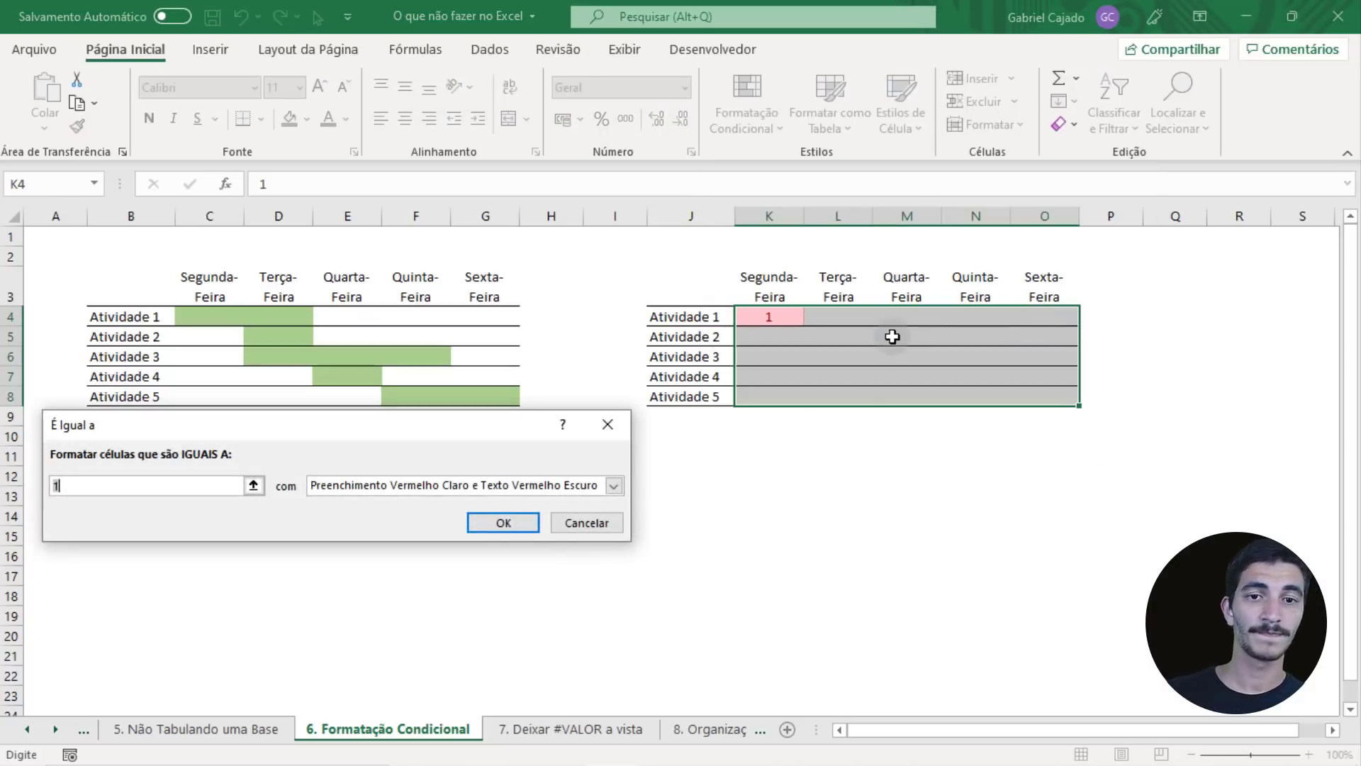
text(1)
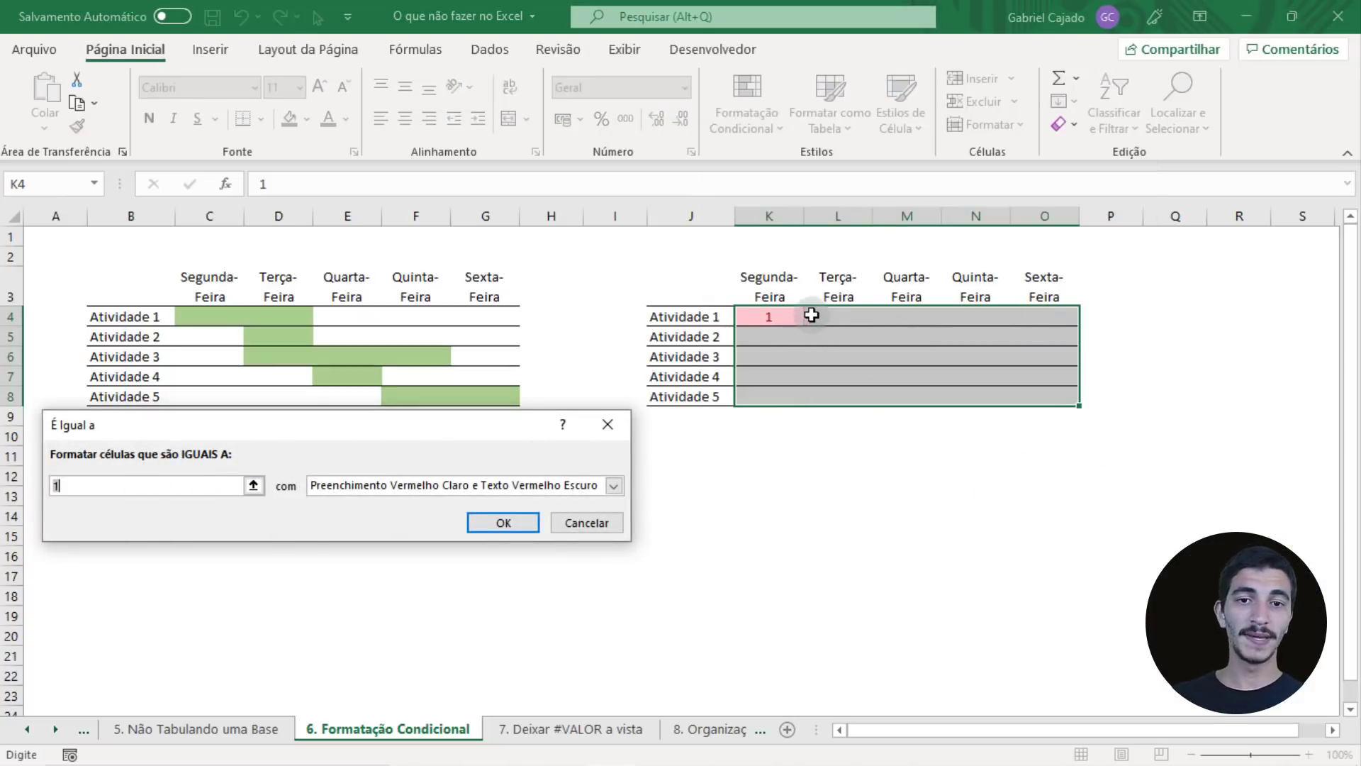
click(569, 492)
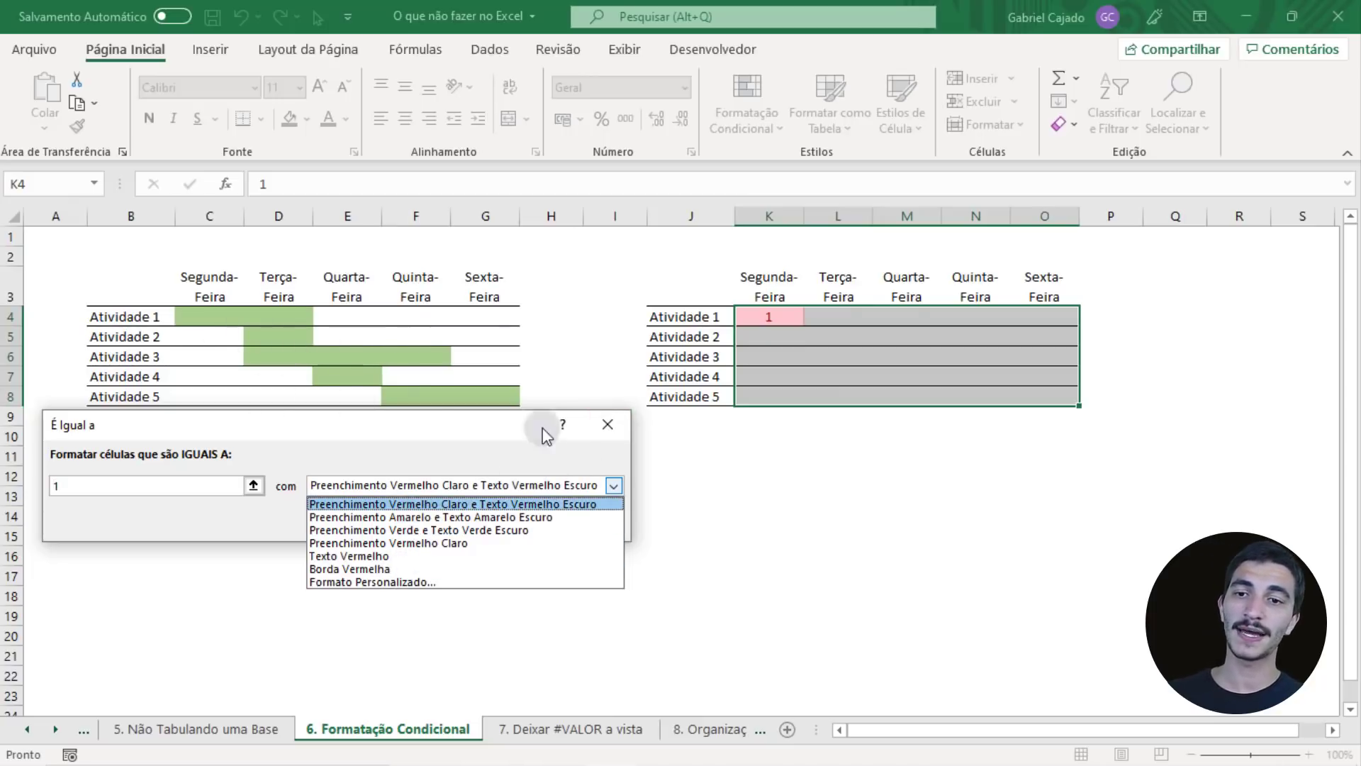
click(381, 583)
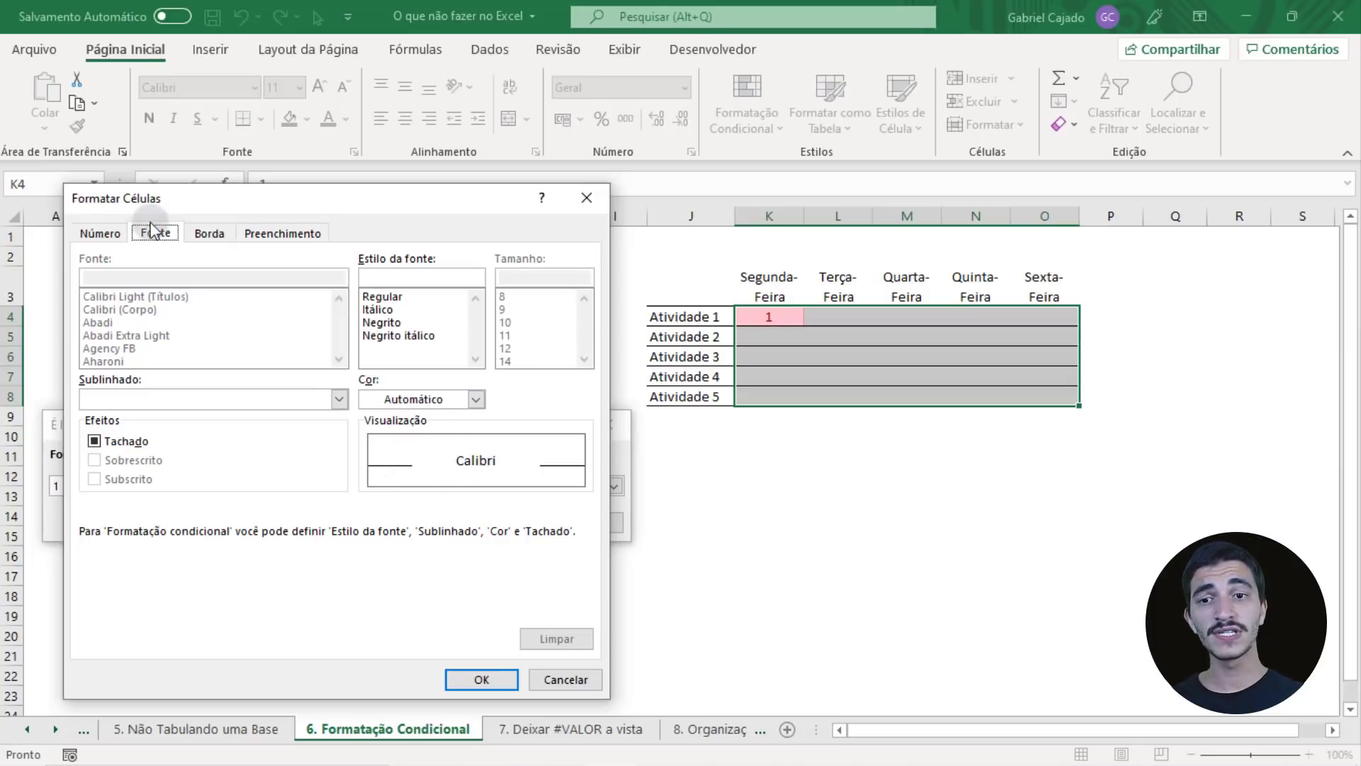
Give the rule's custom format a light green fill with a matching light green font colour, and apply the rule.
click(270, 237)
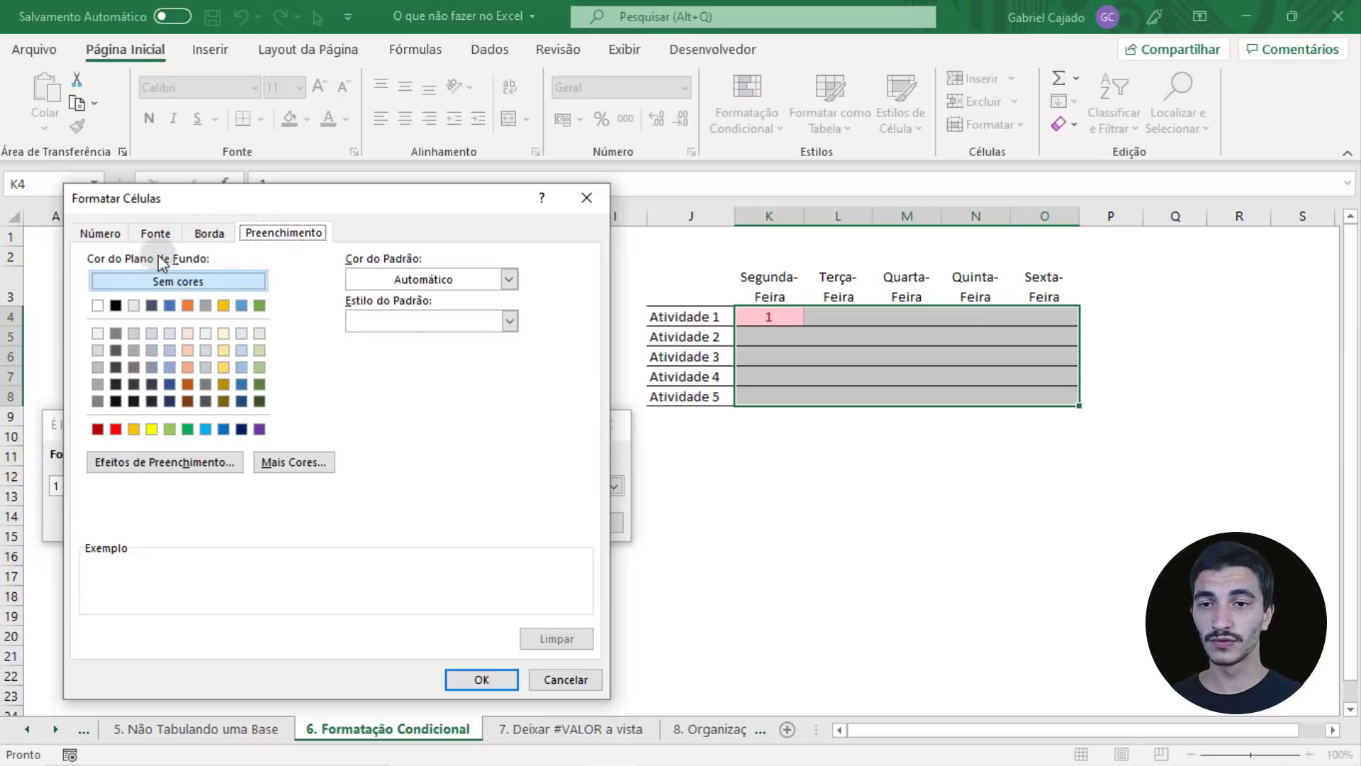
click(259, 368)
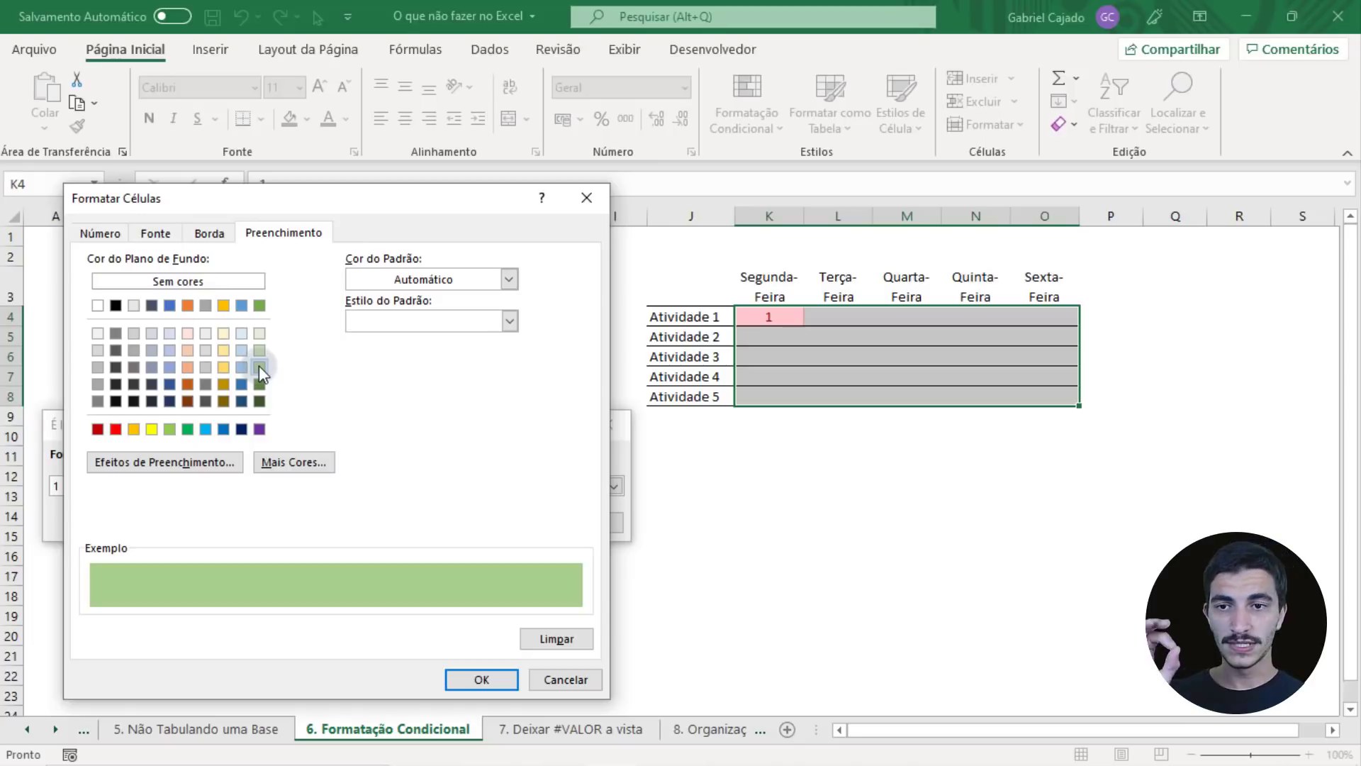
click(156, 234)
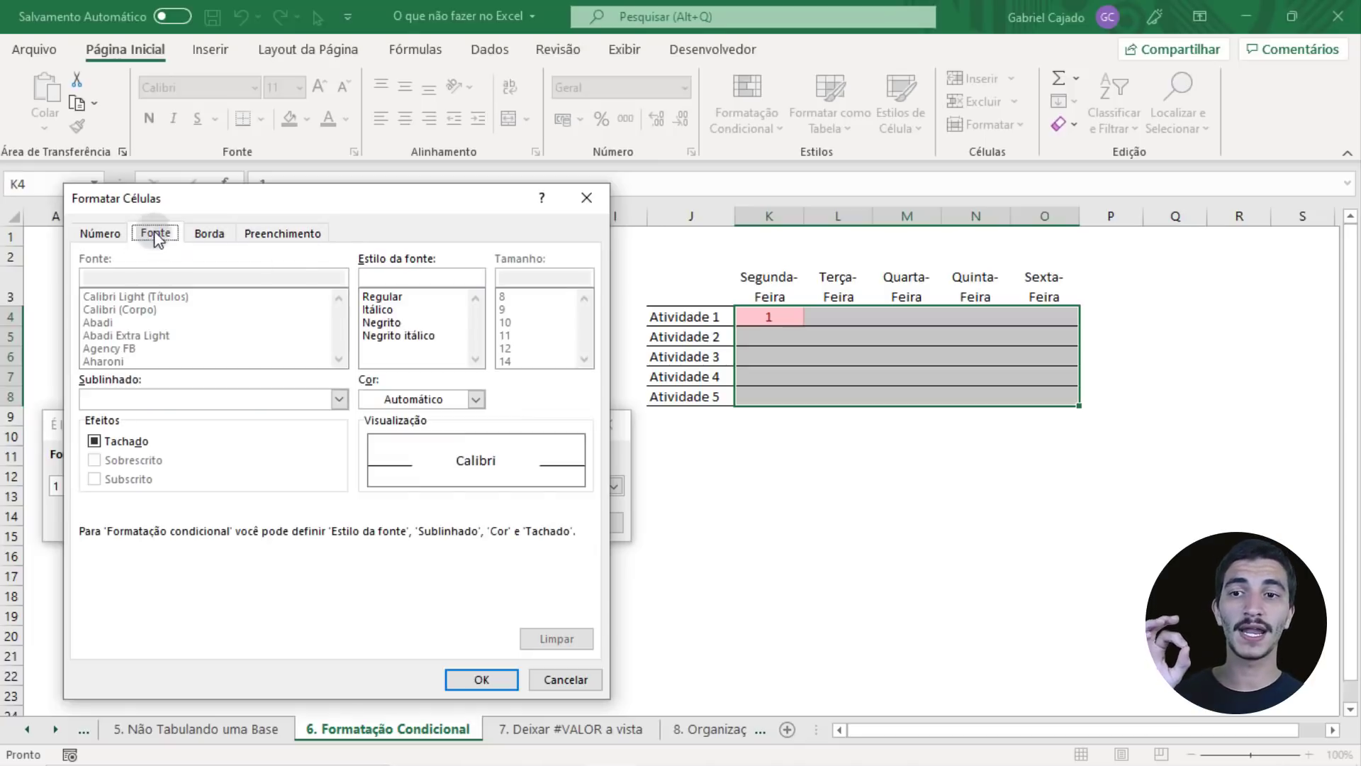
click(441, 399)
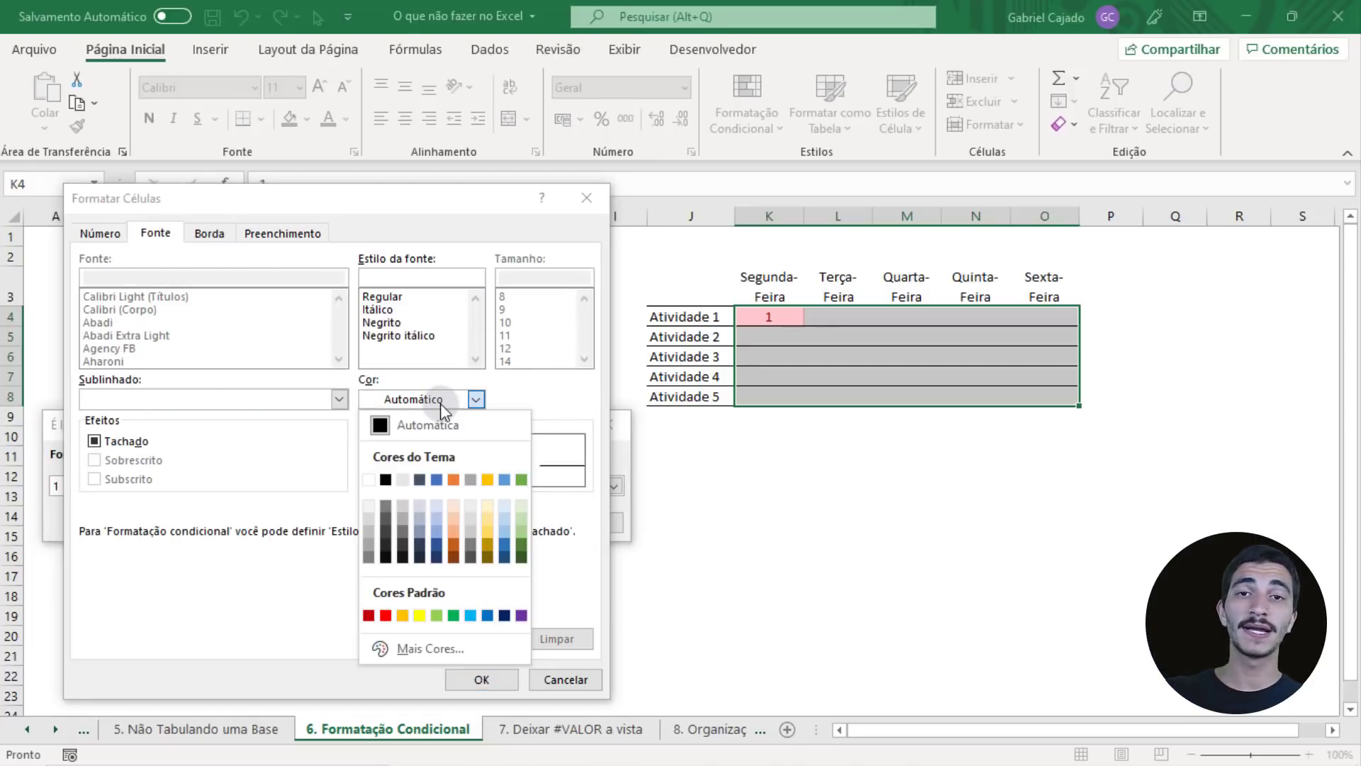
click(520, 533)
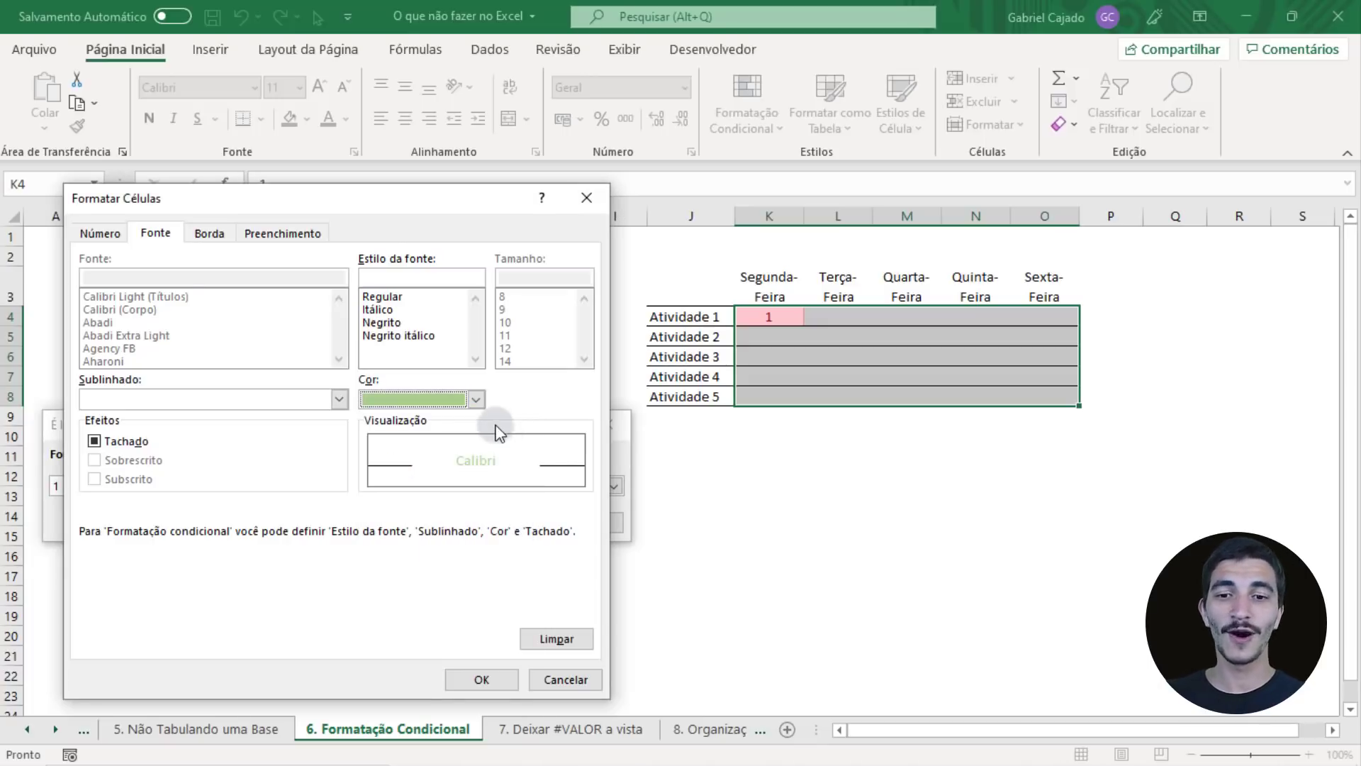
click(477, 679)
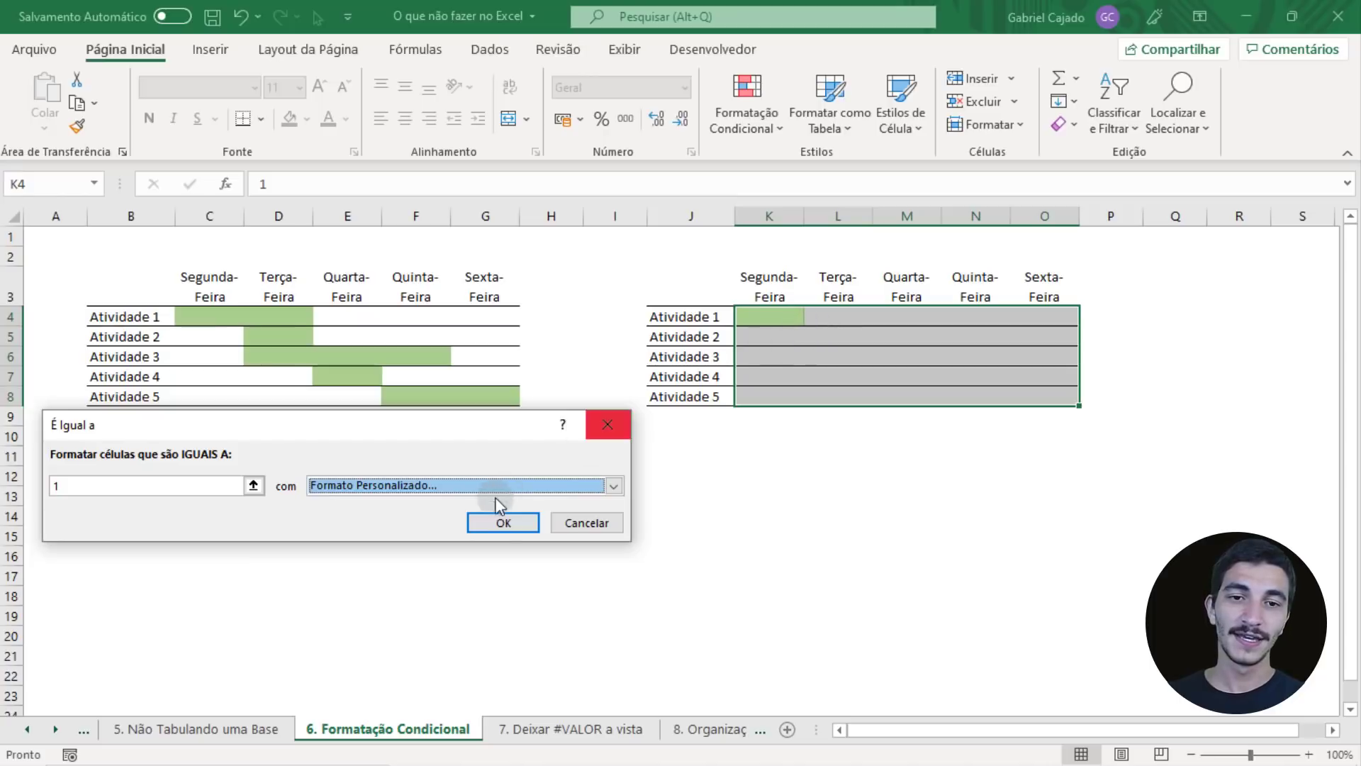
click(501, 523)
click(822, 471)
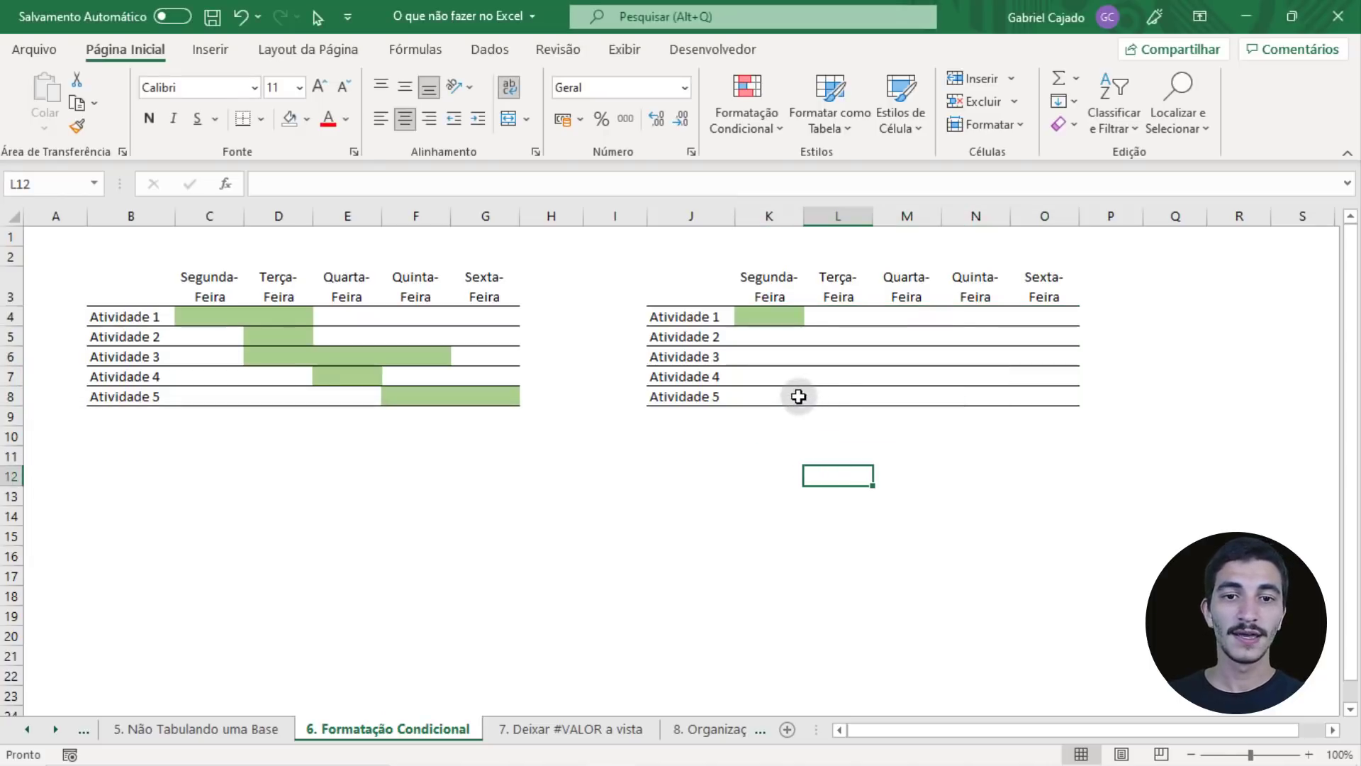
Mark Atividade 2 and Atividade 1 on Terça-Feira in the conditionally formatted schedule by entering 1 in L5 and L4.
click(866, 339)
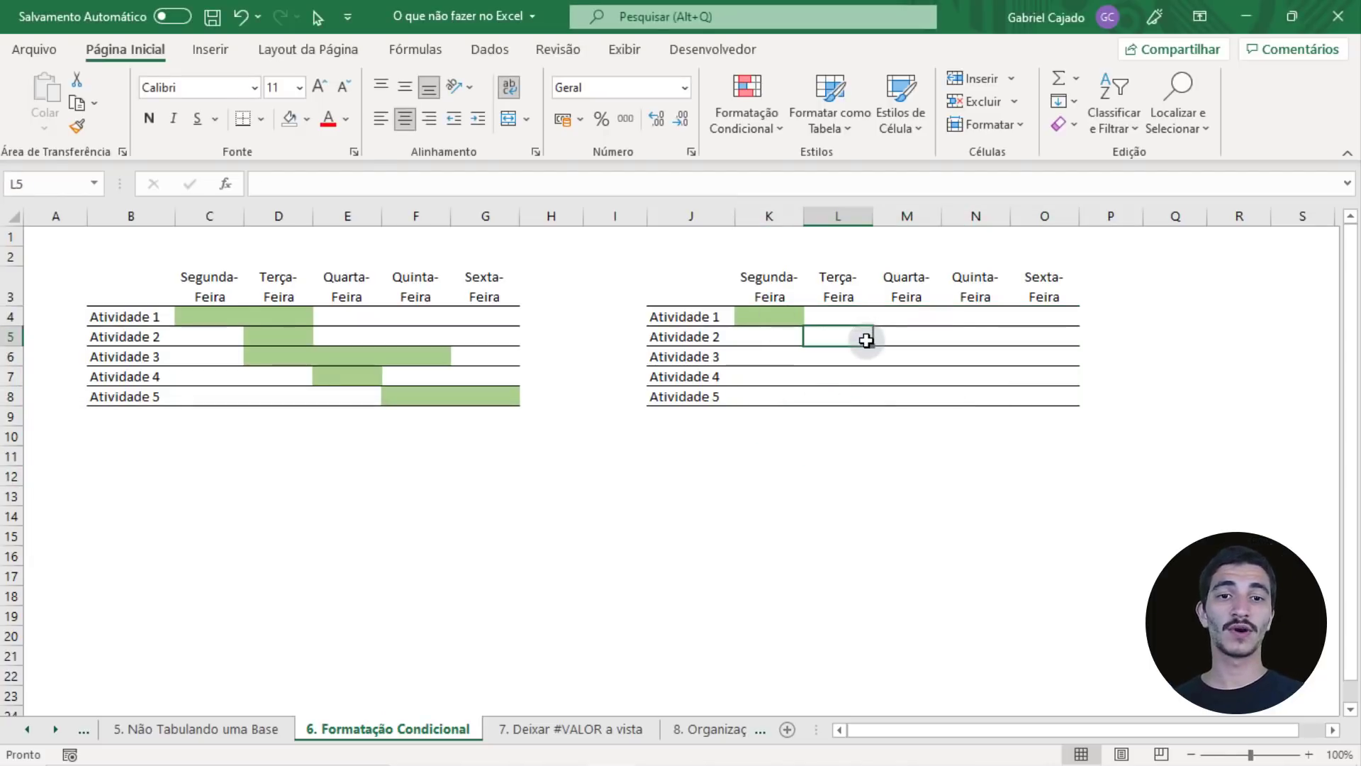
text(1)
key(Return)
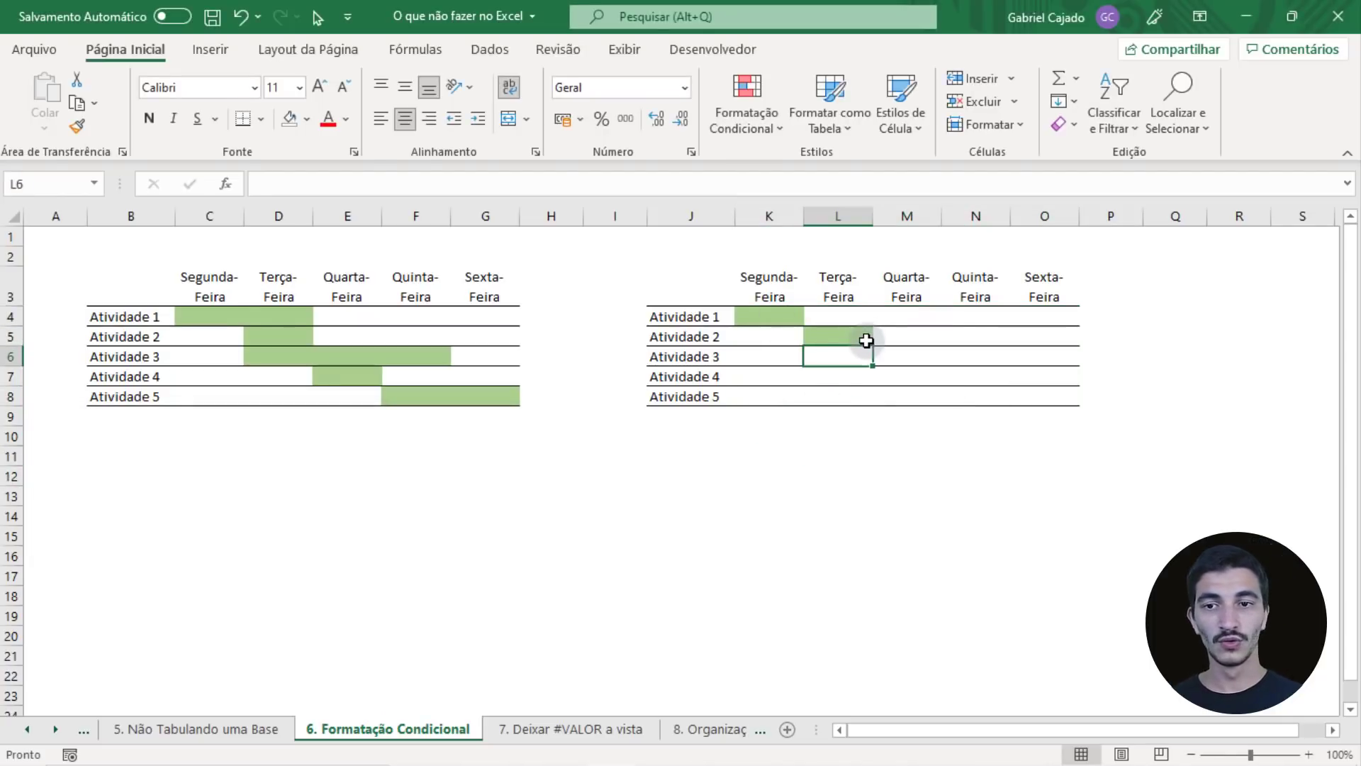
key(Up)
key(Up)
key(Right)
key(Right)
key(Left)
key(Left)
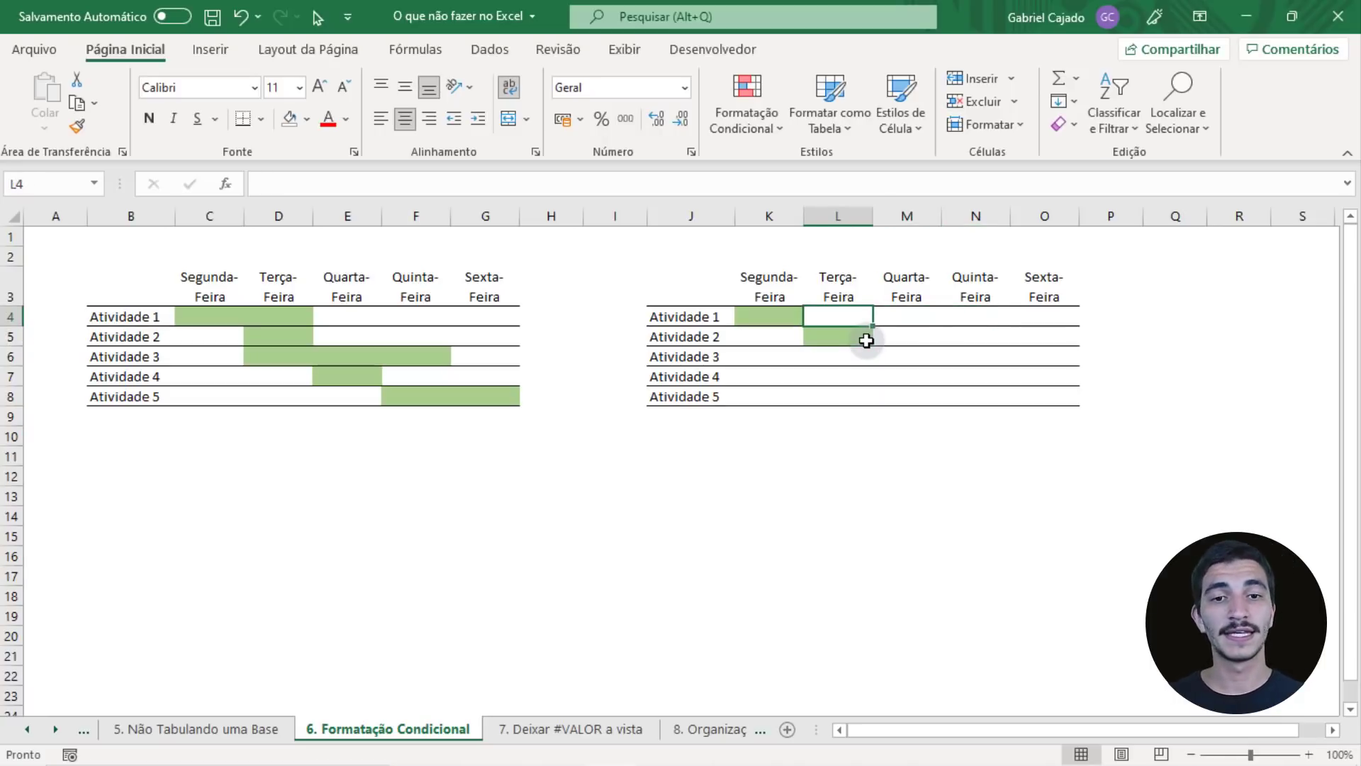
text(1)
key(Return)
Mark Atividade 3 from Terça-Feira to Quinta-Feira by entering 1 in L6, M6 and N6.
key(Down)
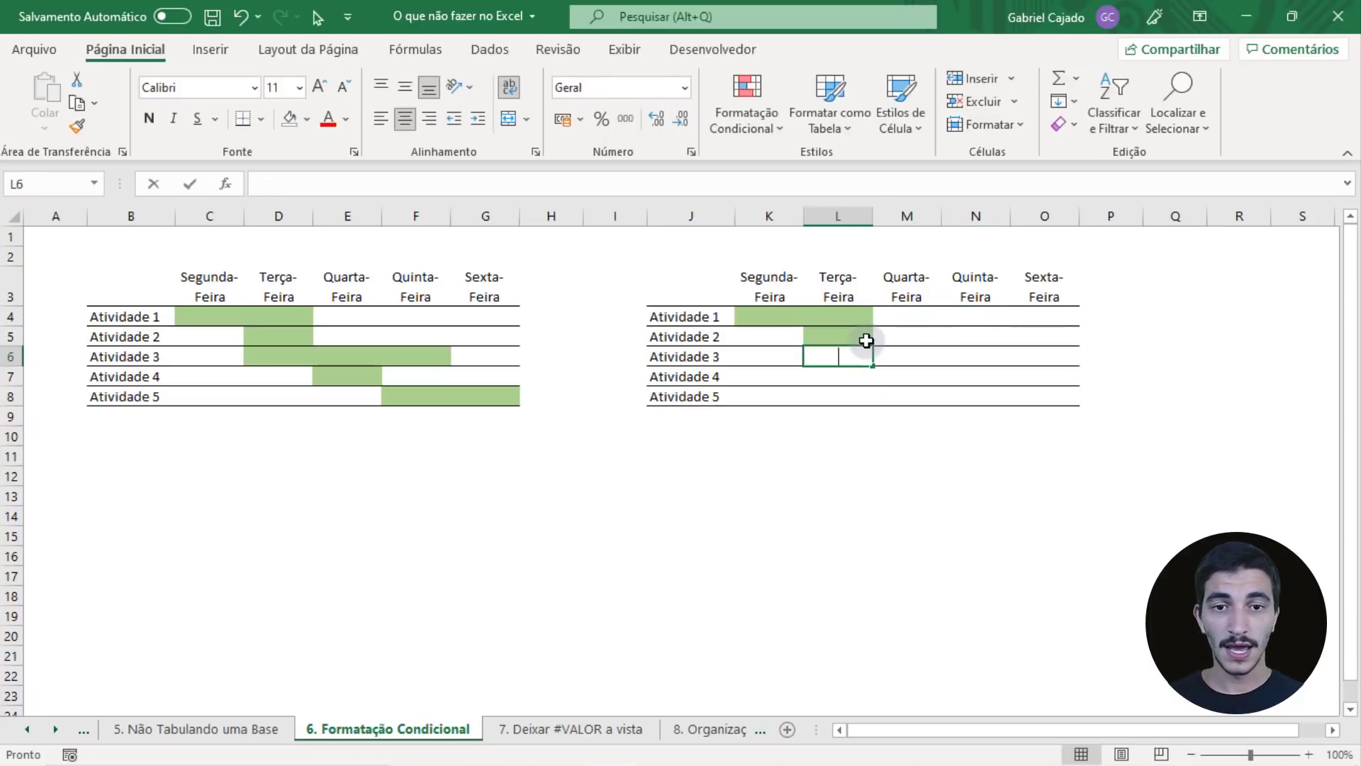
text(1)
key(Right)
text(1)
key(Right)
text(1)
key(Left)
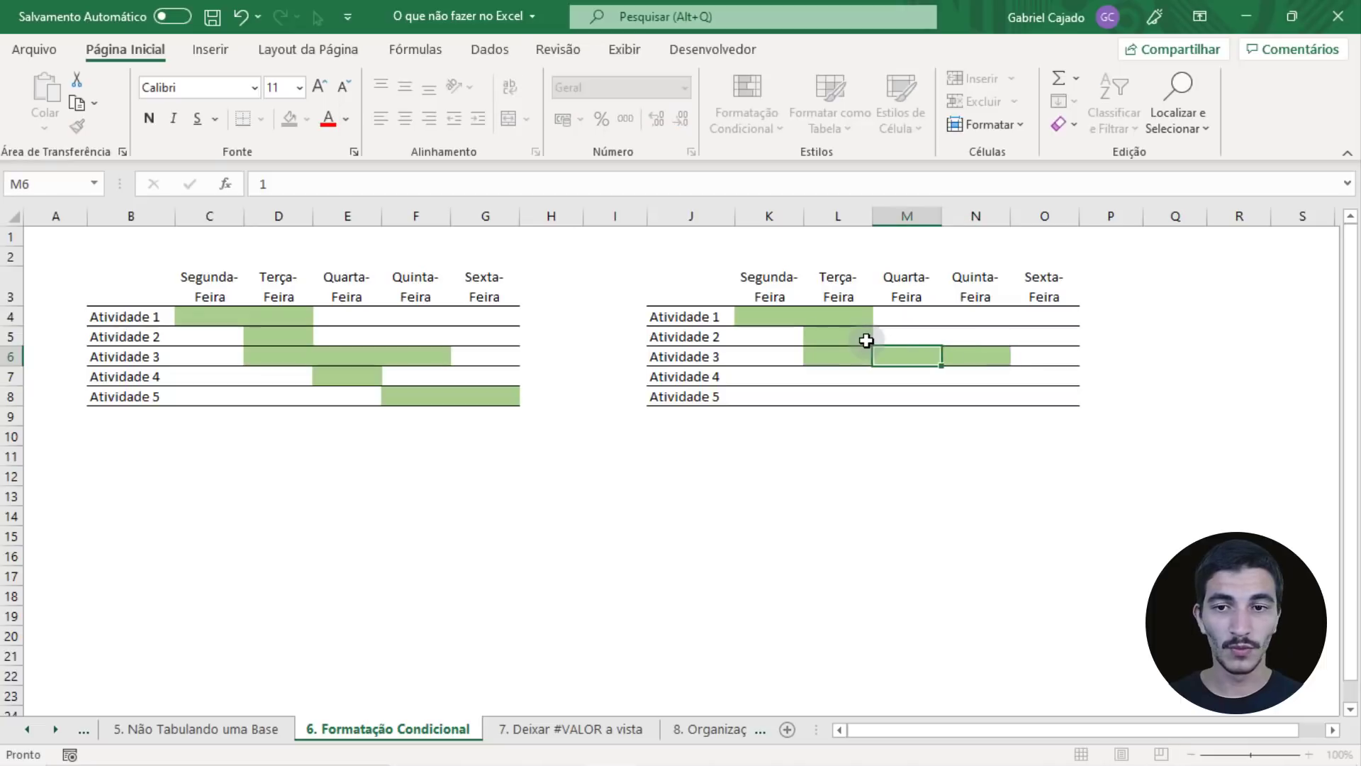
Enter 1 in M7 for Atividade 4 on Quarta-Feira, and in N8 and O8 for Atividade 5 on Quinta-Feira and Sexta-Feira.
key(Down)
text(1)
key(Right)
key(Down)
text(1)
key(Right)
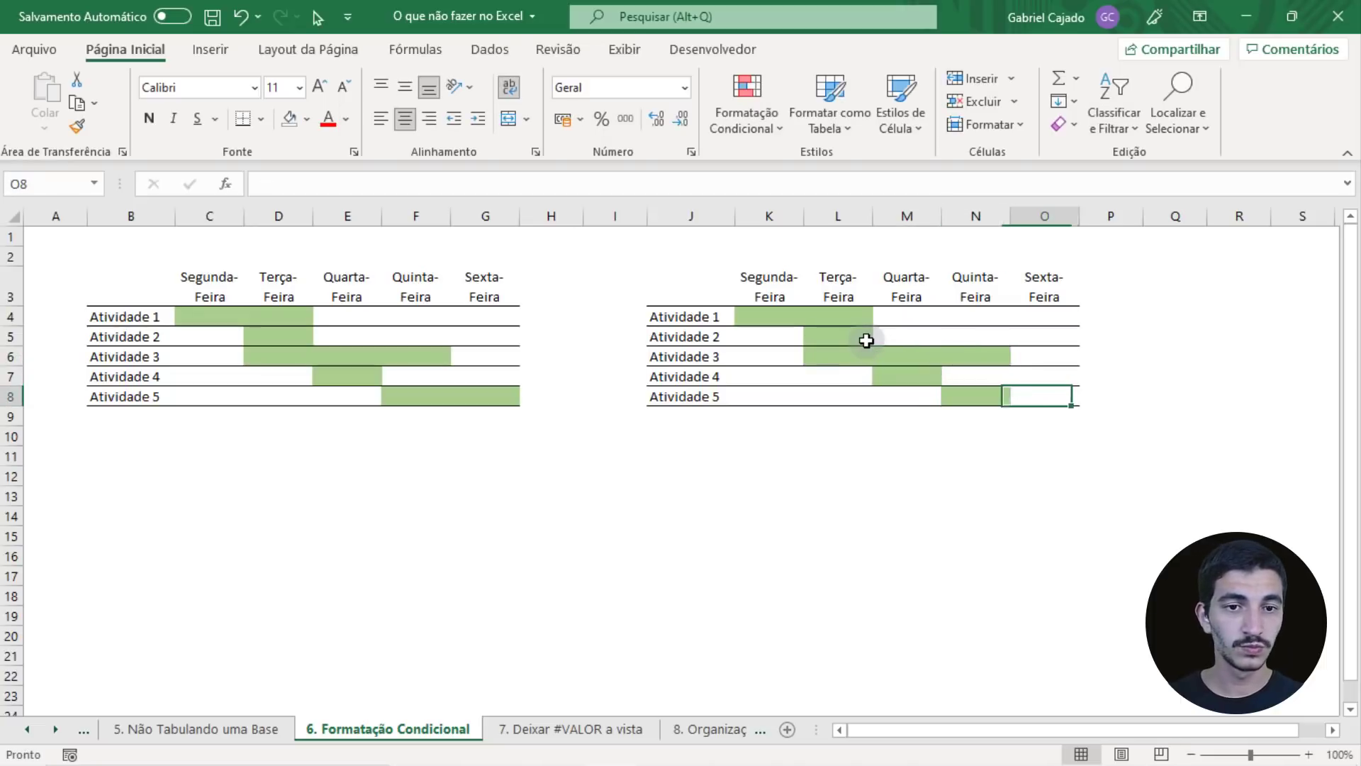
text(1)
key(Return)
key(Left)
key(Down)
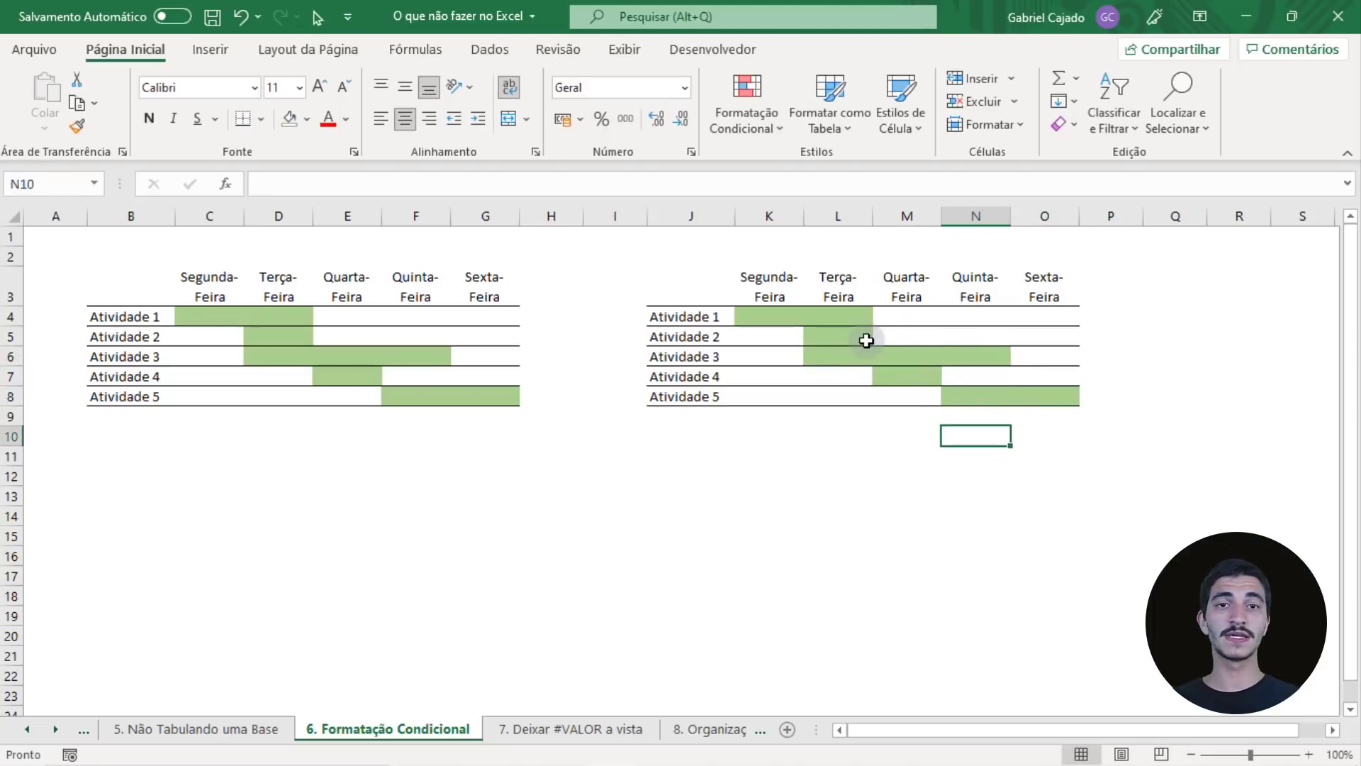
Compare the manually coloured schedule C4:G8 with the conditionally formatted schedule K4:O8.
drag(190, 316, 487, 394)
drag(771, 316, 1059, 398)
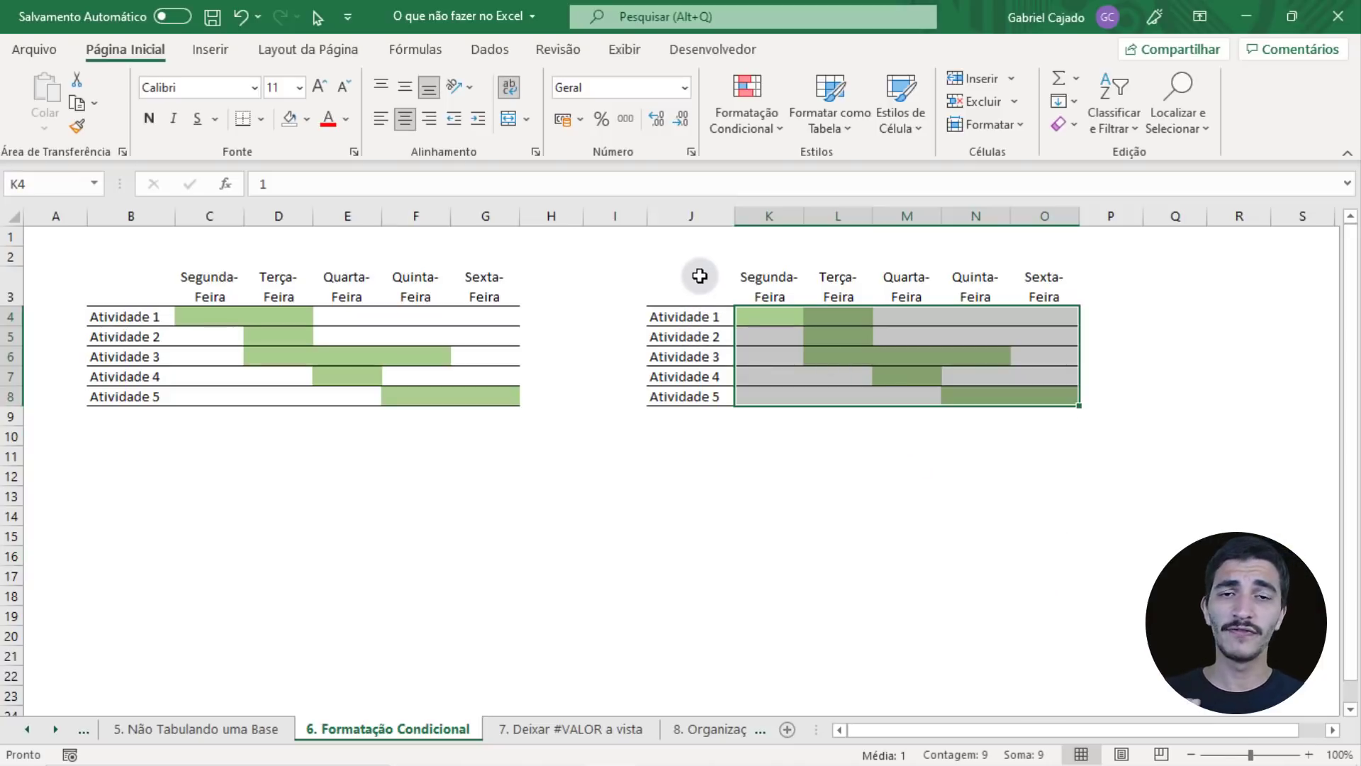
click(444, 360)
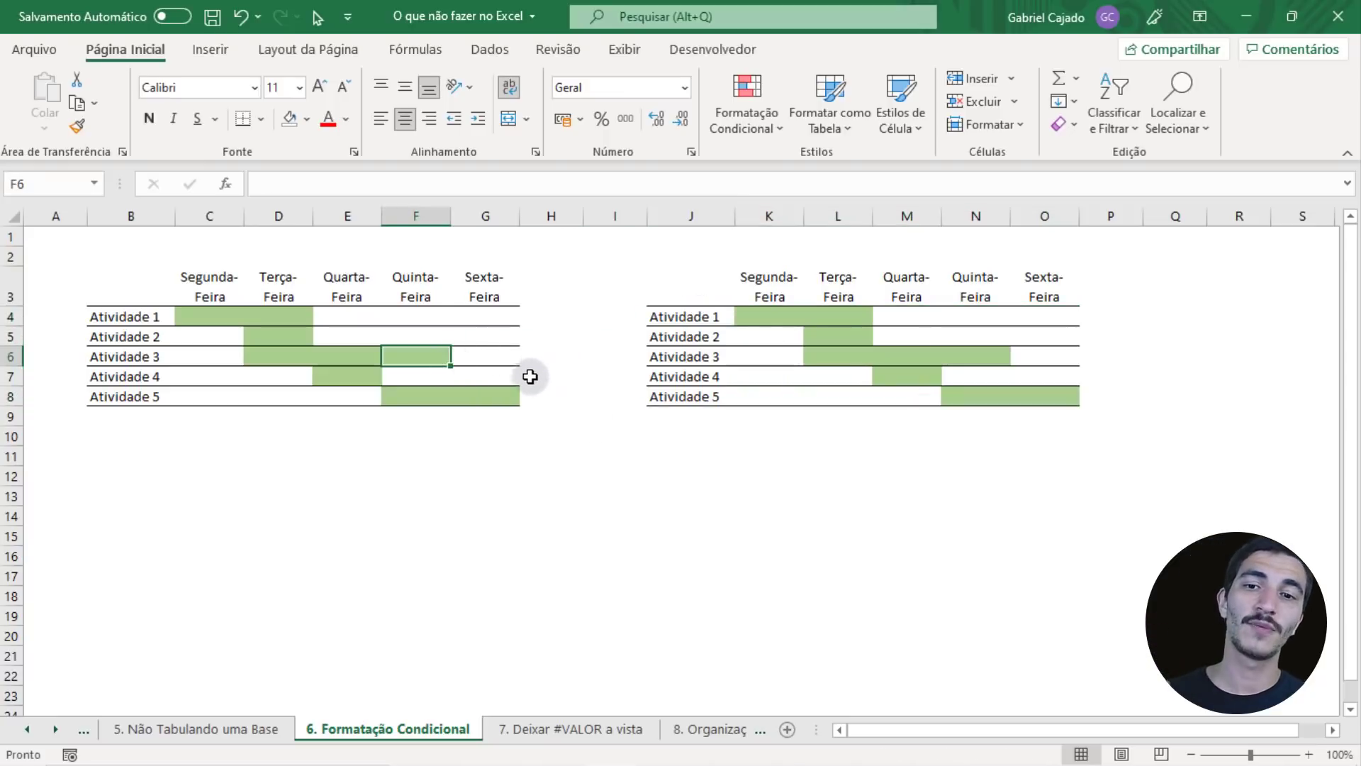
click(863, 318)
click(747, 316)
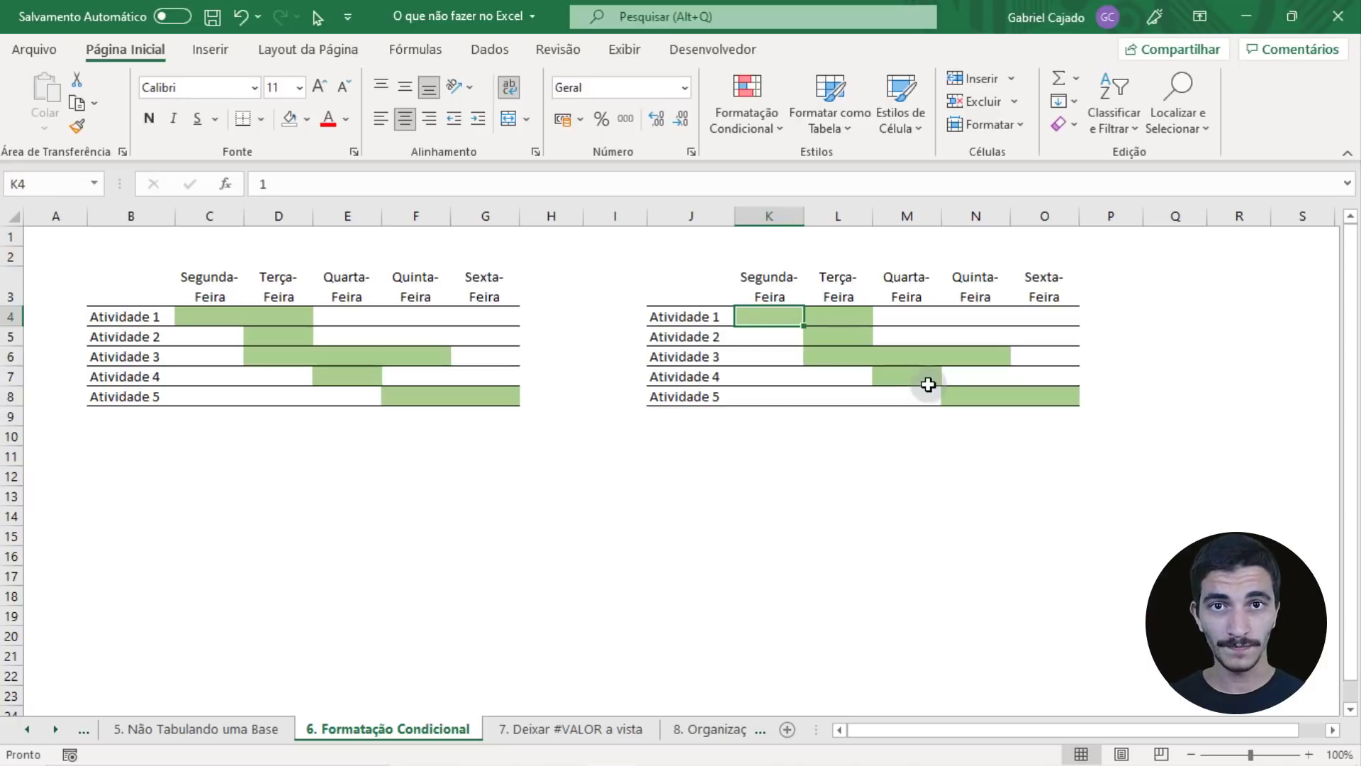
click(551, 496)
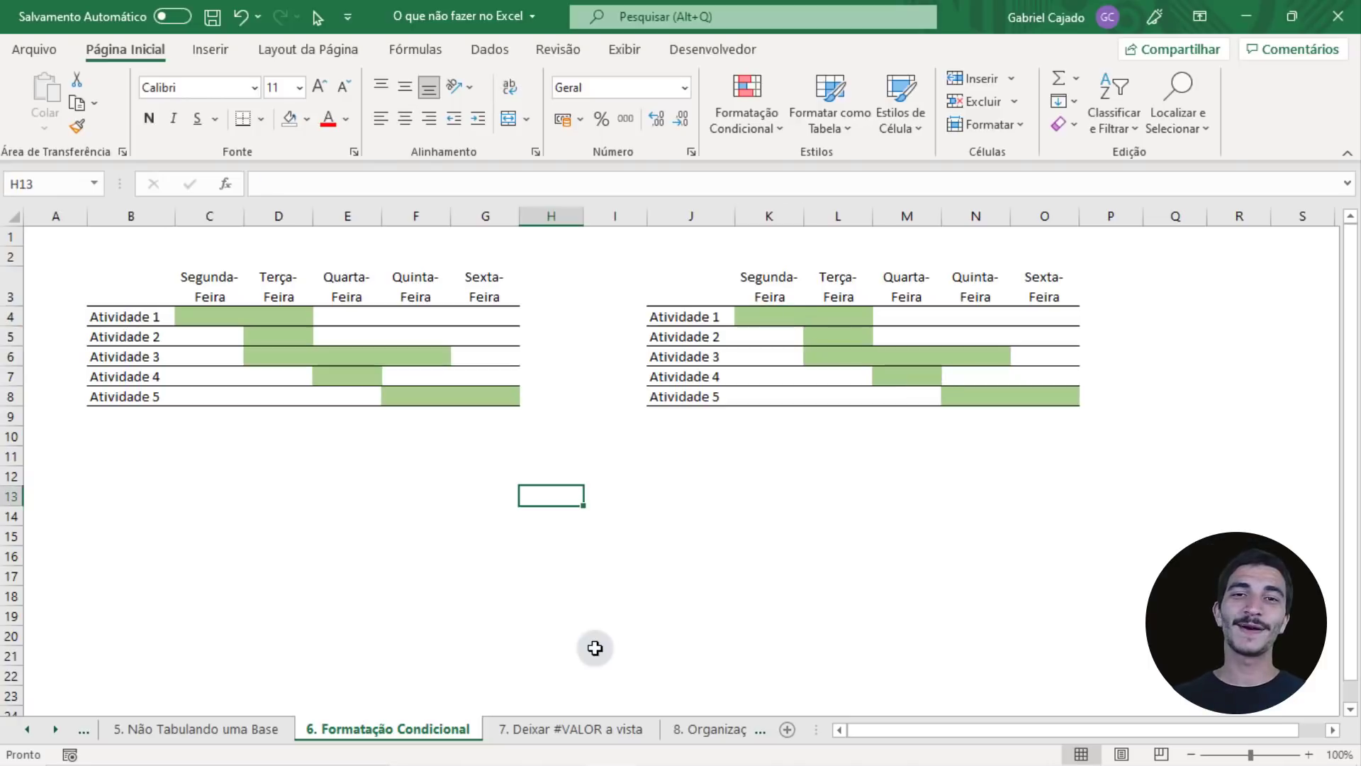
Open the "7. Deixar #VALOR a vista" sheet and examine which cells the Ticket Médio formula in F5 divides.
click(608, 729)
click(524, 432)
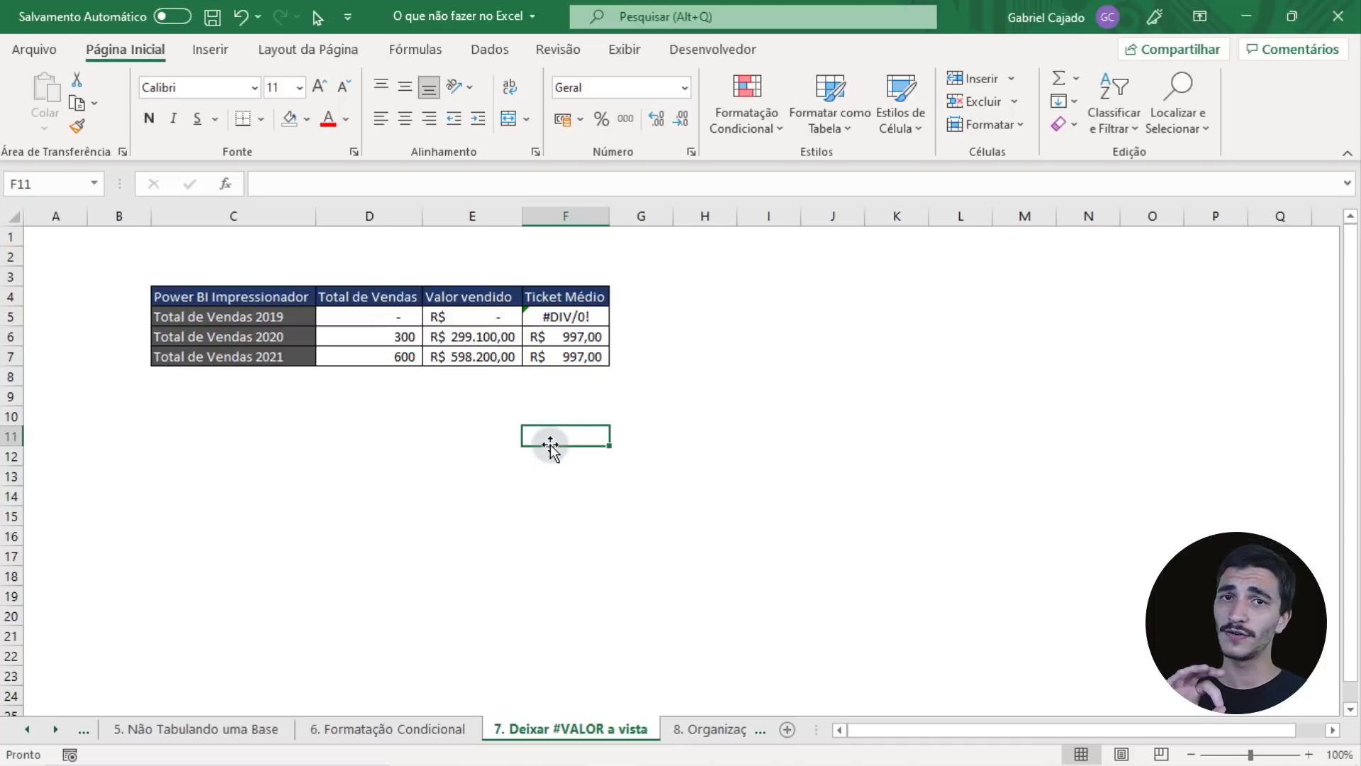
click(572, 316)
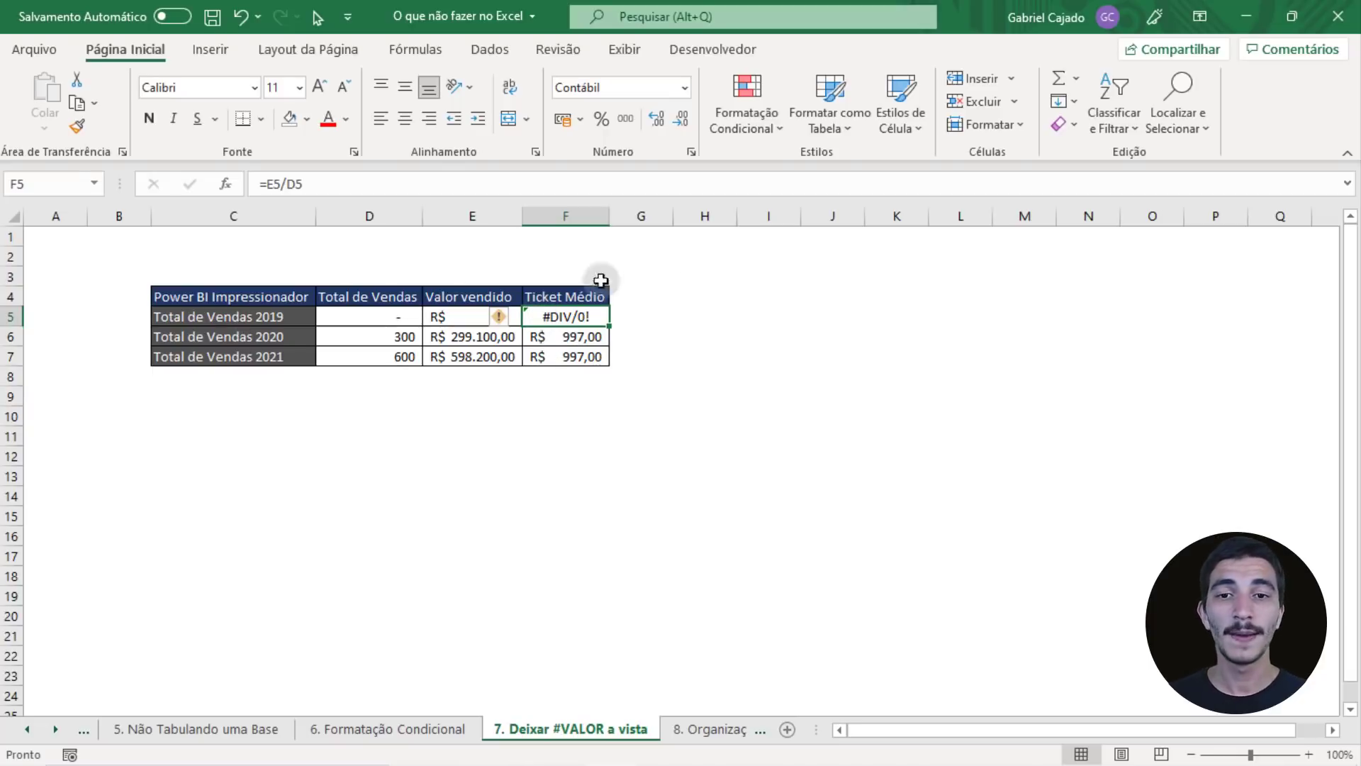
double_click(596, 317)
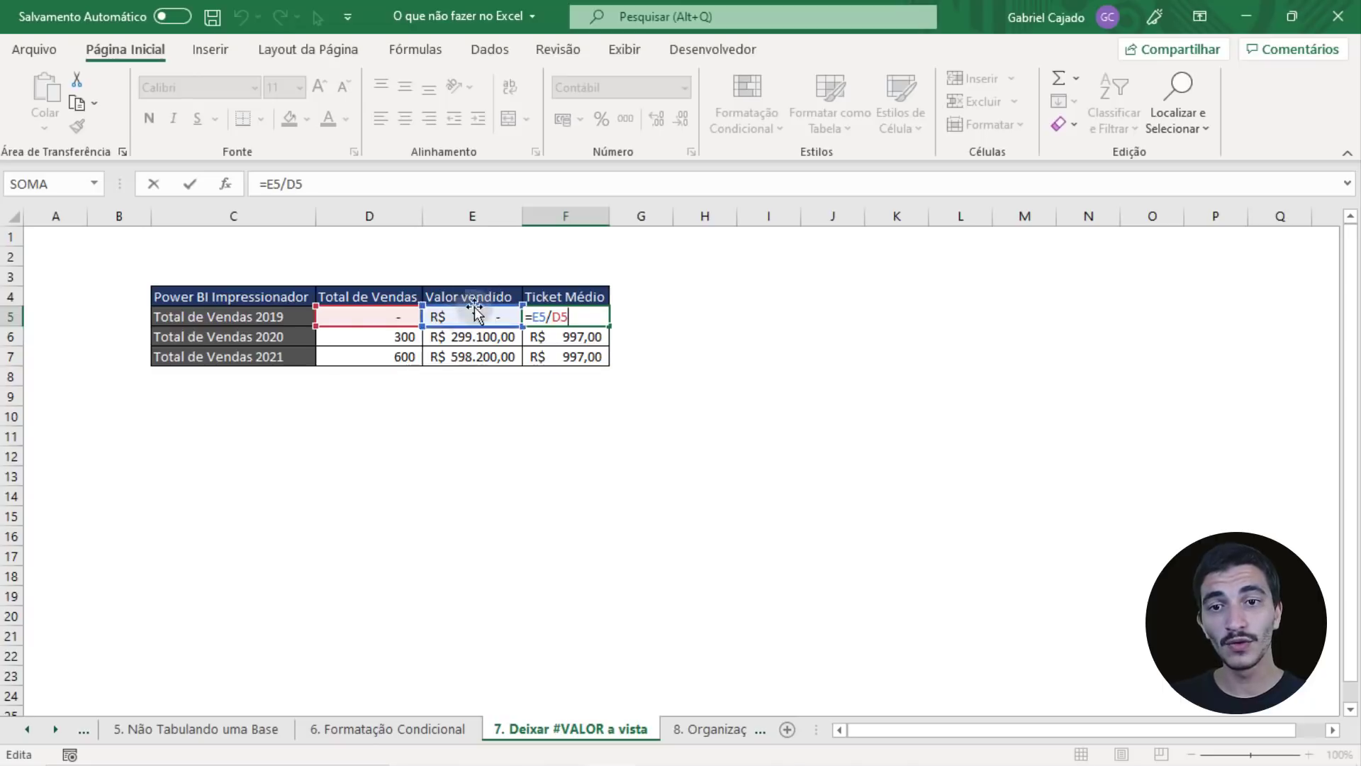
key(Escape)
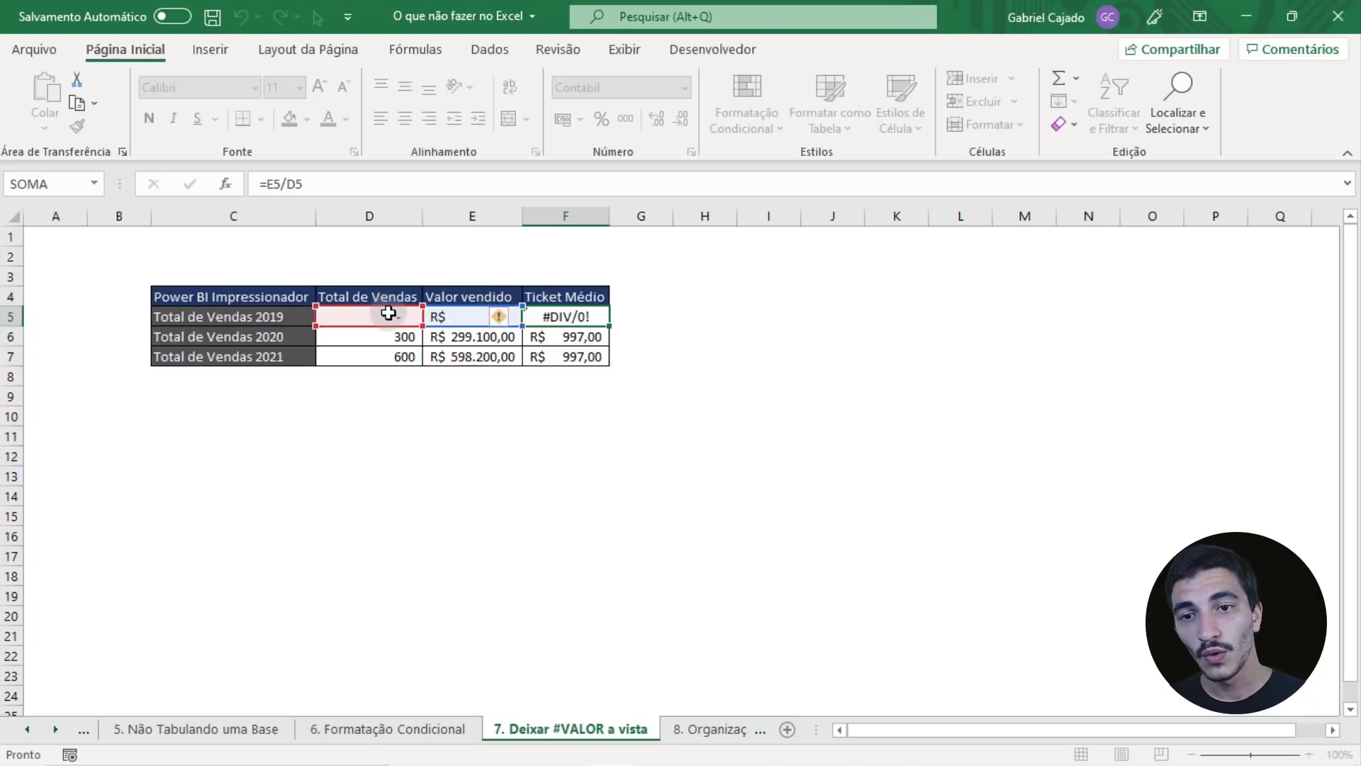
click(465, 335)
Wrap the Ticket Médio division in F5 in an error handler that returns empty text: =SEERRO(E5/D5;"").
click(573, 317)
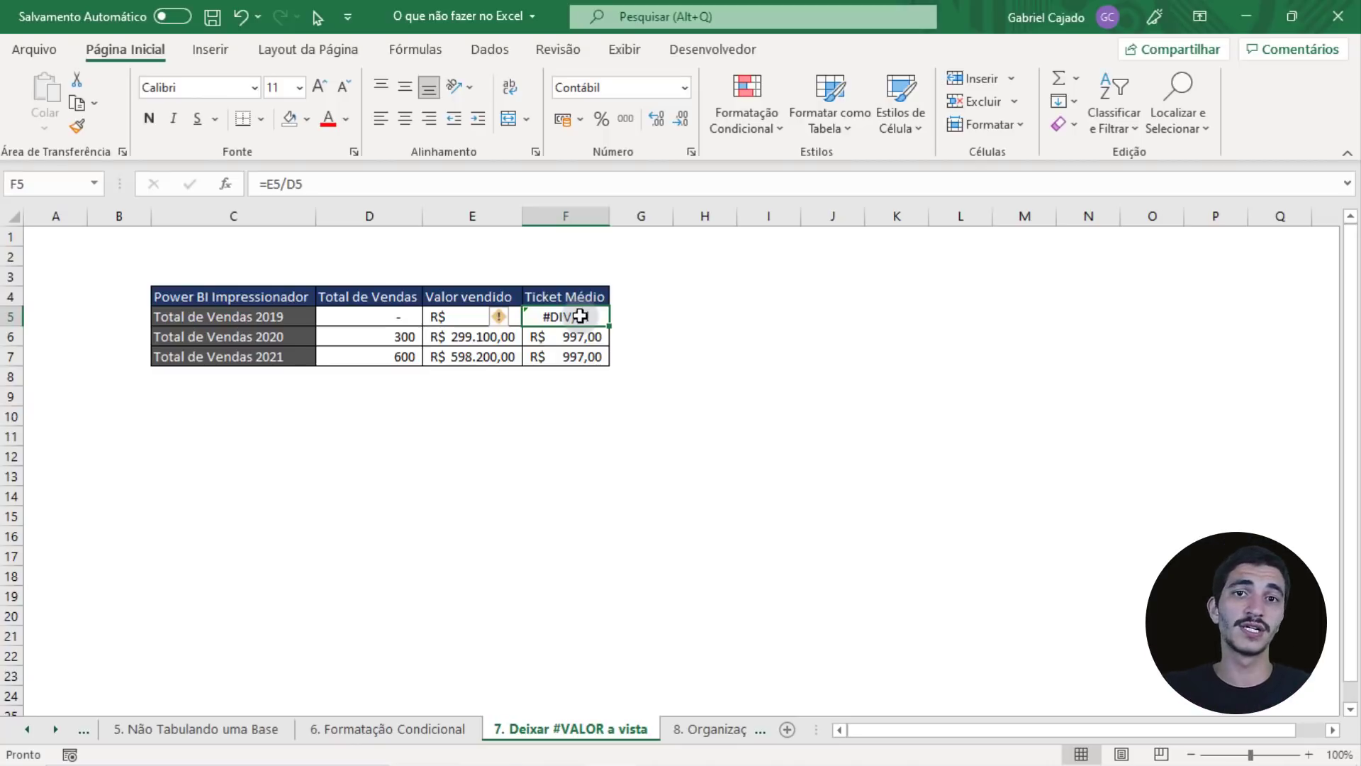
click(281, 185)
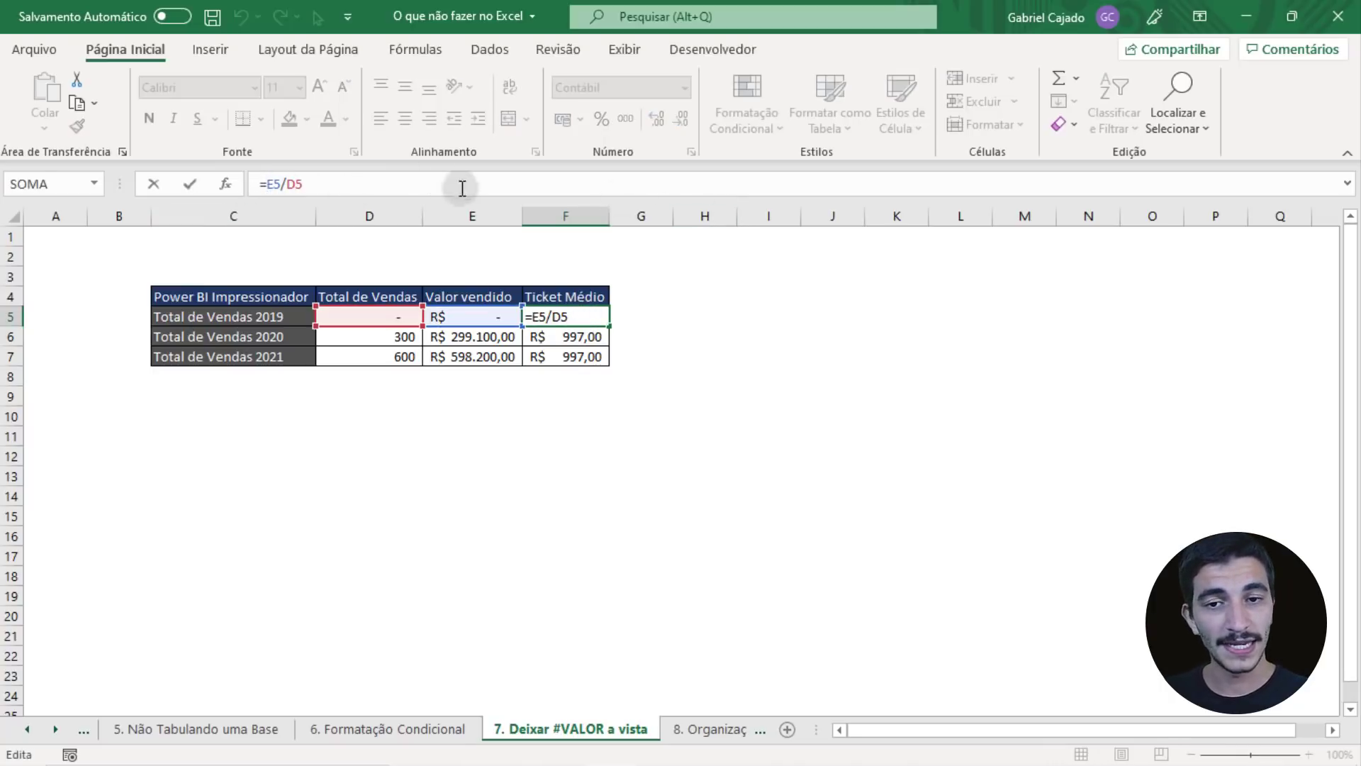
drag(266, 183, 329, 180)
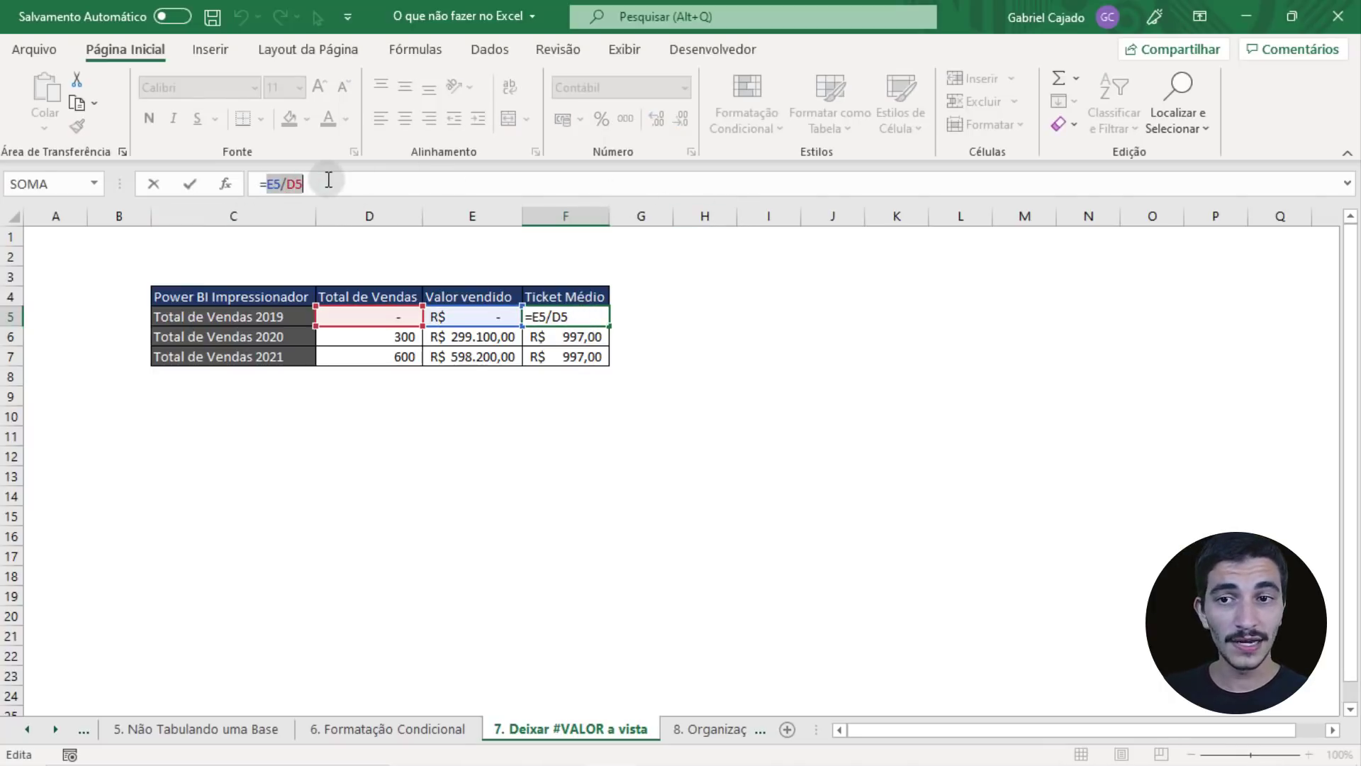
click(268, 184)
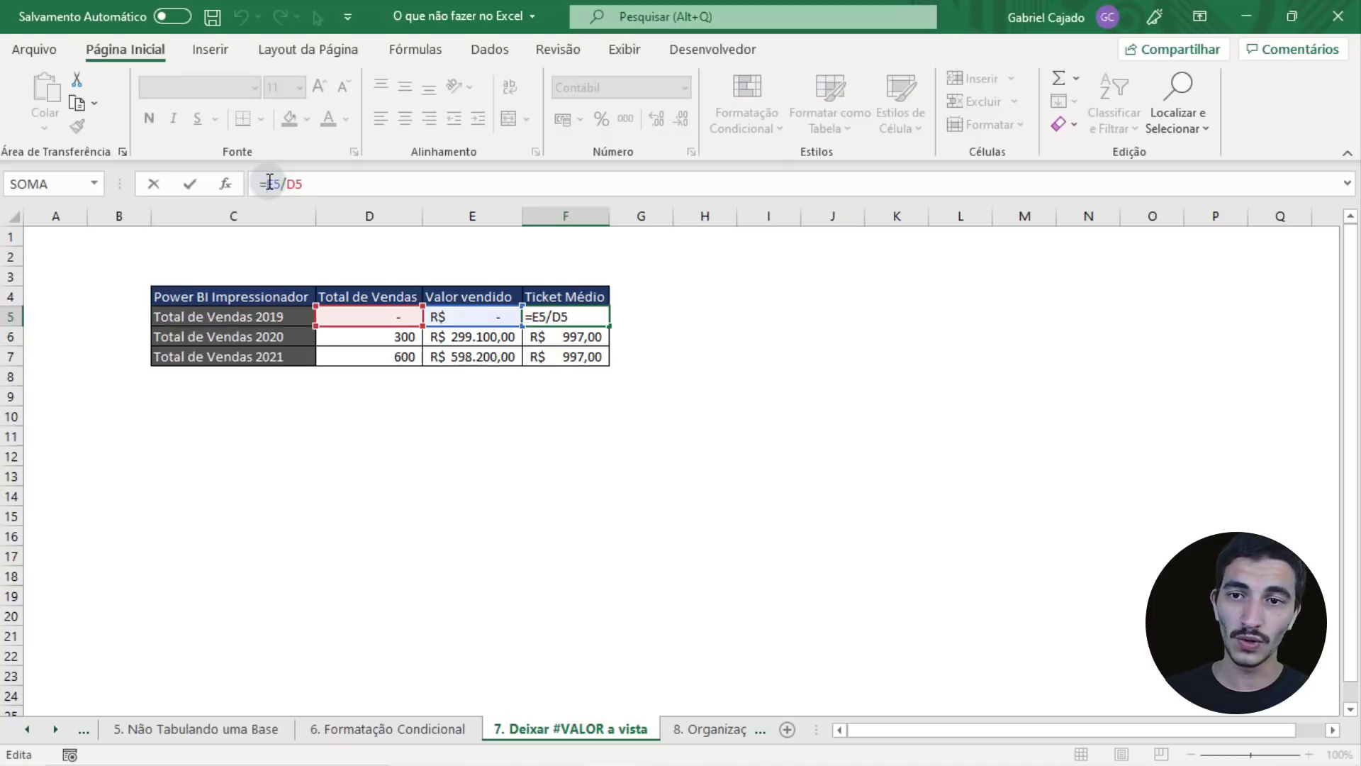
text(SEERRO()
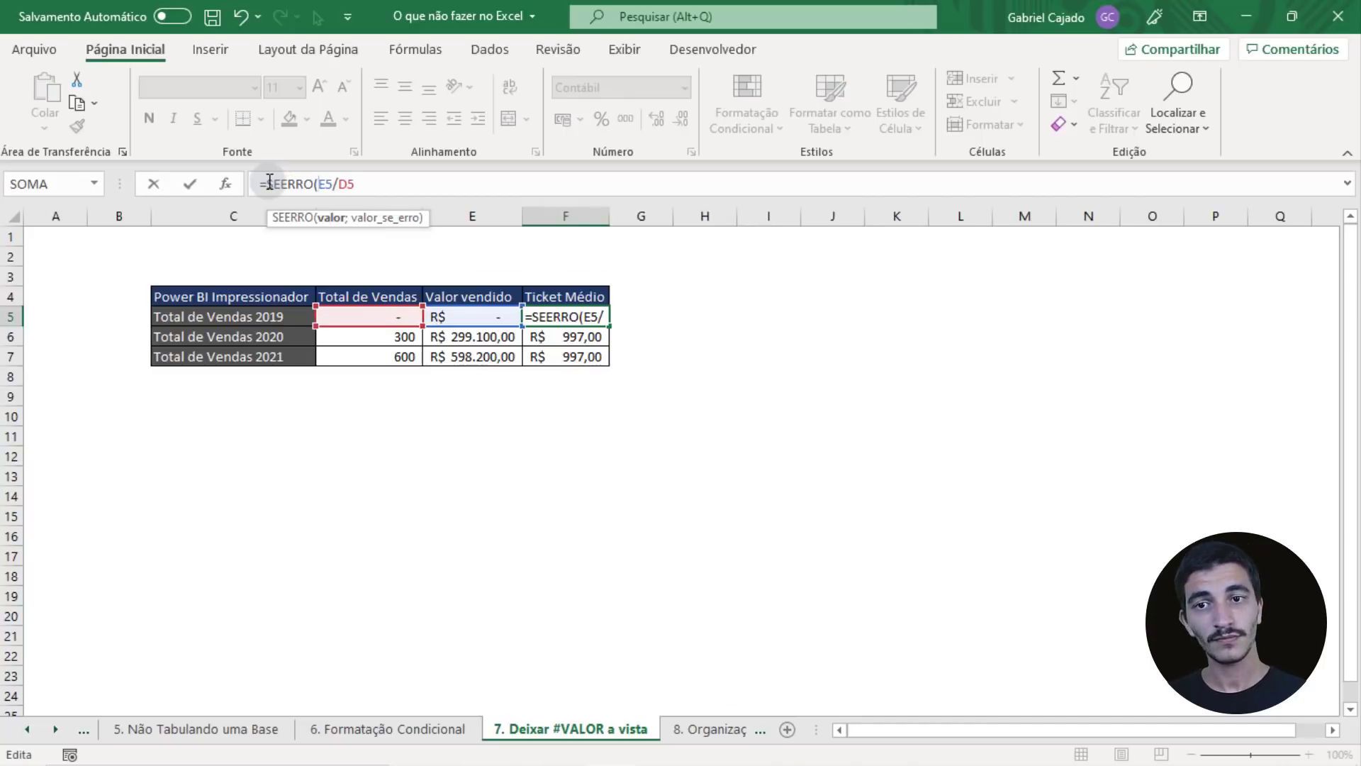
drag(356, 184, 321, 184)
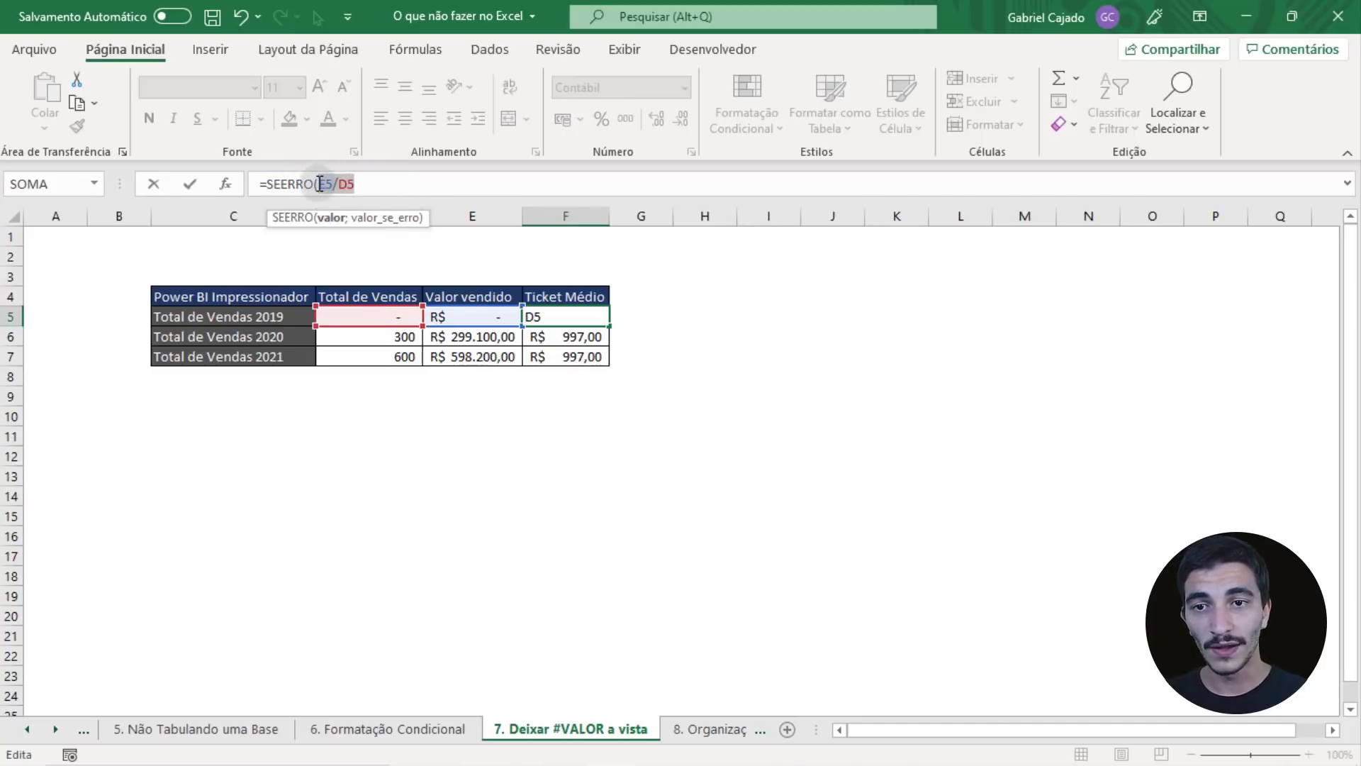
click(365, 184)
text(;)
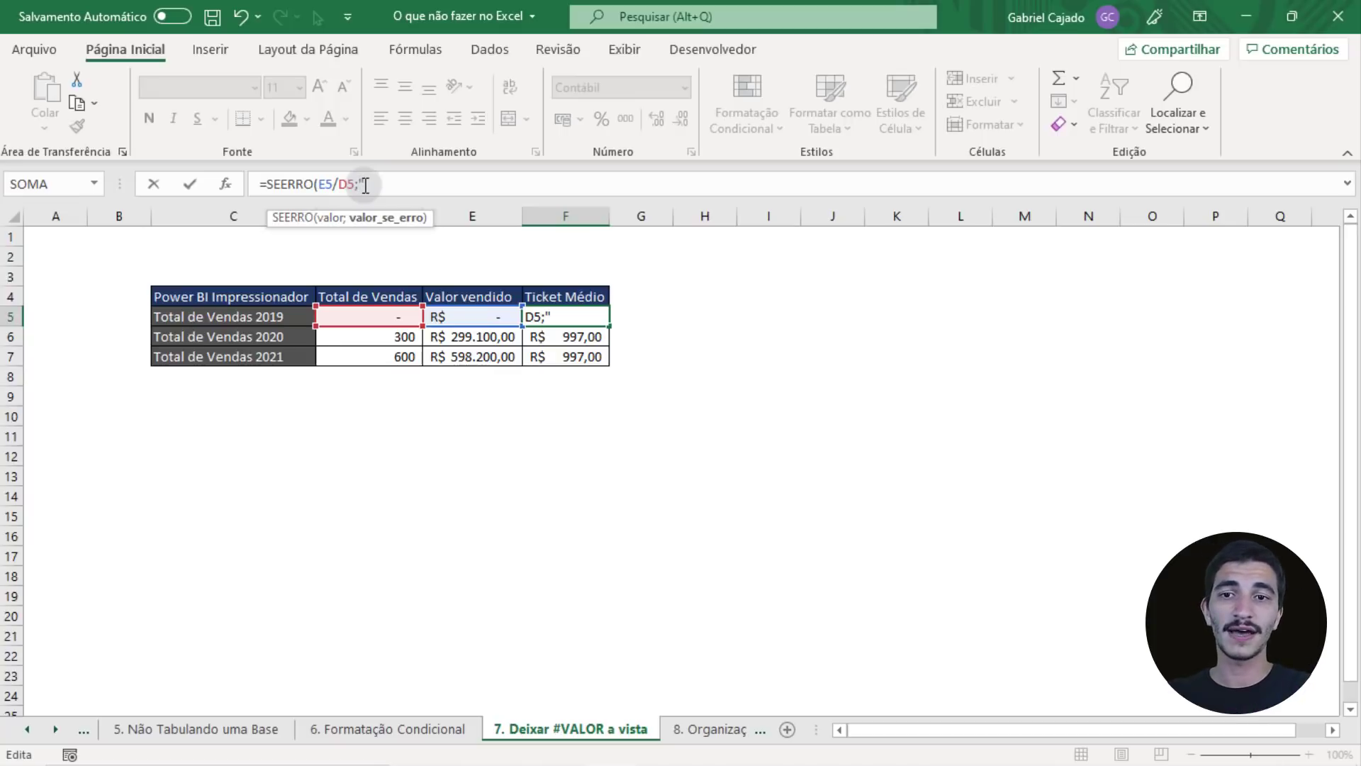
text(")
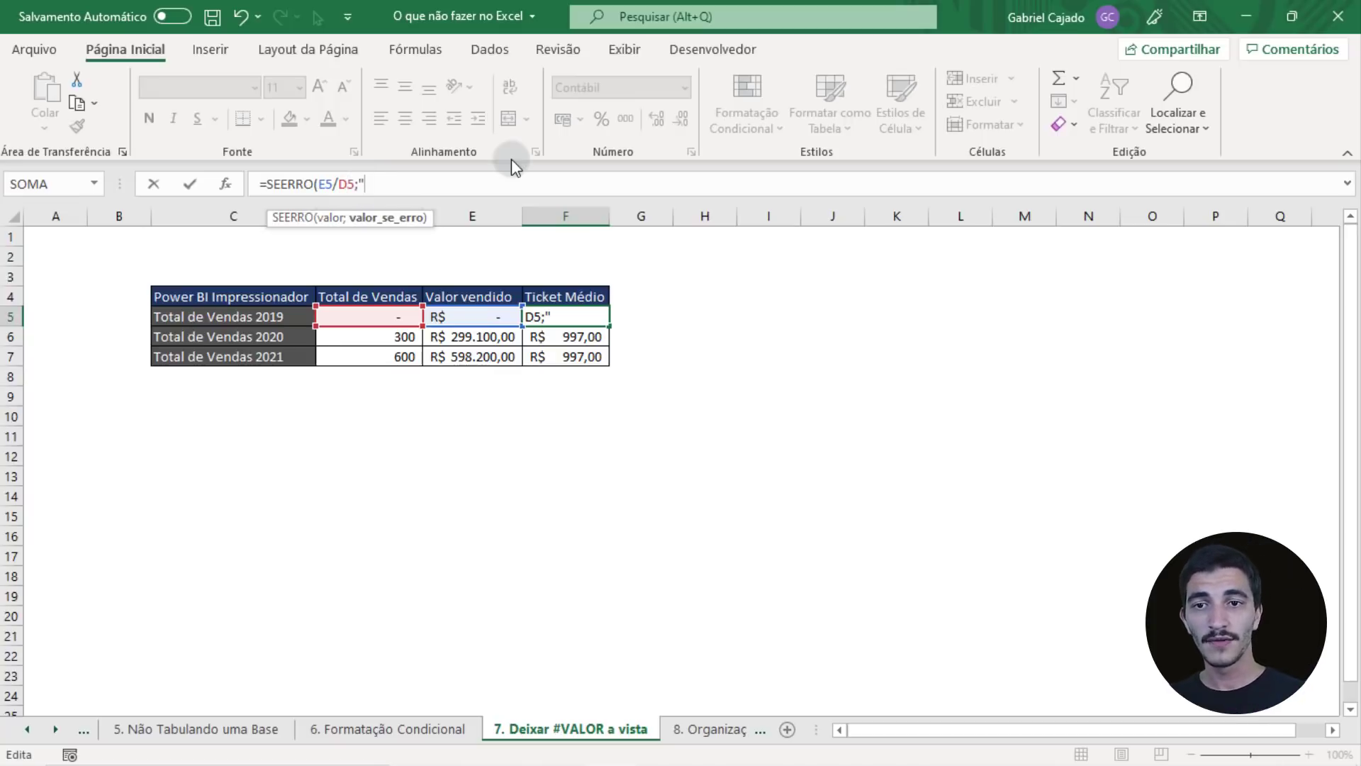
text("))
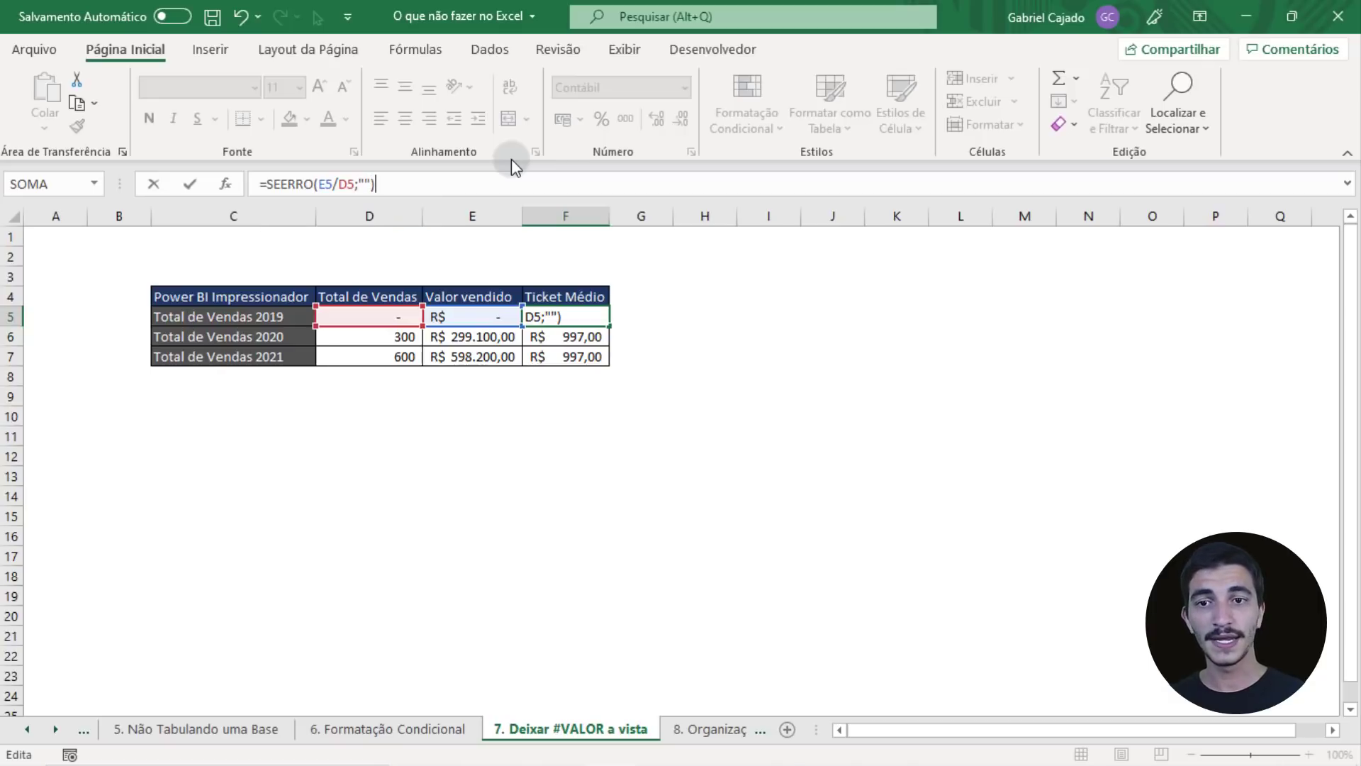
click(363, 183)
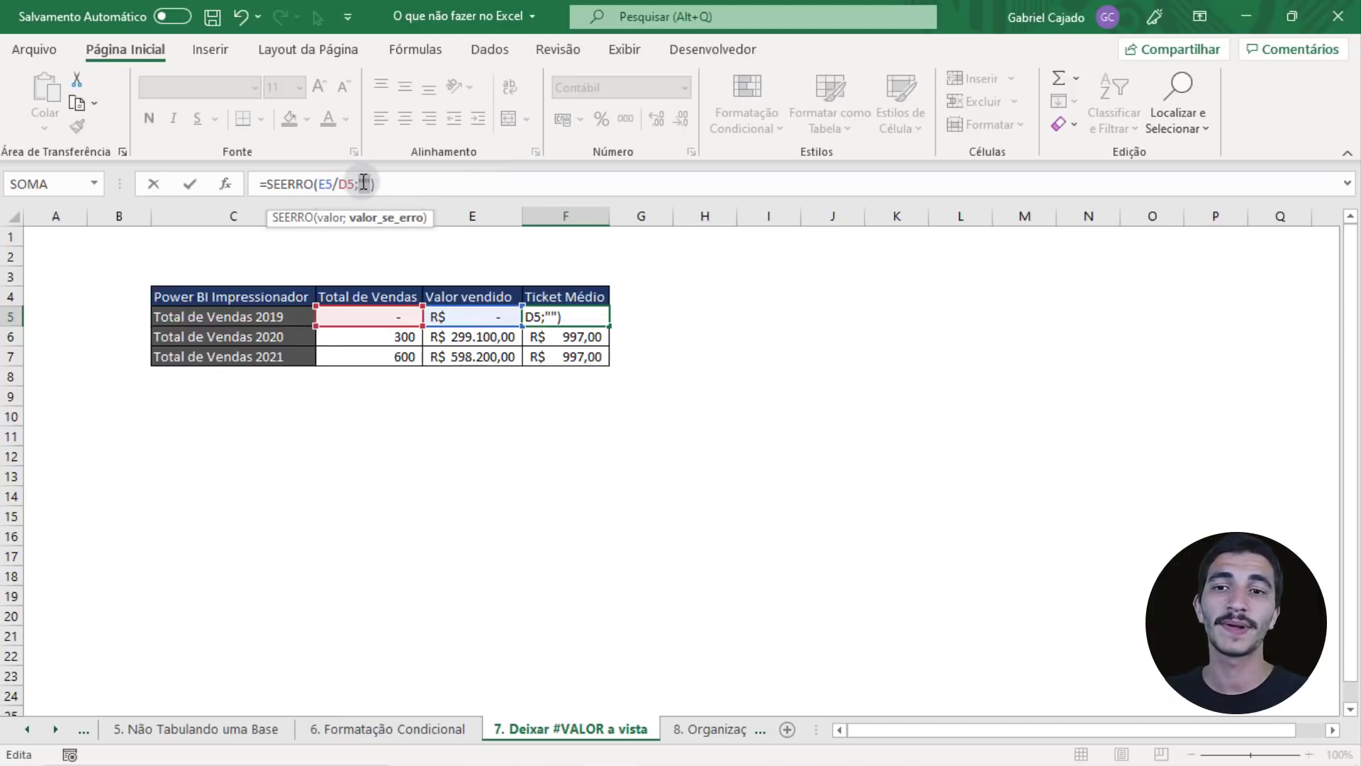
click(387, 186)
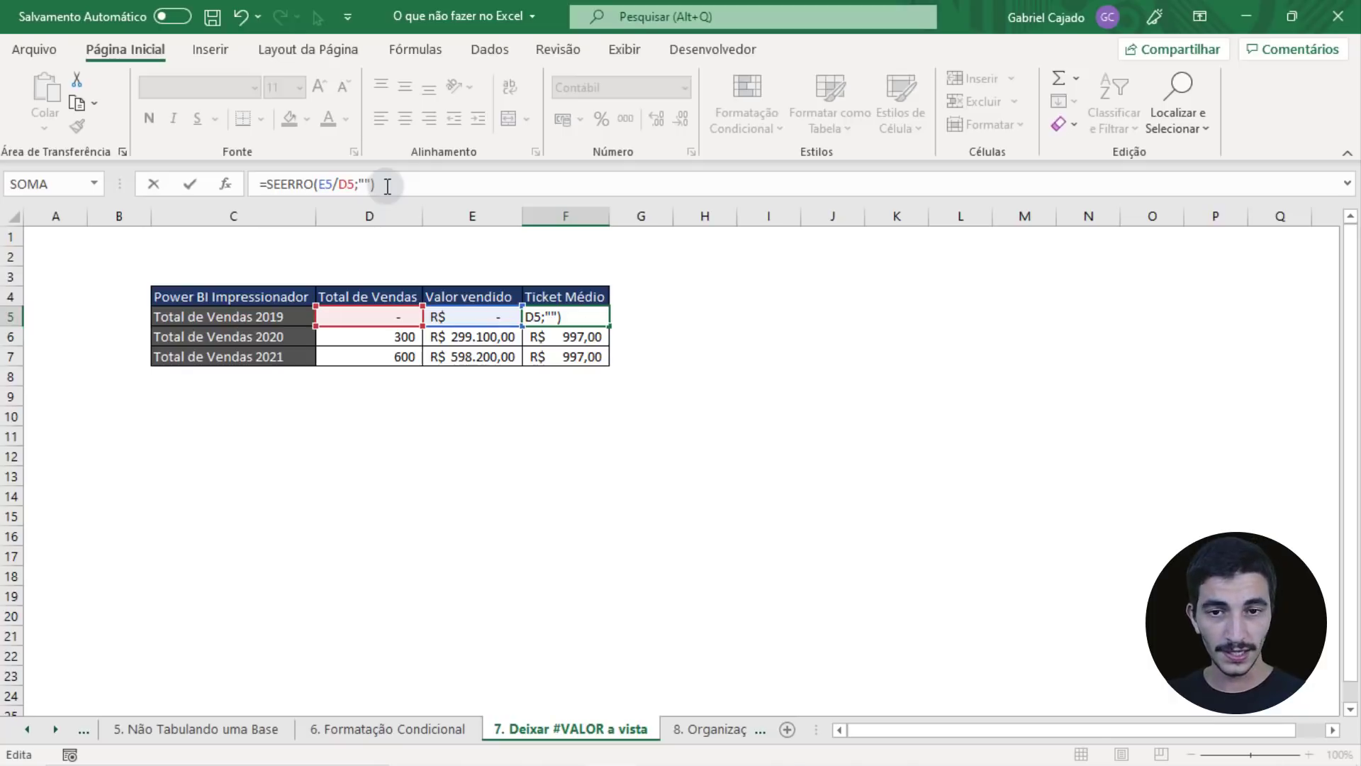
key(Return)
Review the SEERRO formula in F5 and the cells it references without changing it.
click(578, 316)
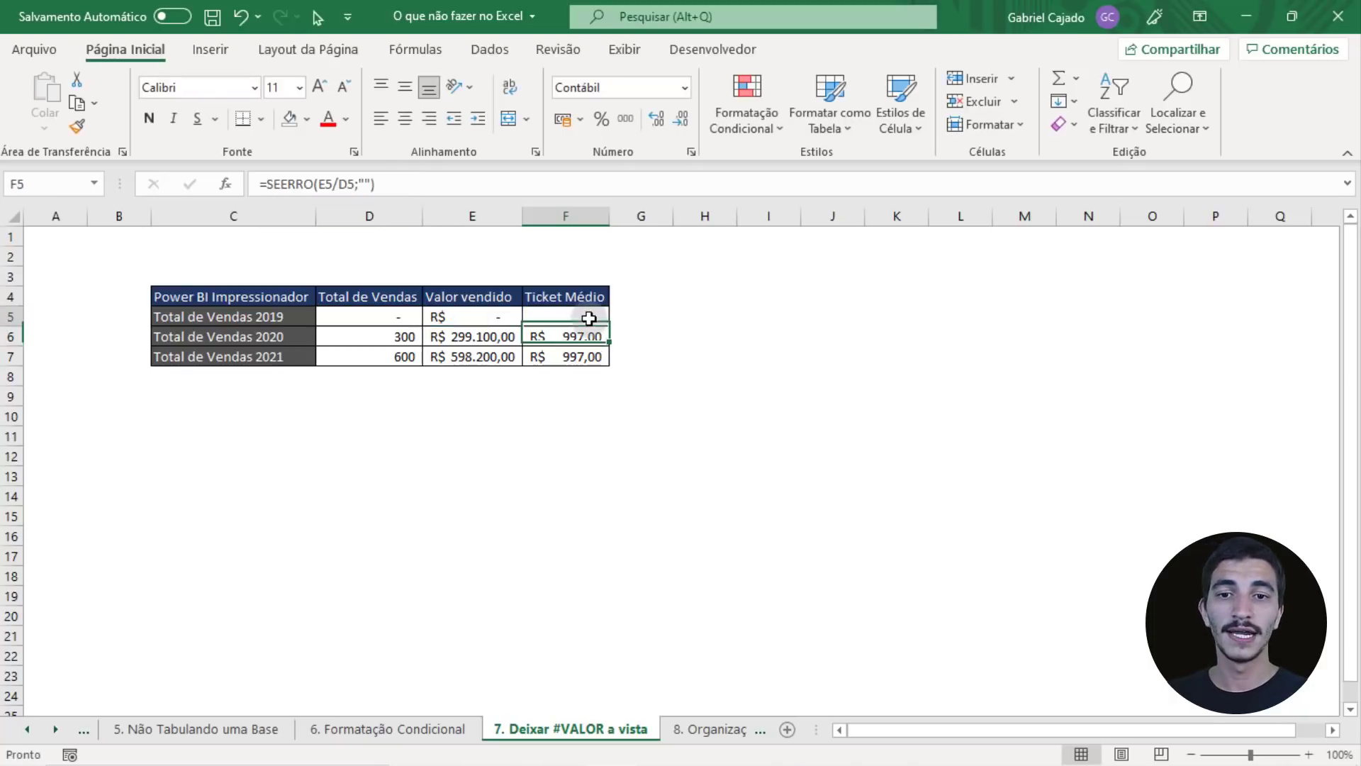
double_click(544, 312)
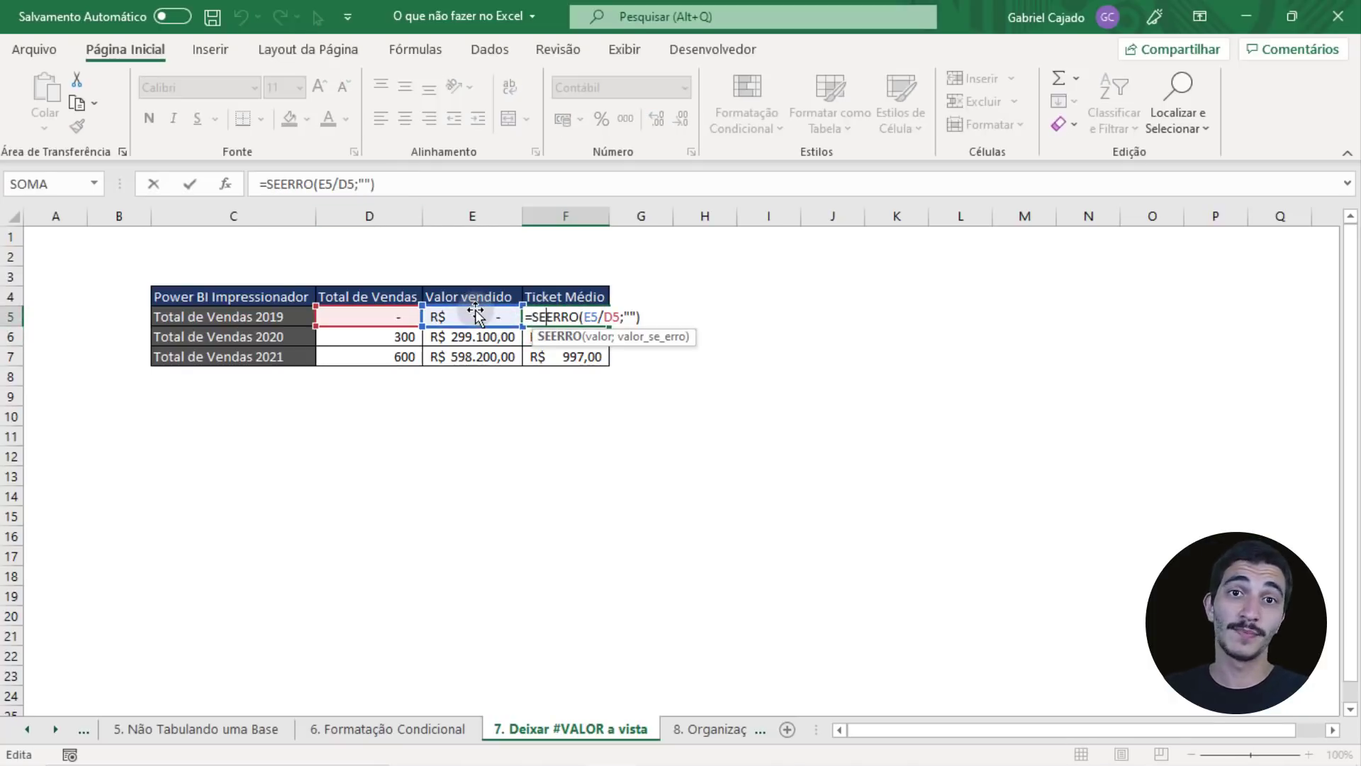
key(Escape)
double_click(585, 316)
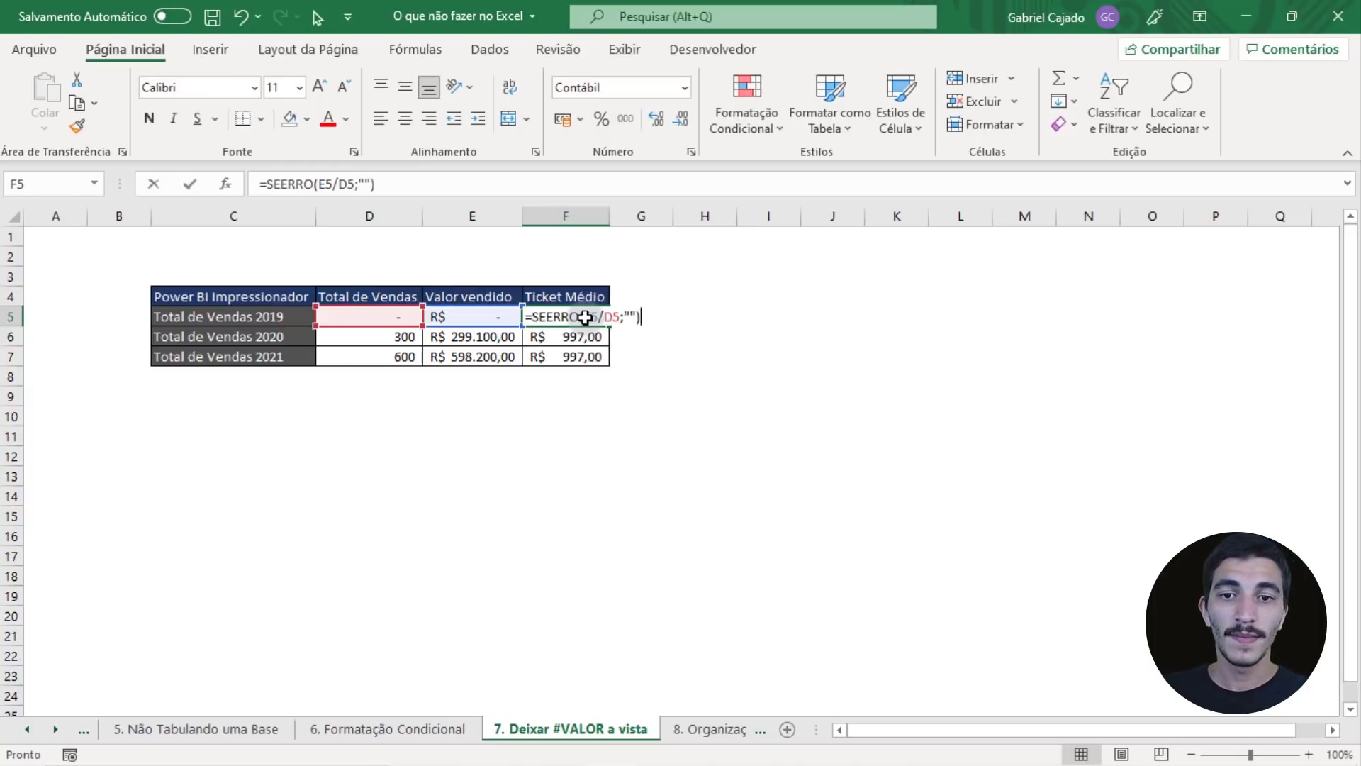
key(Escape)
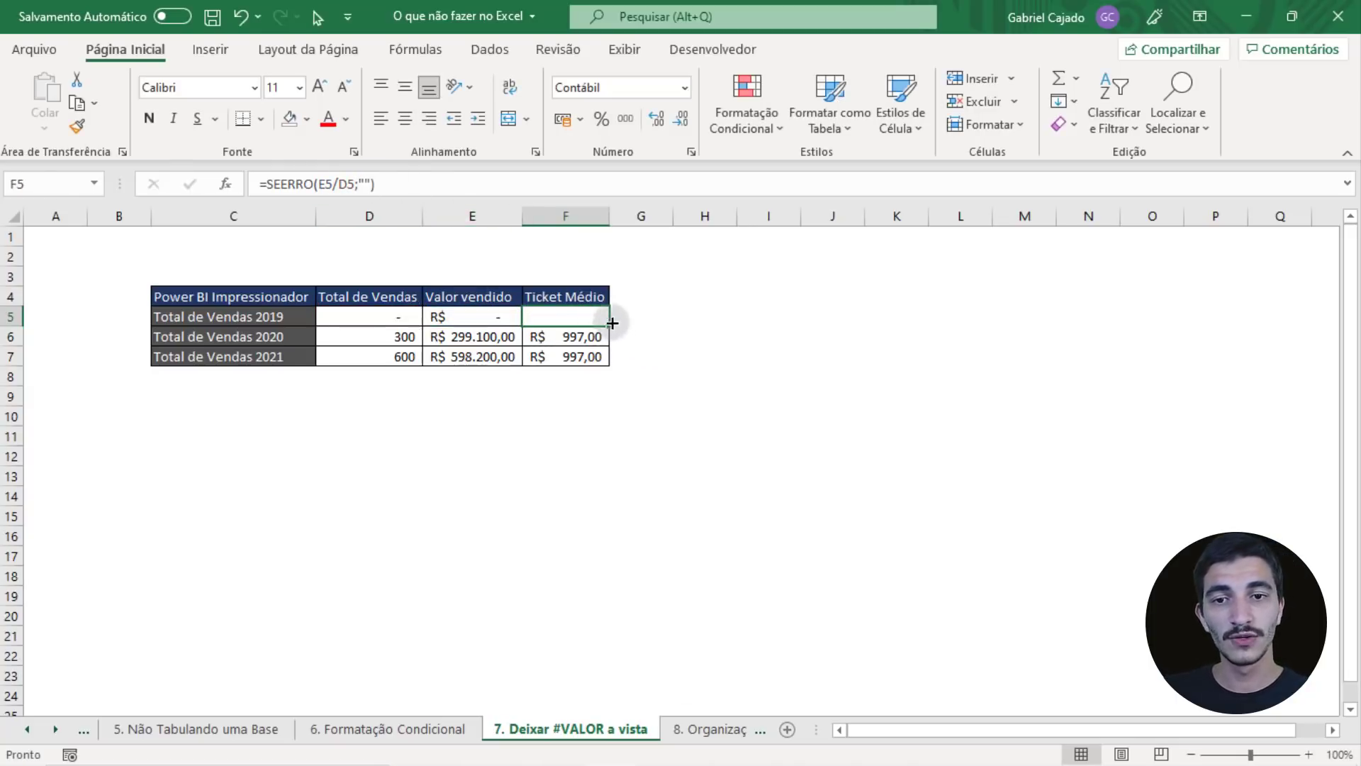
Fill the SEERRO formula from F5 down to F7 and check the copied Ticket Médio formulas.
drag(610, 324, 611, 360)
click(580, 339)
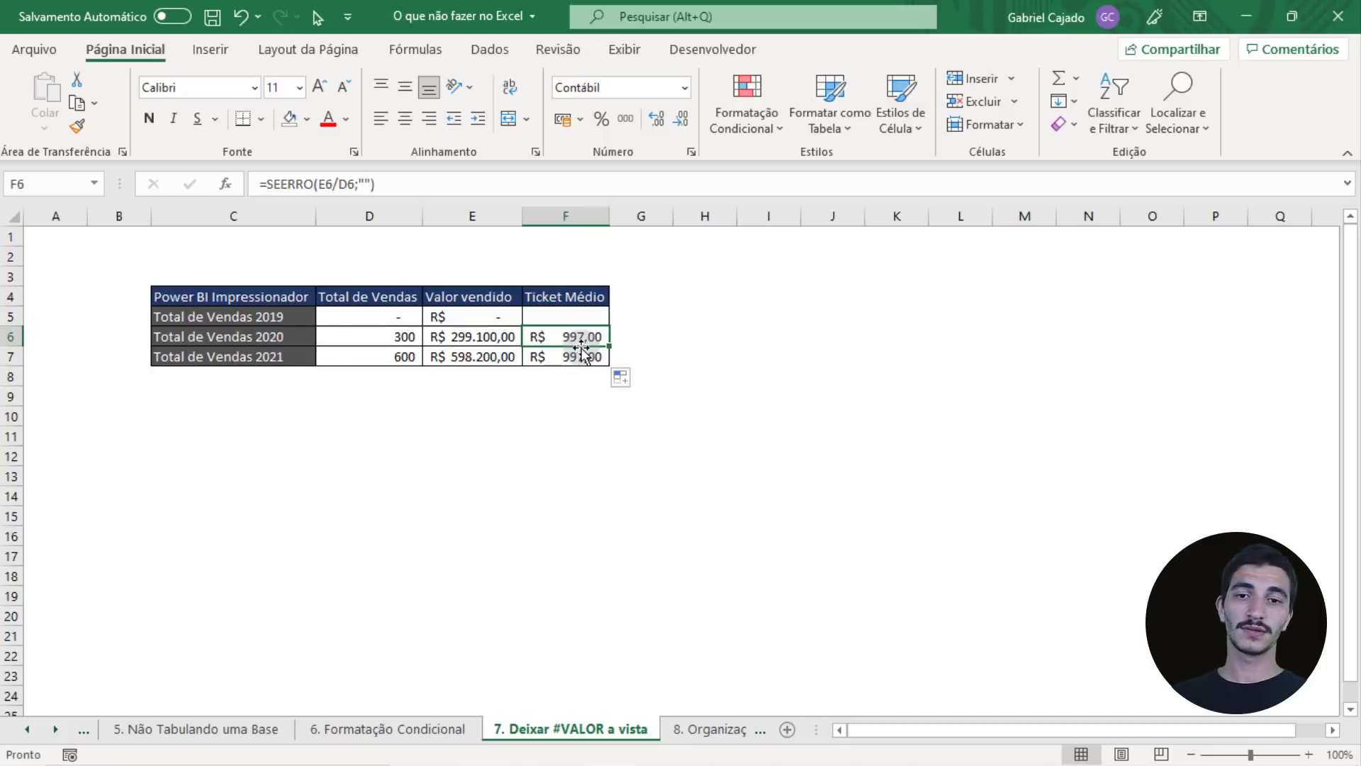
click(581, 355)
click(581, 341)
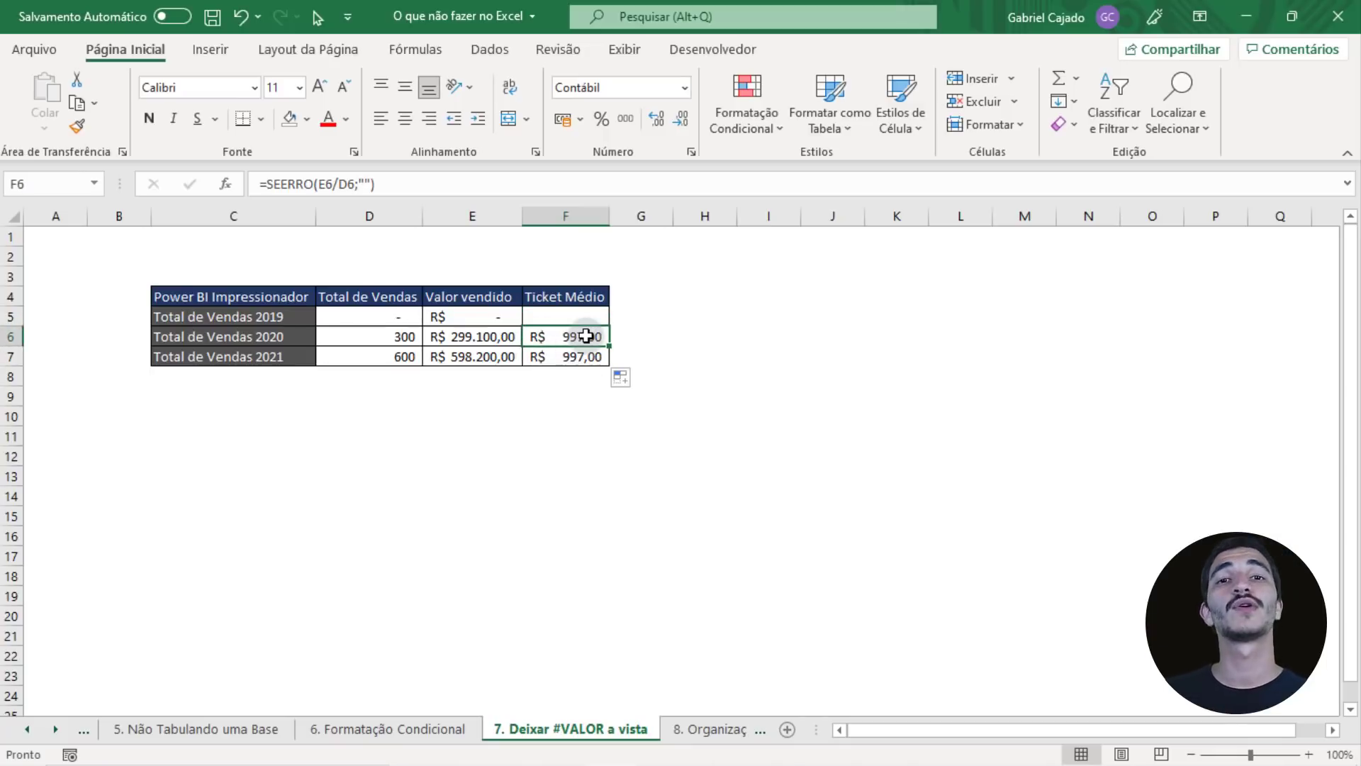
click(601, 317)
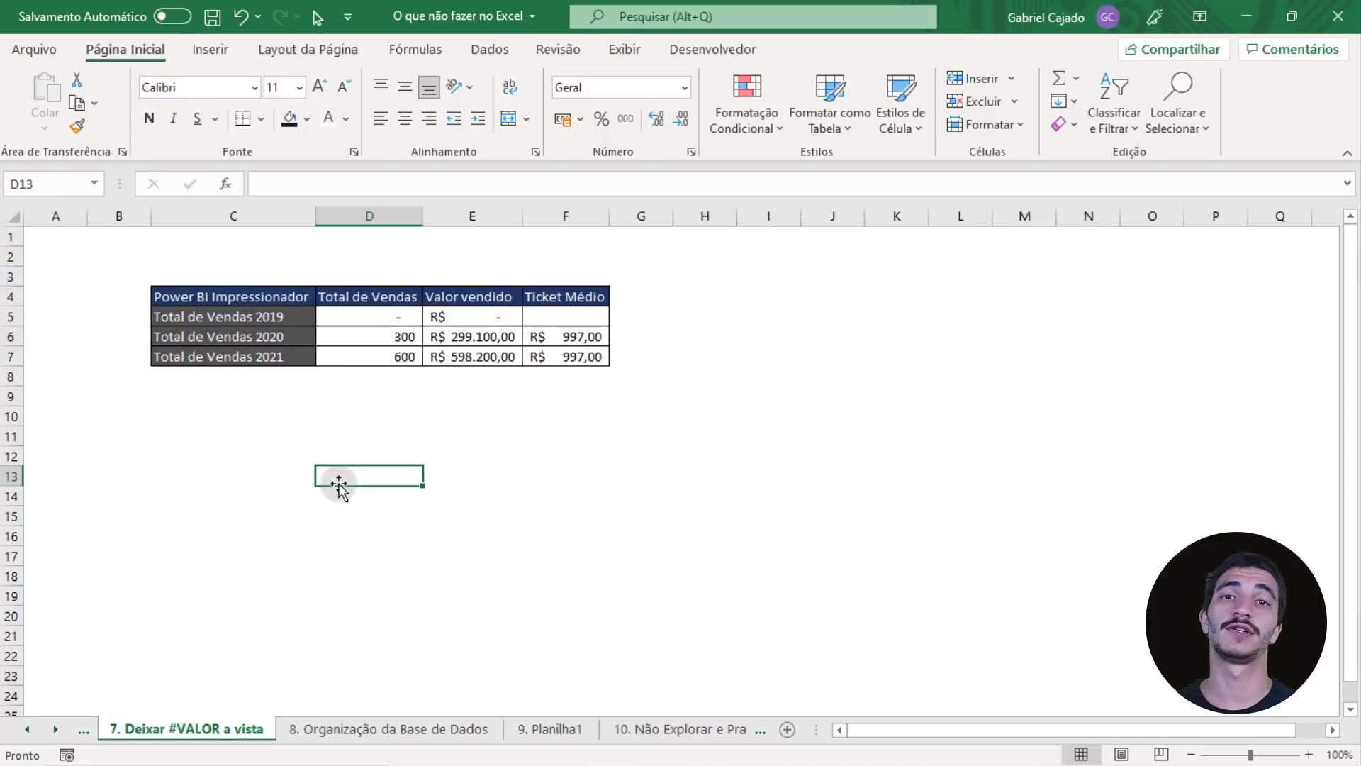
Open the "8. Organização da Base de Dados" sheet and compare the table with one column per year against the Produto, Ano and Total vendido list.
click(365, 731)
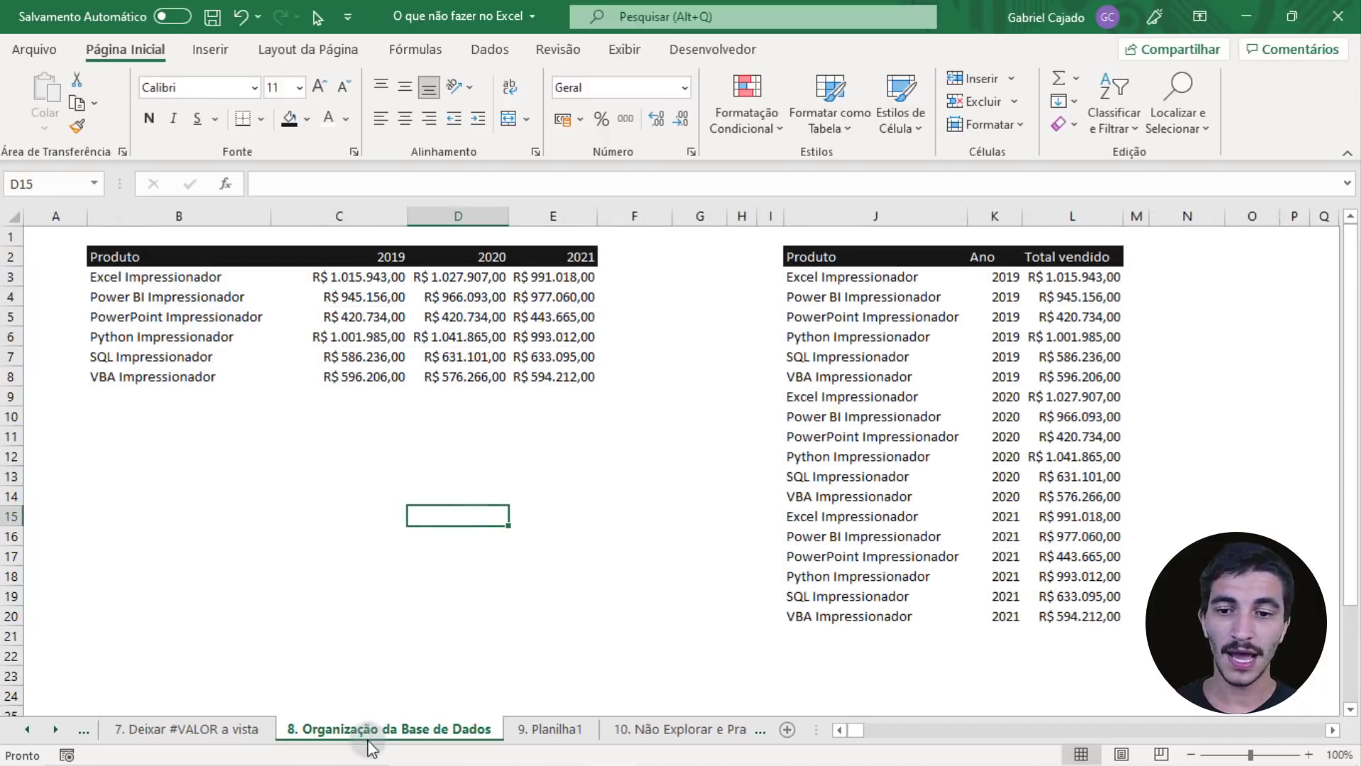
click(543, 380)
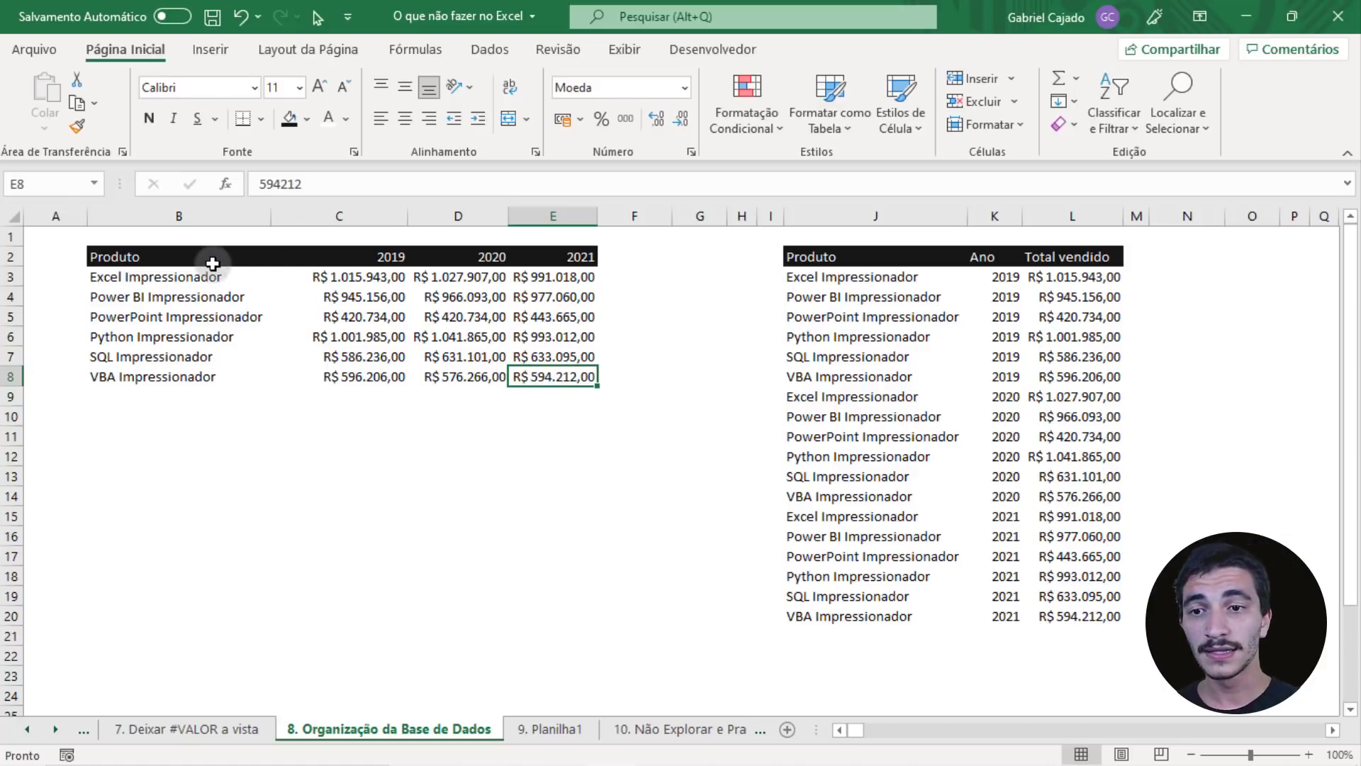
drag(217, 257, 578, 383)
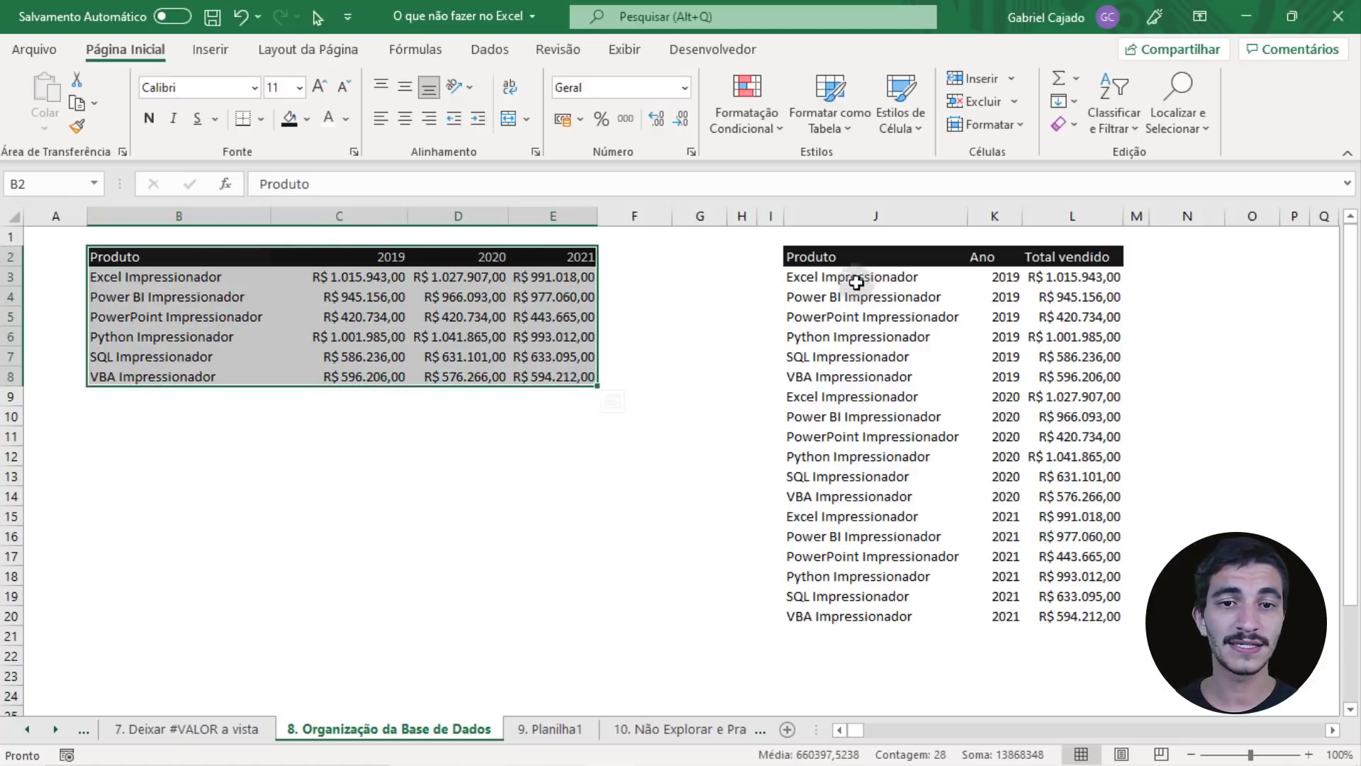
drag(837, 257, 1073, 620)
click(910, 415)
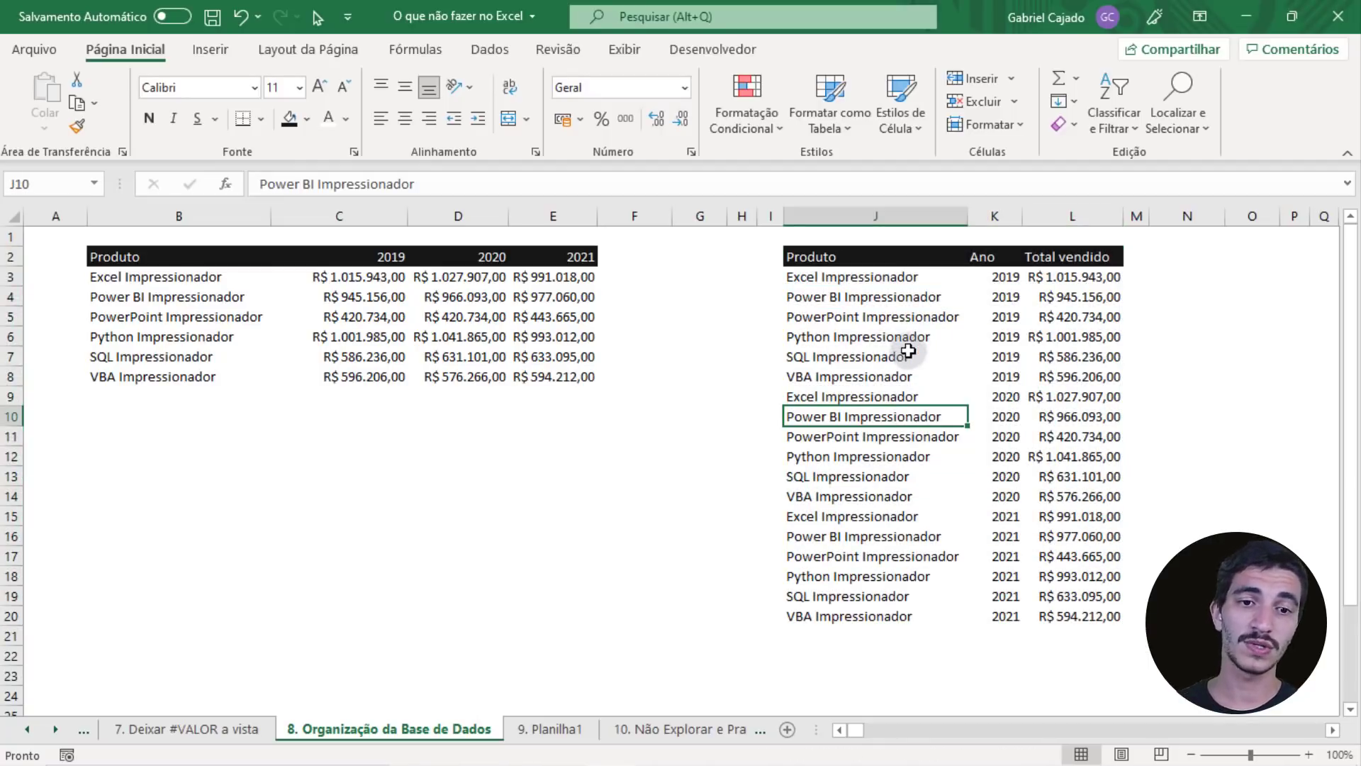
click(895, 276)
drag(895, 276, 1051, 617)
click(339, 336)
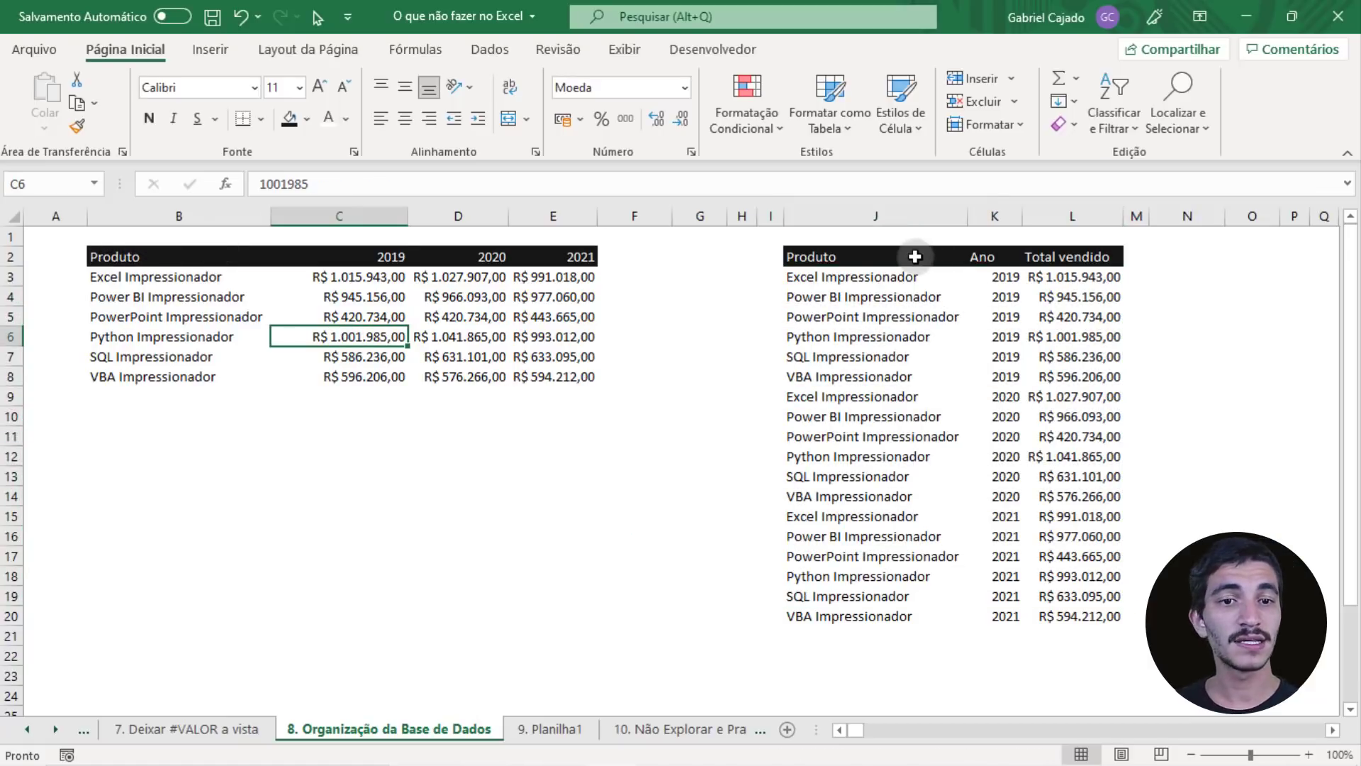
drag(922, 256, 1069, 617)
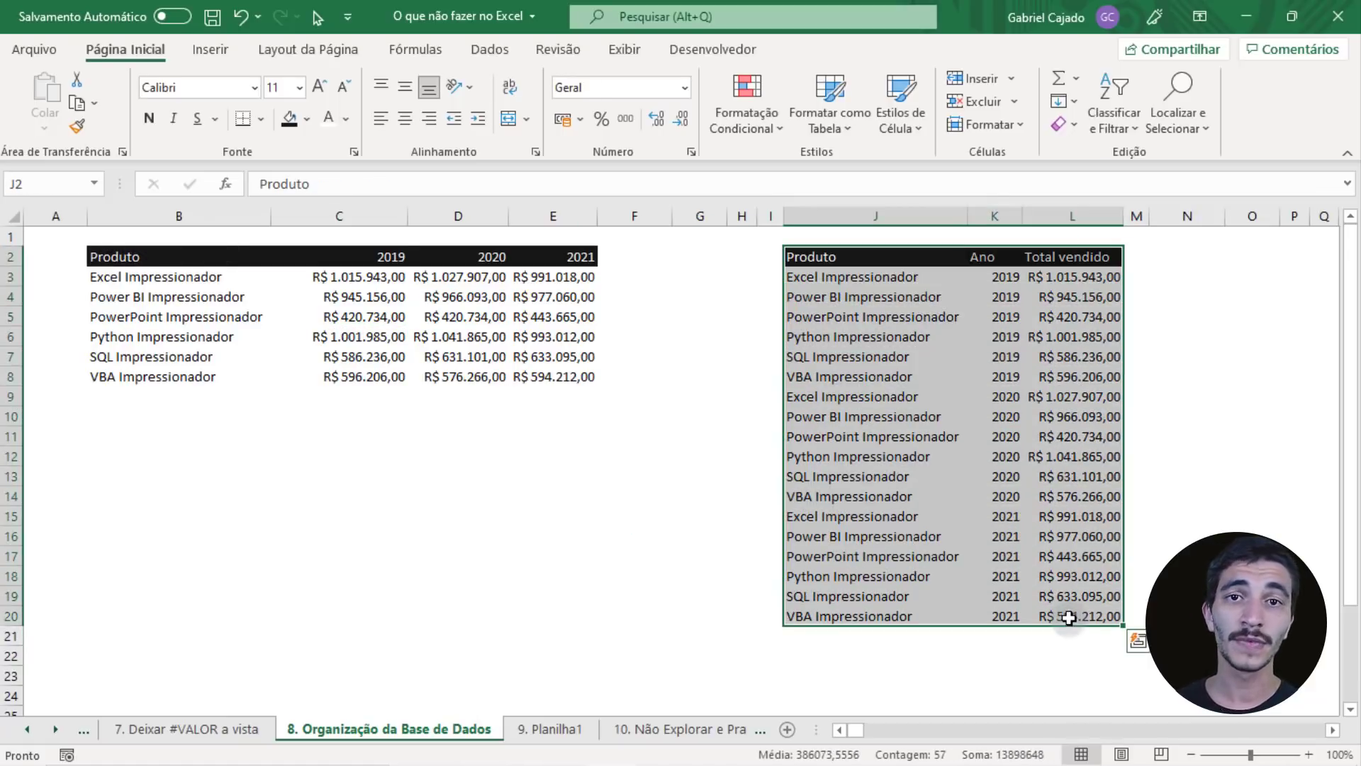
click(1069, 616)
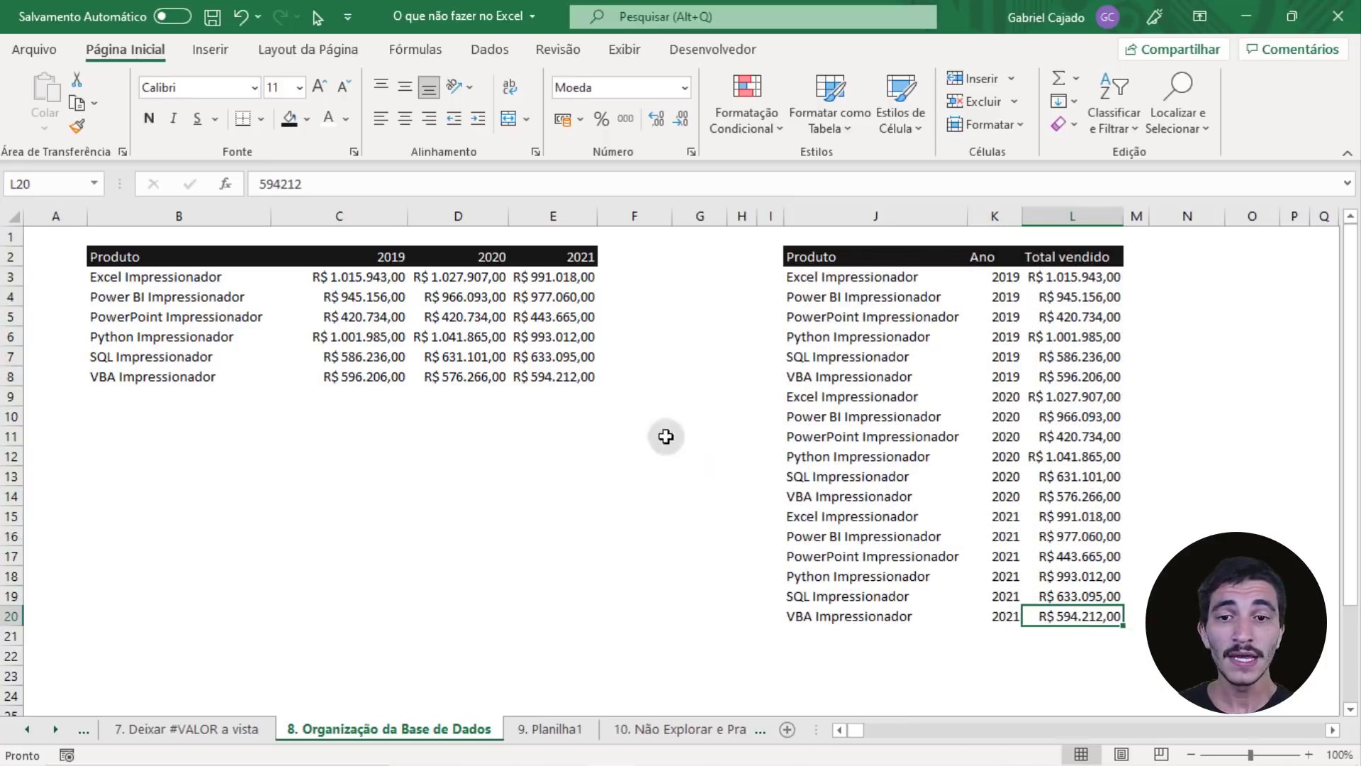
click(367, 374)
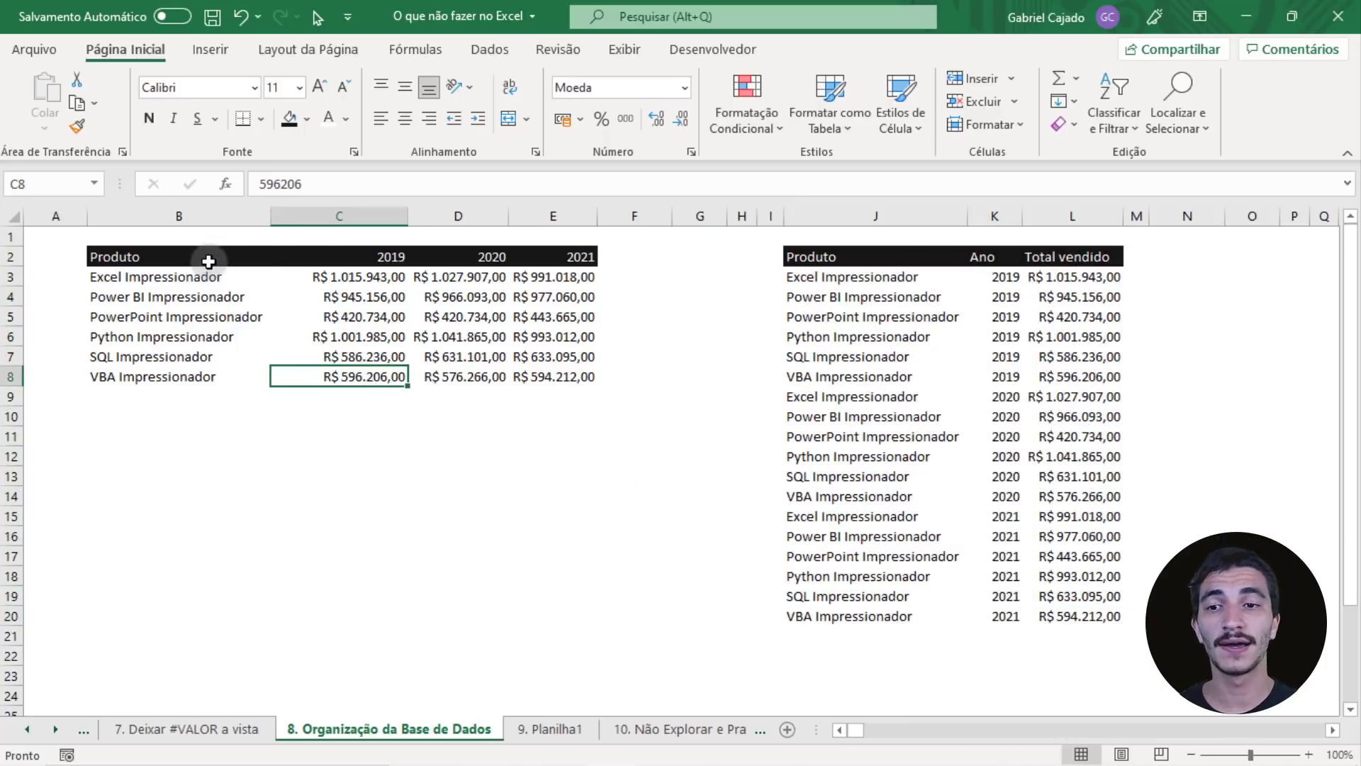
drag(212, 249, 552, 376)
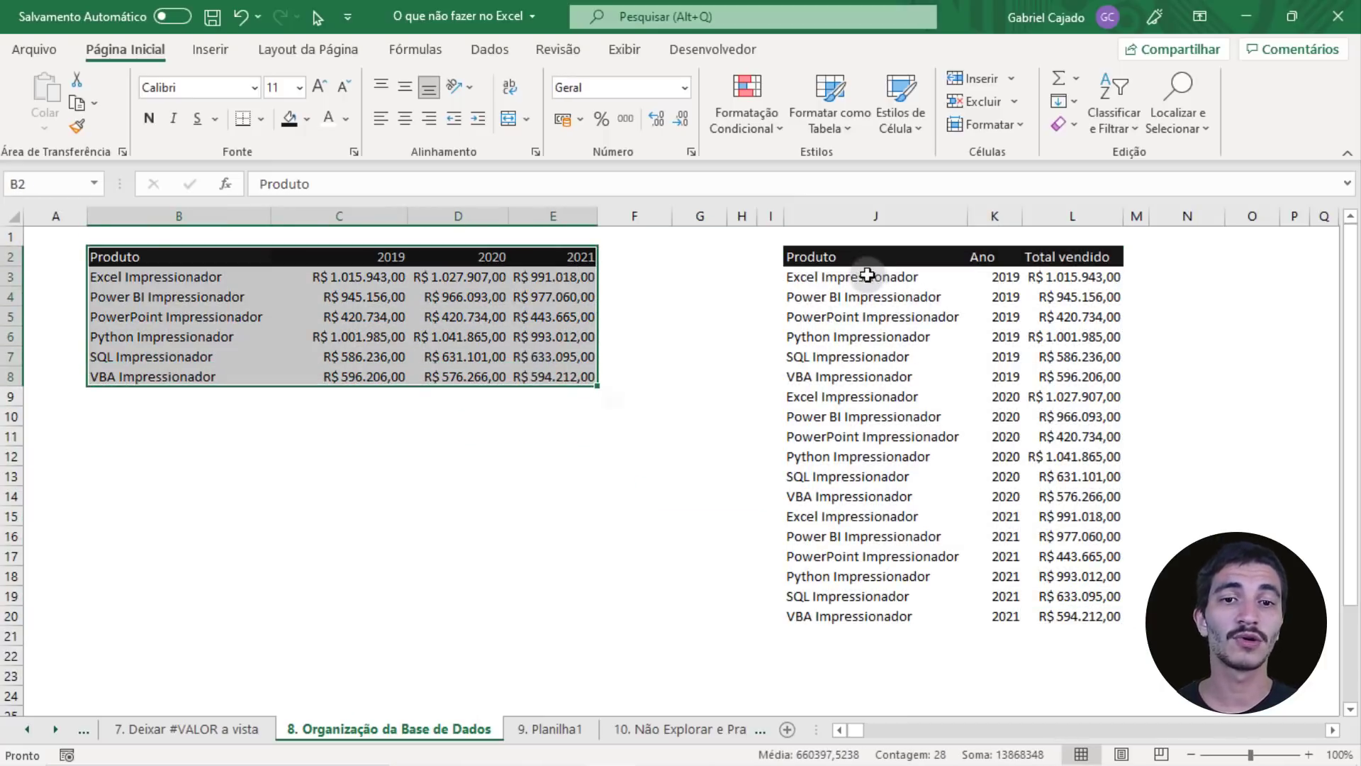
drag(866, 269, 1076, 615)
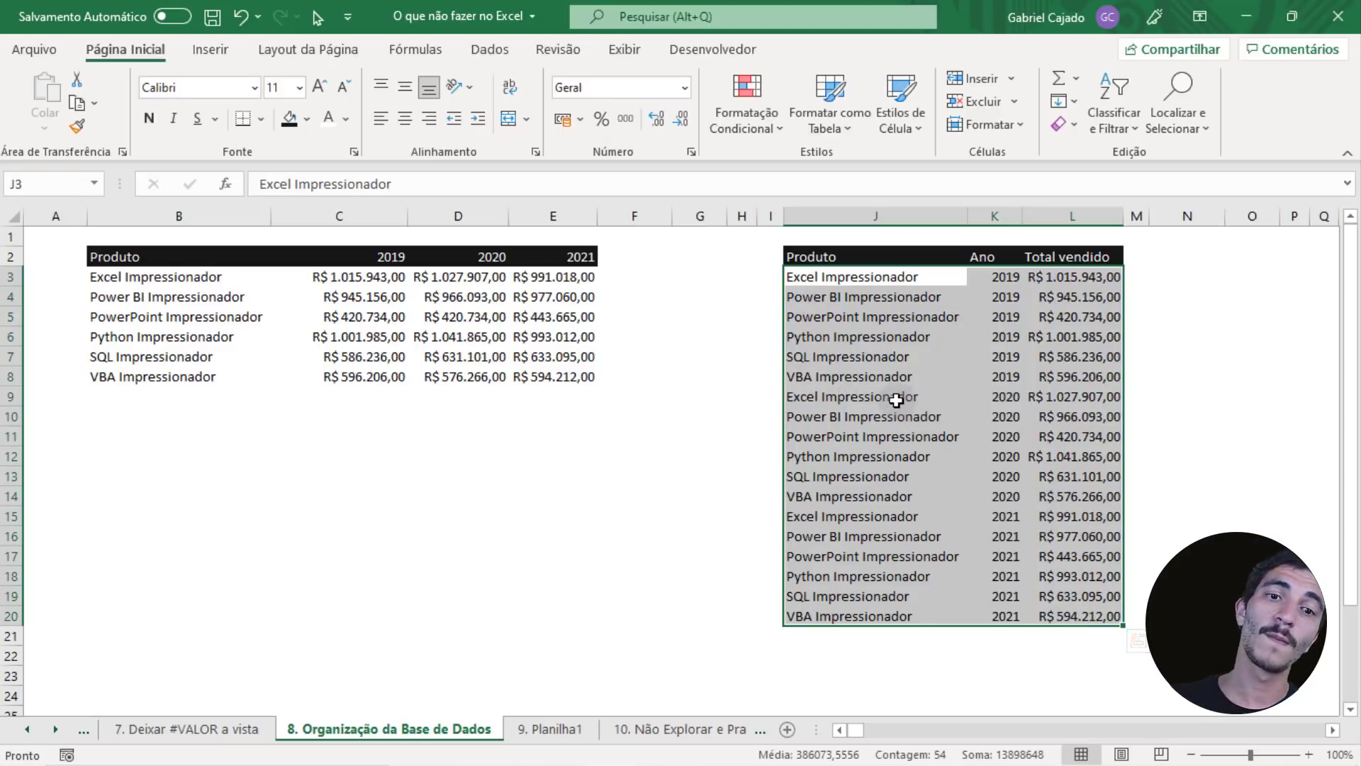
Create a pivot table from the Produto, Ano and Total vendido list in J2:L20, placed on the existing sheet at B14.
drag(867, 262, 1074, 611)
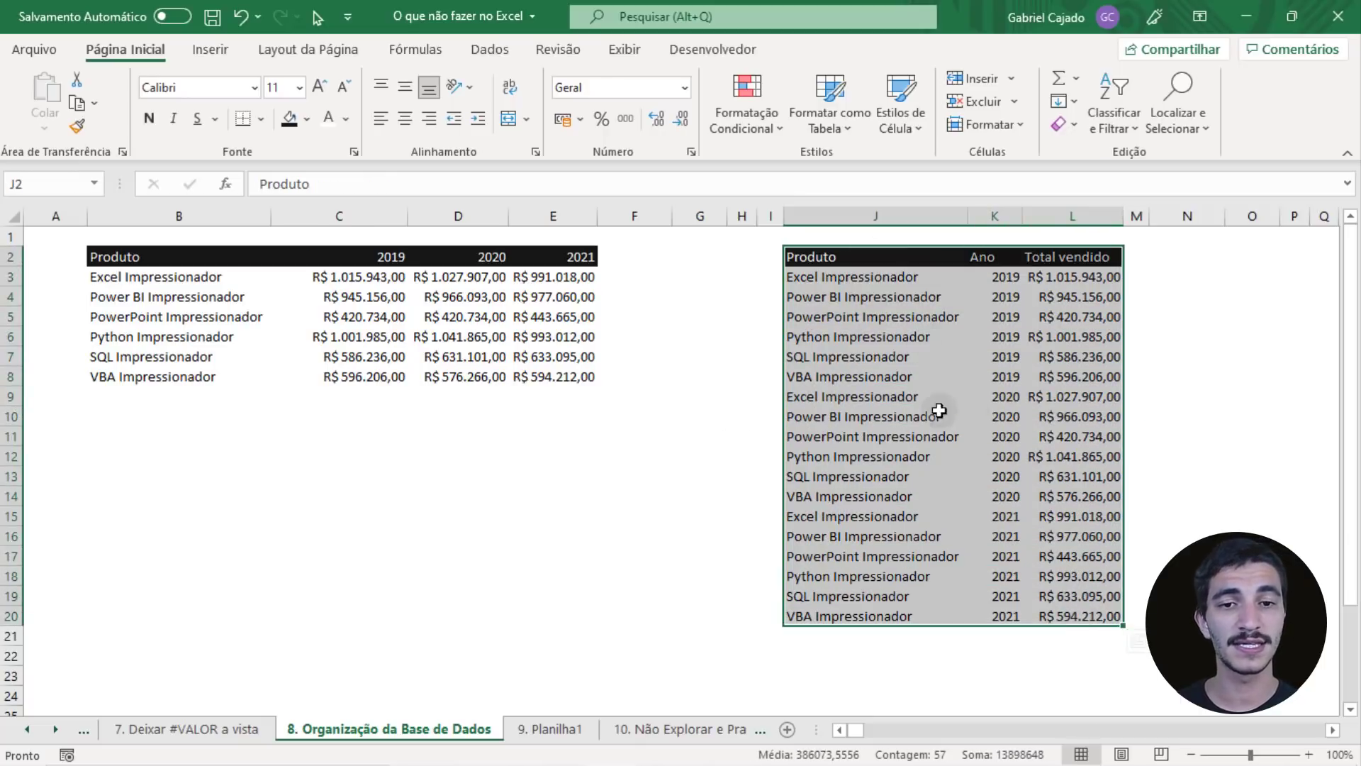
click(217, 51)
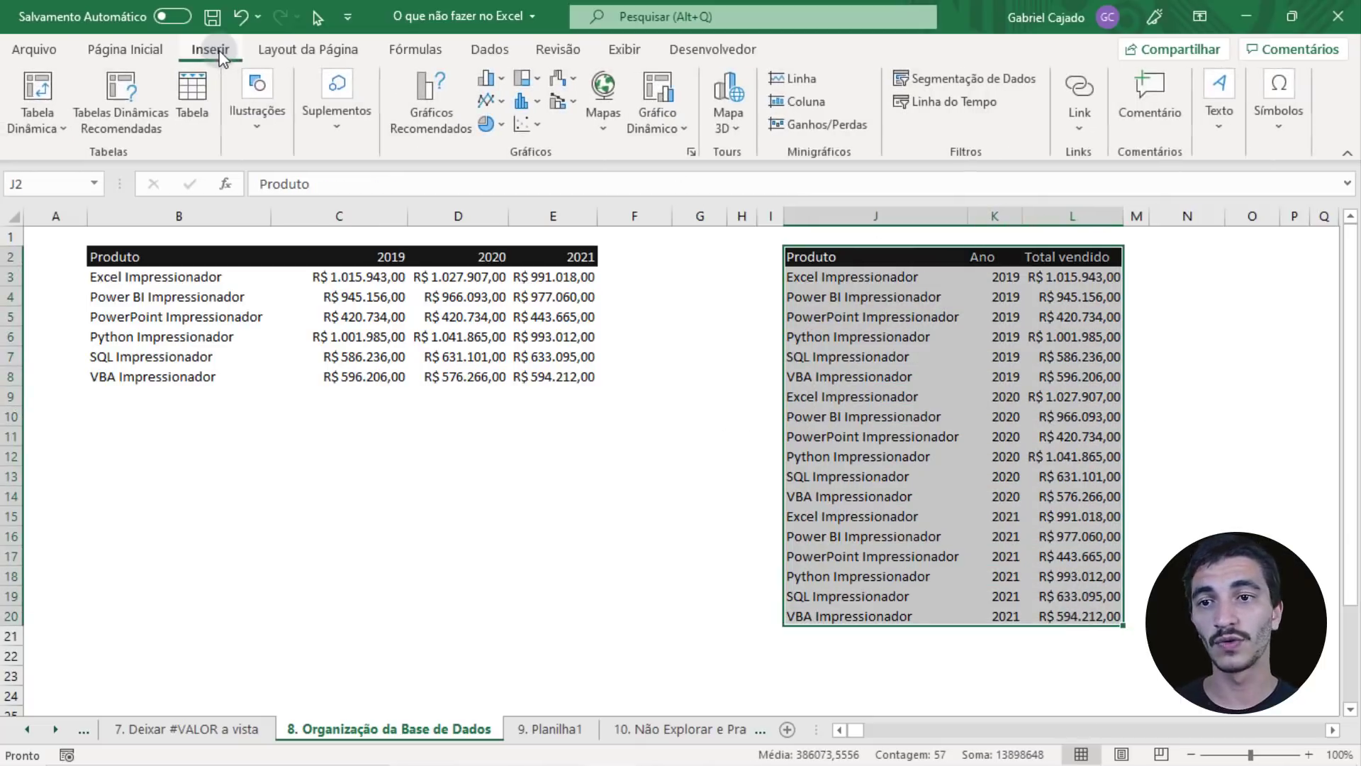
click(42, 106)
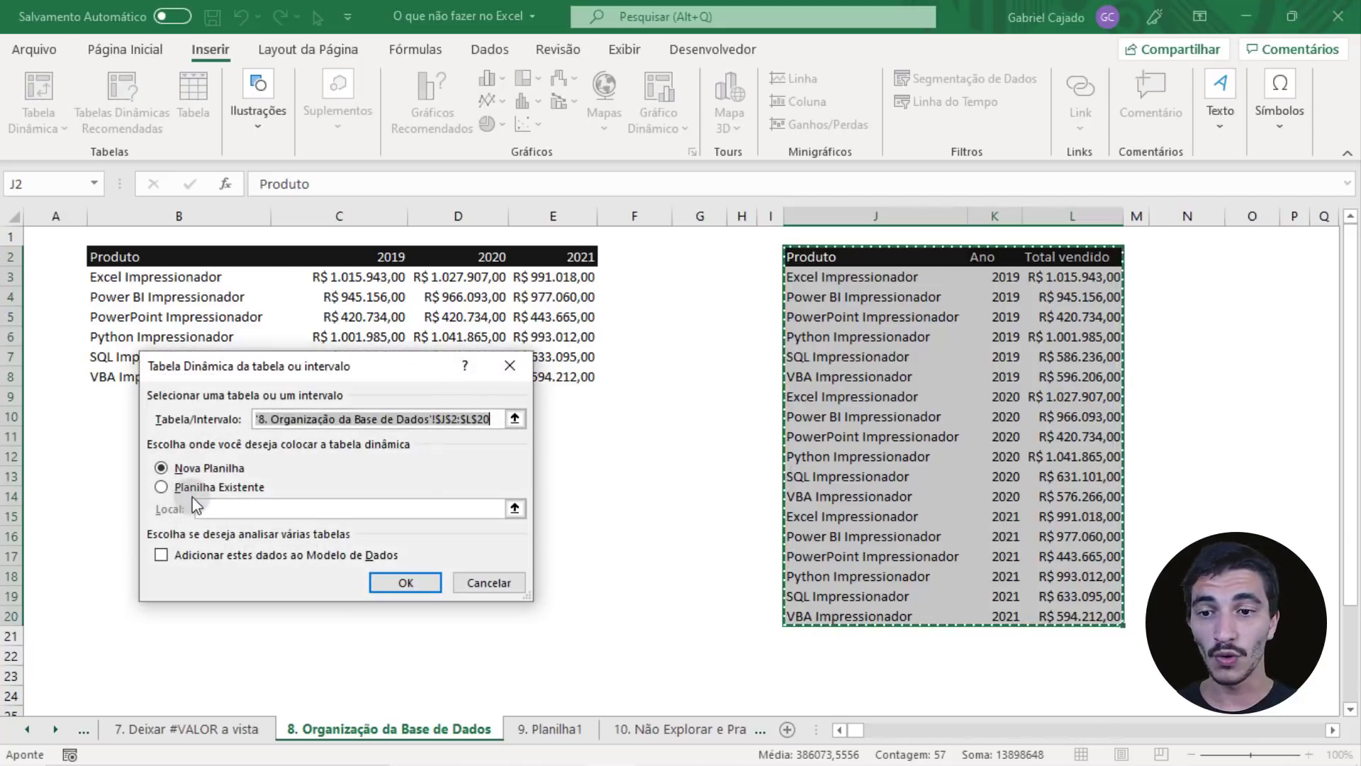
click(195, 487)
click(516, 509)
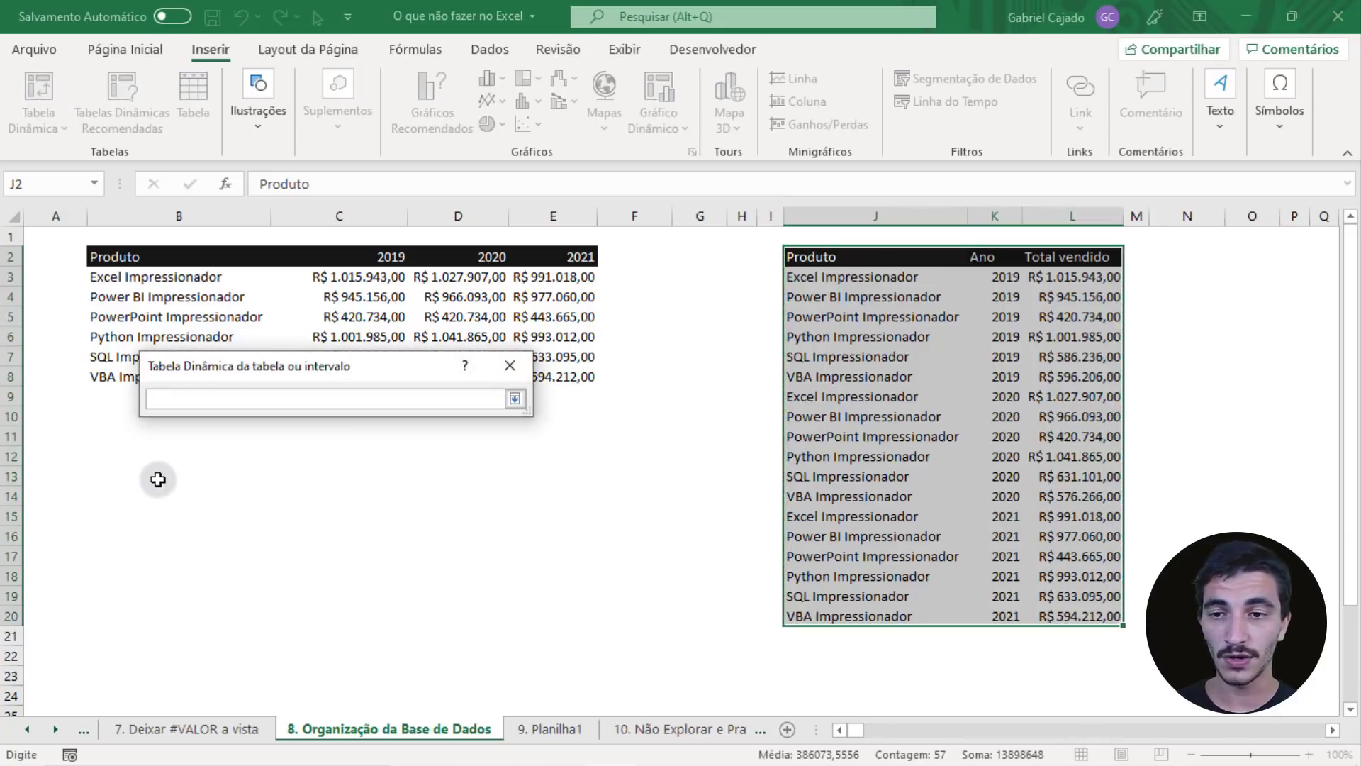
click(132, 495)
key(Return)
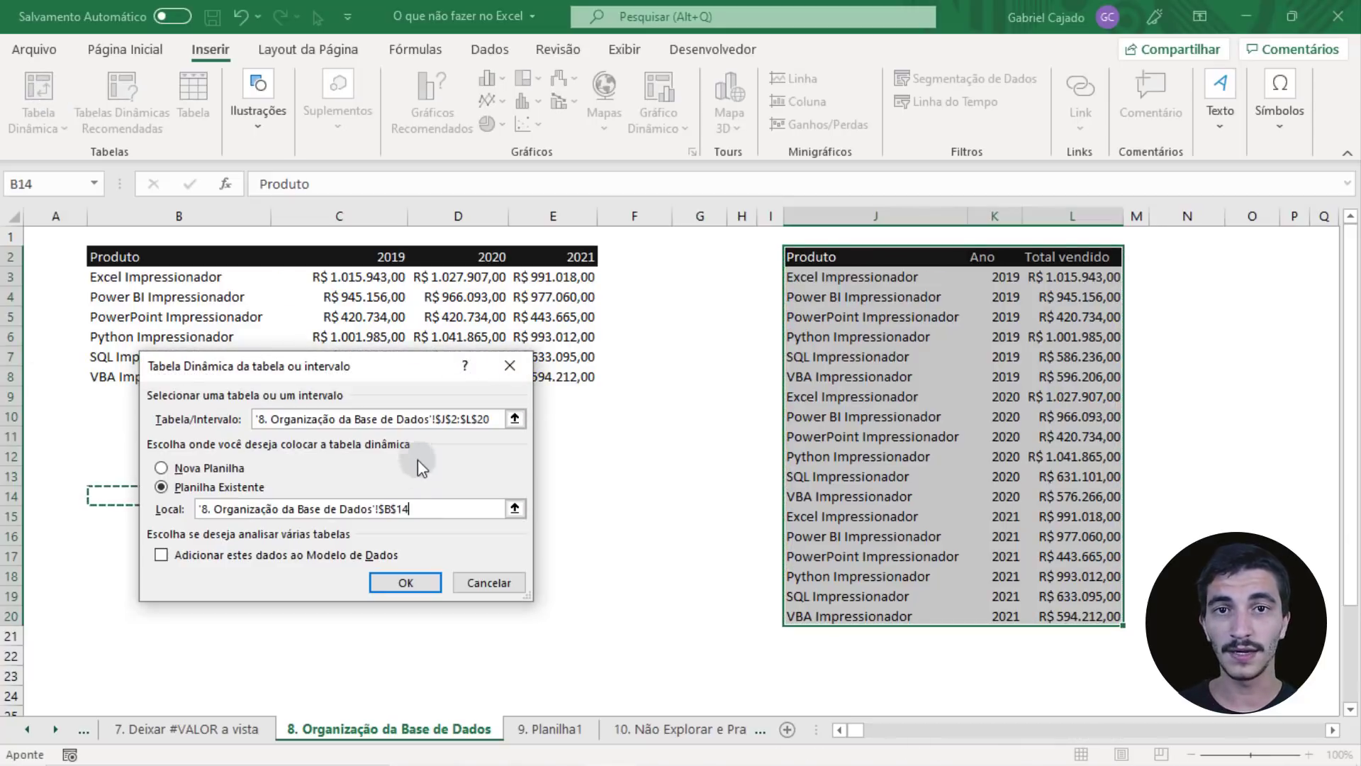
click(394, 578)
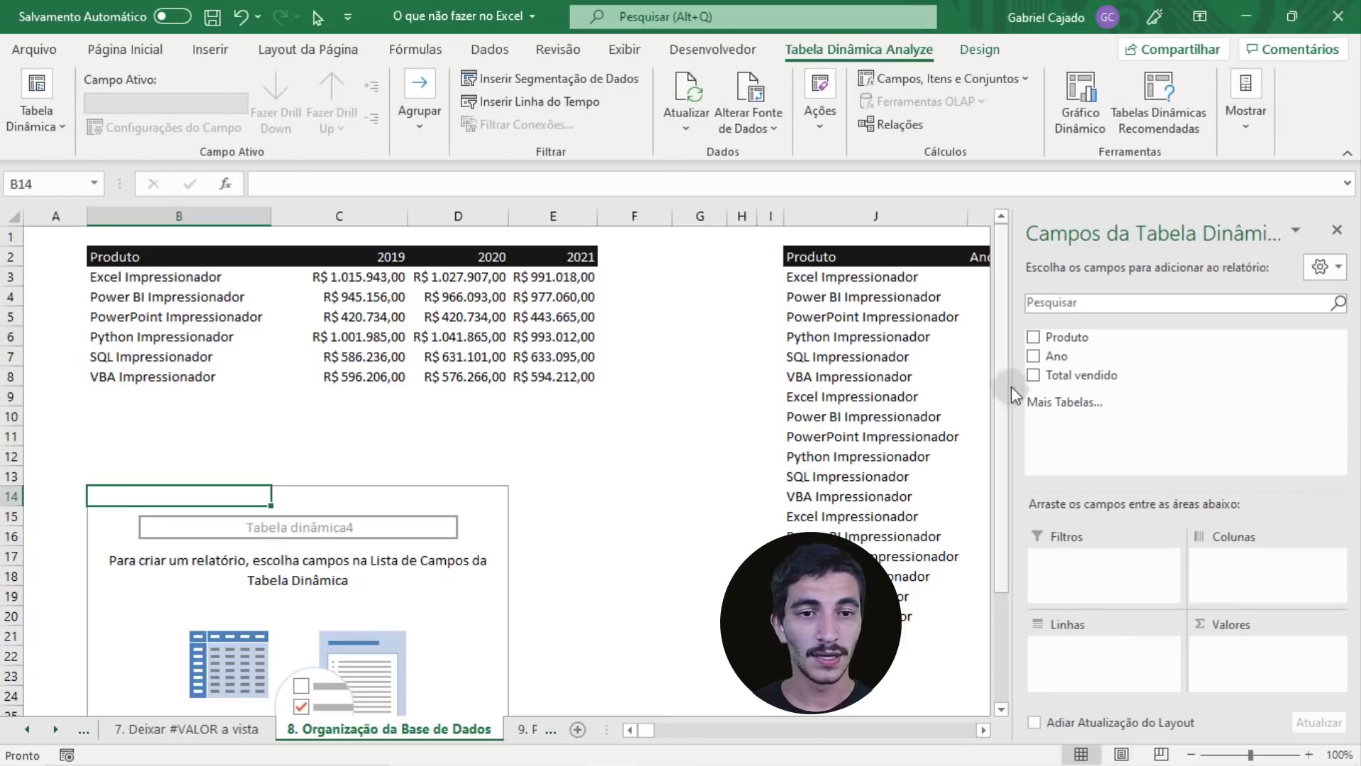
Lay out the pivot table with Produto as rows, Ano as columns and Total vendido as values, and autofit columns D and E.
drag(1074, 339, 1248, 595)
drag(1079, 375, 1231, 663)
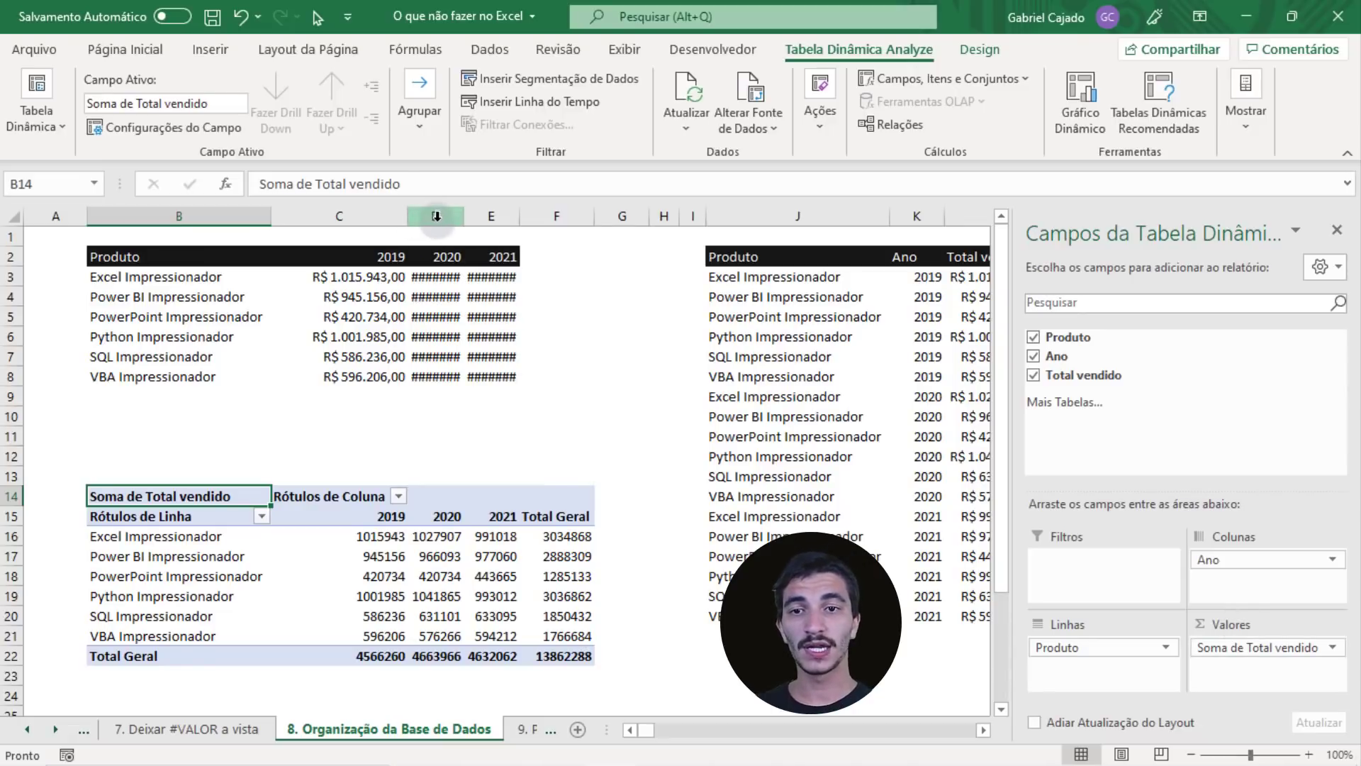
drag(425, 217, 492, 216)
double_click(519, 216)
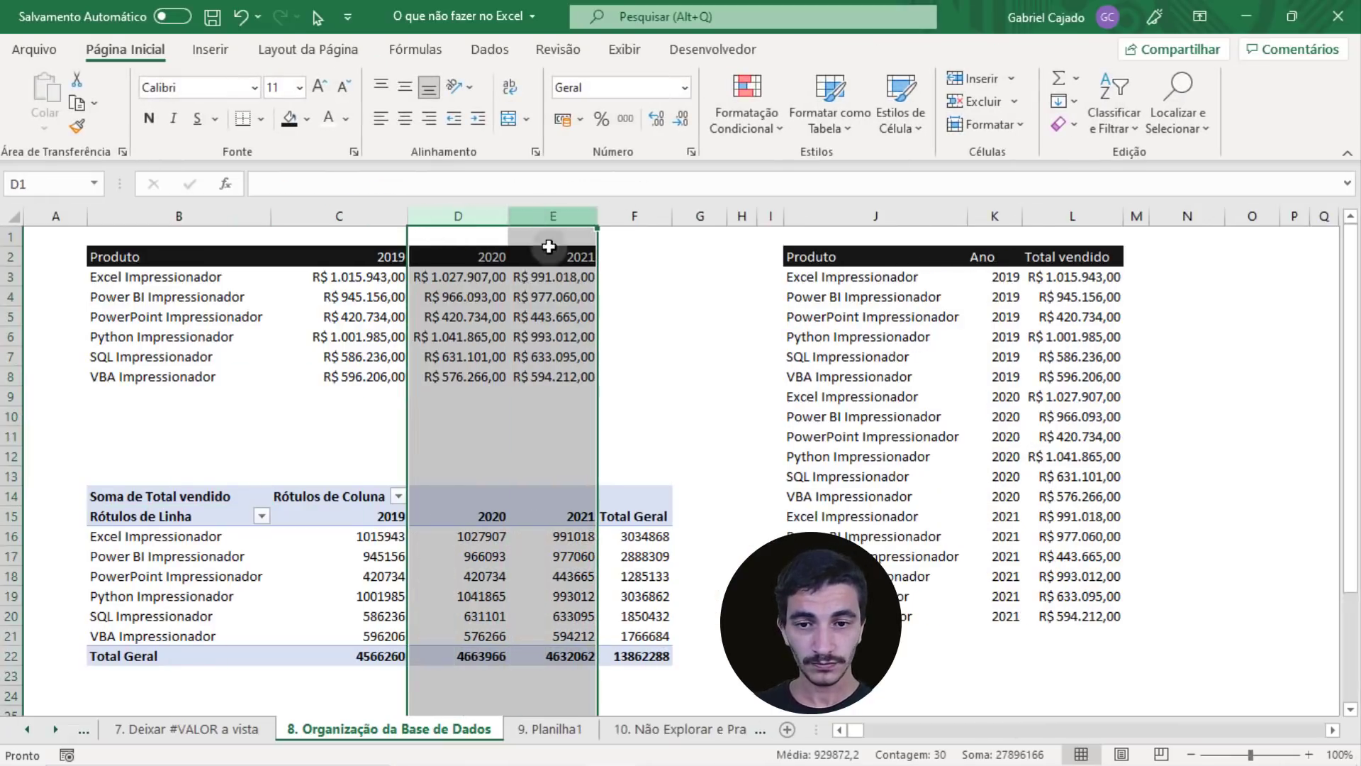
click(526, 460)
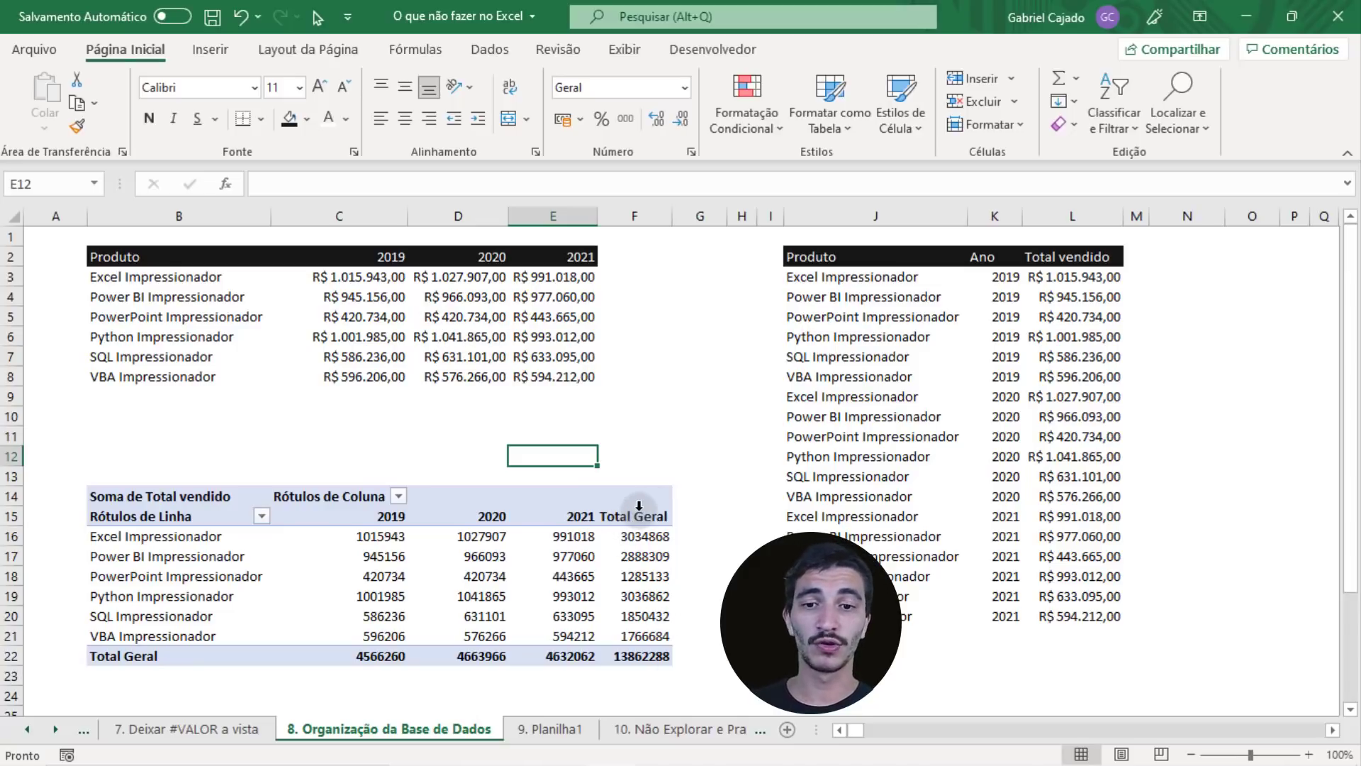
Compare the pivot table with the year-column table and the long source list, examining the year headers and record rows.
click(525, 573)
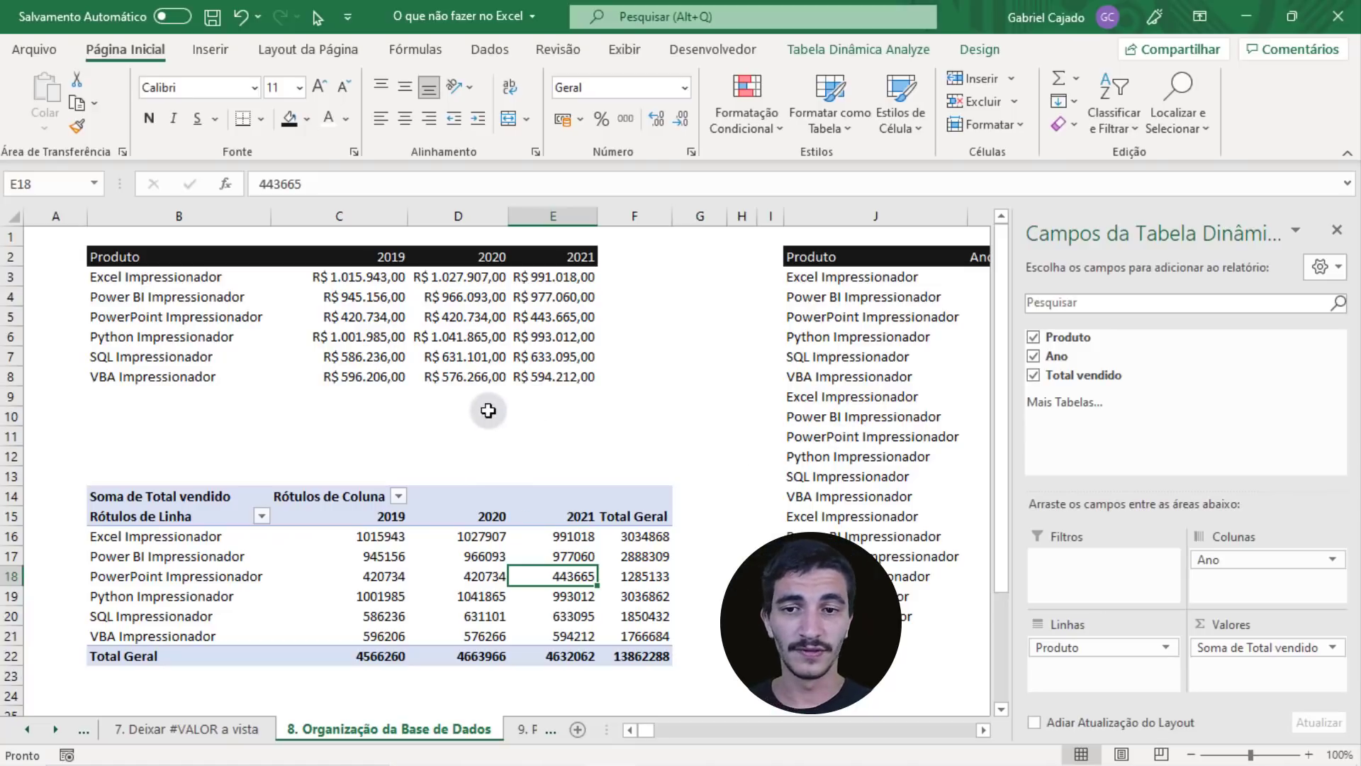
click(662, 383)
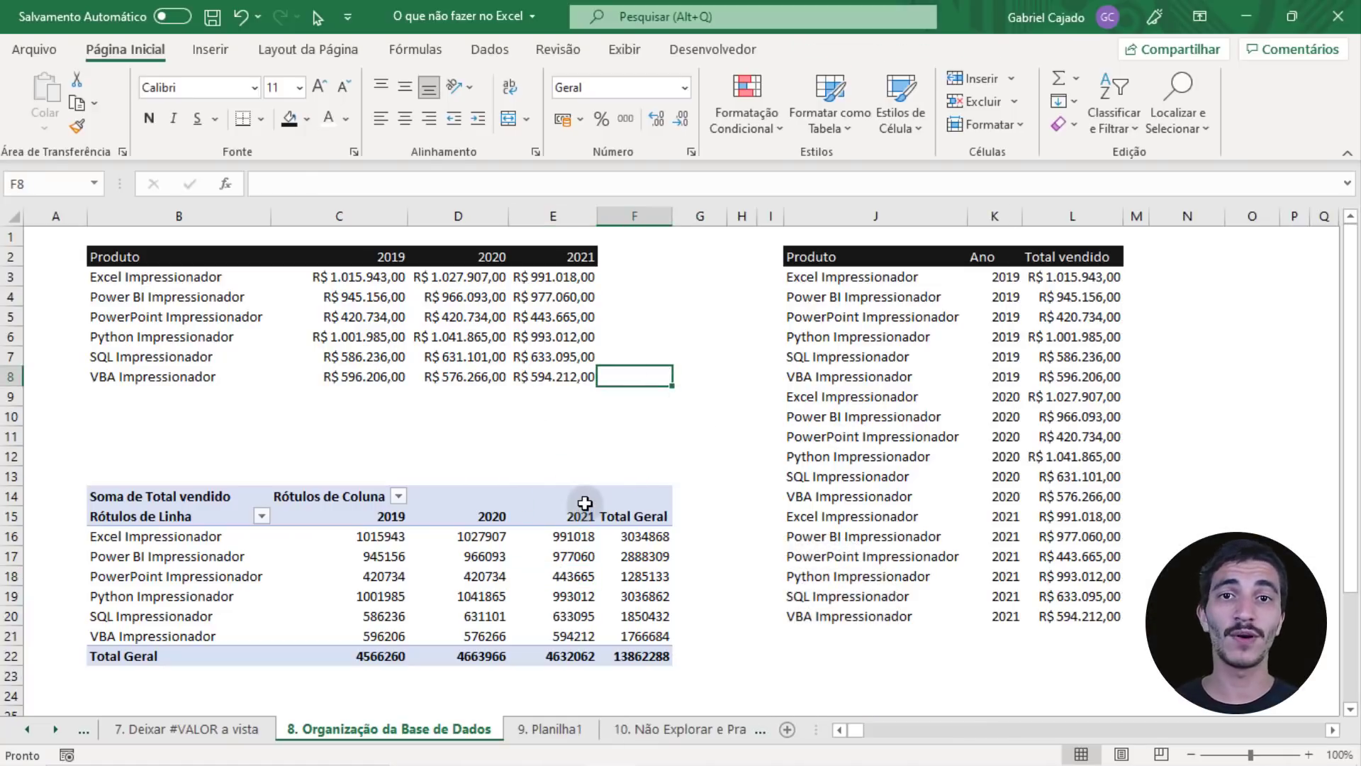
click(833, 339)
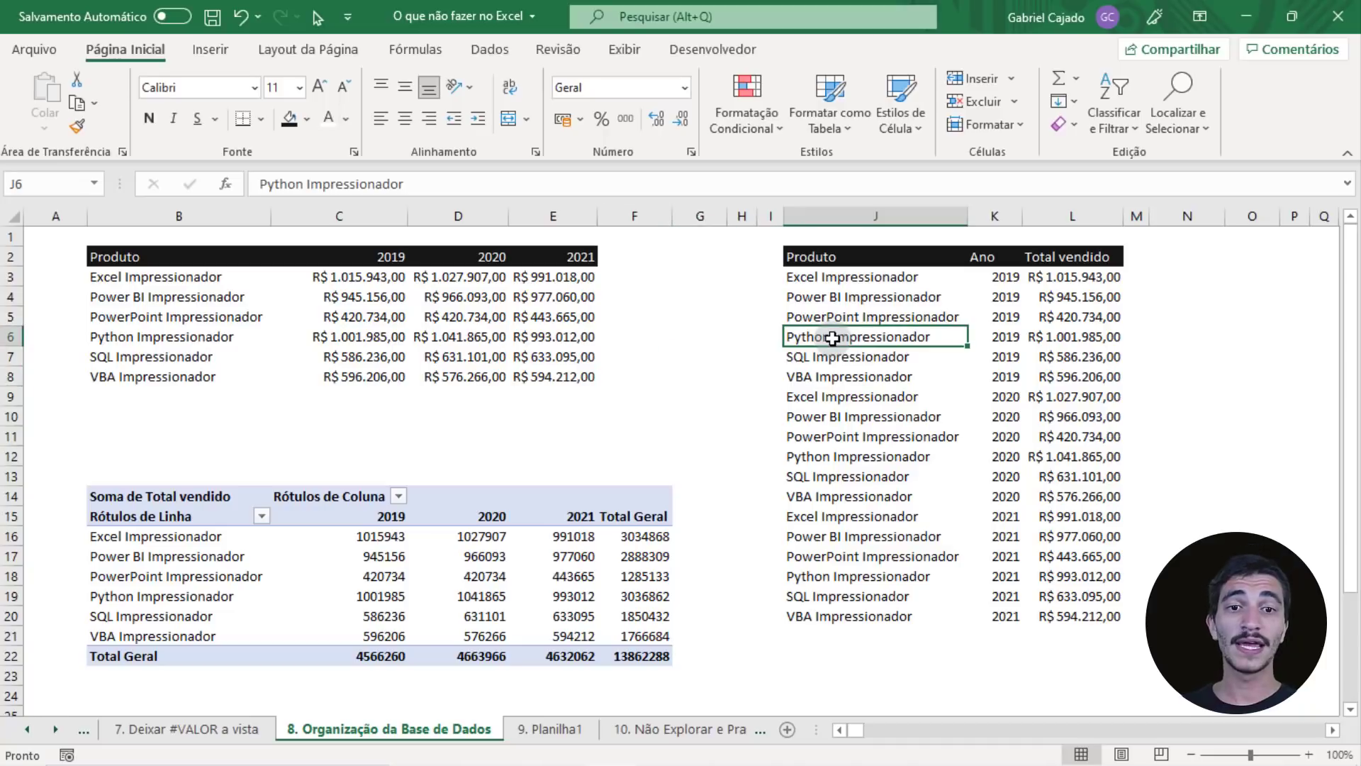
drag(334, 255, 564, 250)
click(562, 249)
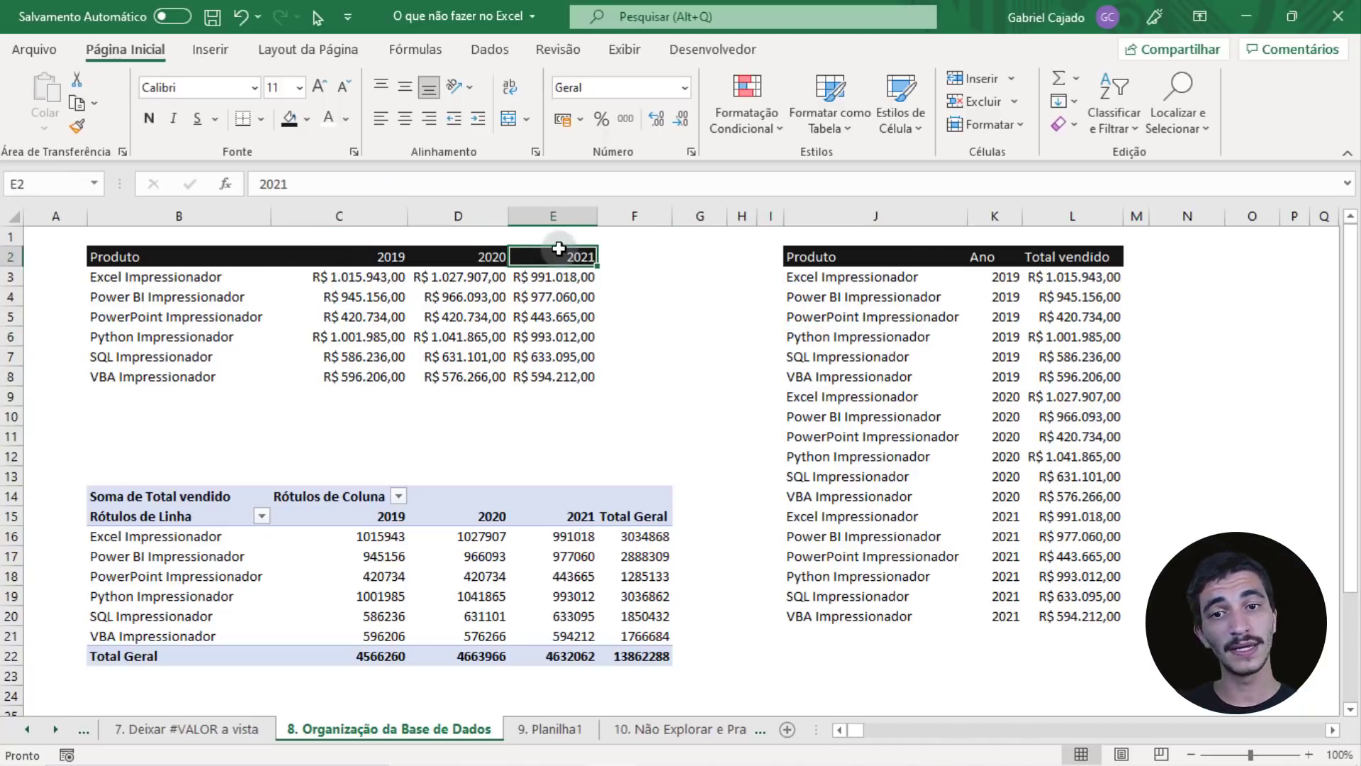
click(923, 316)
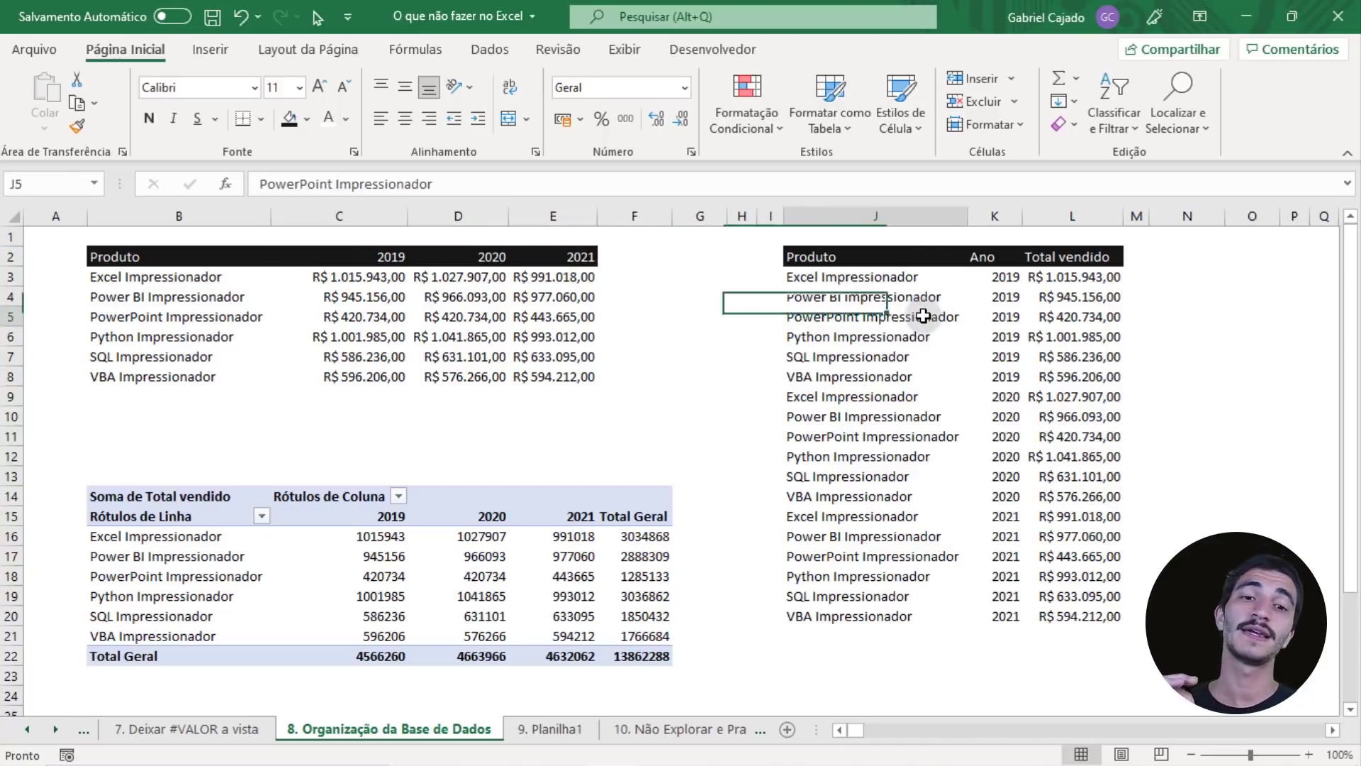
drag(923, 317, 1085, 598)
click(1079, 583)
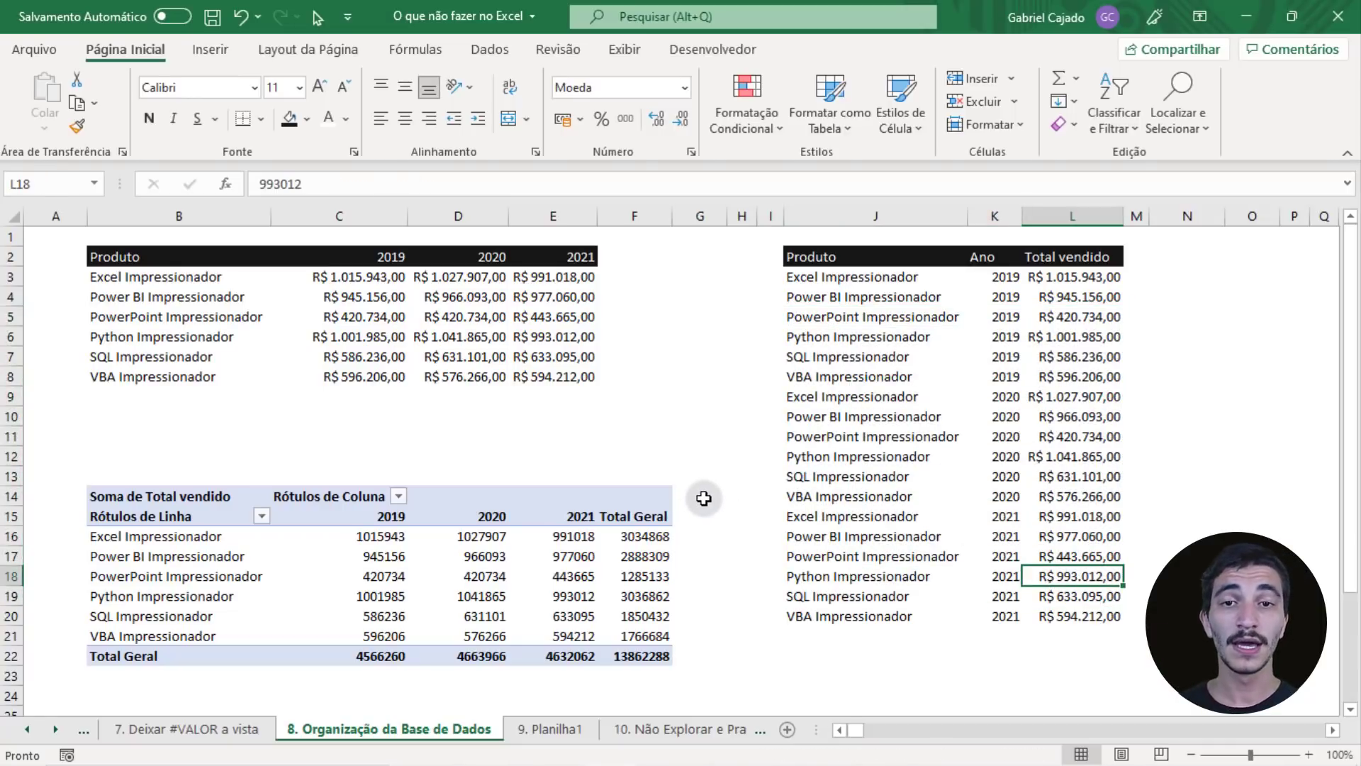
Open the "9. Planilha1" sheet and examine its generic sheet name without changing it.
click(537, 728)
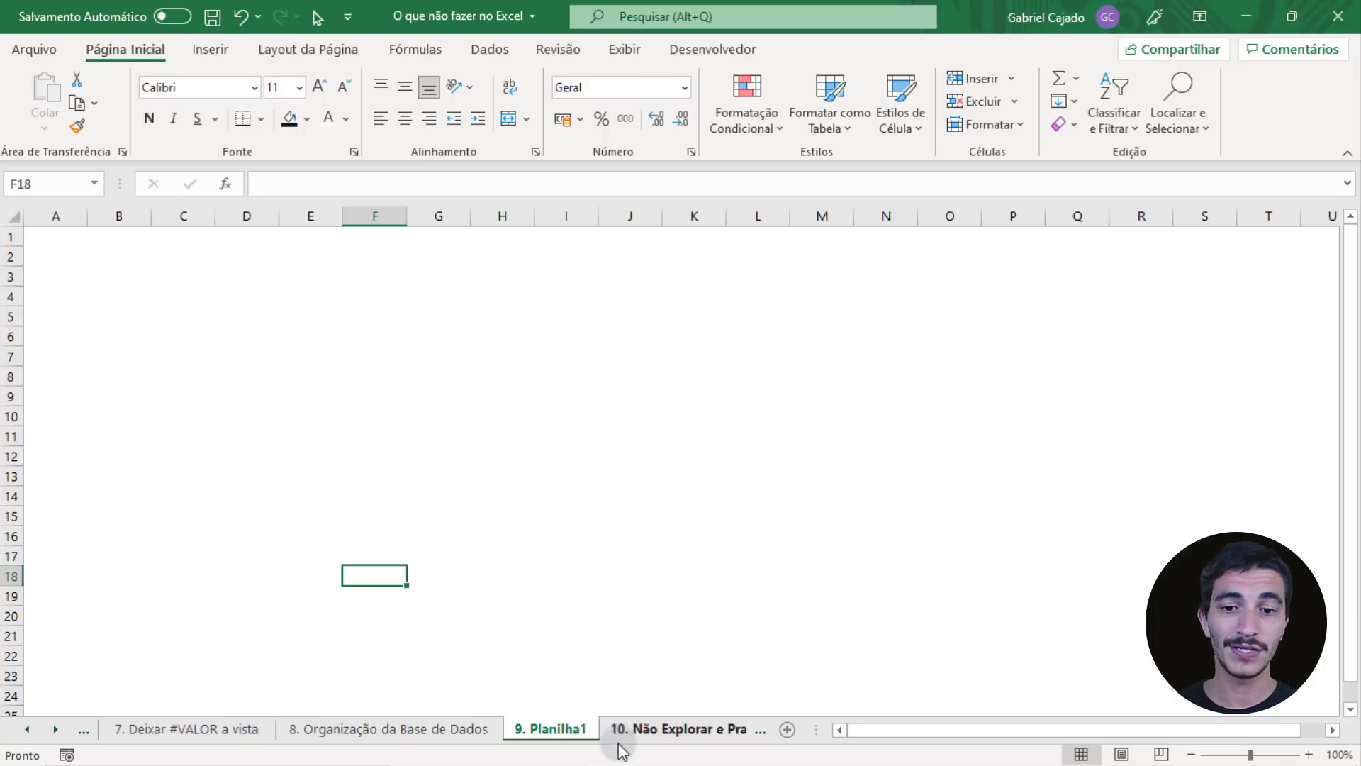
double_click(566, 737)
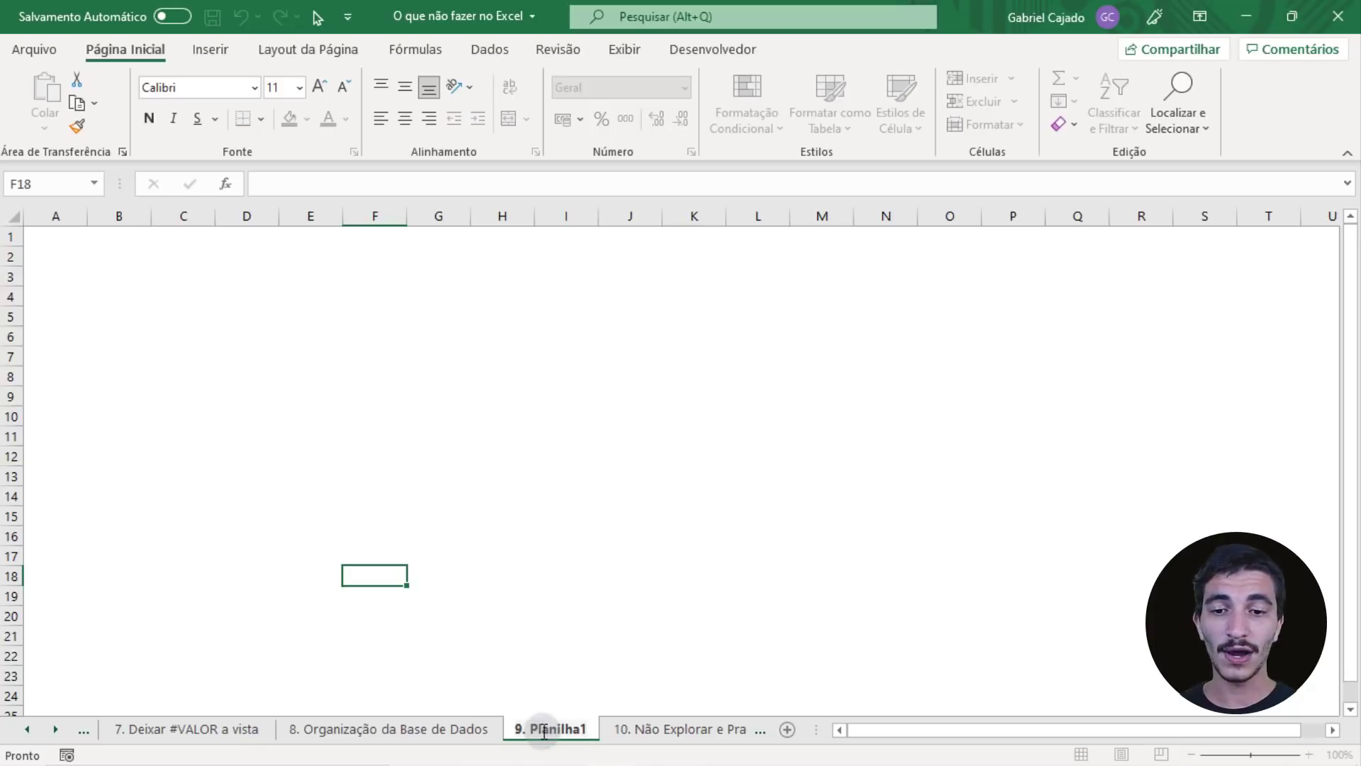
drag(537, 728, 590, 733)
click(591, 734)
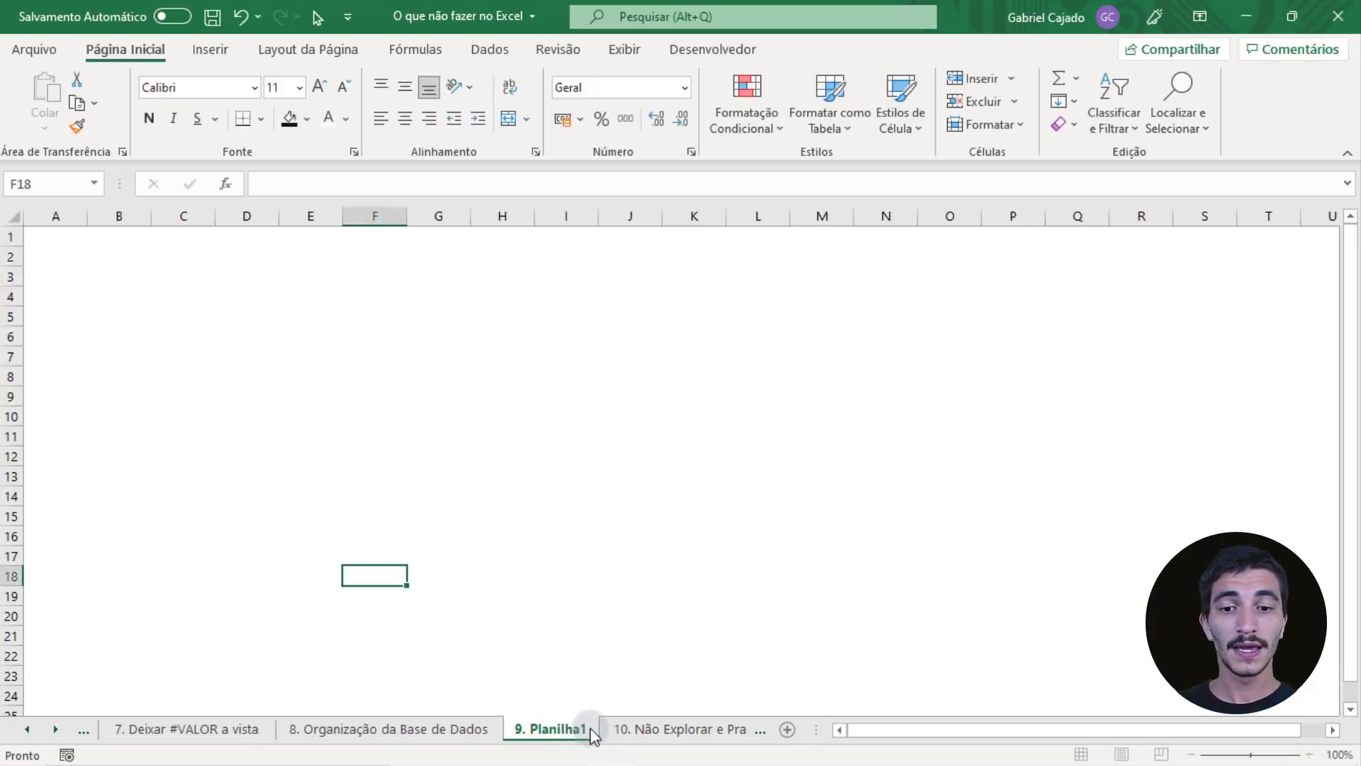
double_click(559, 731)
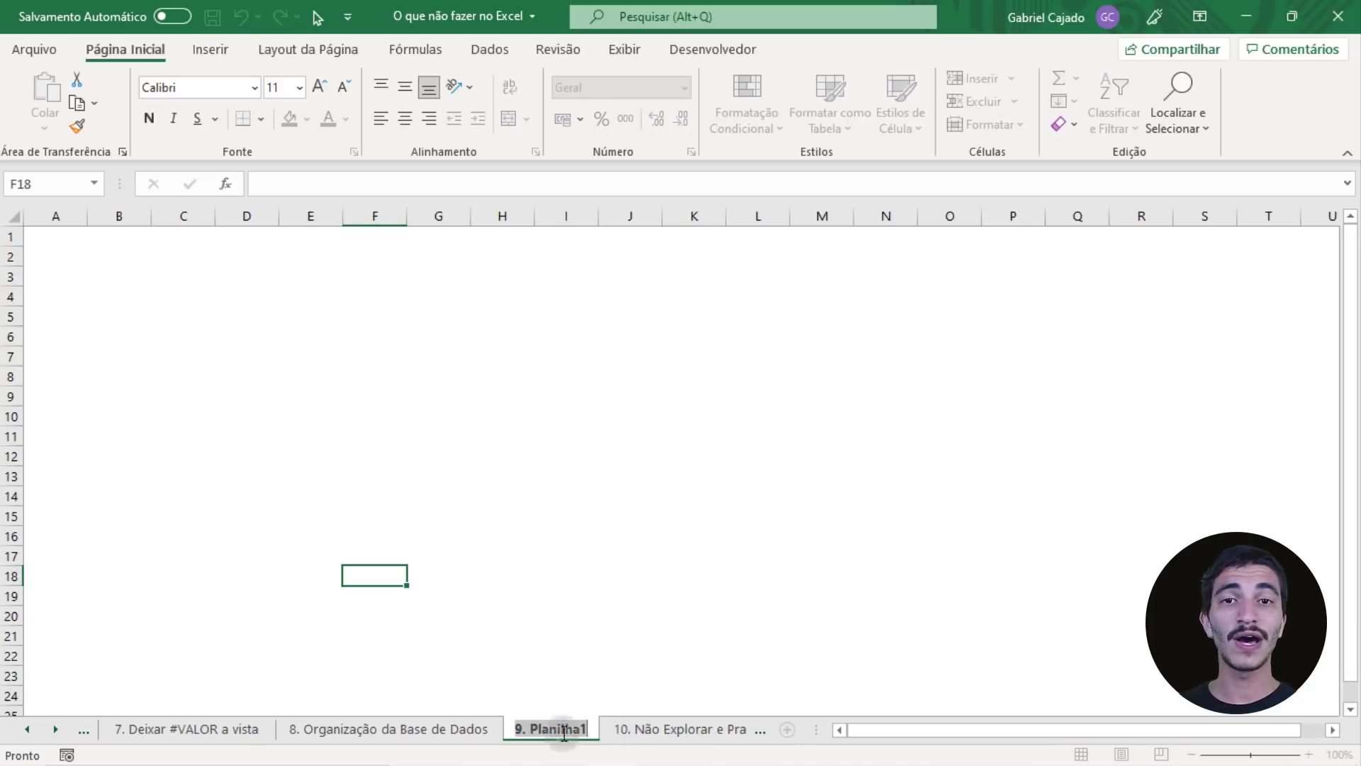
click(624, 731)
Rename the "9. Planilha1" sheet as "9. Dê nome às Planilhas".
double_click(398, 728)
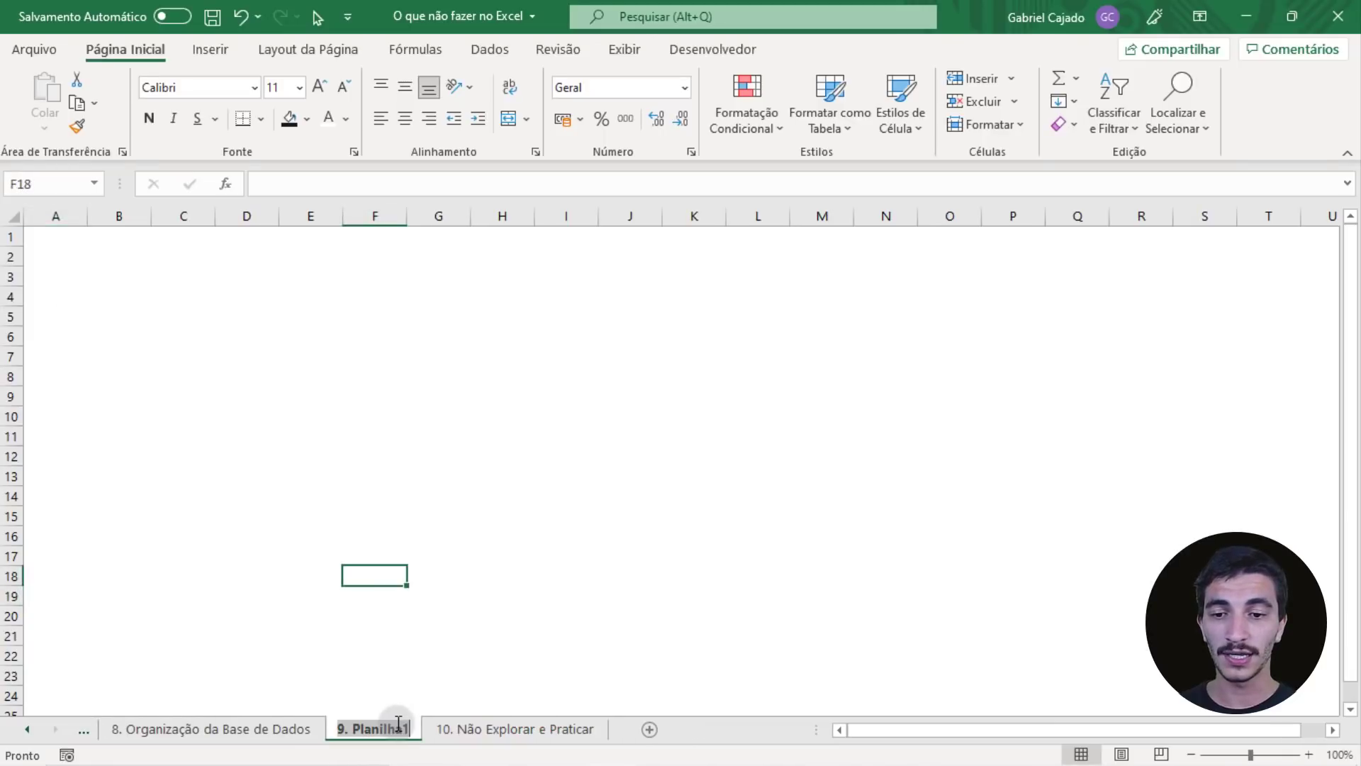
drag(354, 728, 418, 727)
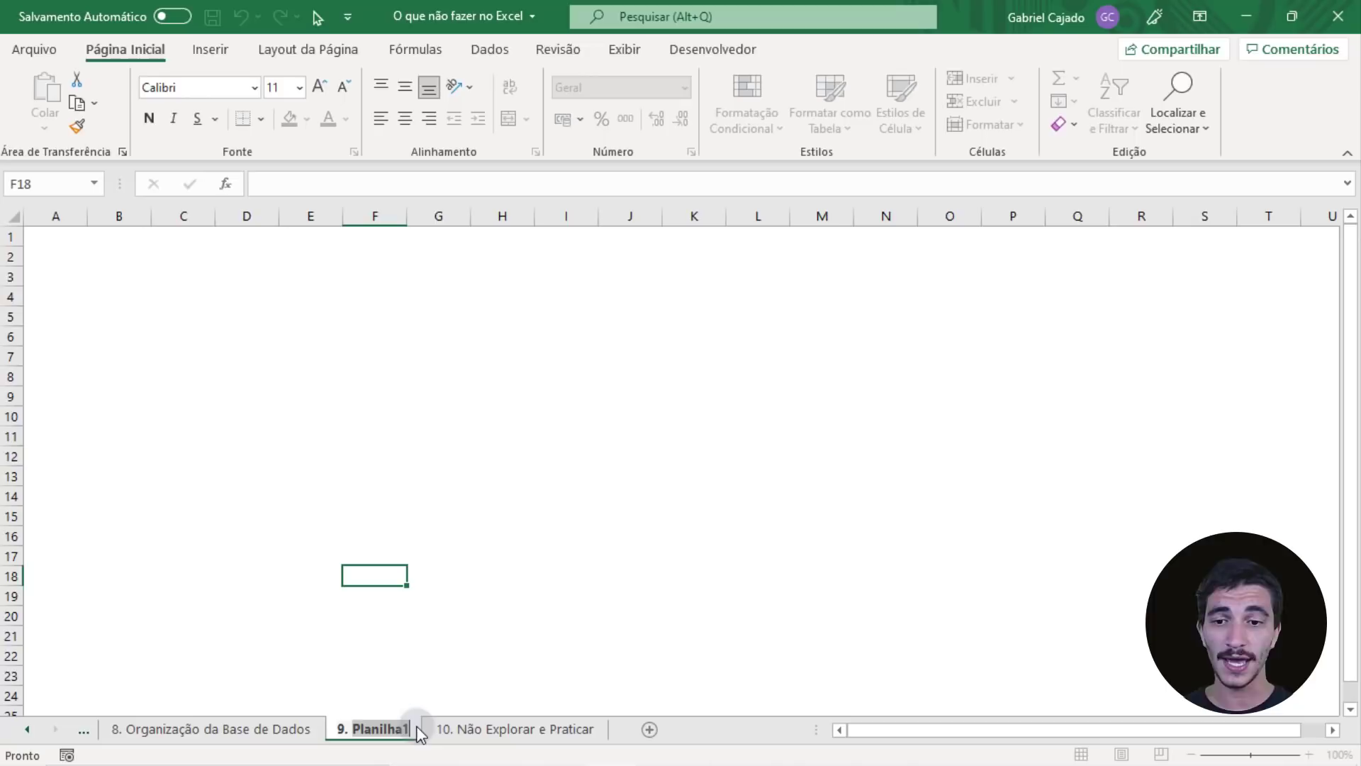
text(D)
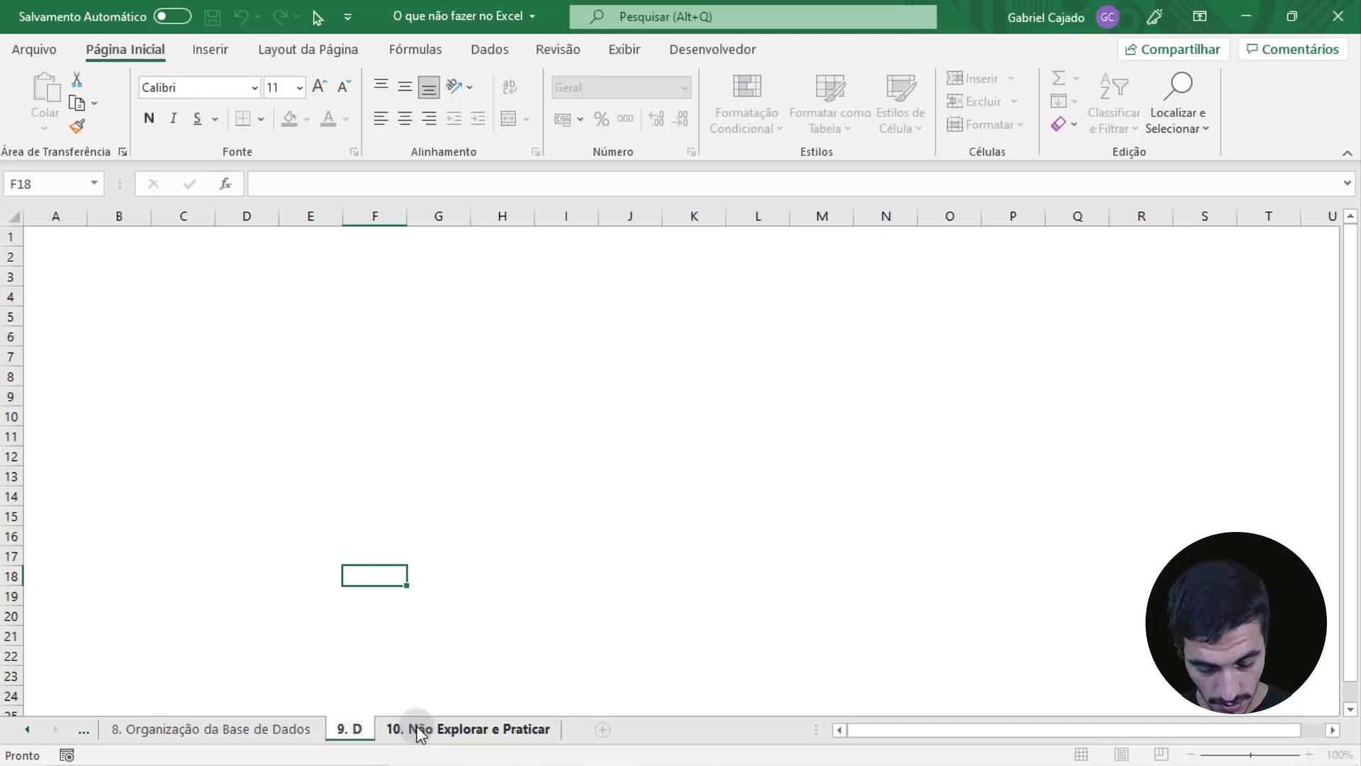
text(ê nome)
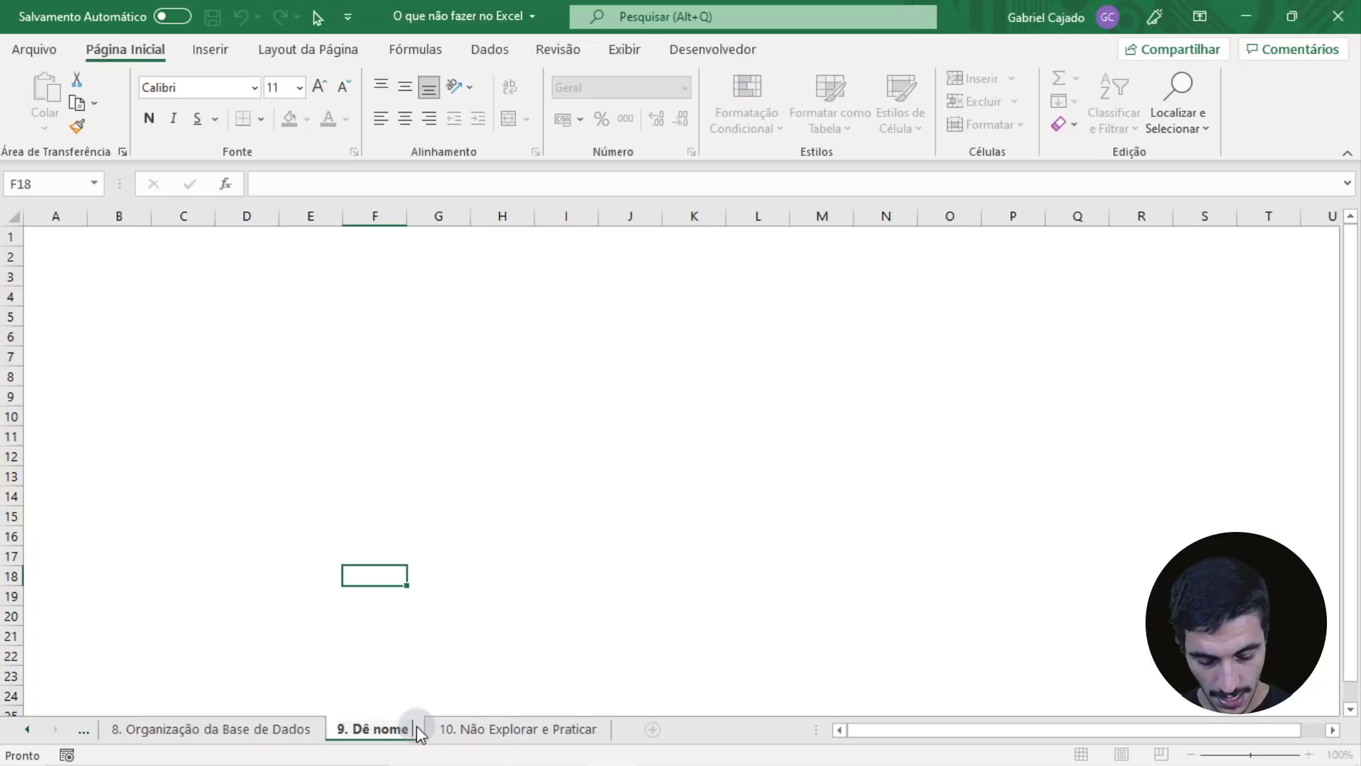
text( às Plani)
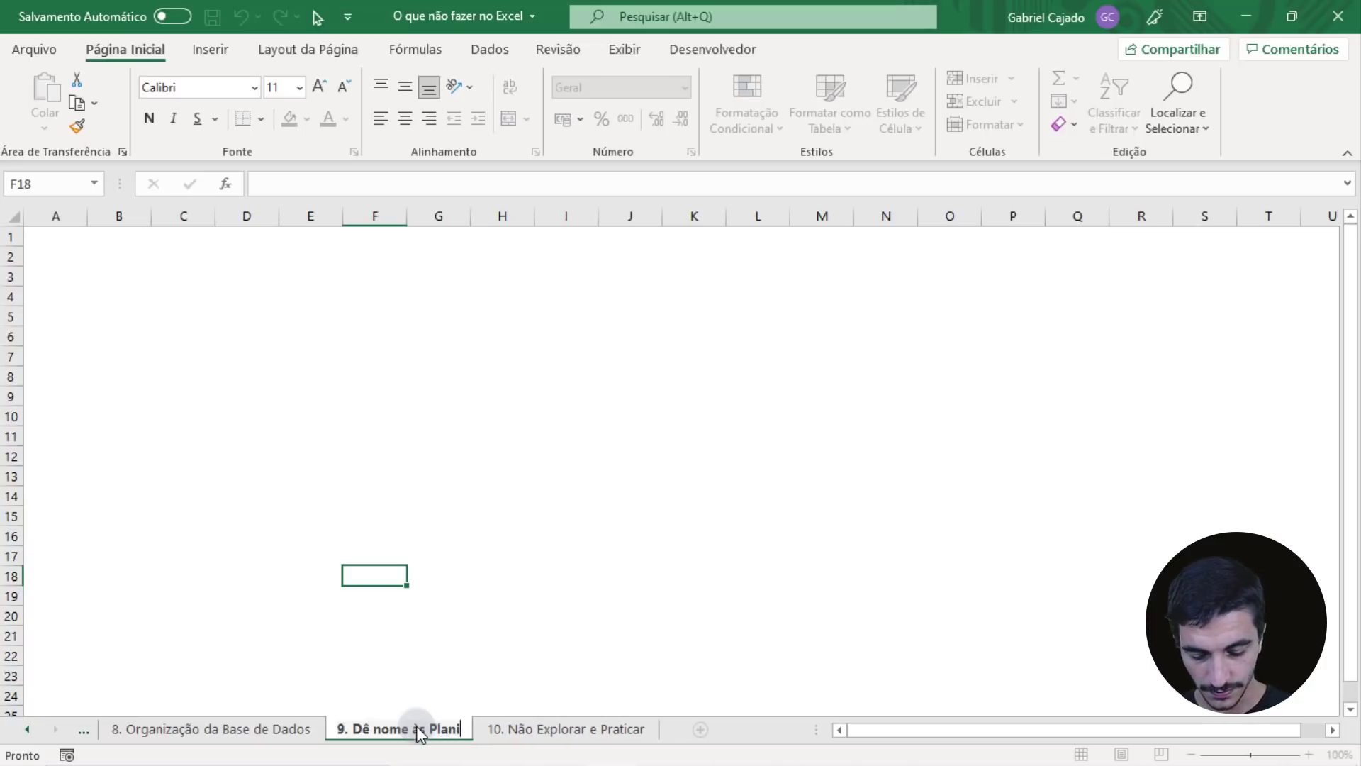
text(lhas)
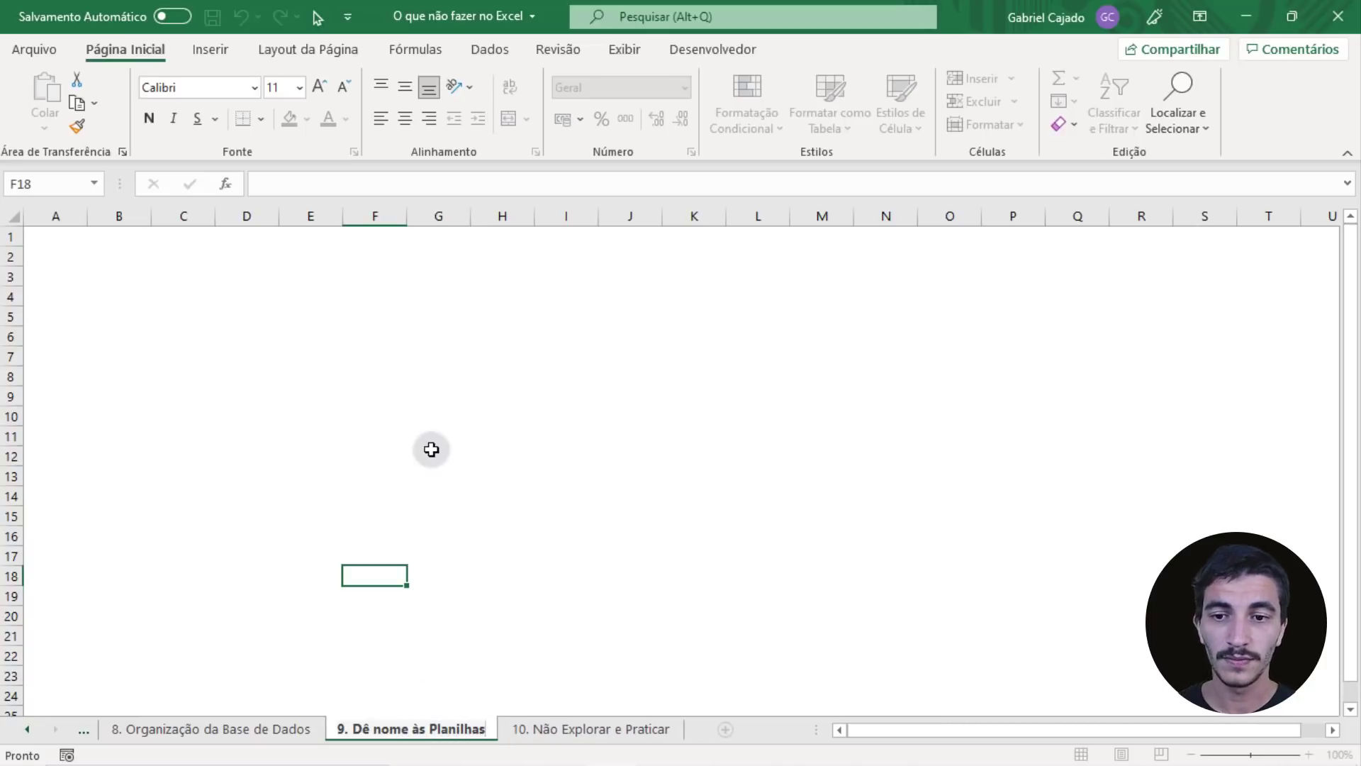
drag(431, 448, 430, 444)
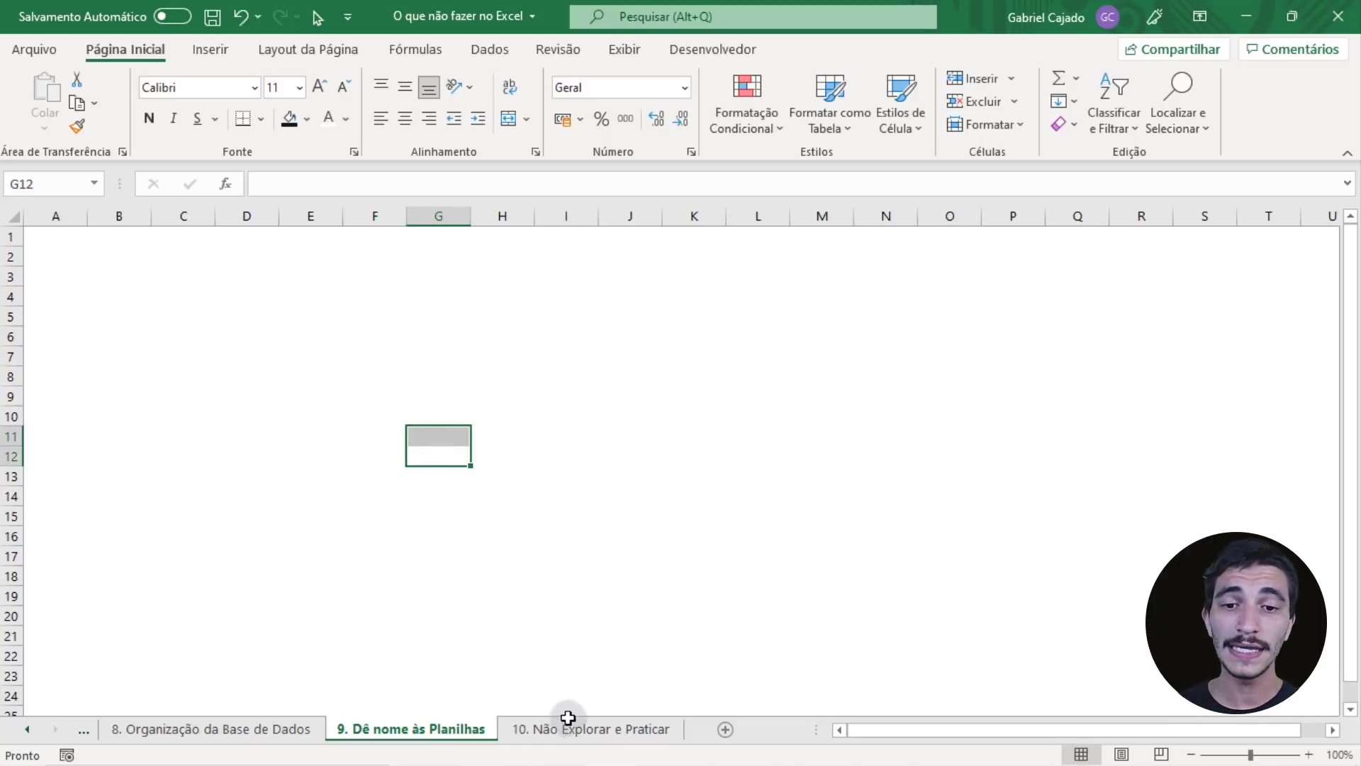
Open the "10. Não Explorar e Praticar" sheet to view its message about practising.
mouse_move(607, 747)
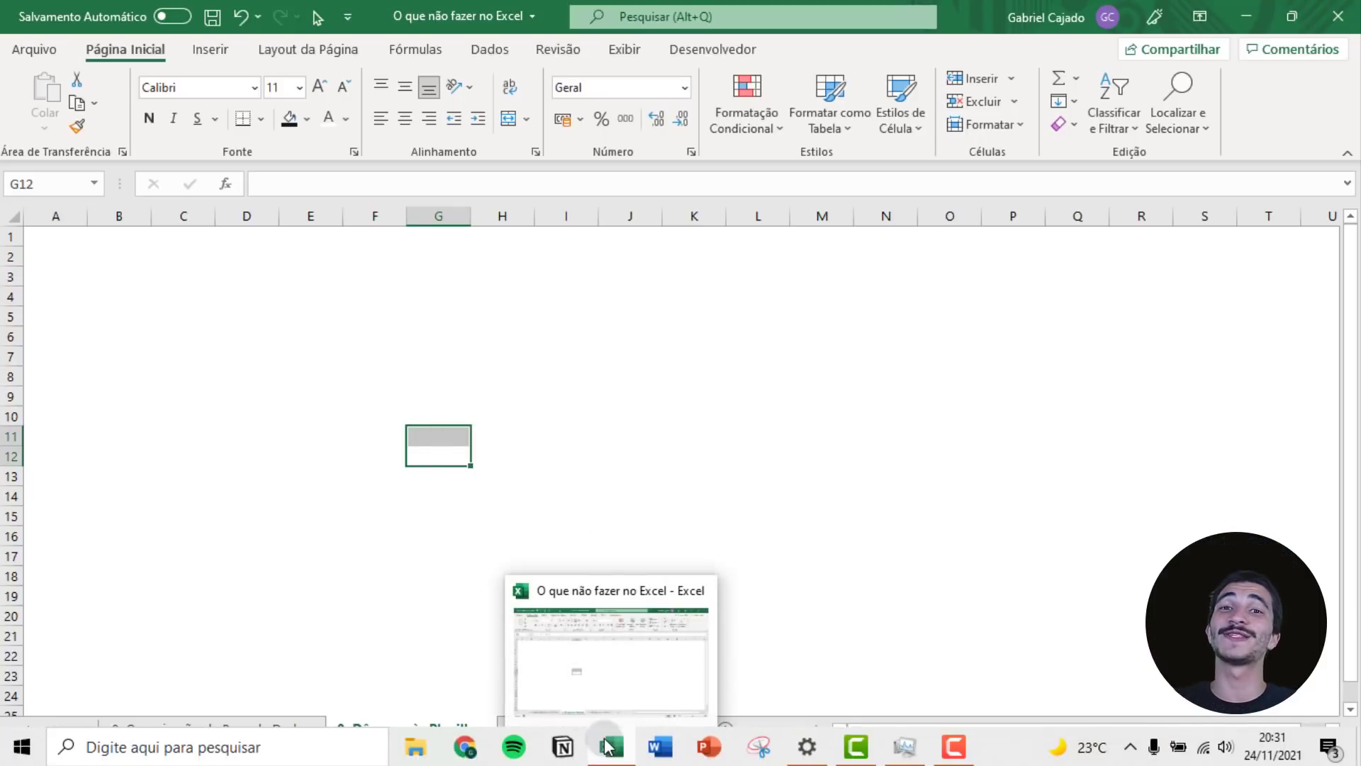
click(334, 520)
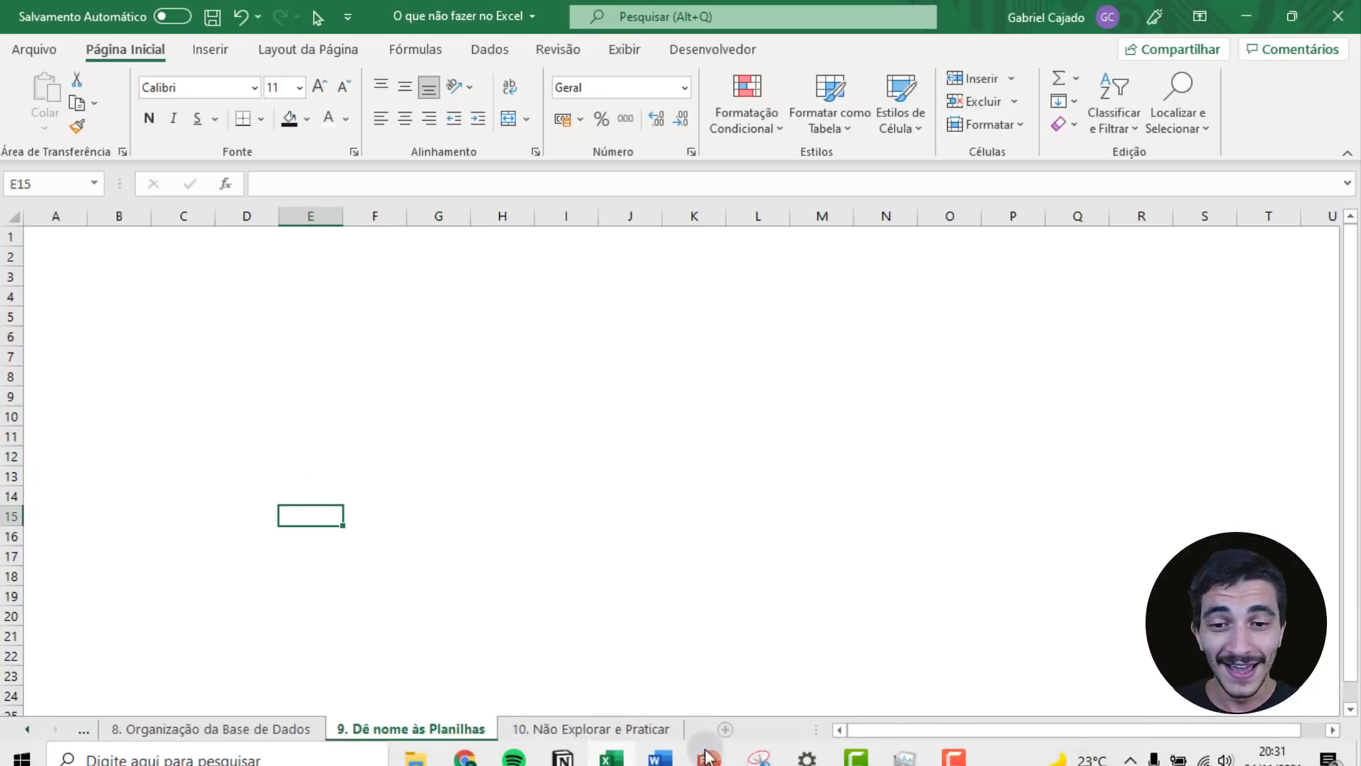
click(625, 734)
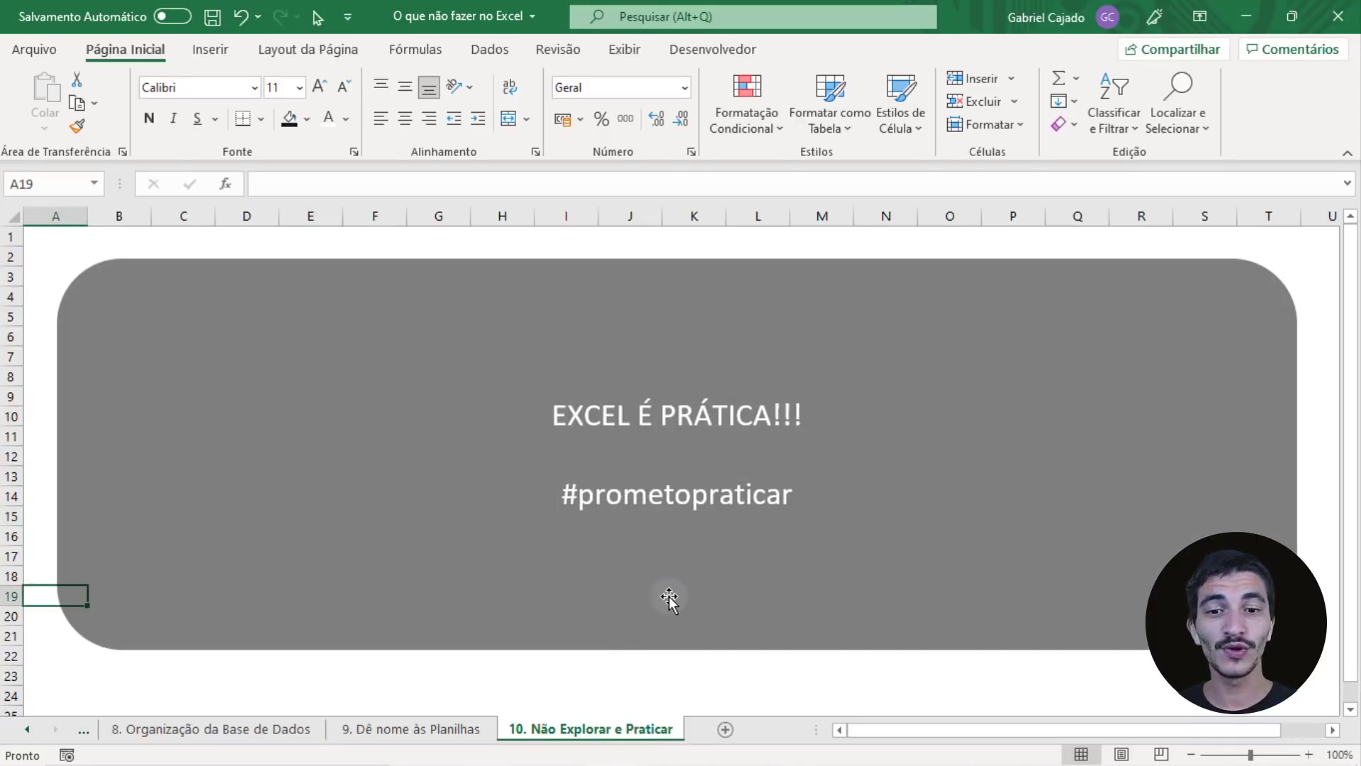